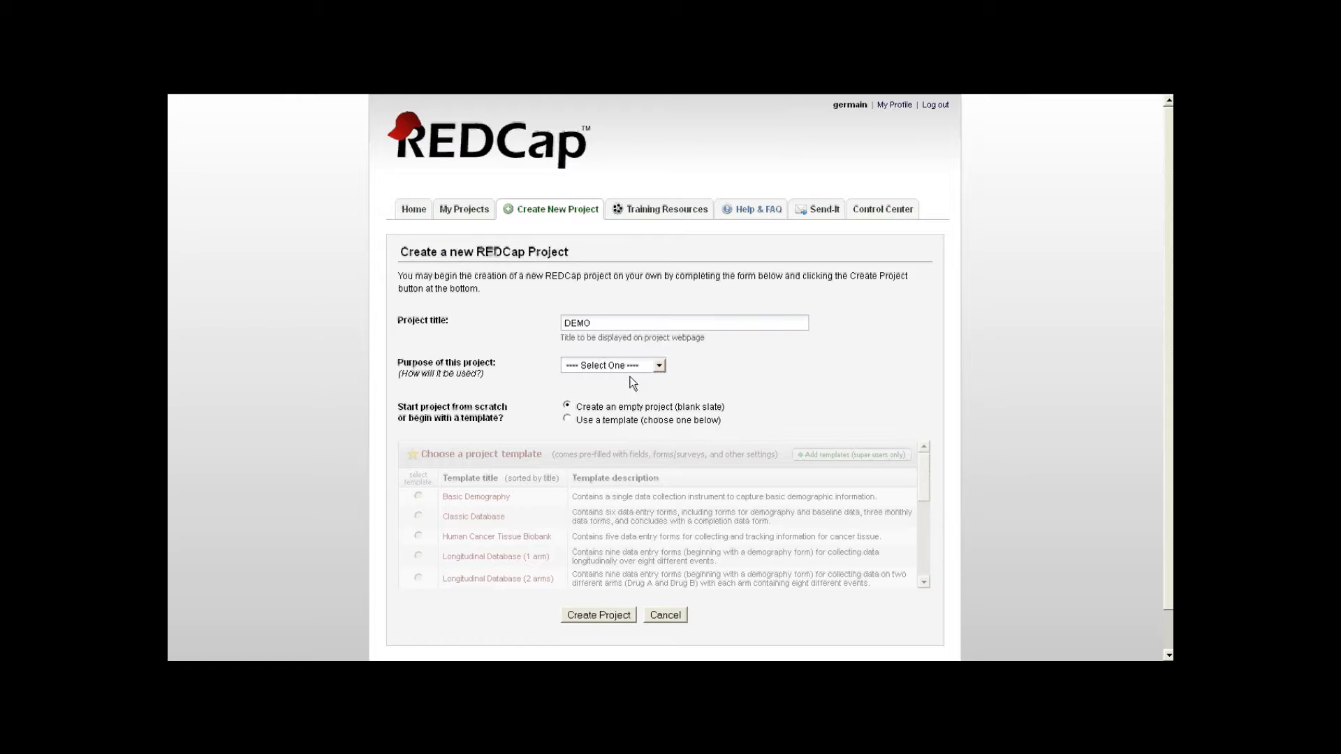
- Create the DEMO project with purpose Practice / Just for fun from the Classic Database template
left_click(614, 366)
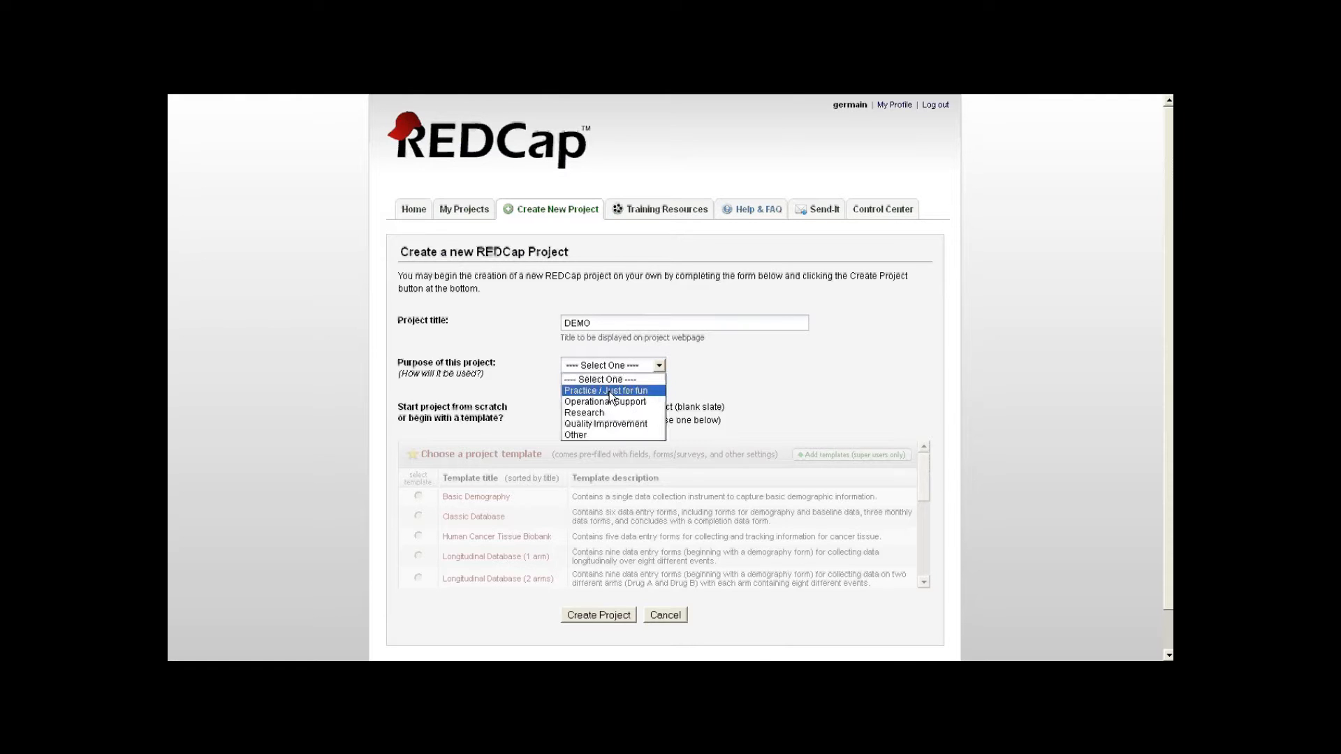
left_click(612, 391)
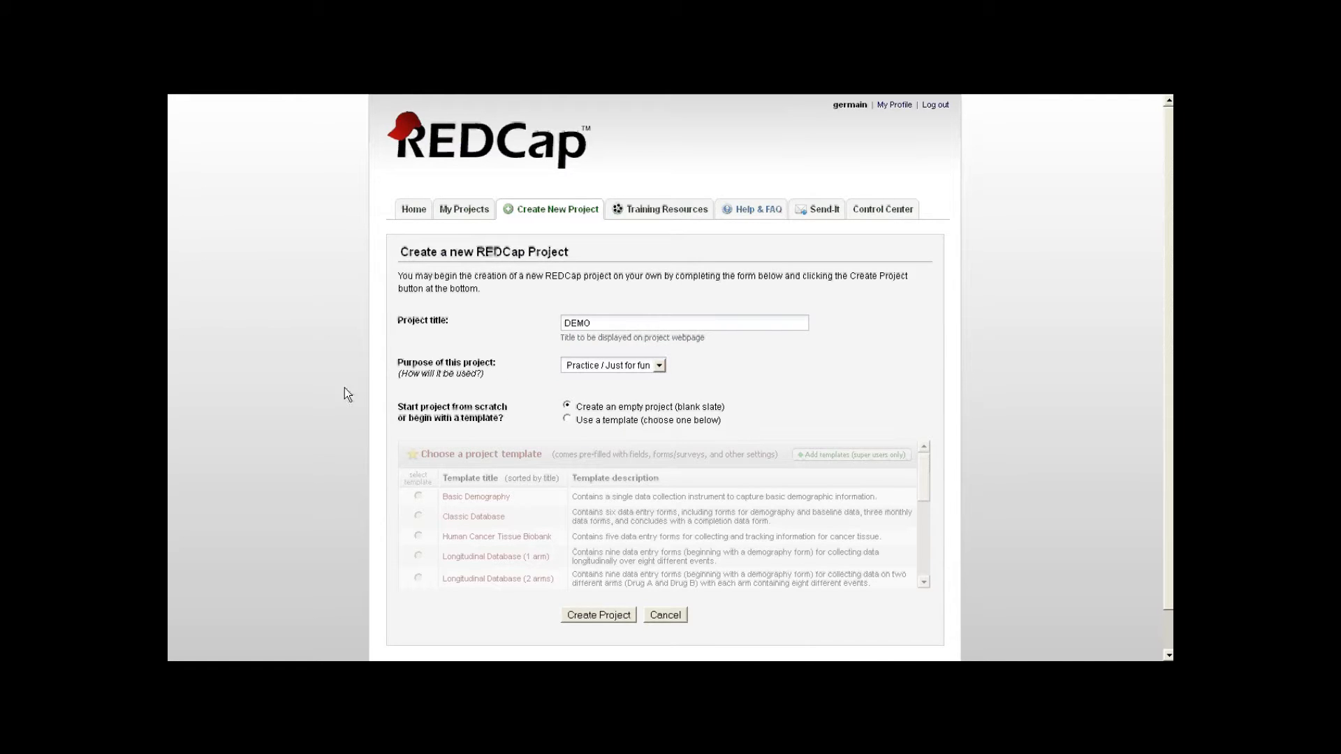
left_click(565, 419)
scroll(538, 447, "down", 1)
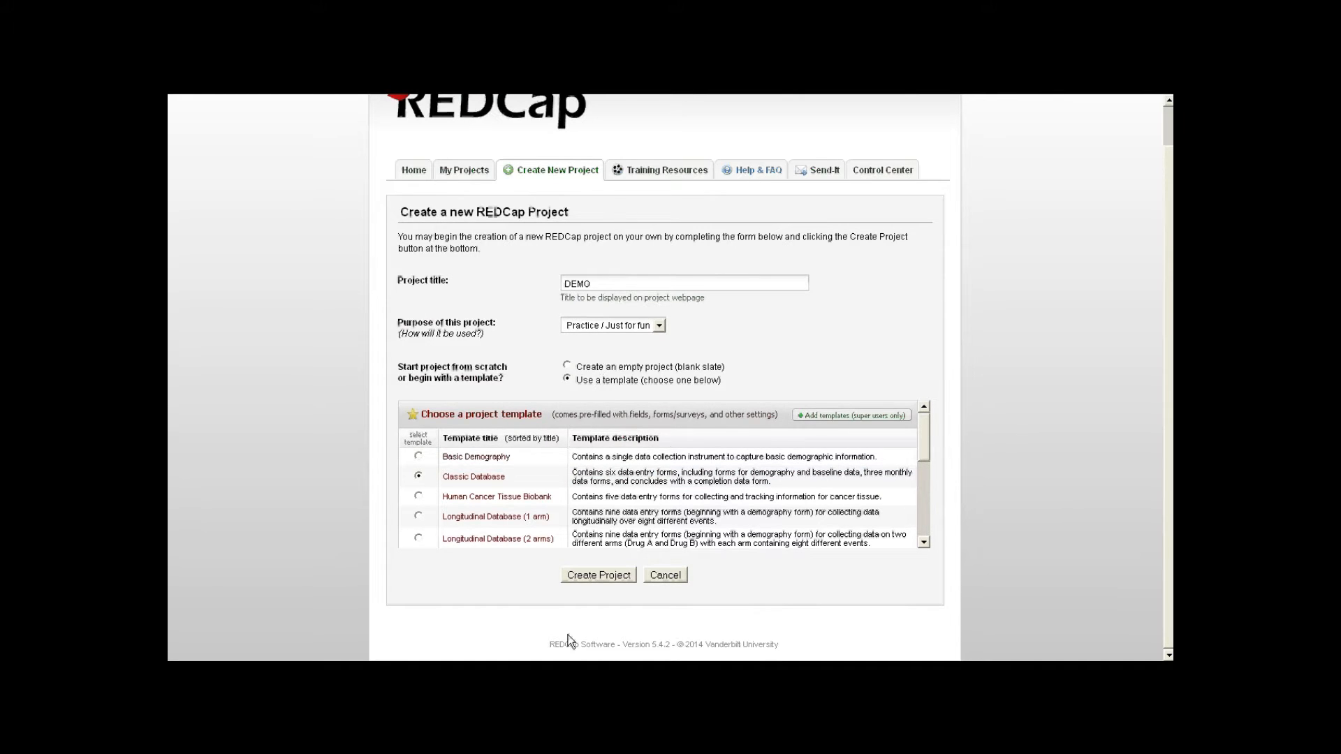
left_click(601, 577)
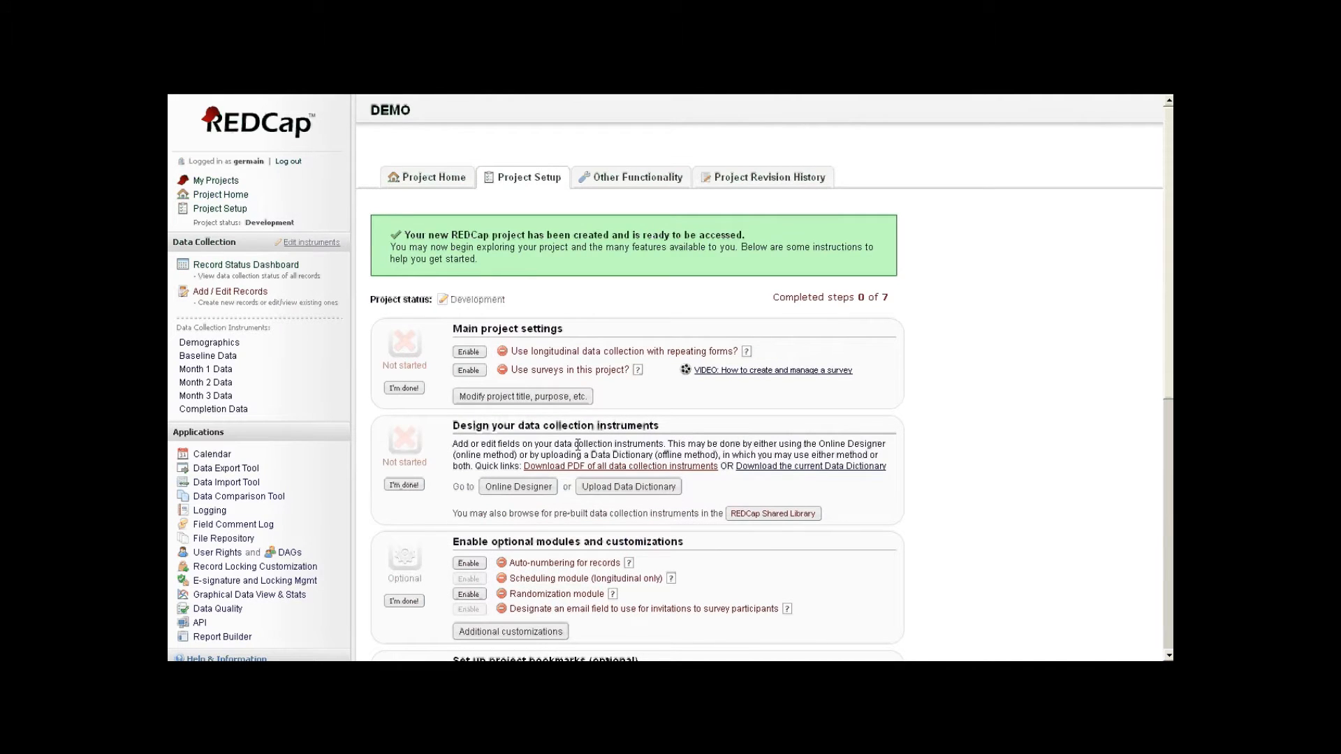
- Scroll through the DEMO project's setup checklist, which shows 0 of 7 steps completed
scroll(617, 404, "down", 3)
scroll(612, 417, "down", 2)
scroll(611, 412, "up", 5)
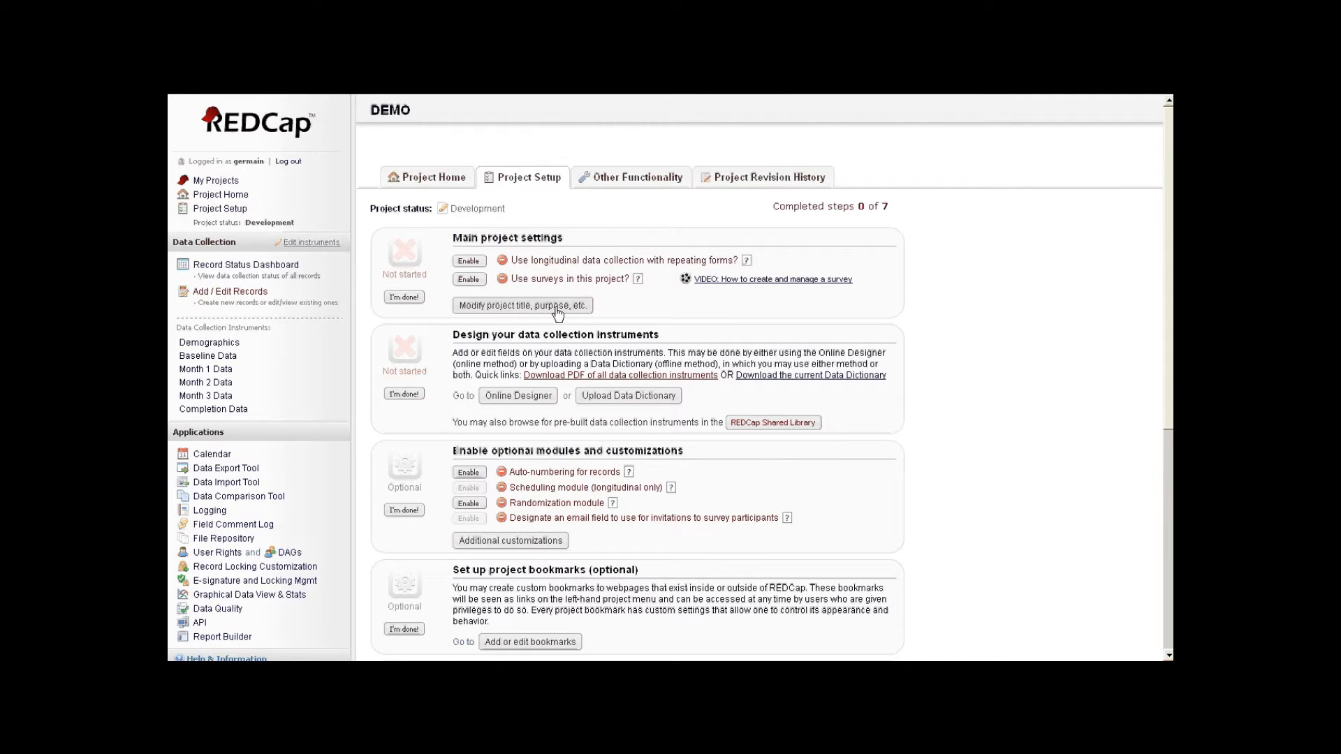
- Mark the Main project settings step as done and review the remaining setup steps
left_click(403, 297)
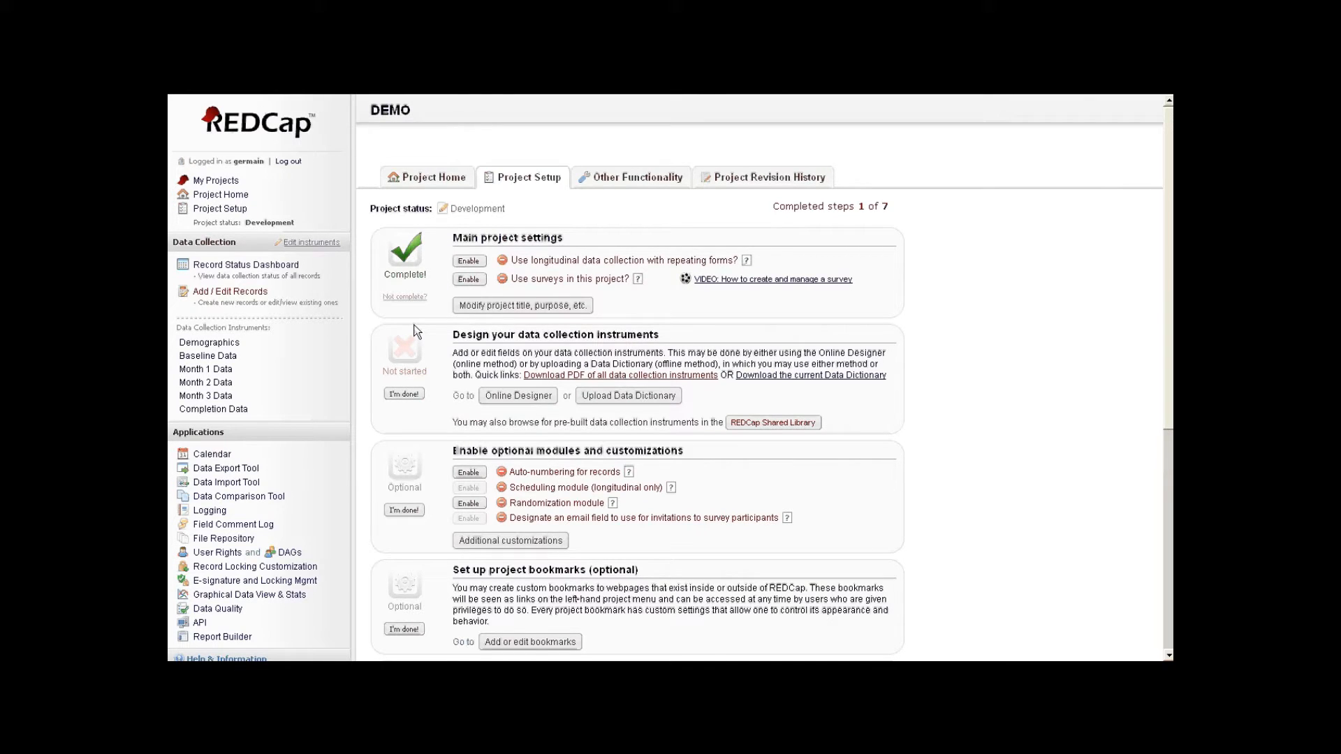
scroll(533, 327, "down", 1)
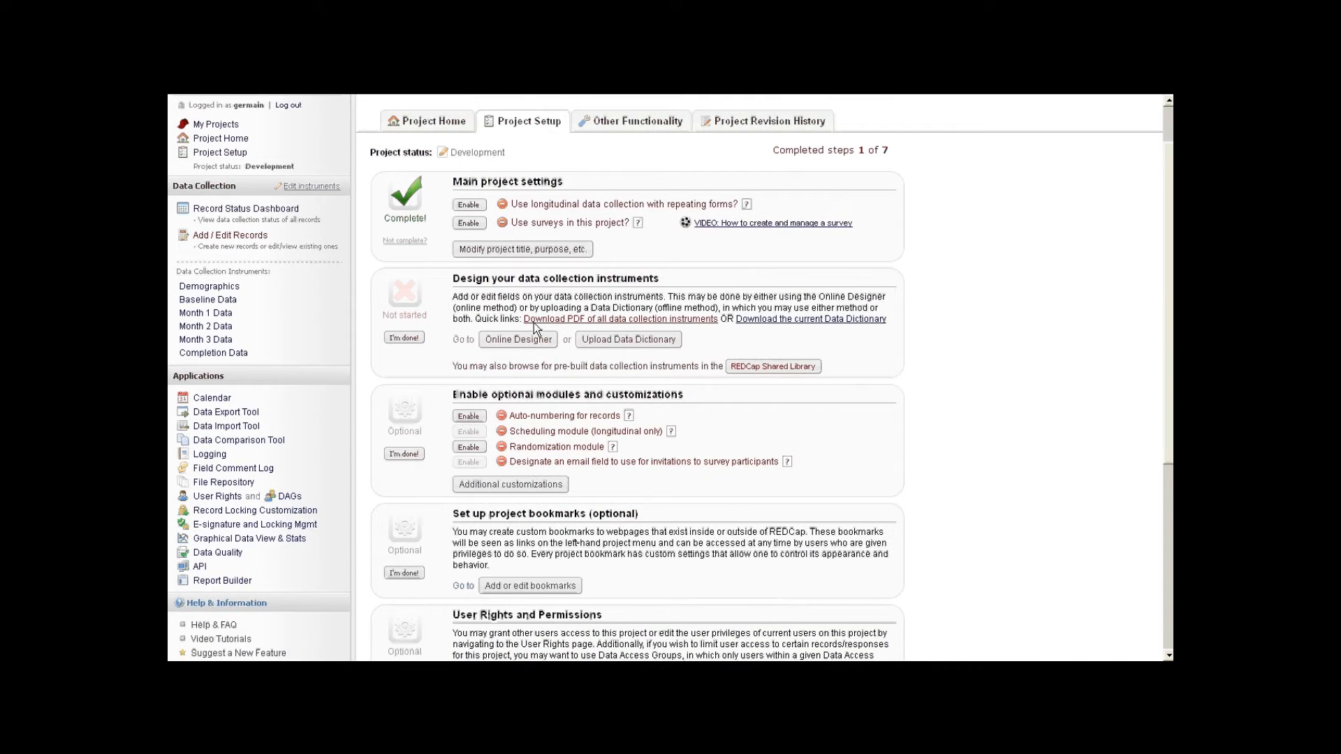
scroll(574, 337, "down", 1)
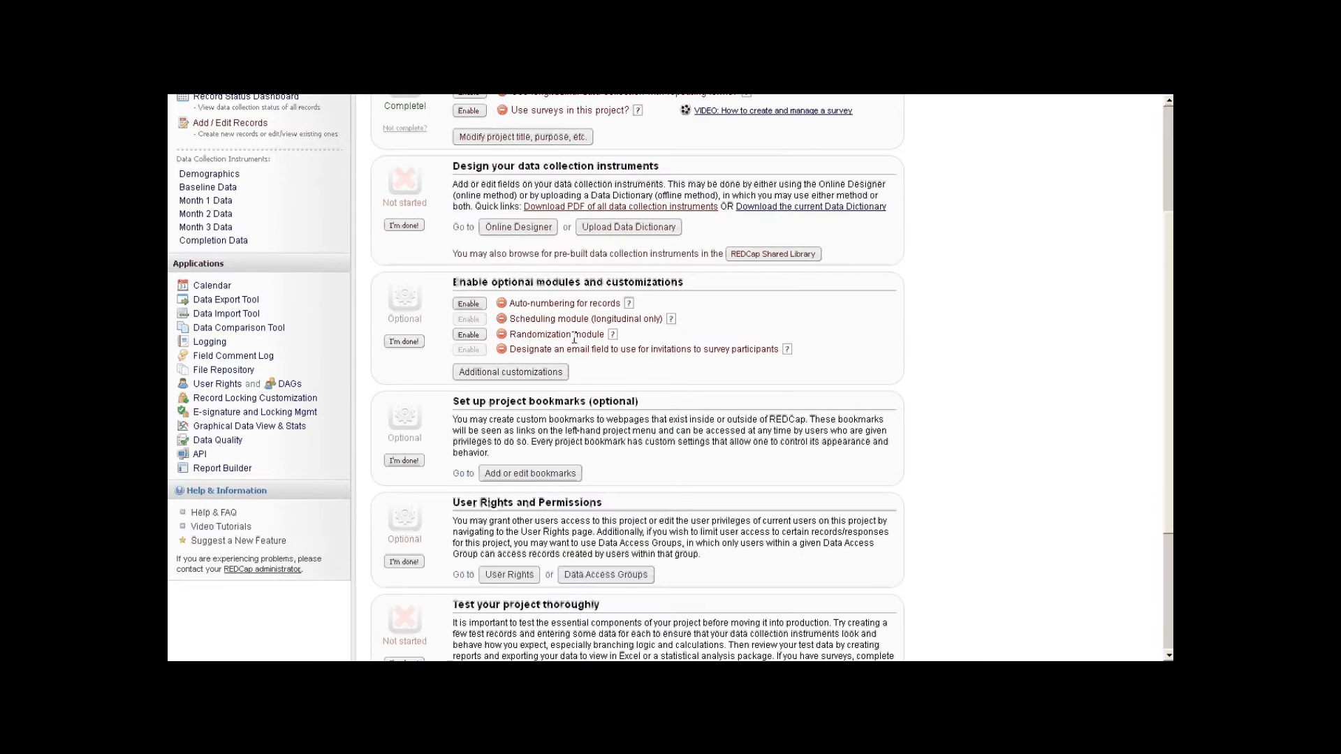
scroll(574, 337, "down", 1)
scroll(573, 337, "up", 3)
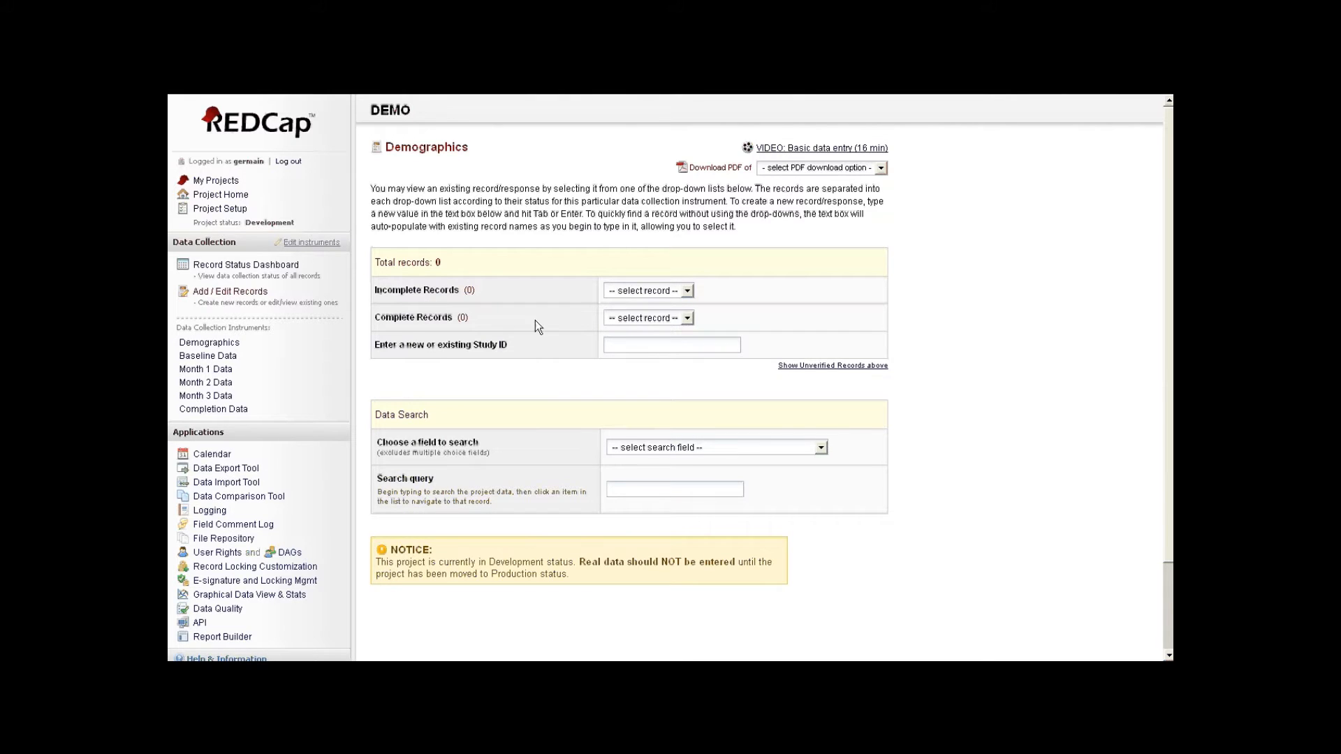
- Look through the incomplete and complete record dropdowns without selecting anything
left_click(682, 294)
left_click(683, 303)
left_click(685, 318)
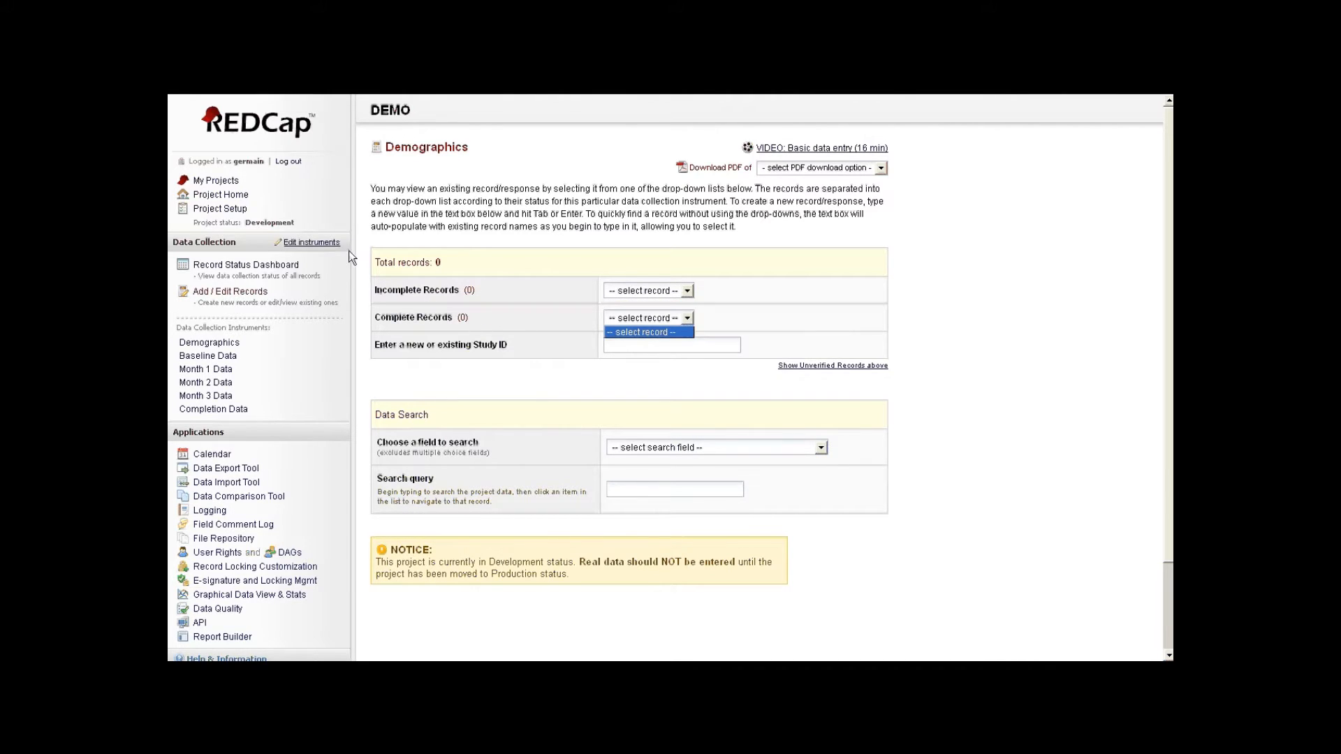
left_click(462, 266)
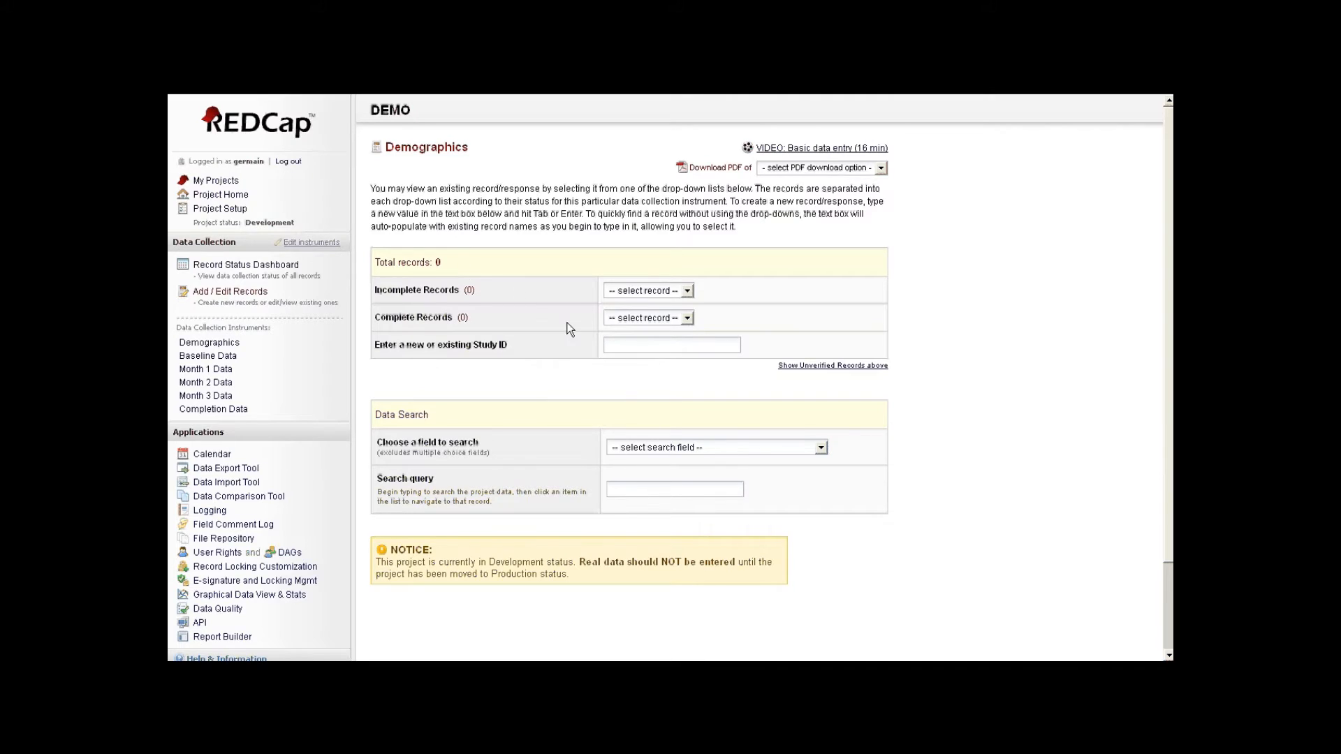
- Check the searchable fields list, then create a new record with Study ID 007
left_click(708, 451)
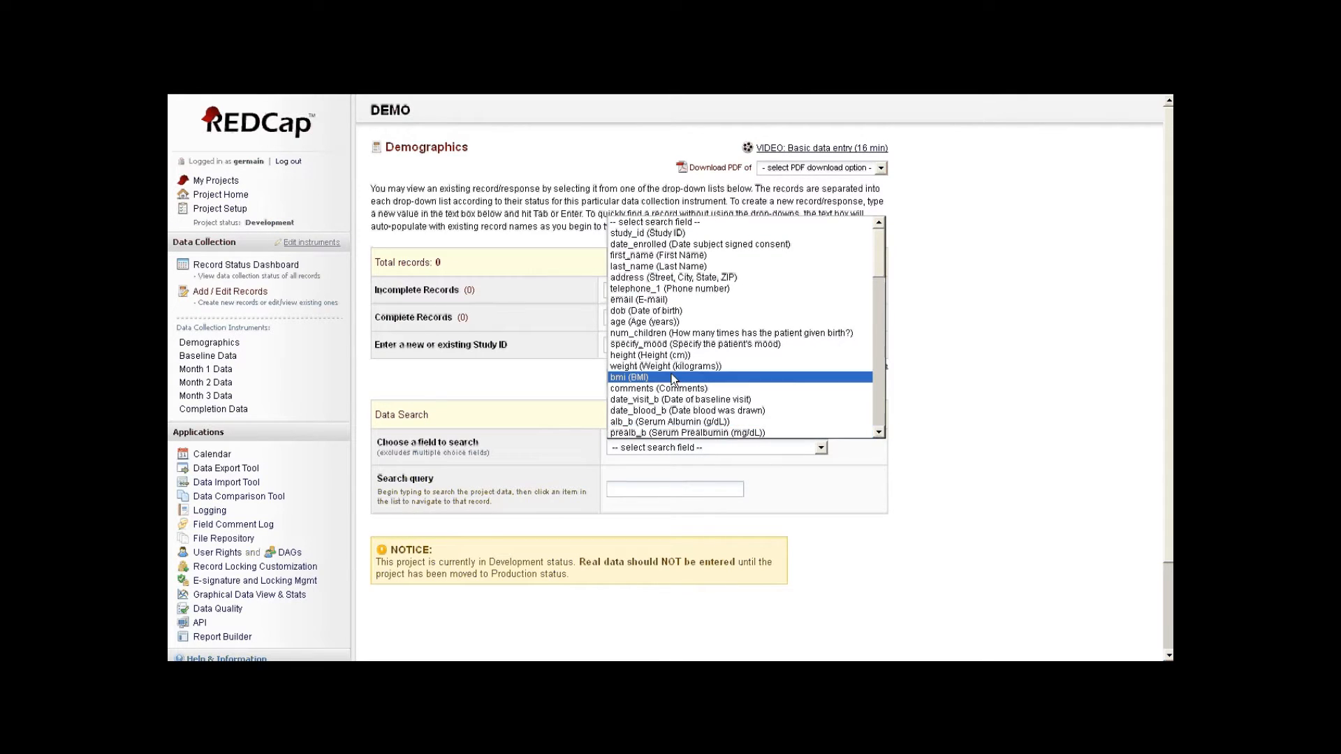
left_click(636, 359)
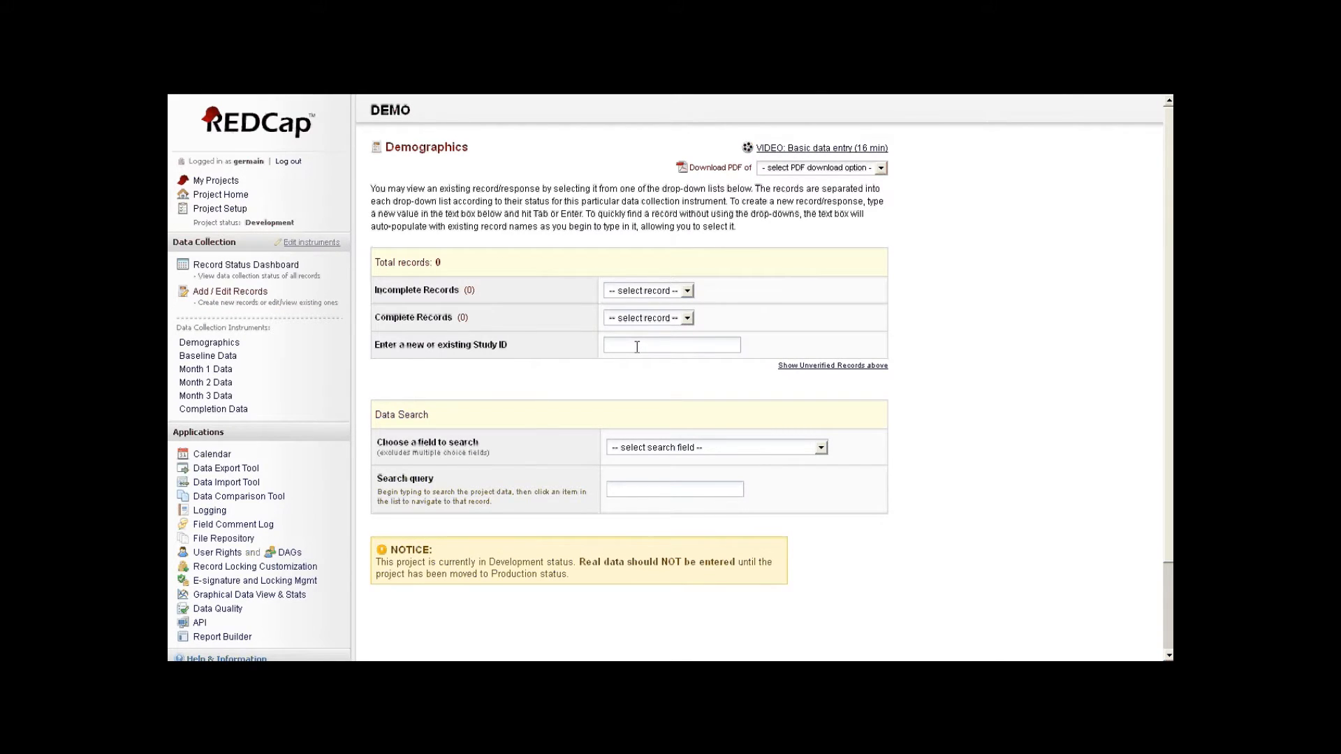
type("007")
key("Return")
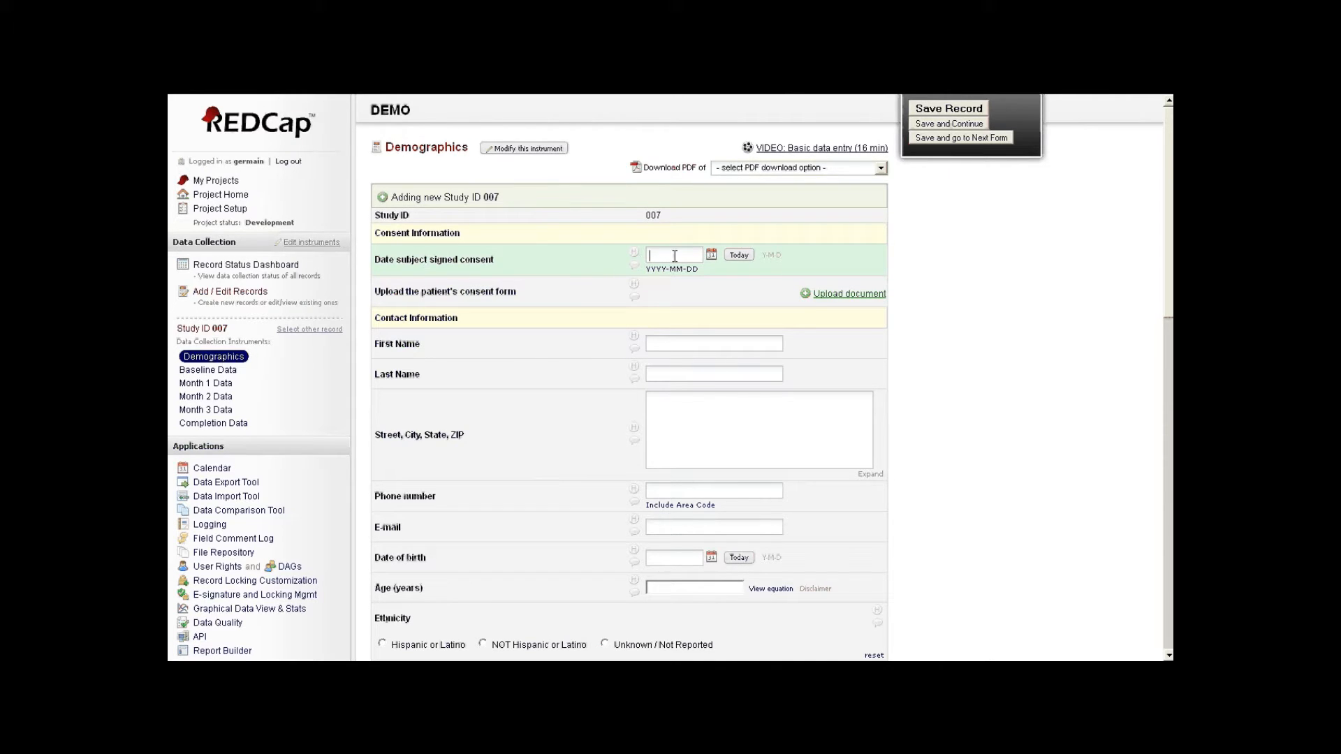
- Pick the consent signing date from the calendar
left_click(712, 256)
left_click(710, 356)
scroll(857, 306, "down", 2)
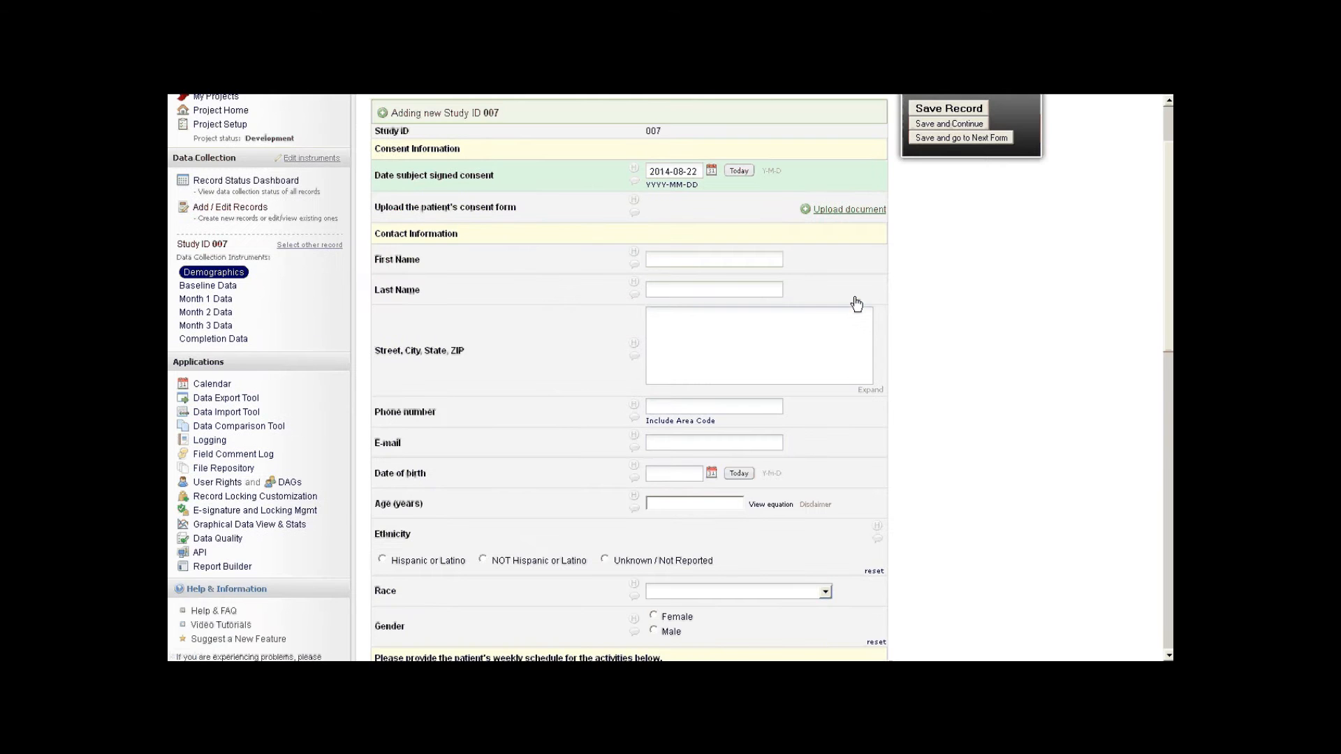
scroll(855, 299, "down", 2)
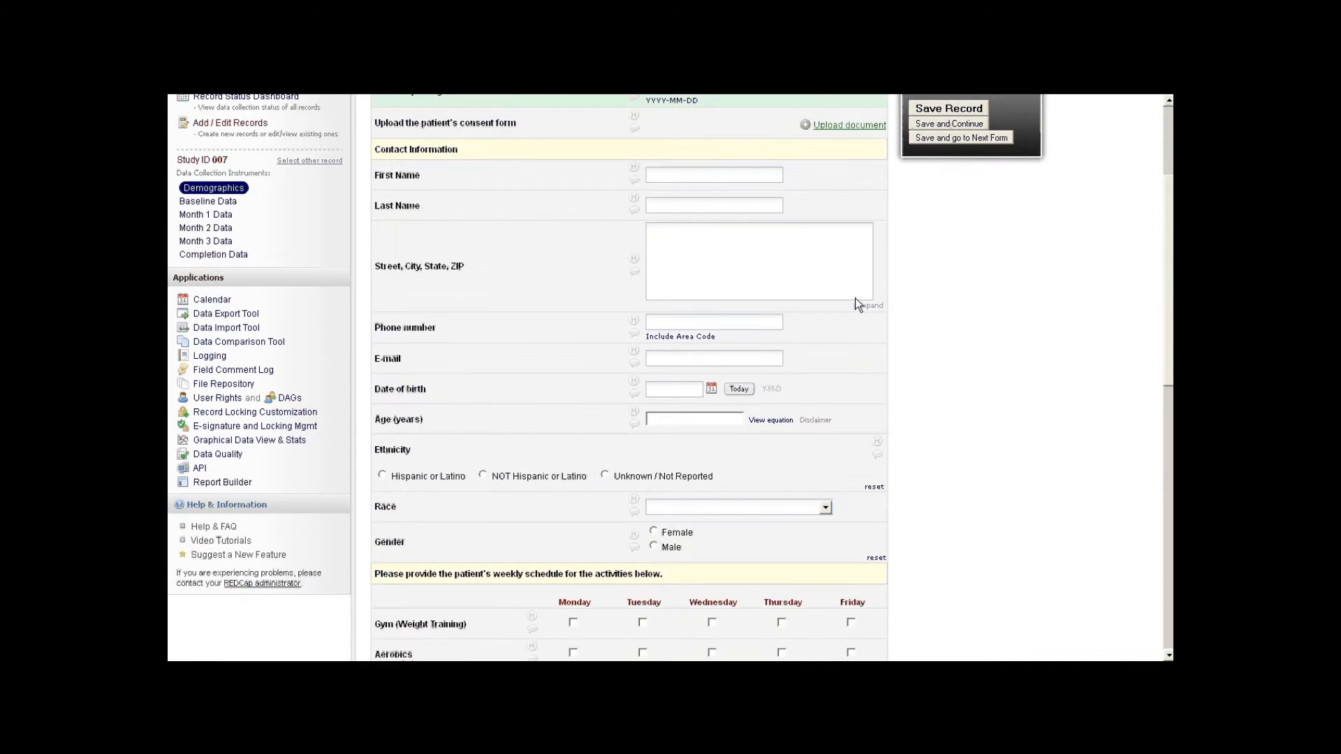
- Enter the patient's e-mail address, correcting it after the invalid-format warning
left_click(732, 322)
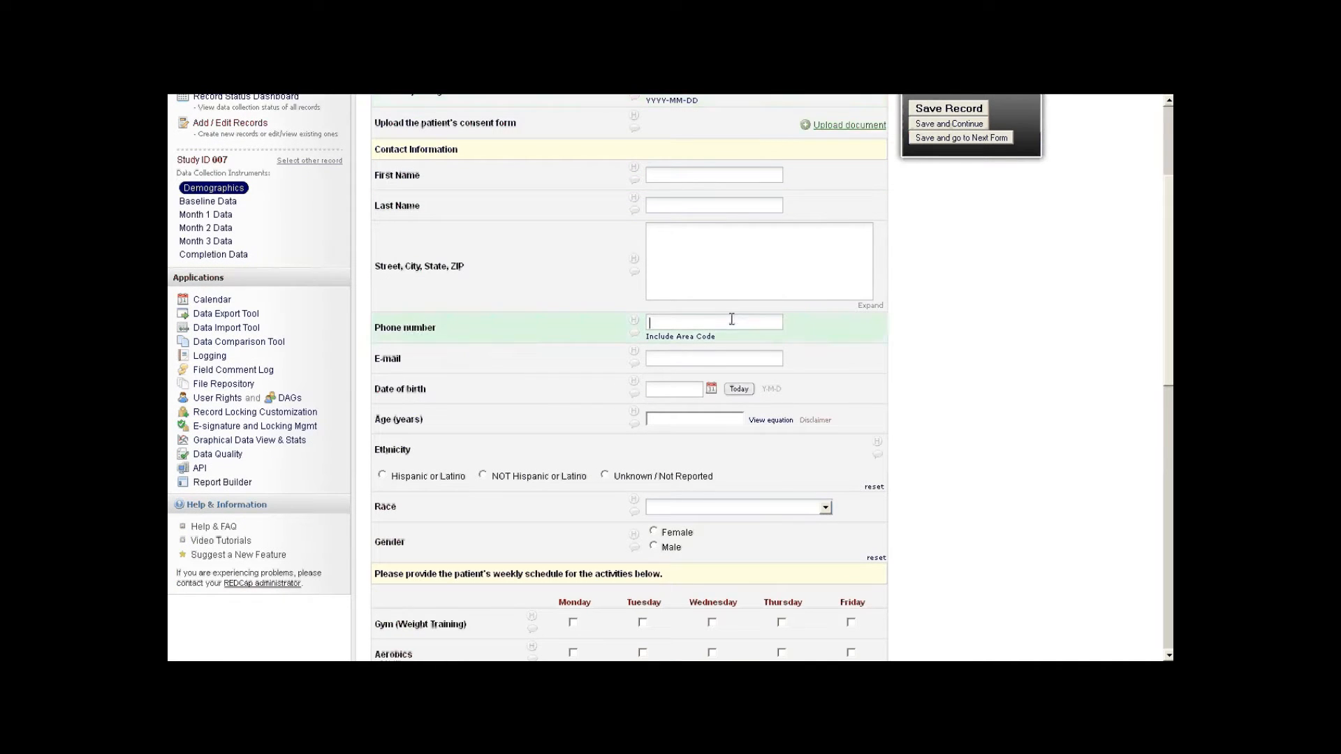
left_click(672, 359)
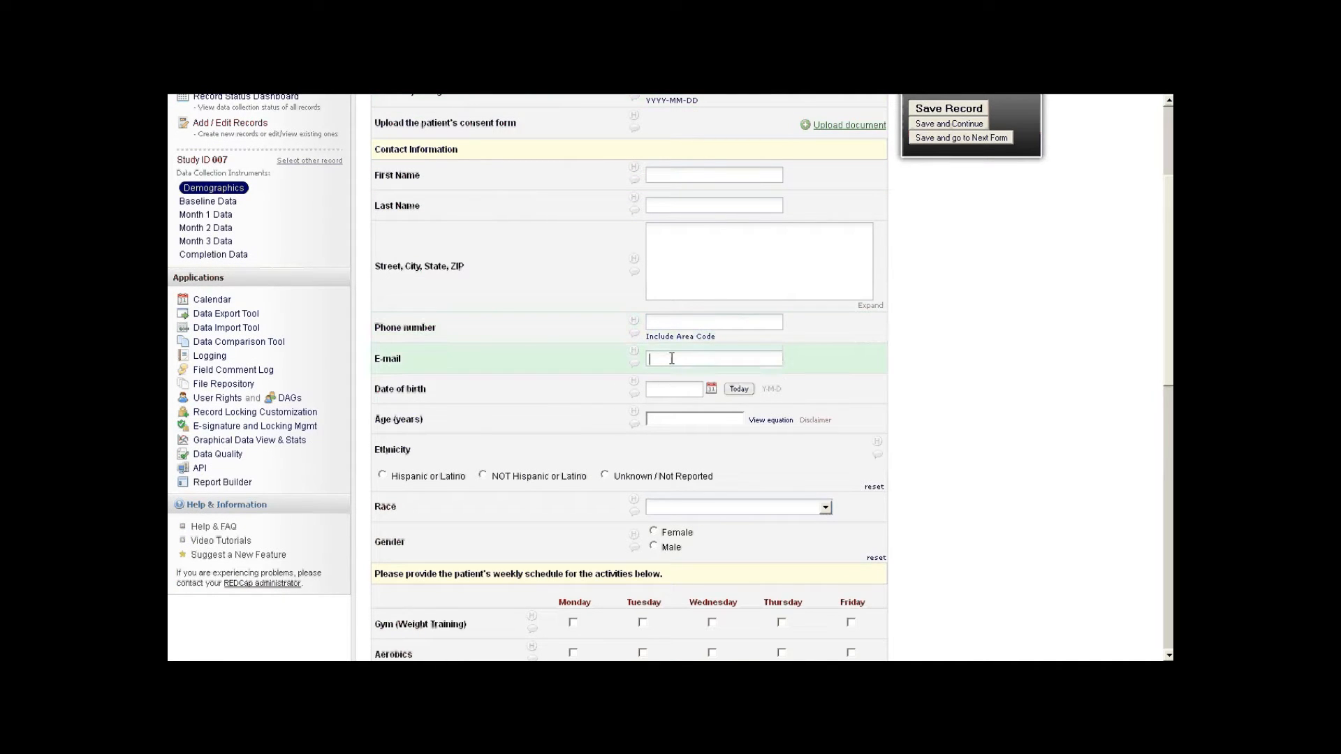
left_click(676, 388)
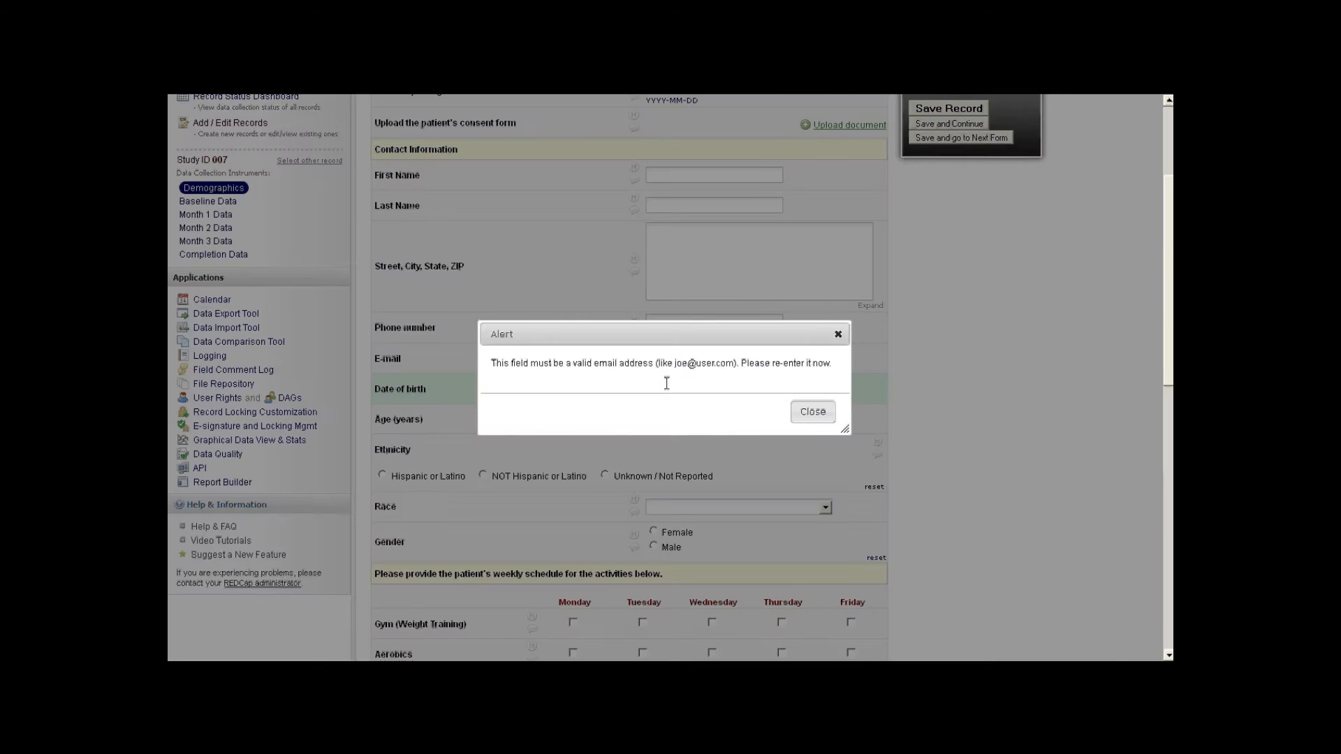
left_click(810, 414)
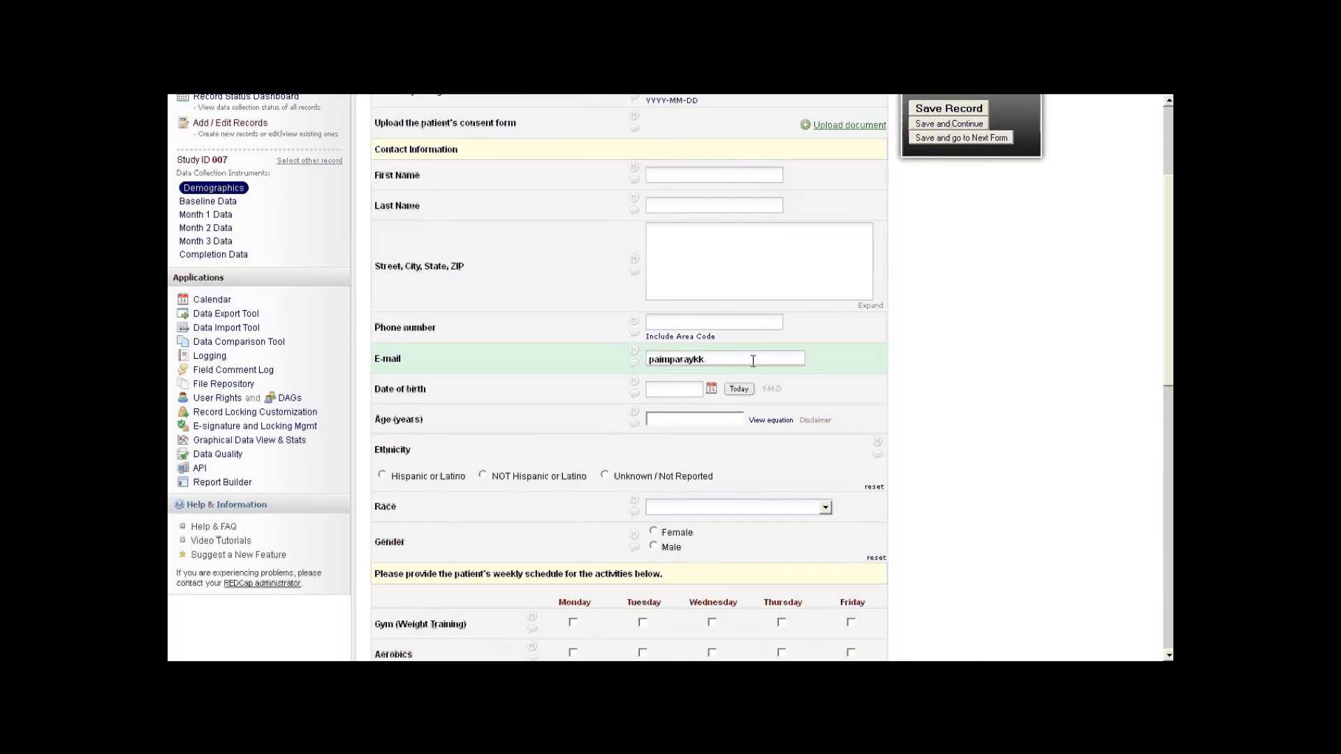
key("BackSpace")
key("BackSpace")
key("BackSpace")
type("@gmail.com")
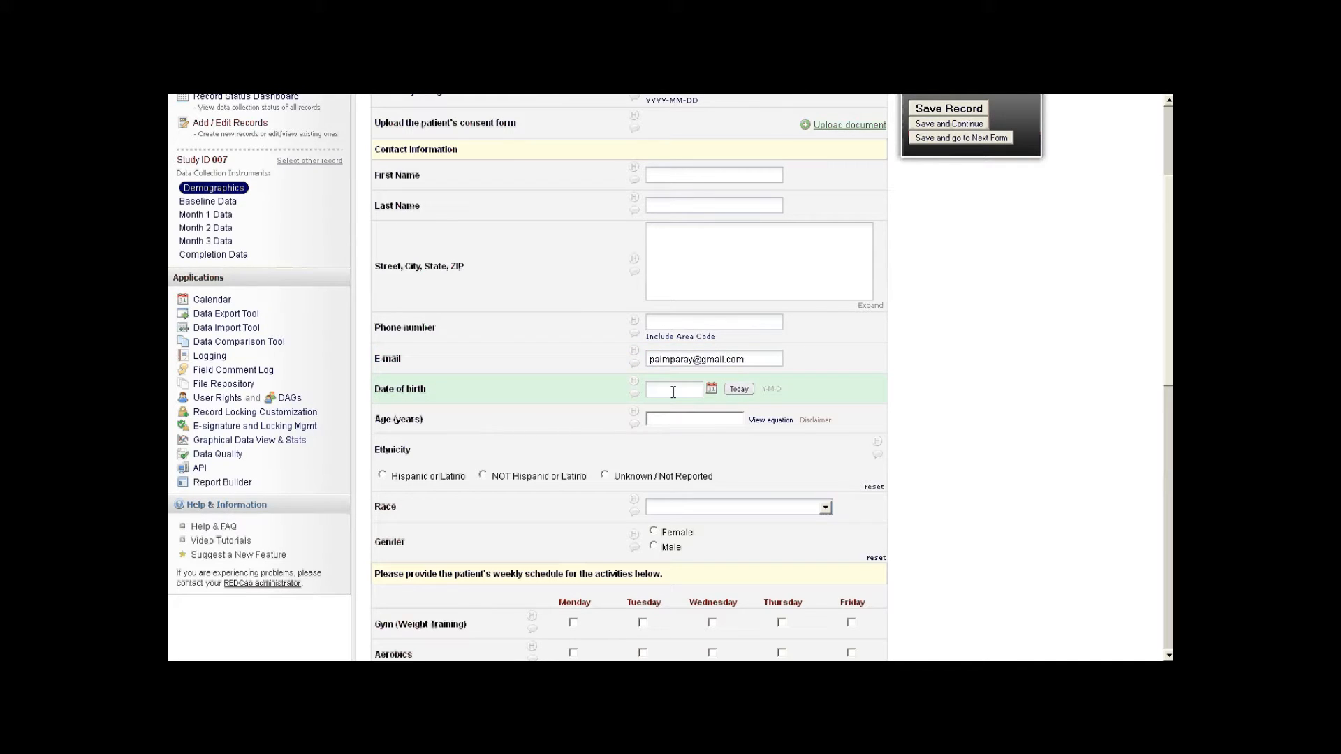
- Tick Monday gym and Tuesday aerobics in the weekly activity schedule
scroll(674, 392, "down", 3)
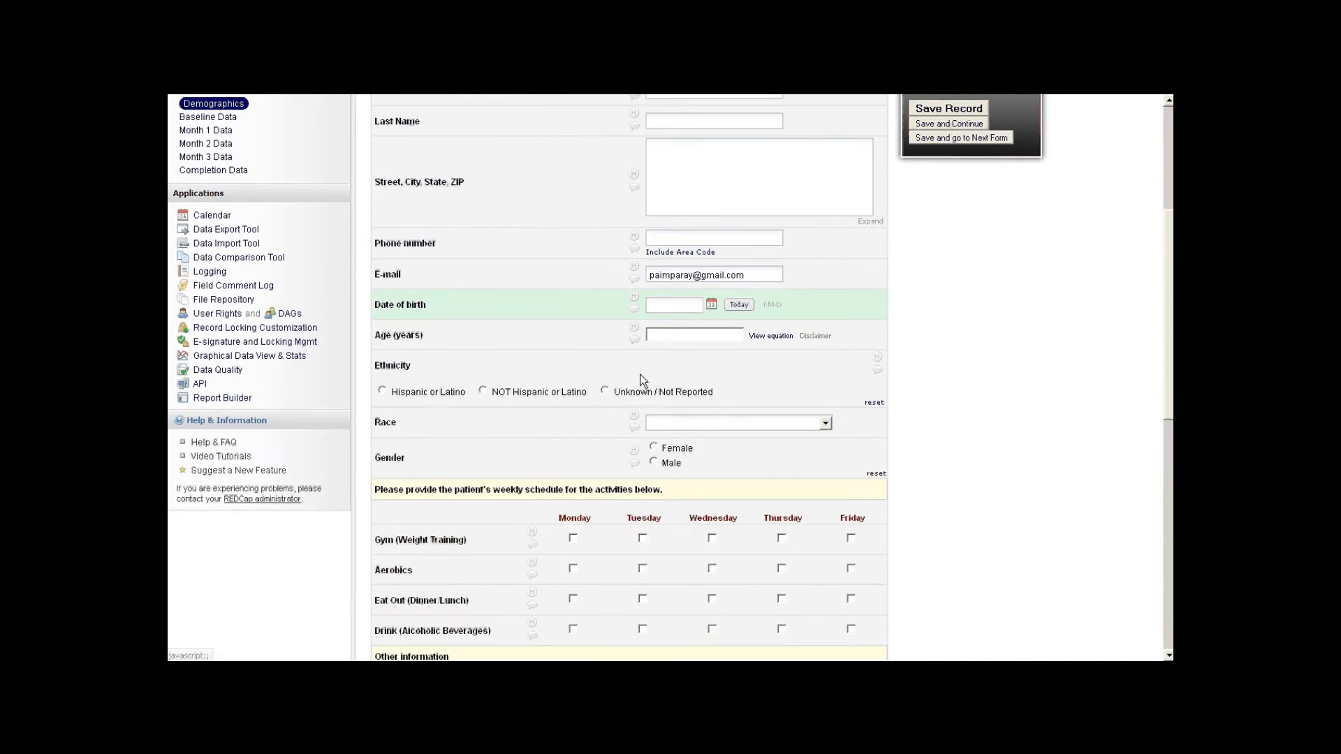
left_click(822, 423)
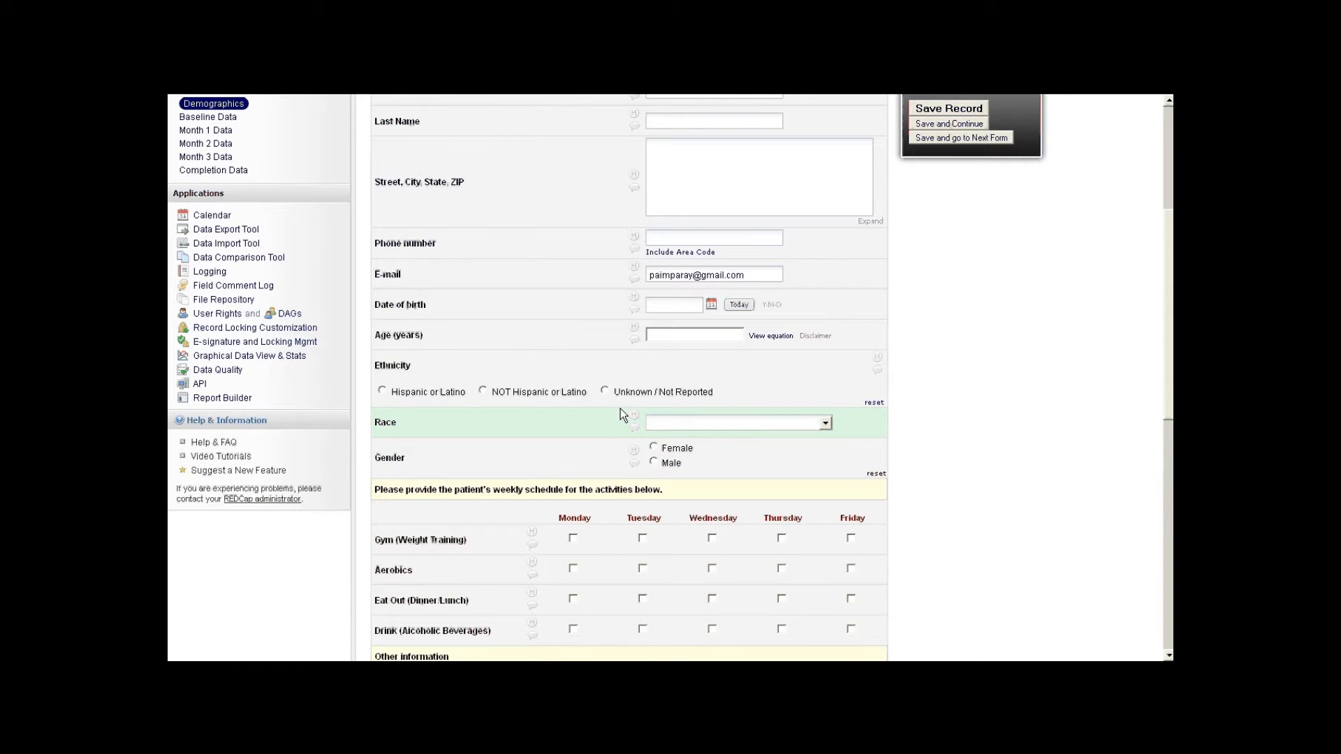
scroll(618, 412, "down", 3)
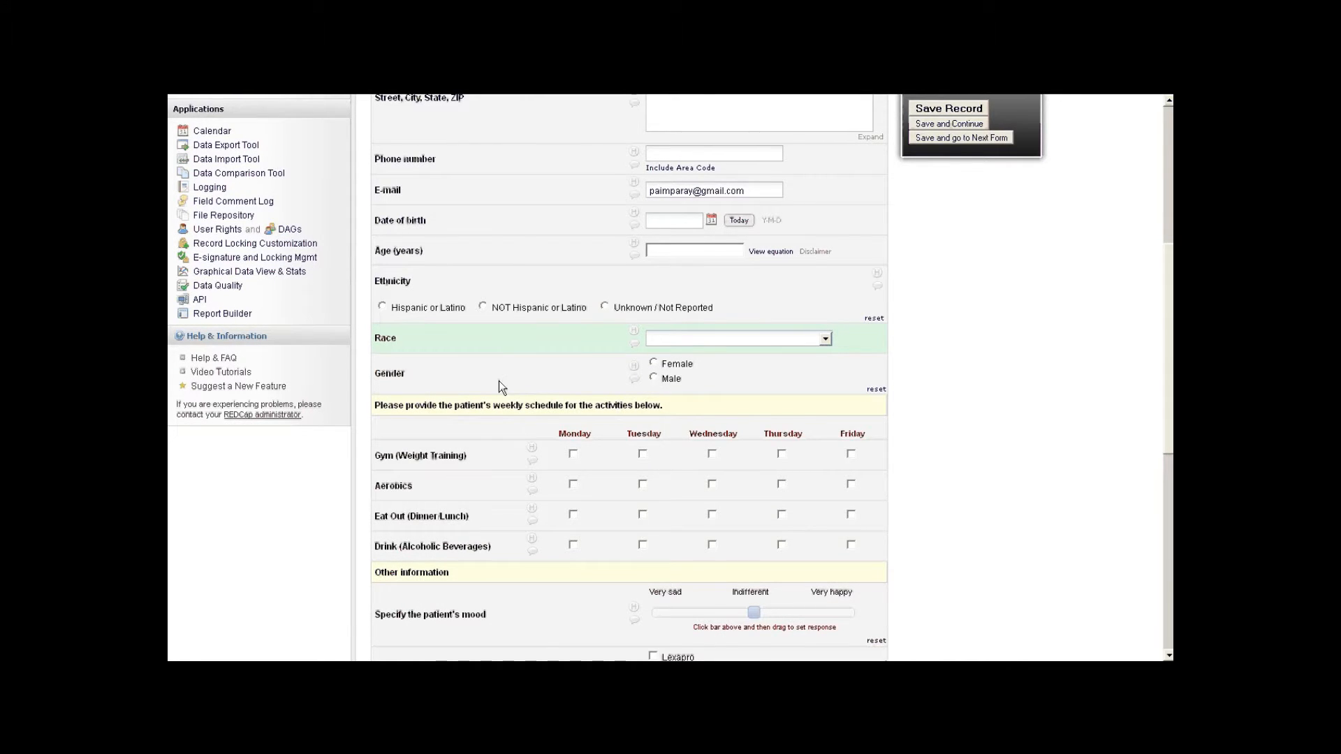
scroll(497, 382, "down", 3)
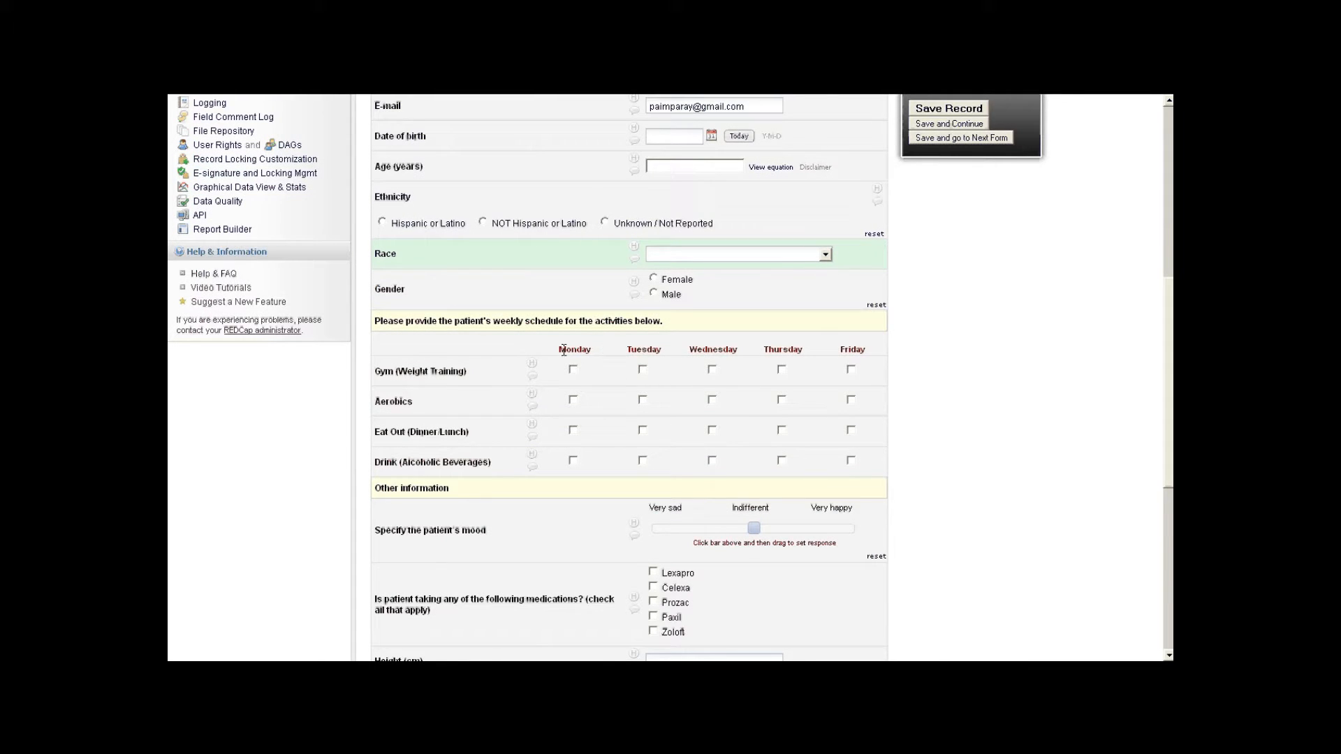
left_click(573, 369)
left_click(642, 401)
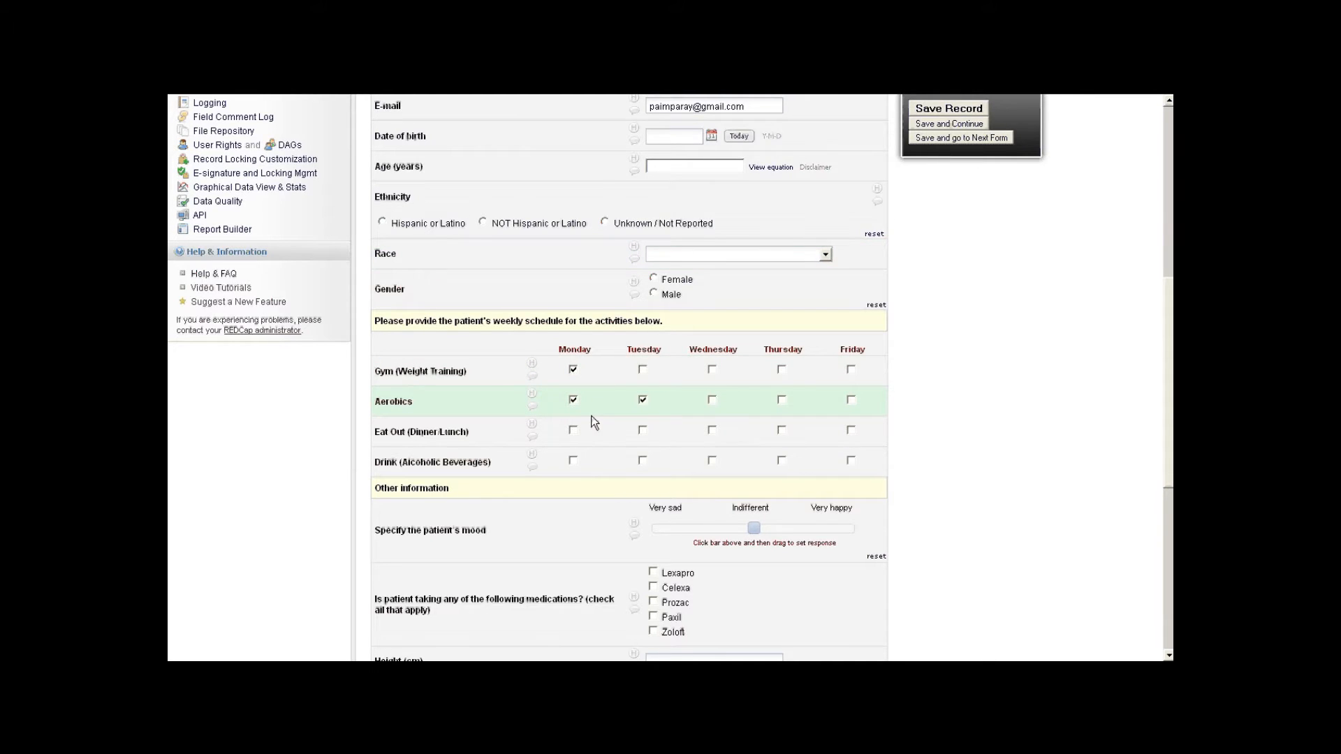
- Slide mood toward Very sad and enter height 180 and weight 80, giving BMI 24.7
scroll(583, 399, "down", 3)
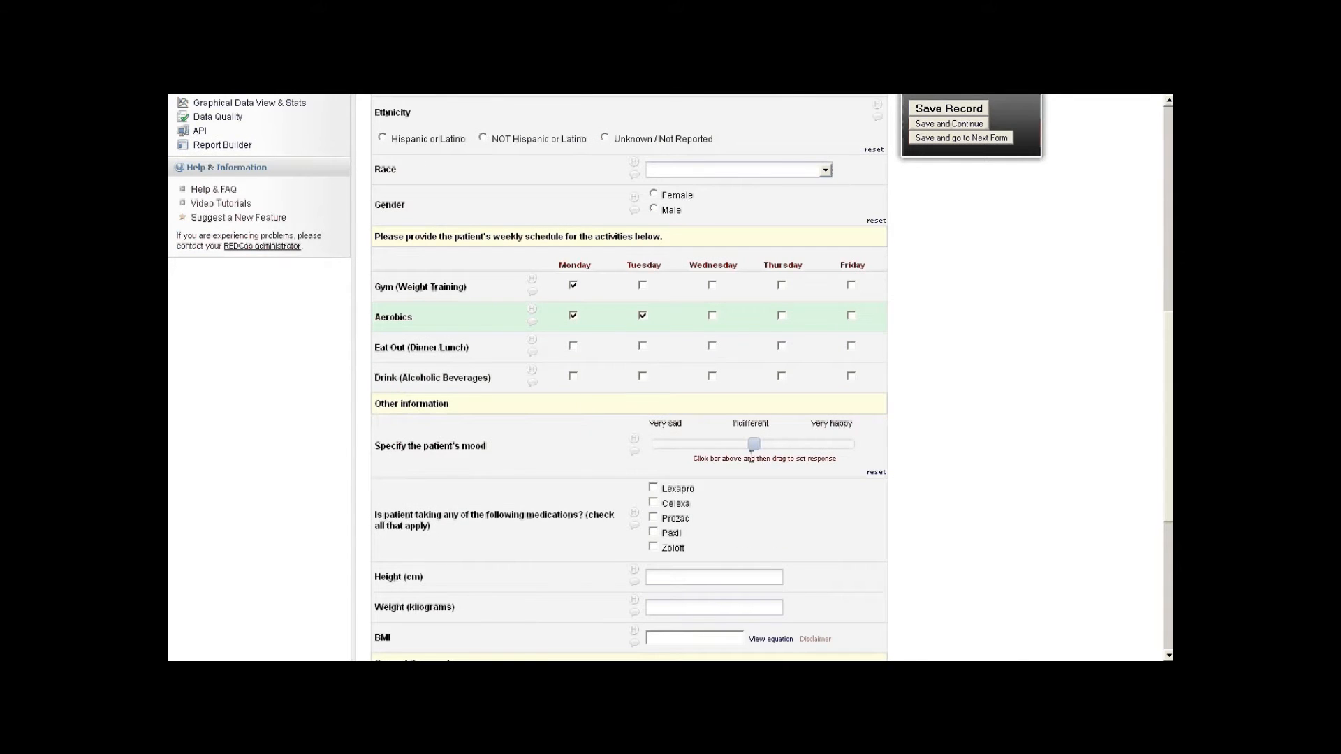
left_click_drag(753, 446, 681, 454)
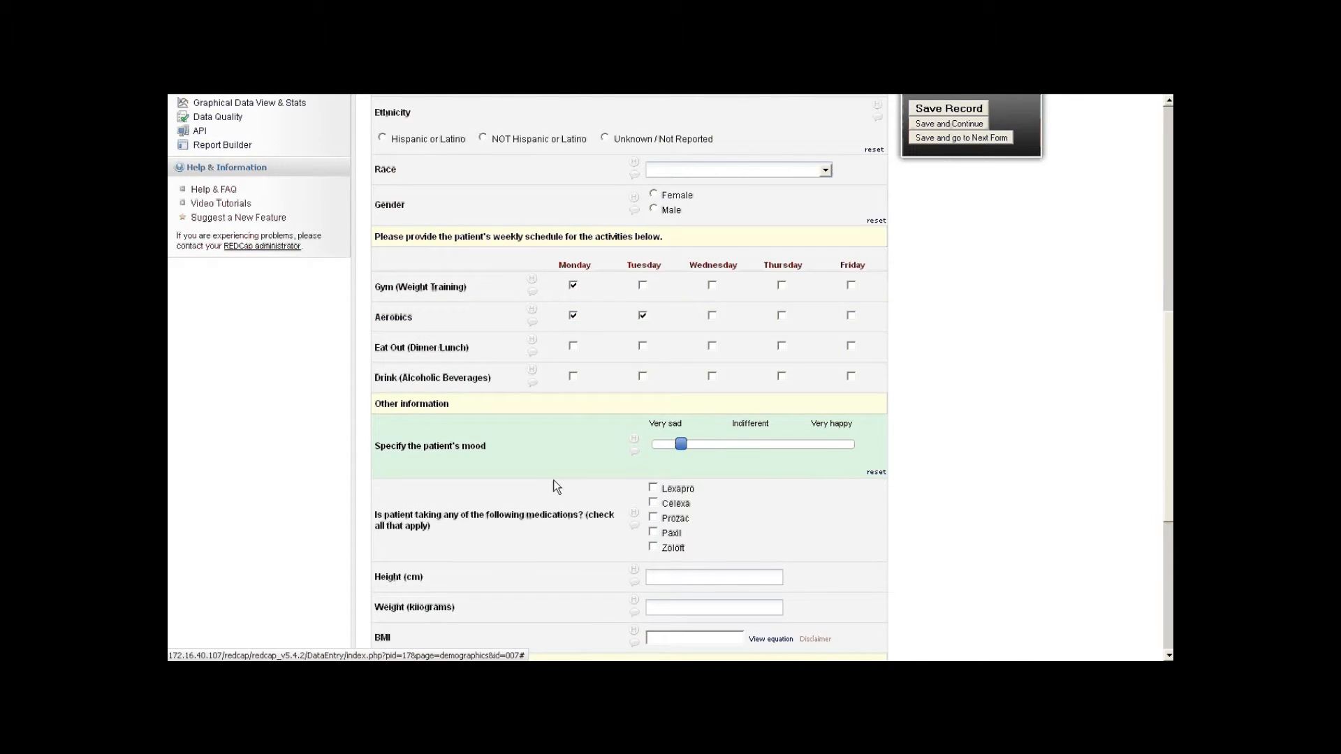
scroll(556, 482, "down", 4)
scroll(562, 475, "down", 1)
left_click(665, 409)
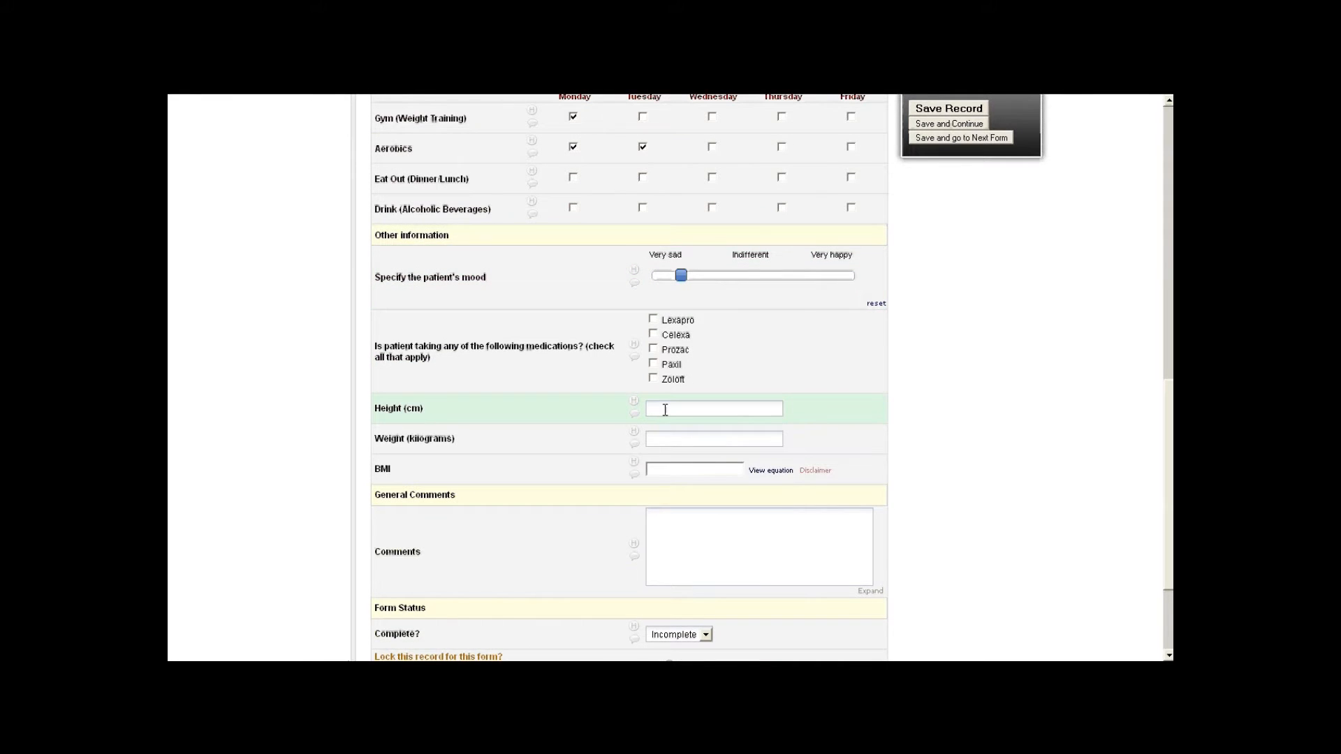
type("180")
left_click(664, 438)
type("80")
key("Tab")
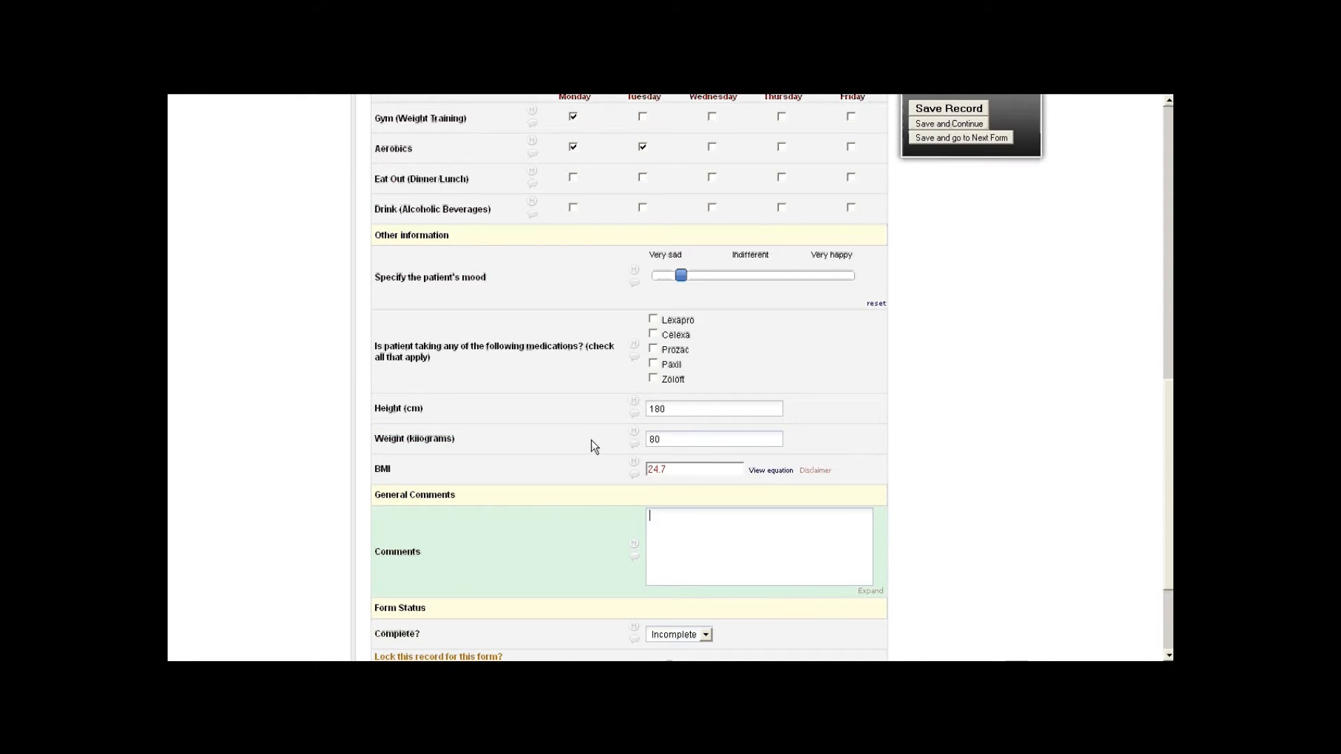
- Check the BMI calculation, keep form status Incomplete, and save record 007
left_click(785, 472)
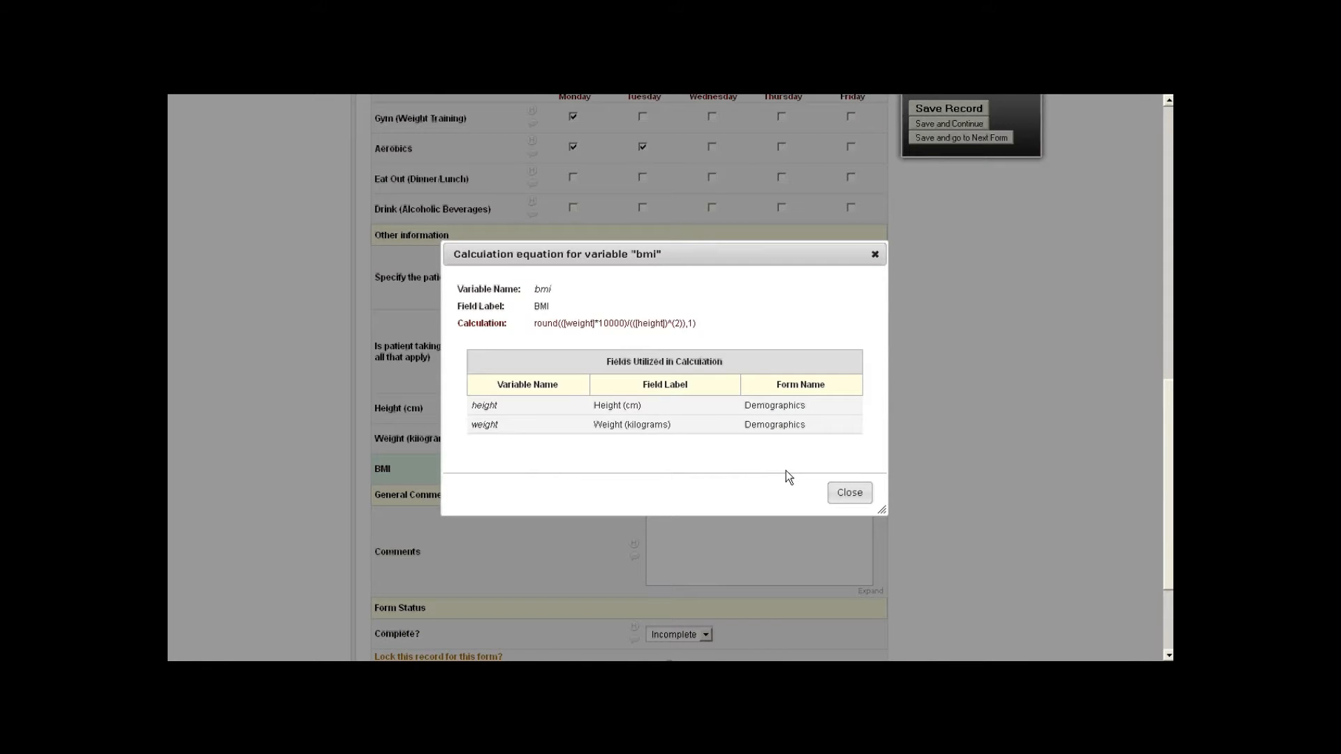
left_click(850, 493)
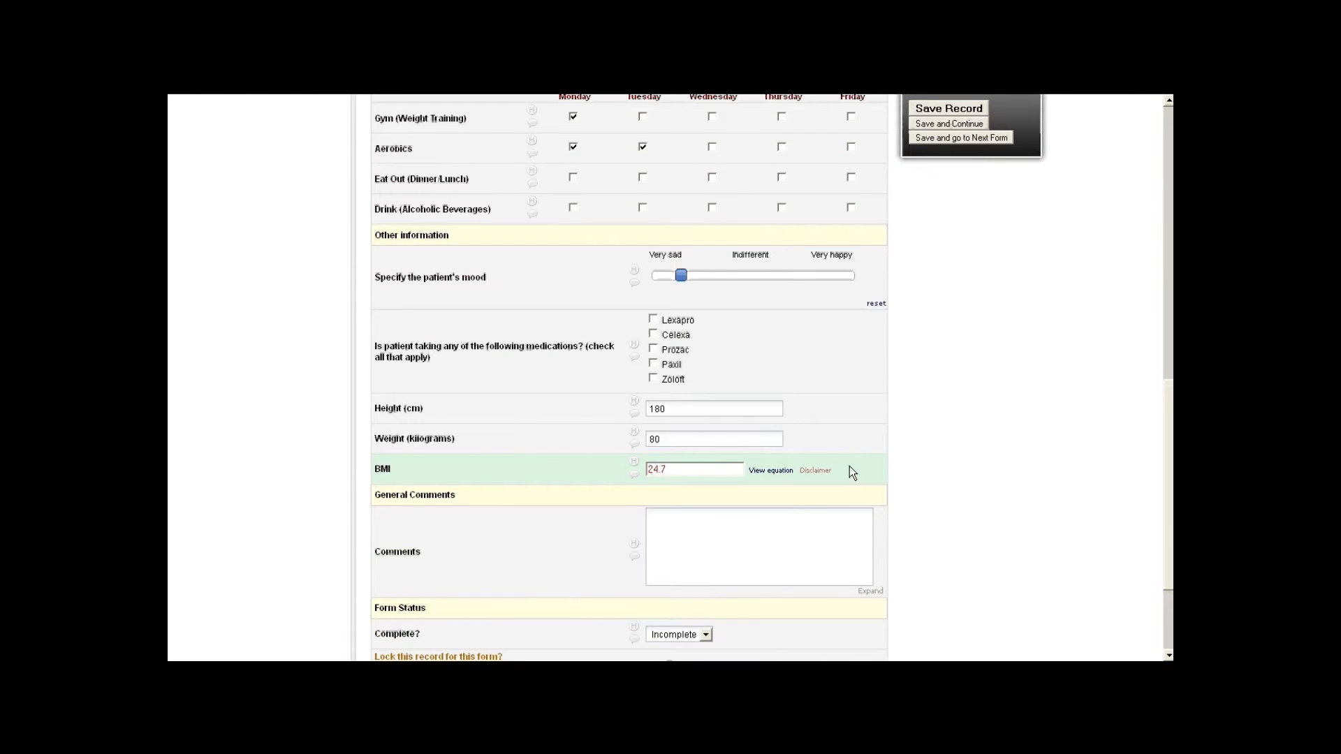
scroll(850, 473, "down", 3)
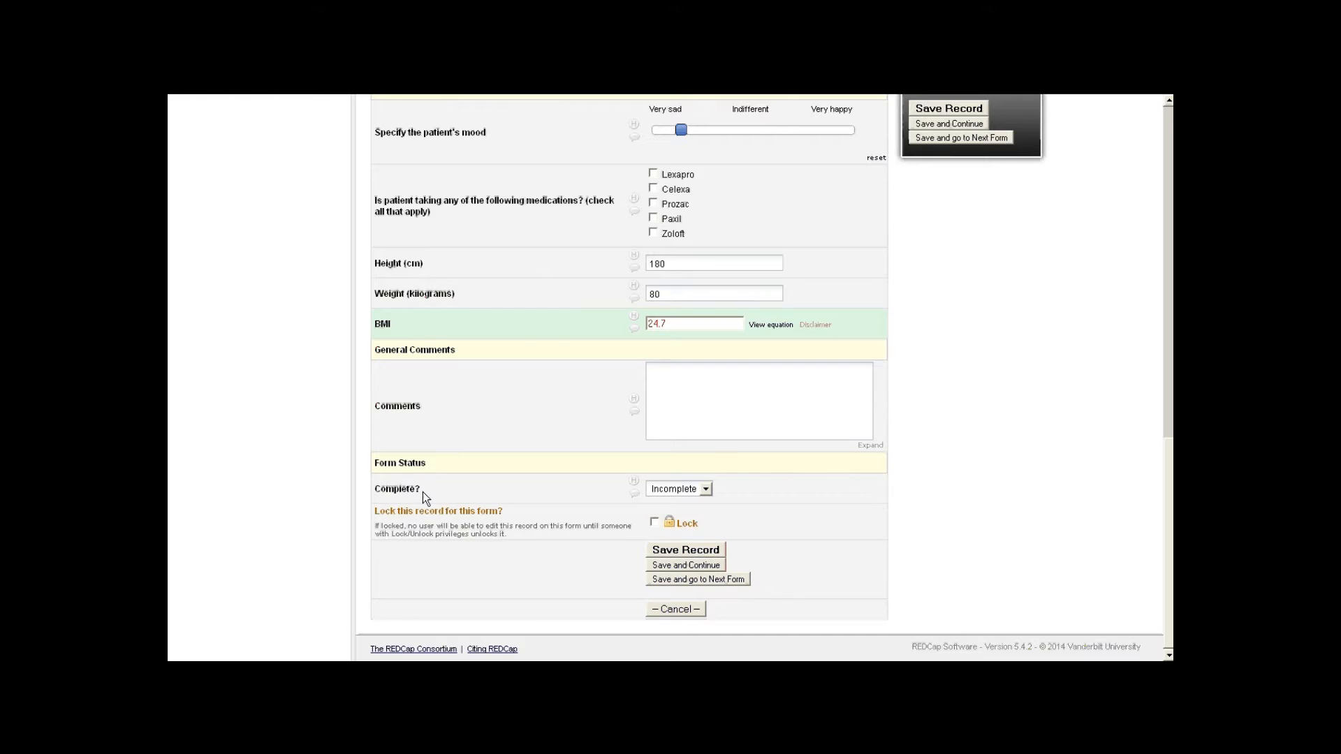
left_click(704, 489)
left_click(697, 491)
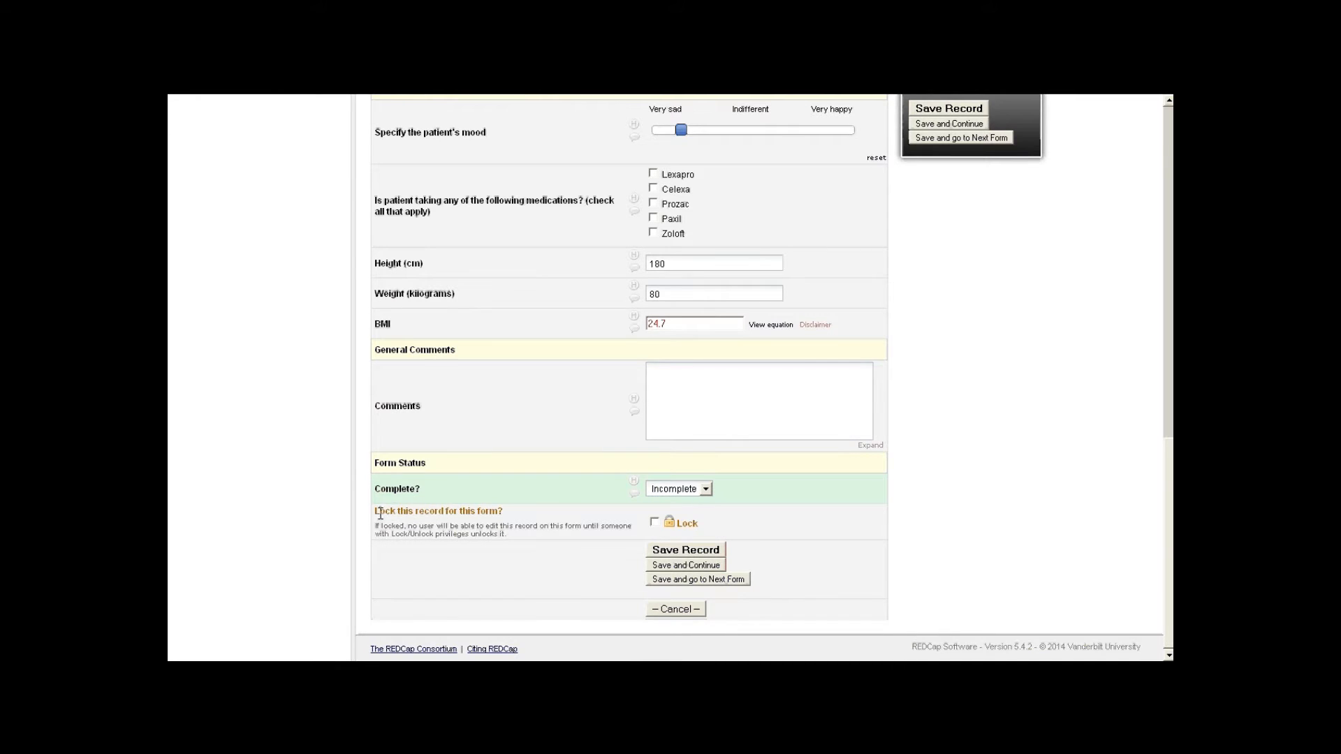
left_click(710, 557)
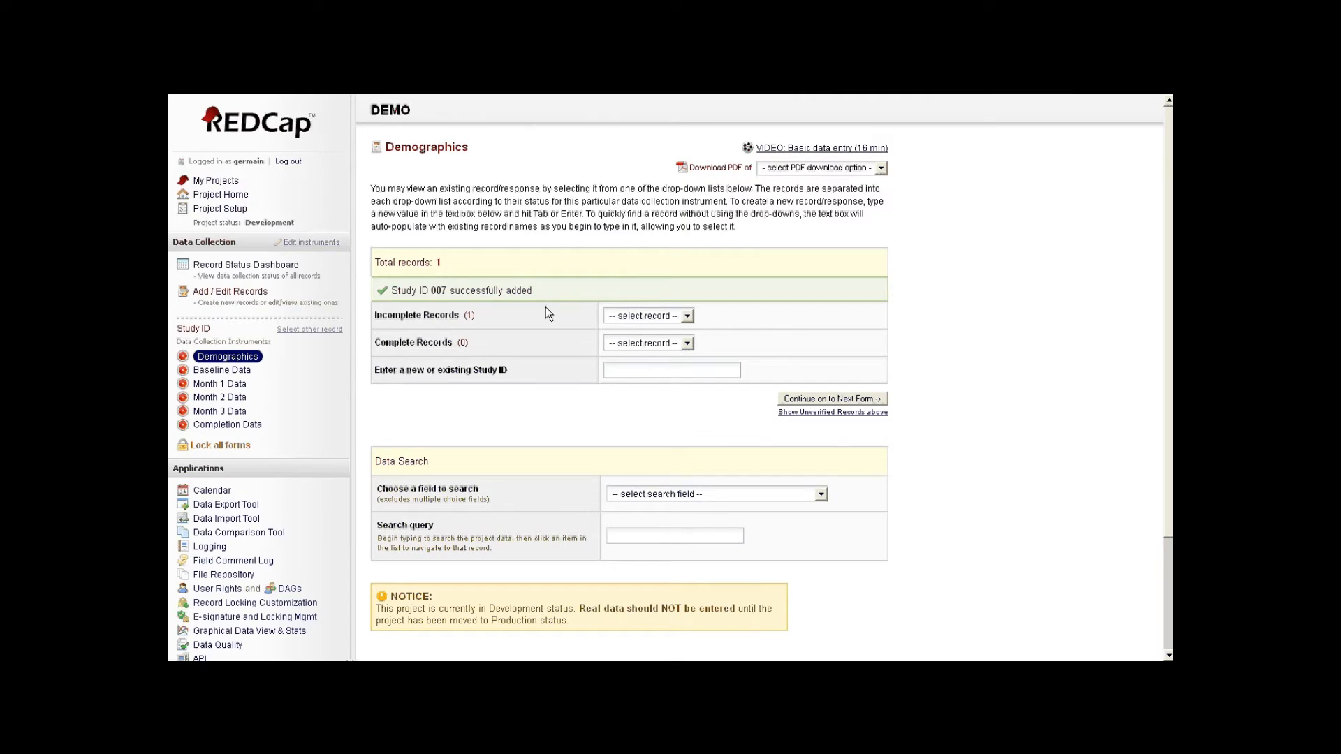
- Open record 007, replace the e-mail's first letter with 'b', and save
left_click(651, 316)
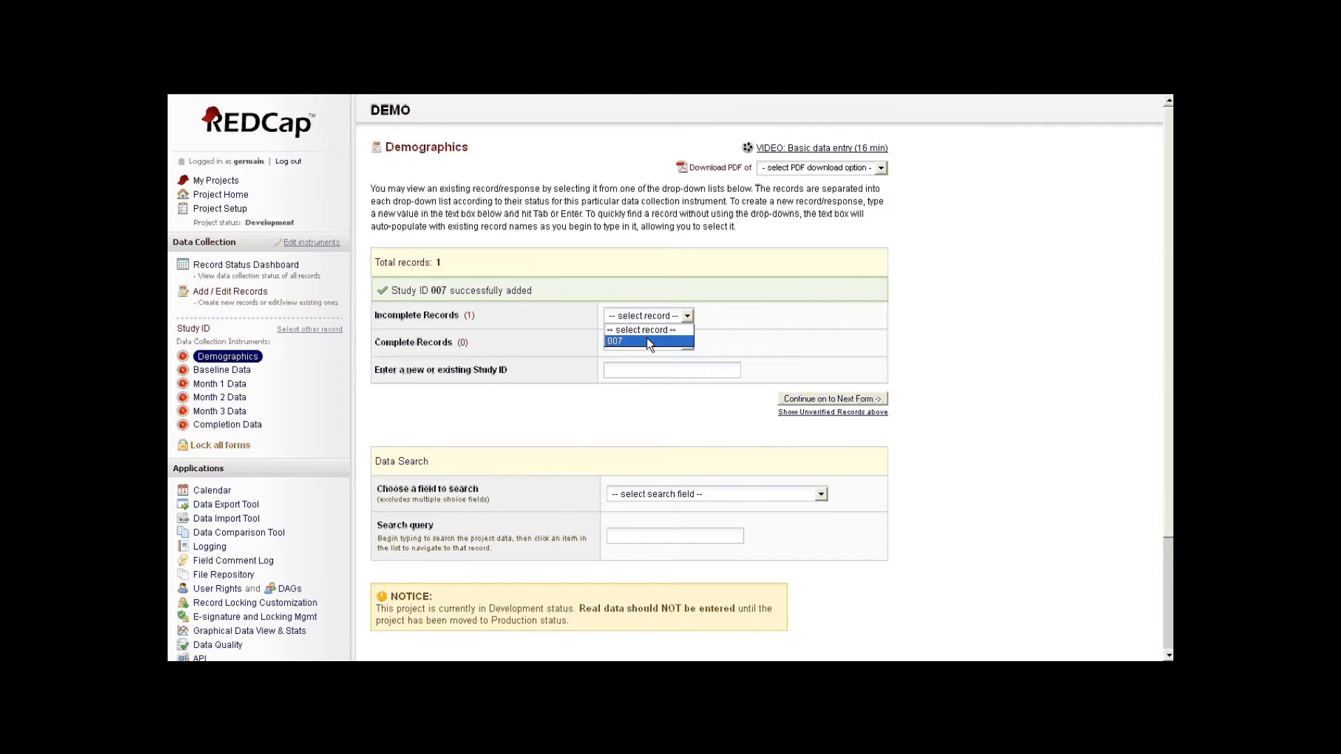
left_click(647, 341)
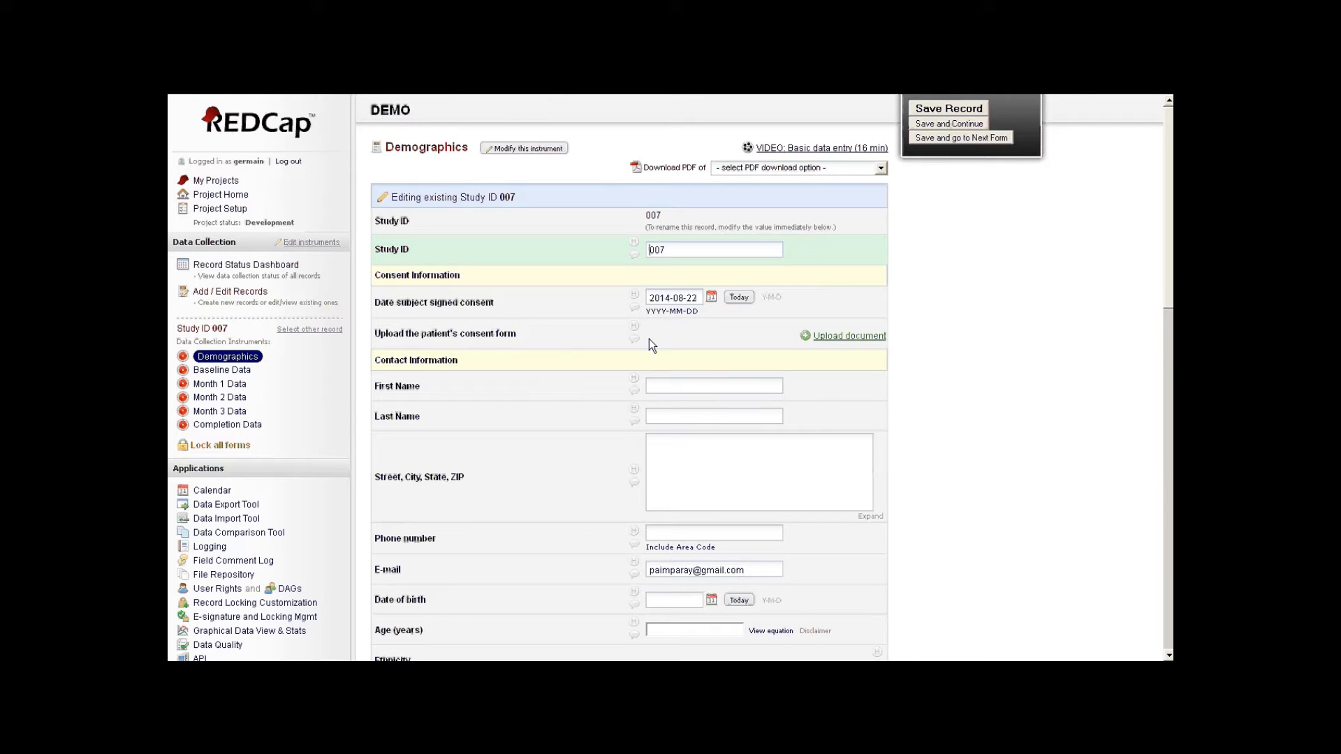
scroll(648, 338, "down", 4)
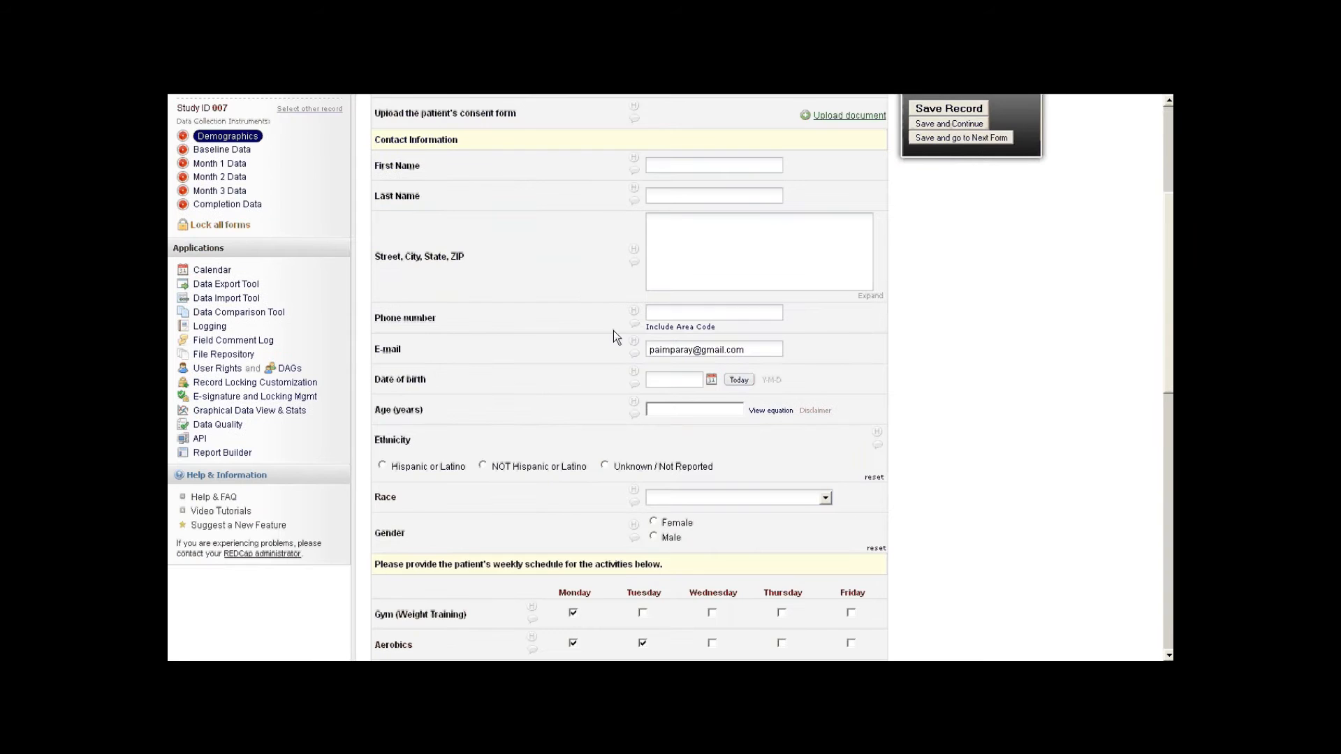
left_click(648, 320)
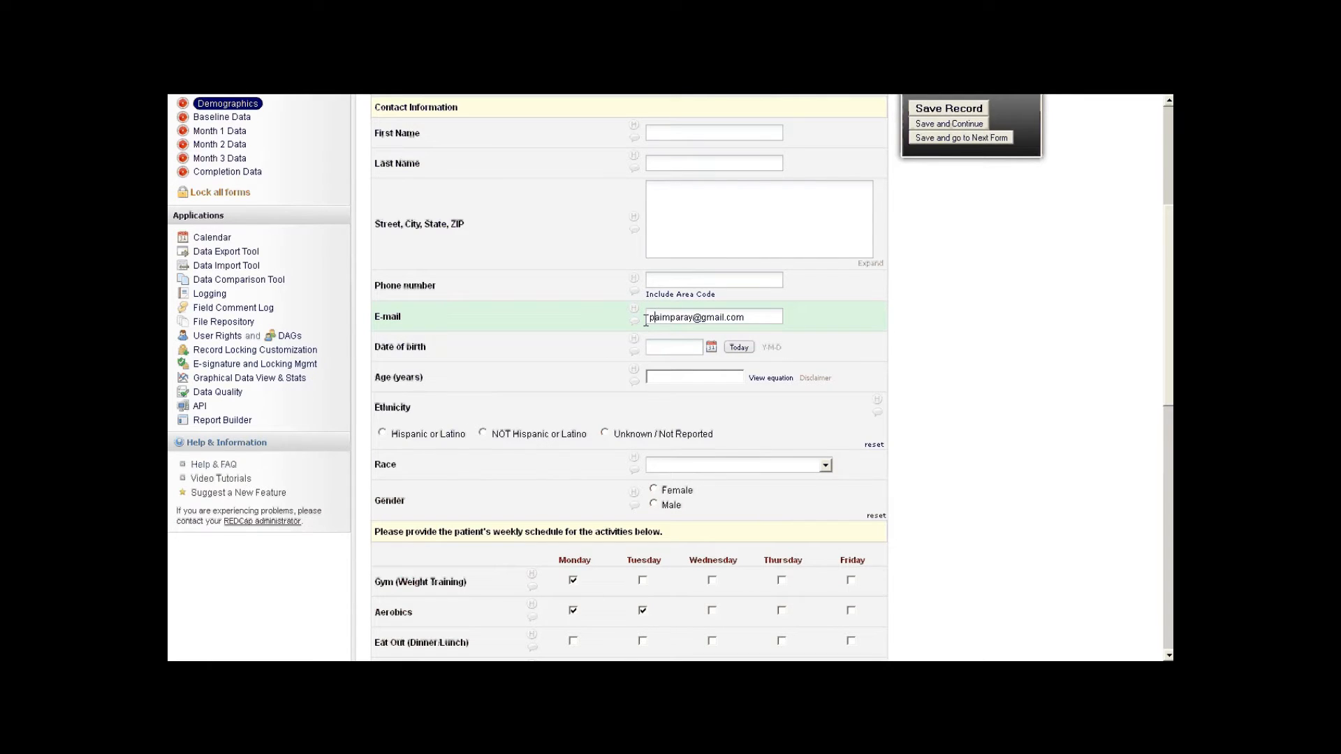
key("Delete")
type("b")
scroll(785, 369, "down", 10)
scroll(661, 555, "down", 1)
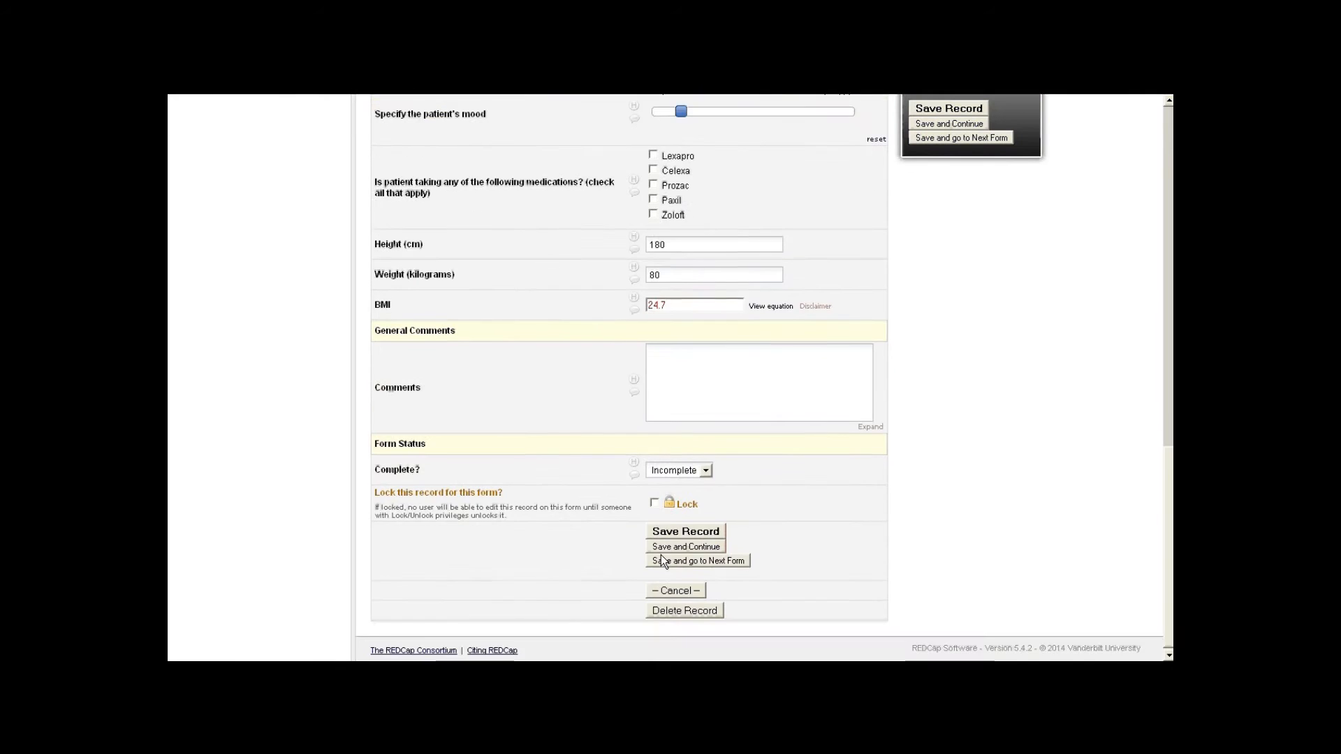
left_click(704, 529)
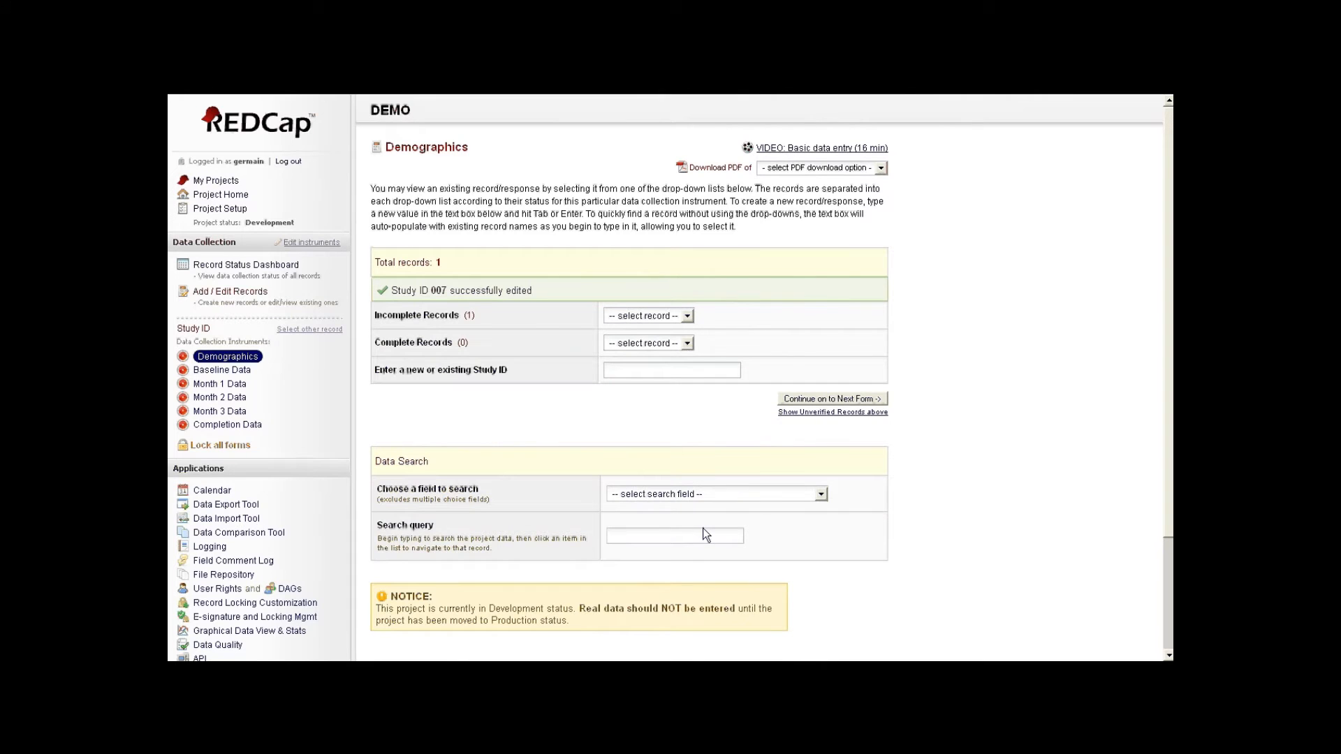
- Reopen record 007 from the Incomplete Records list
left_click(683, 319)
left_click(674, 345)
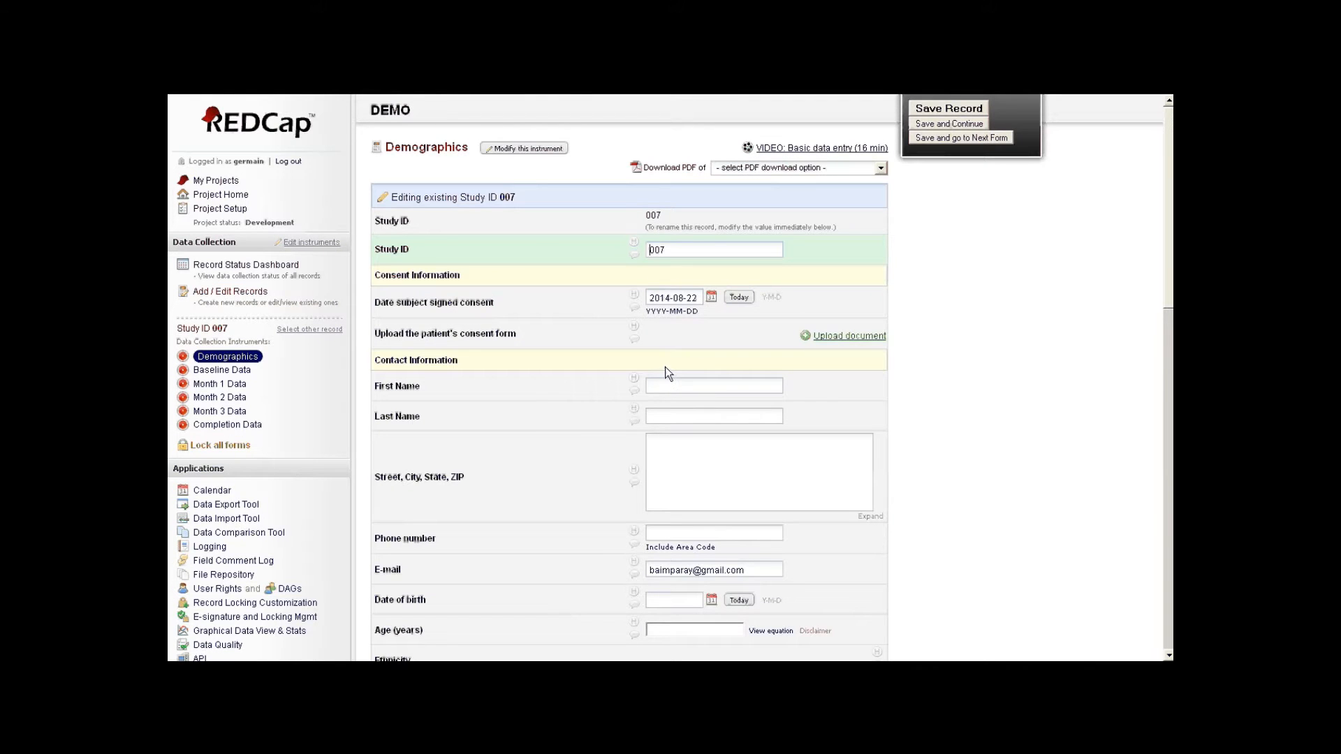
scroll(664, 367, "down", 3)
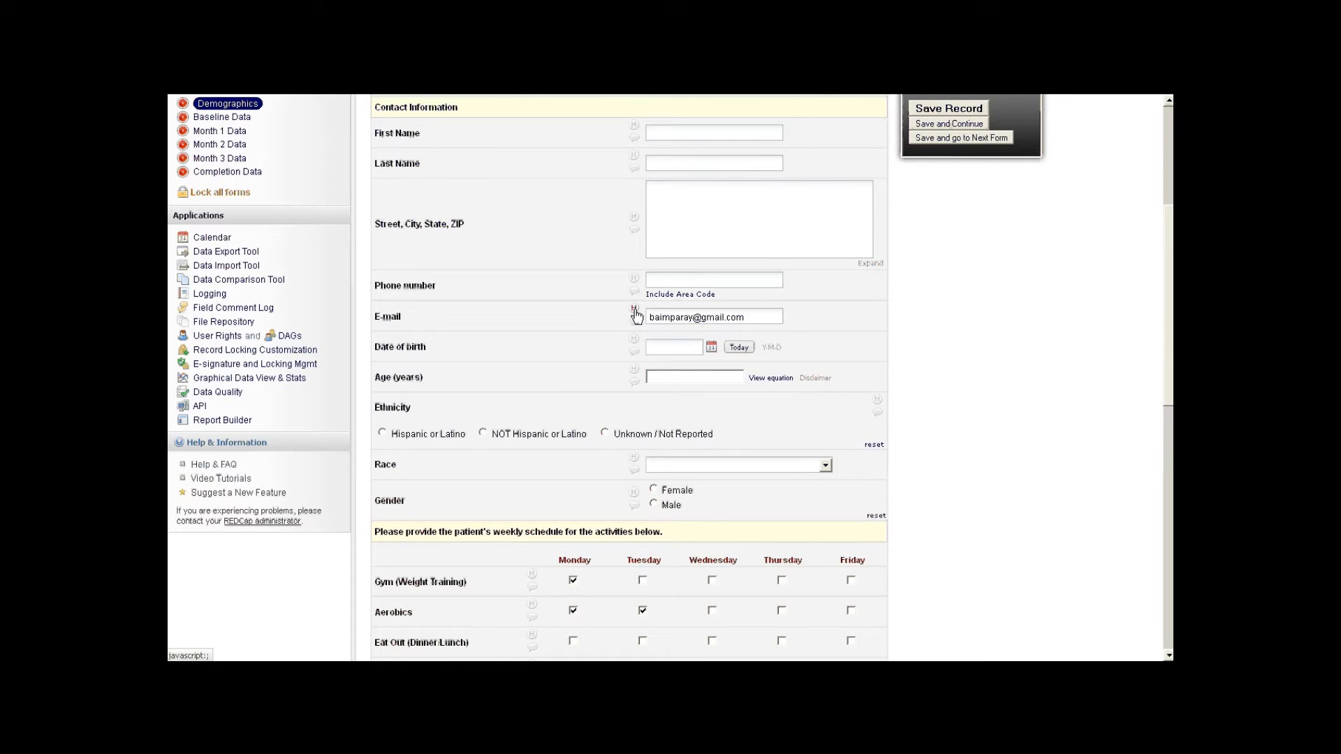
- Review the E-mail field's data history and add the field comment 'com'
left_click(635, 312)
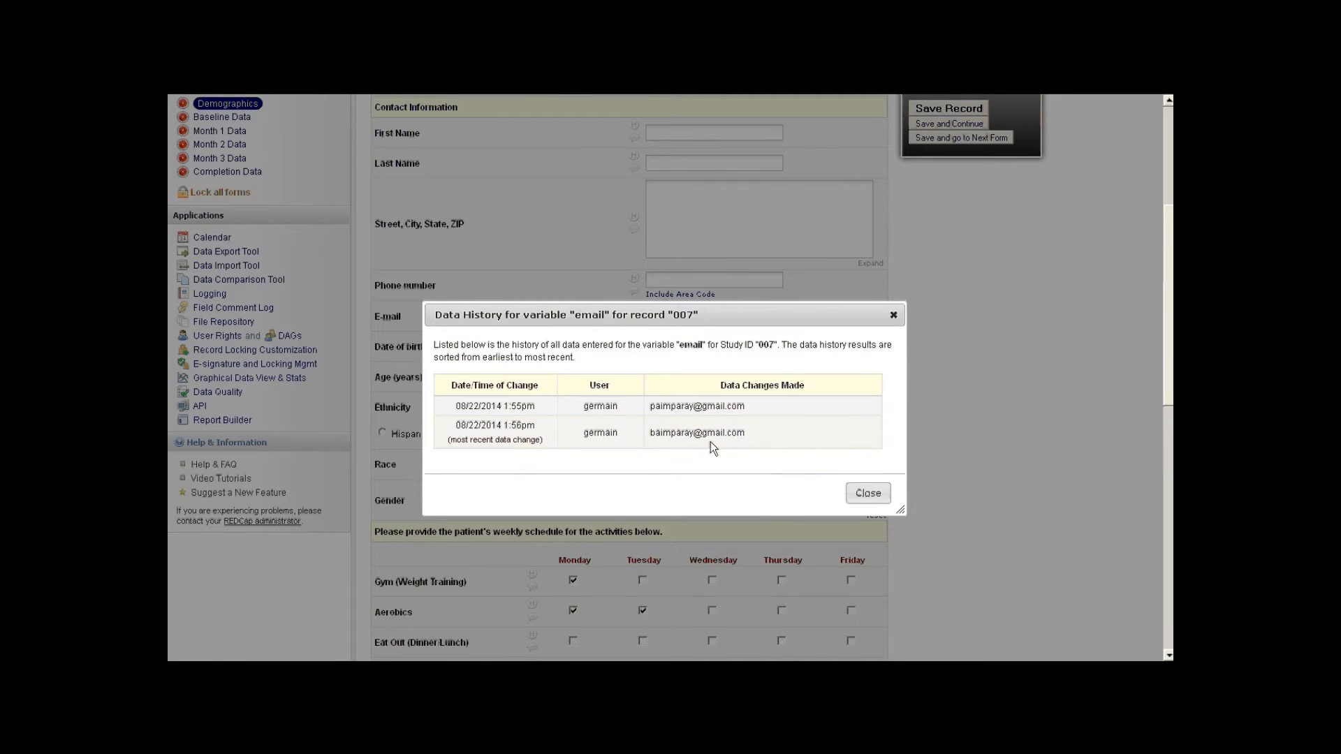
left_click(873, 500)
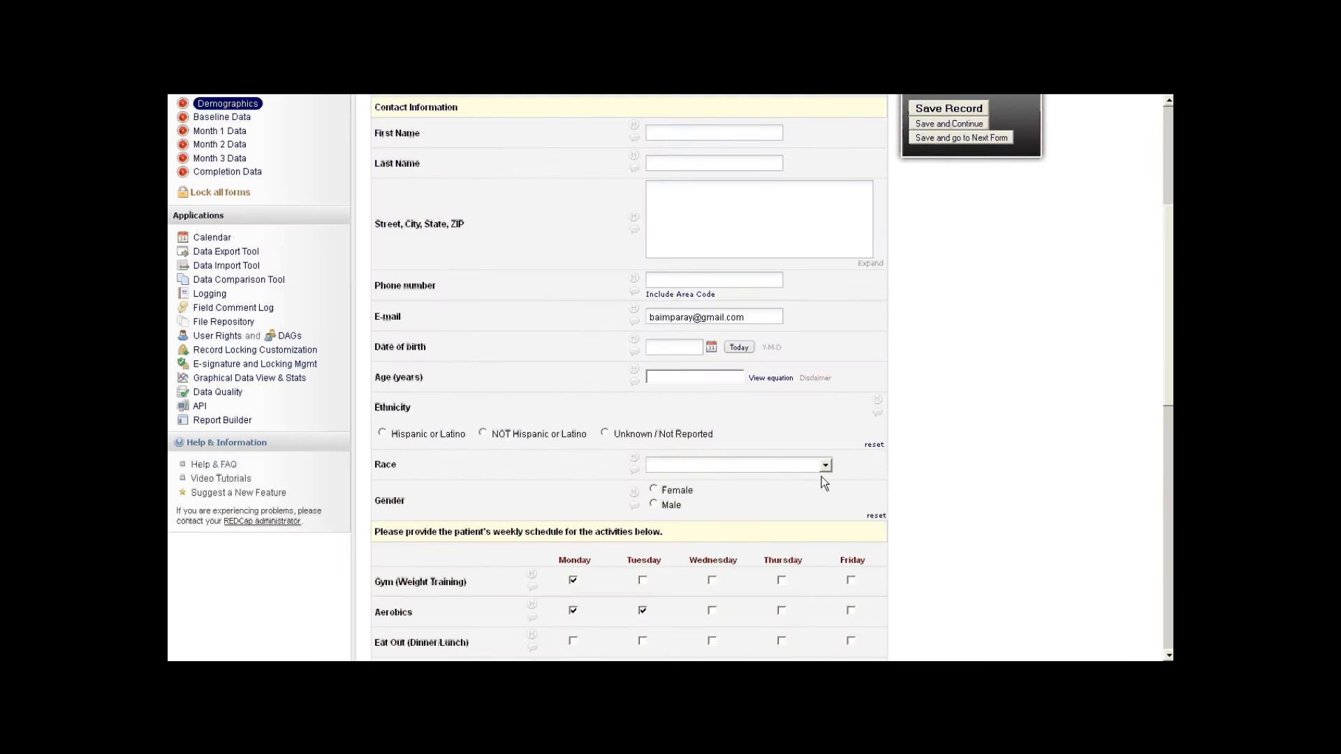
left_click(634, 322)
left_click(753, 434)
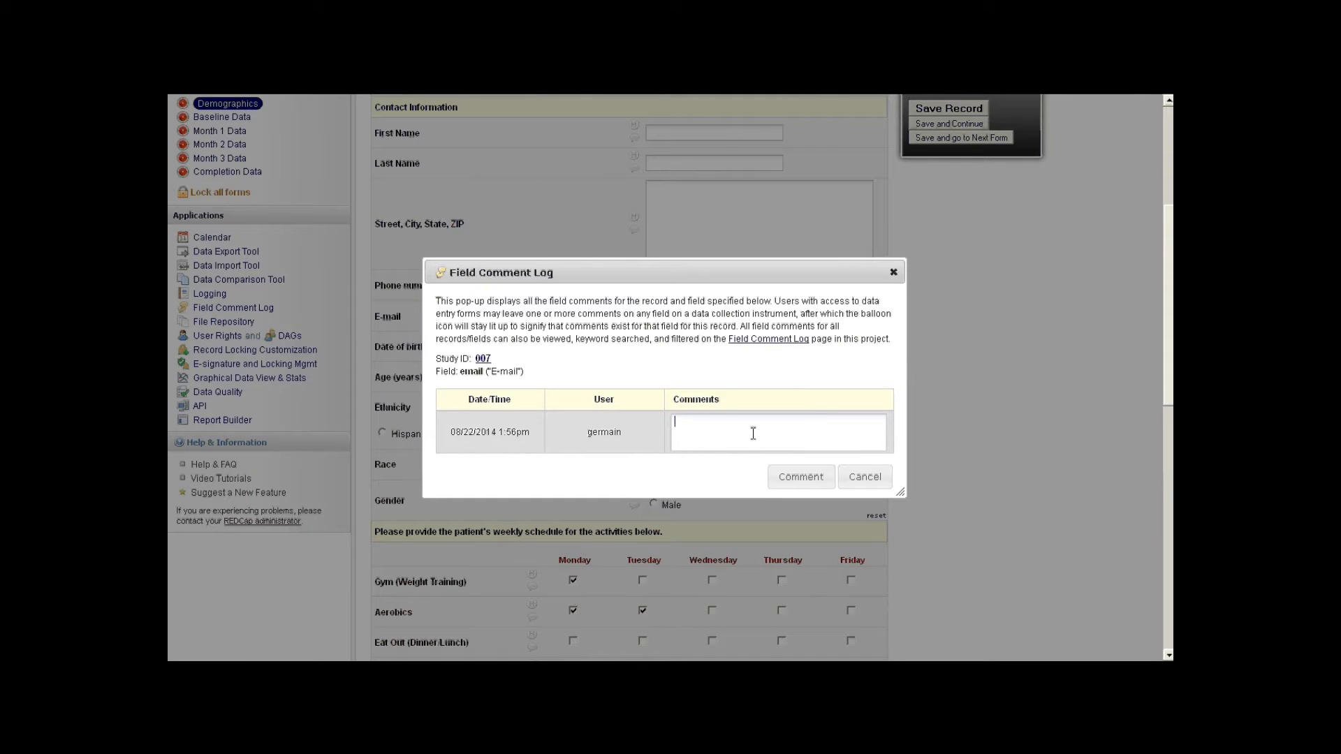
type("com")
left_click(807, 477)
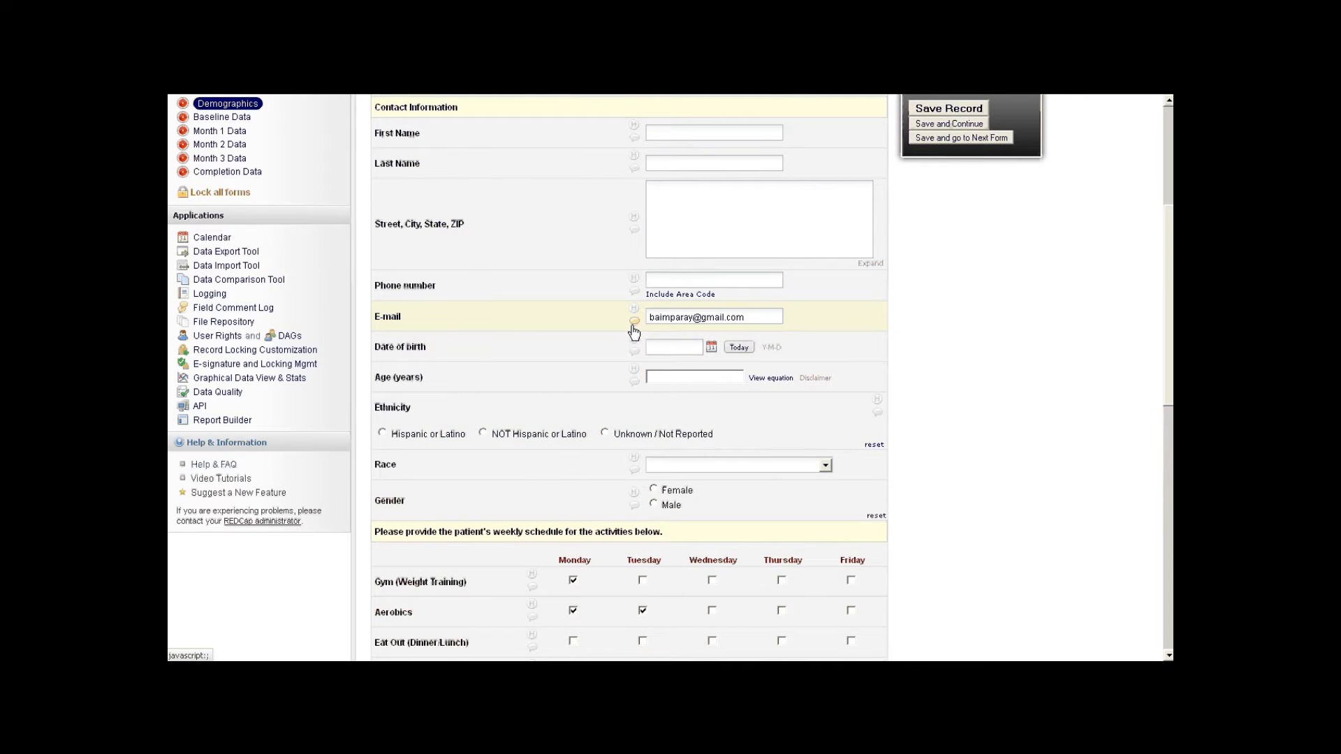
left_click(633, 326)
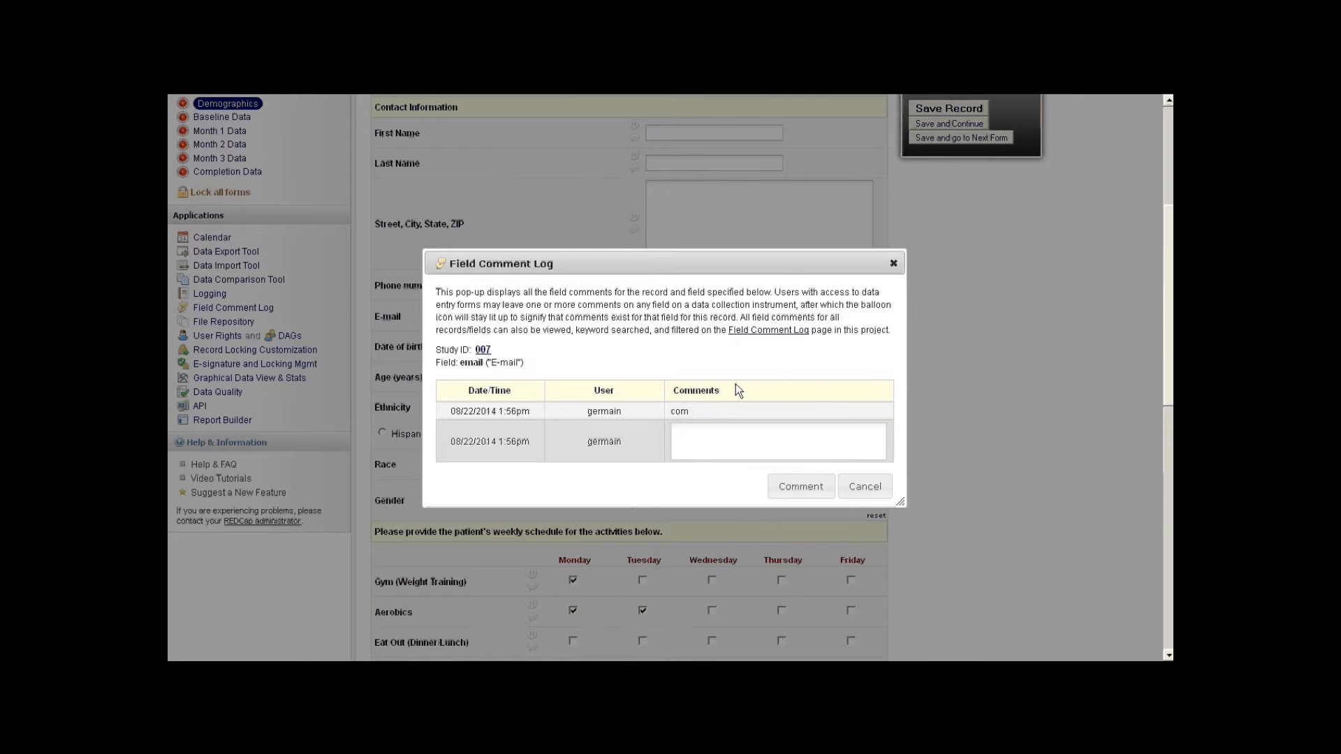
left_click(892, 264)
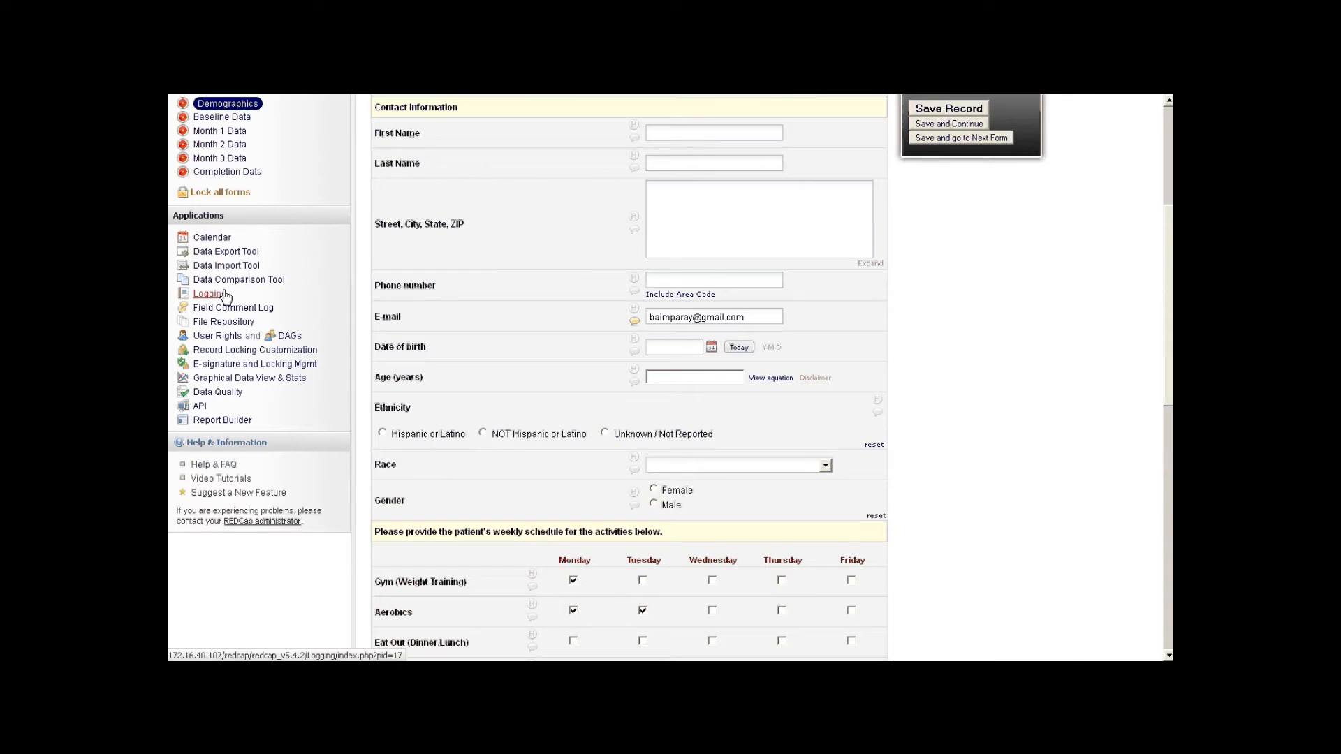
- Browse the Logging page's event filter, then return to Demographics and the Record Status Dashboard
left_click(204, 299)
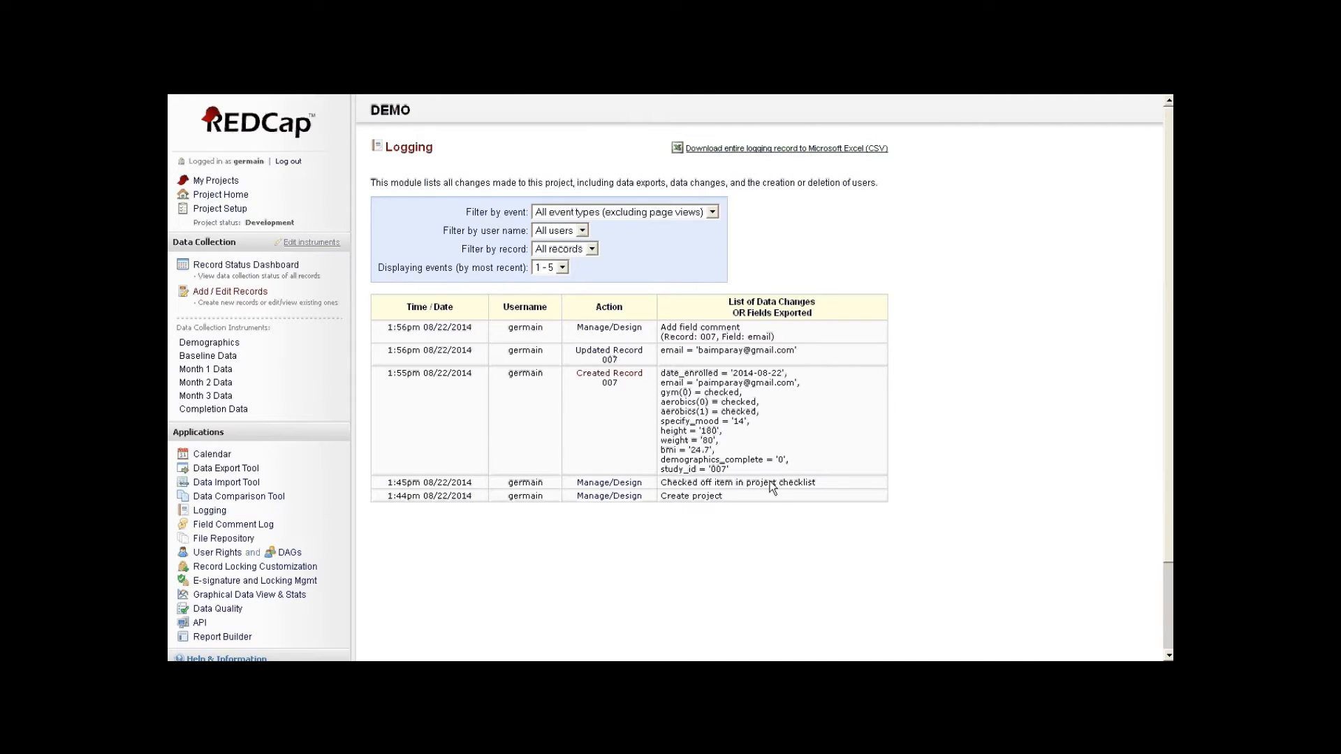
left_click(627, 213)
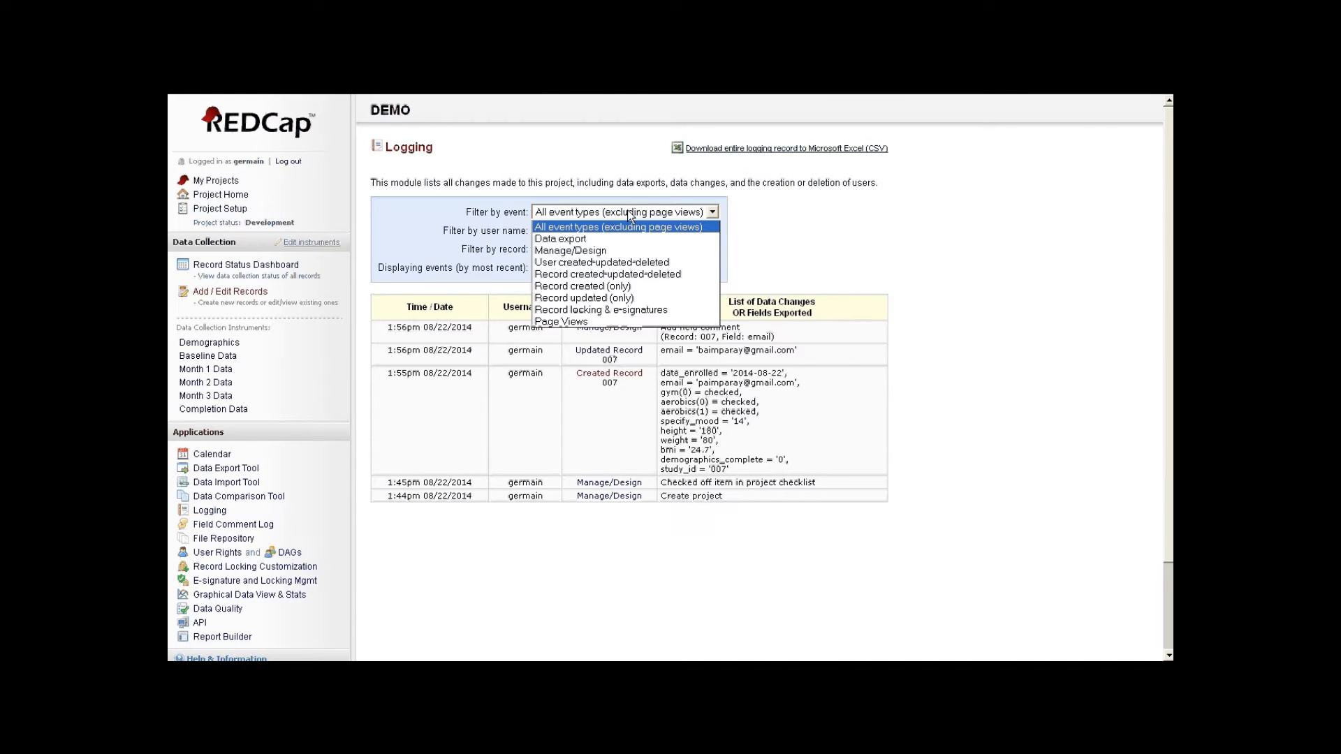
left_click(630, 215)
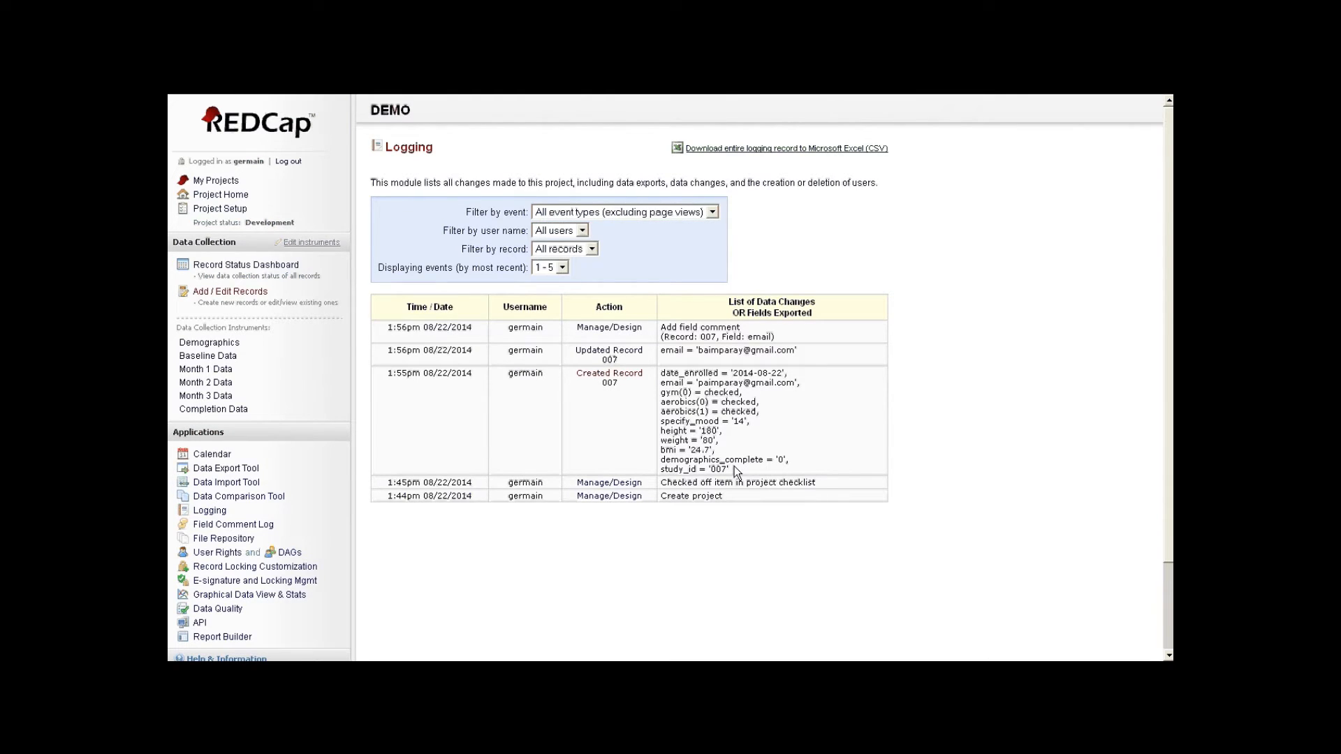
left_click(207, 348)
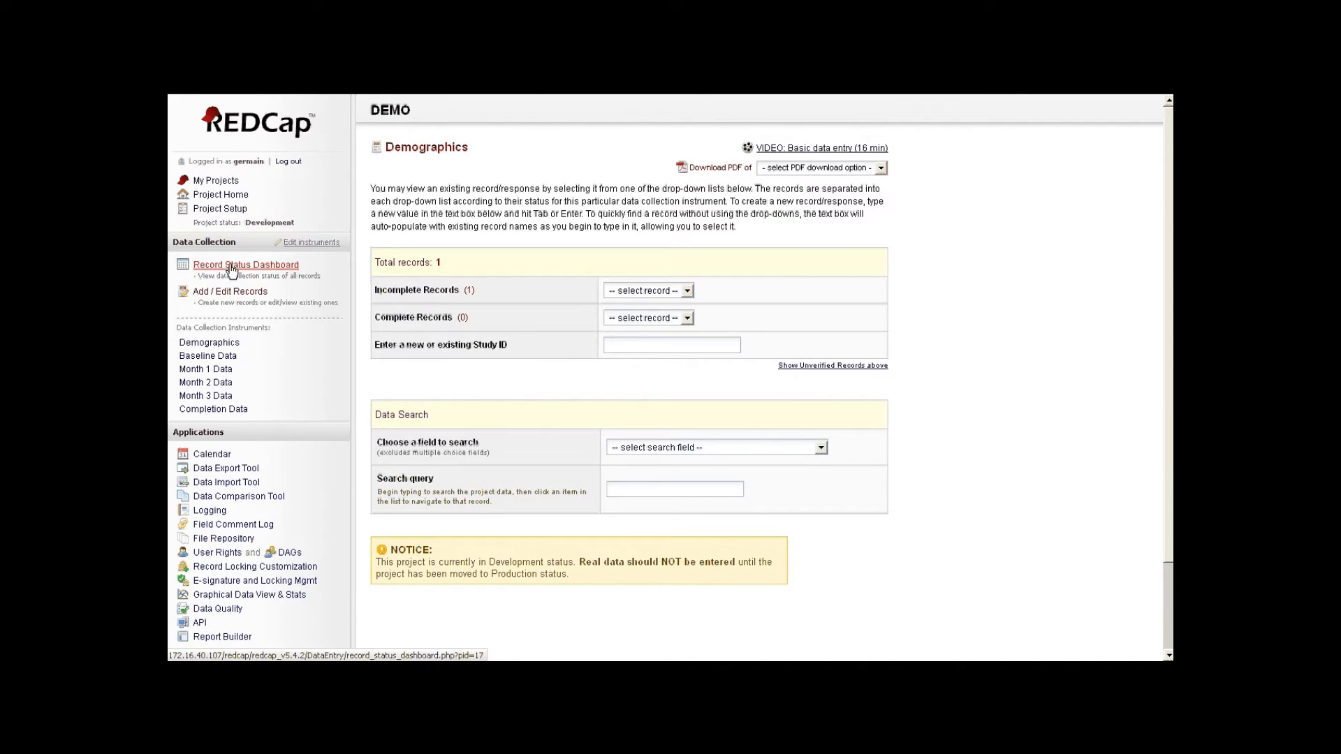
left_click(268, 269)
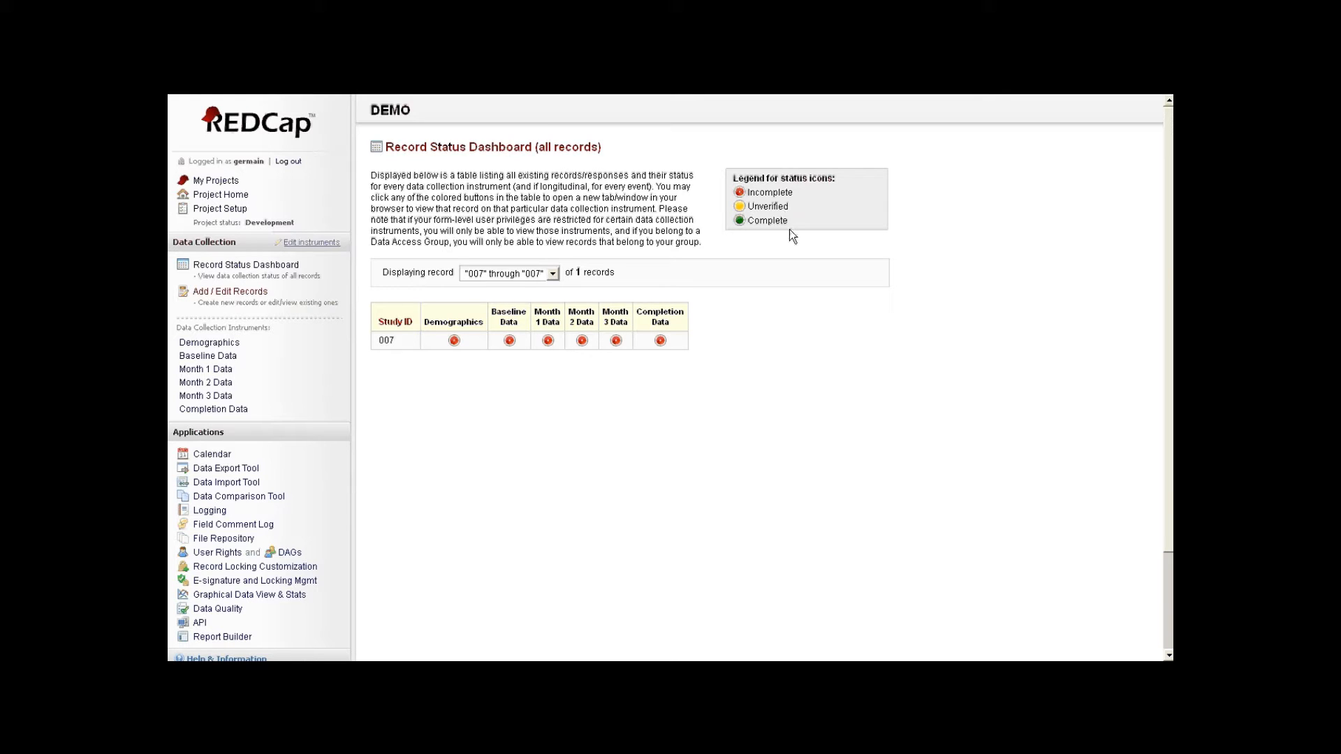
left_click(660, 342)
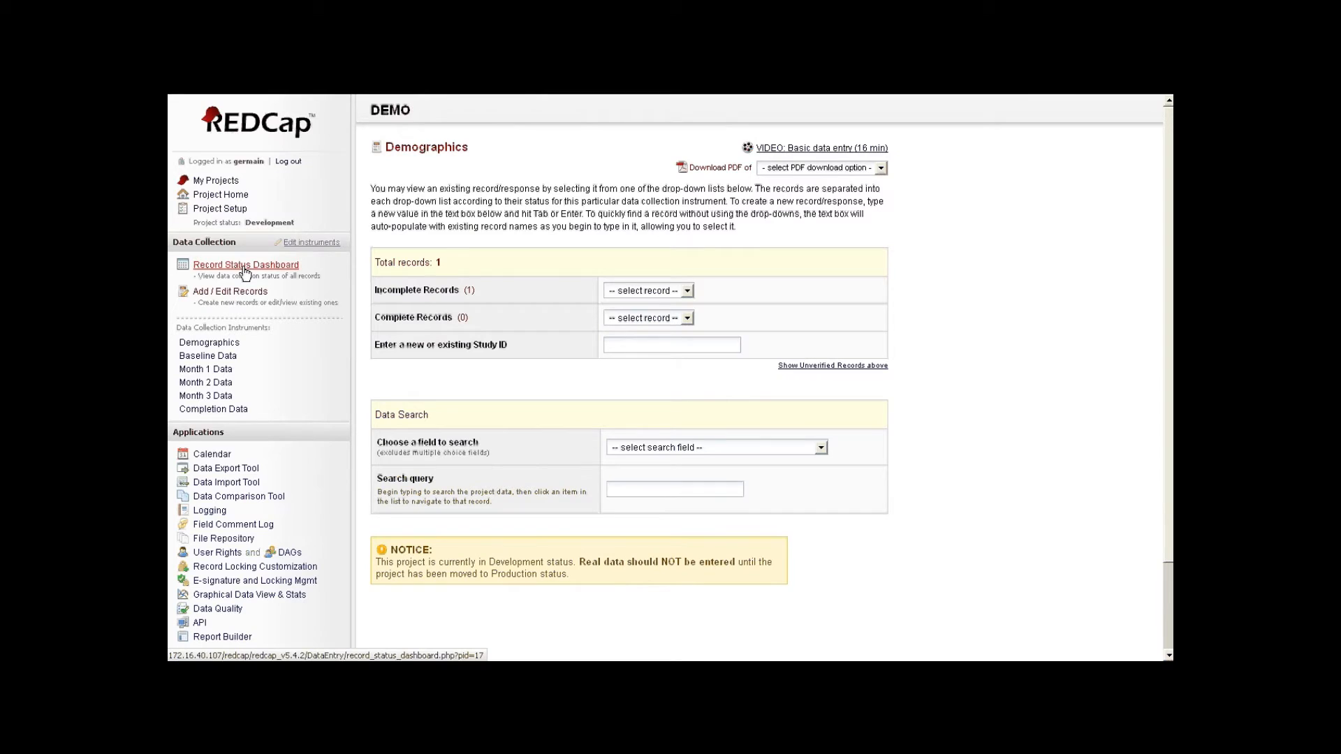
left_click(234, 199)
- Open the Demographics instrument in the Online Designer
left_click(526, 195)
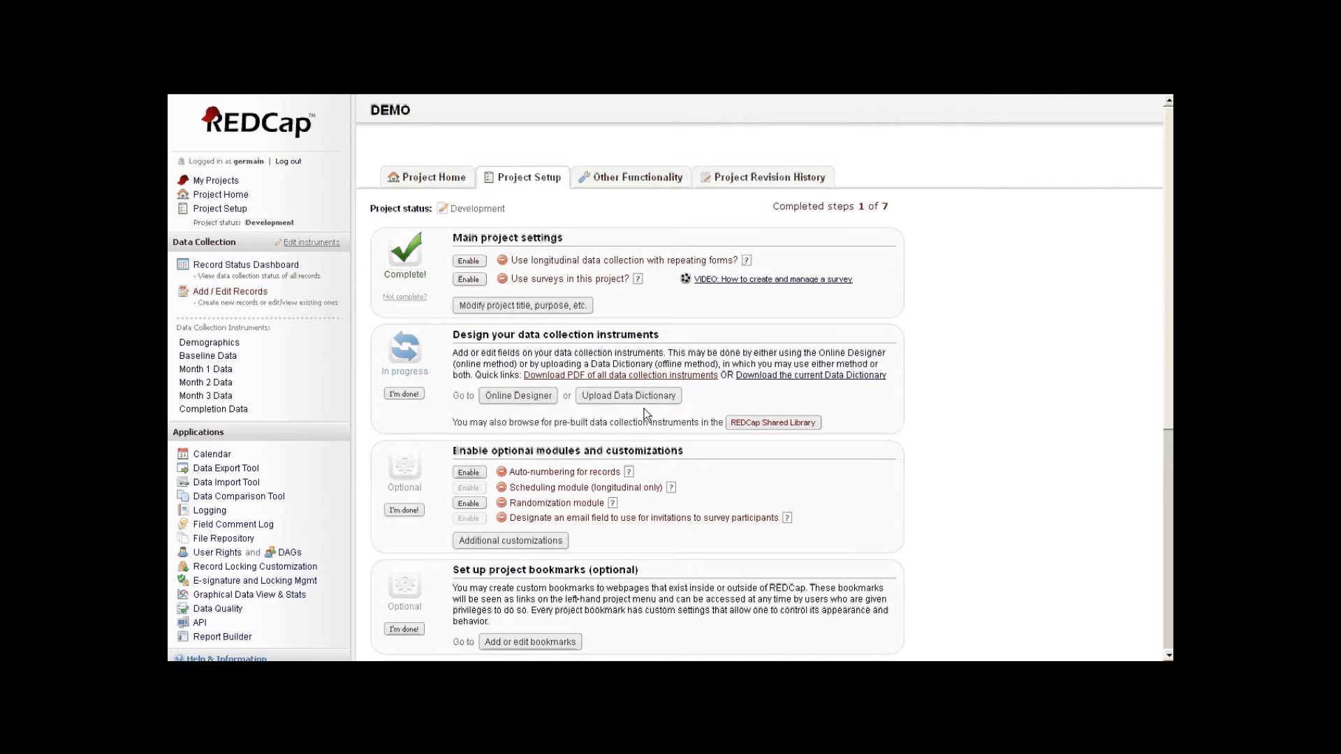
left_click(524, 402)
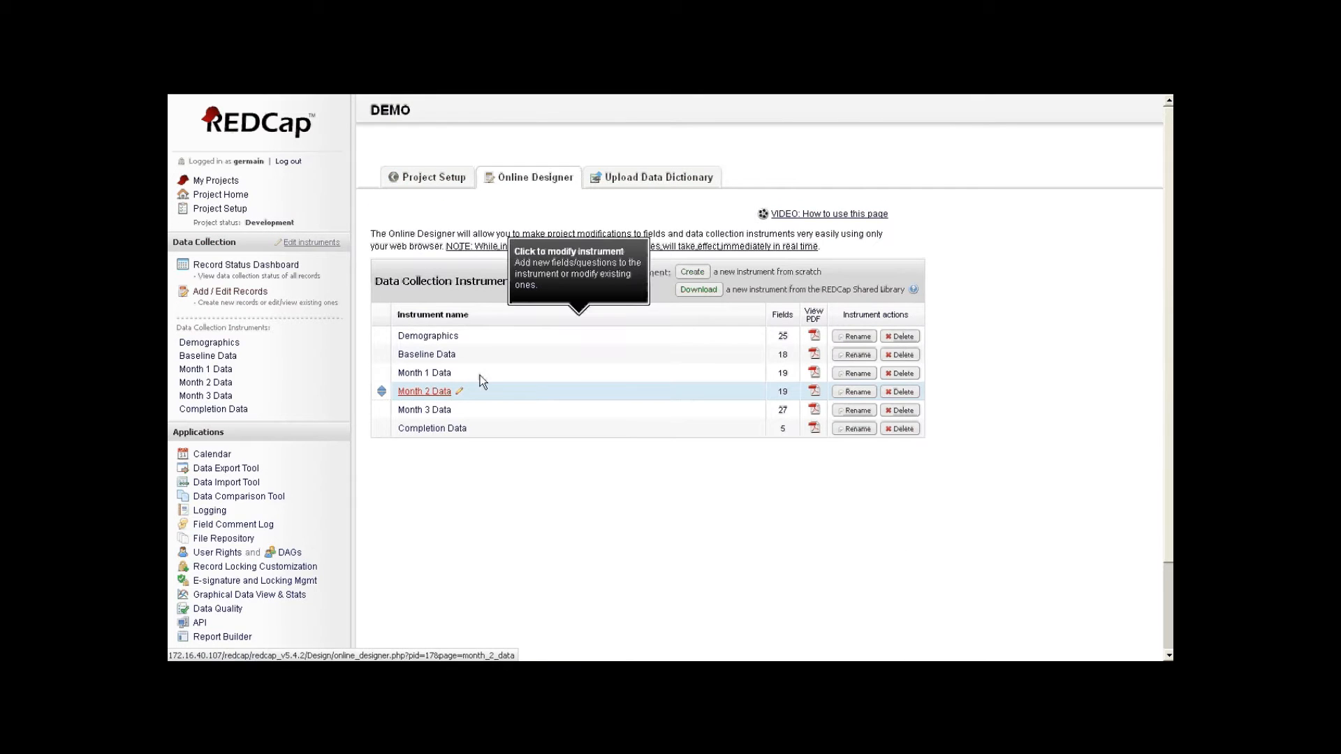
left_click(466, 341)
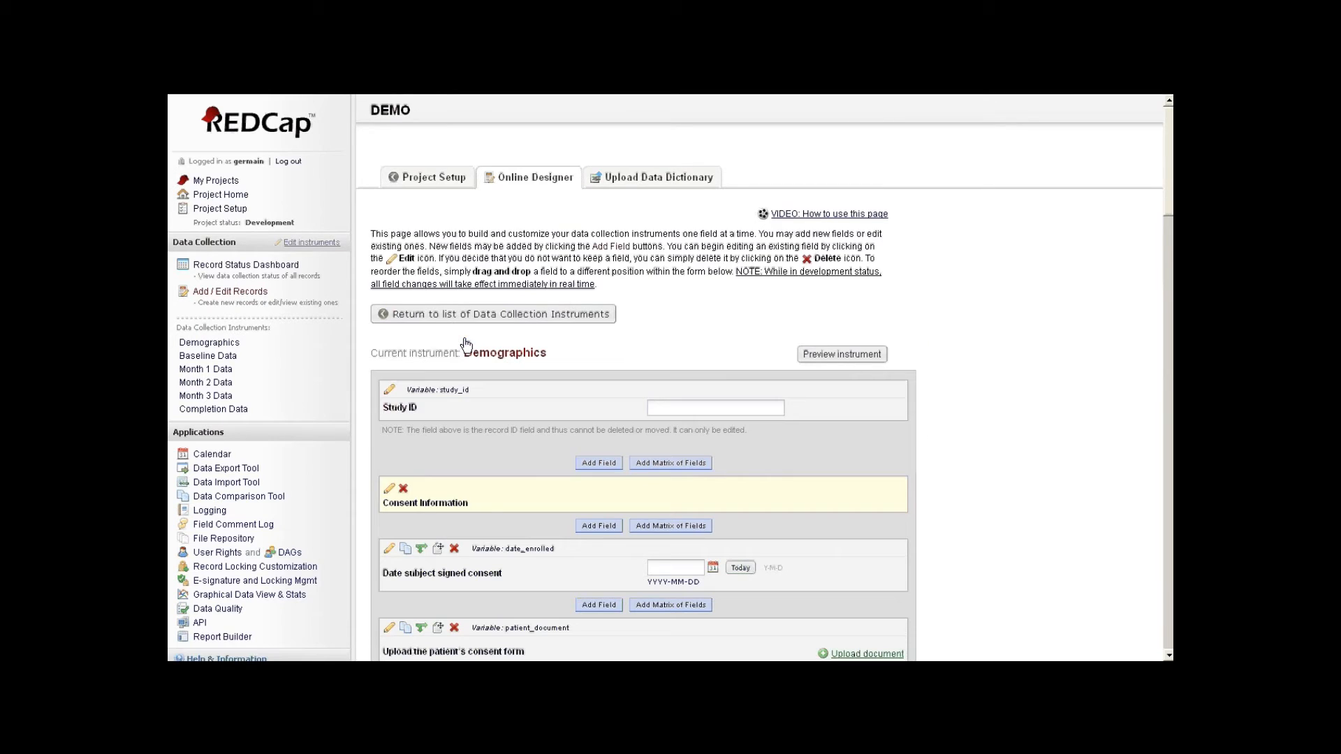
- Move First Name above Last Name and begin adding a new field before the address
scroll(730, 401, "down", 3)
scroll(547, 290, "down", 7)
scroll(529, 416, "down", 10)
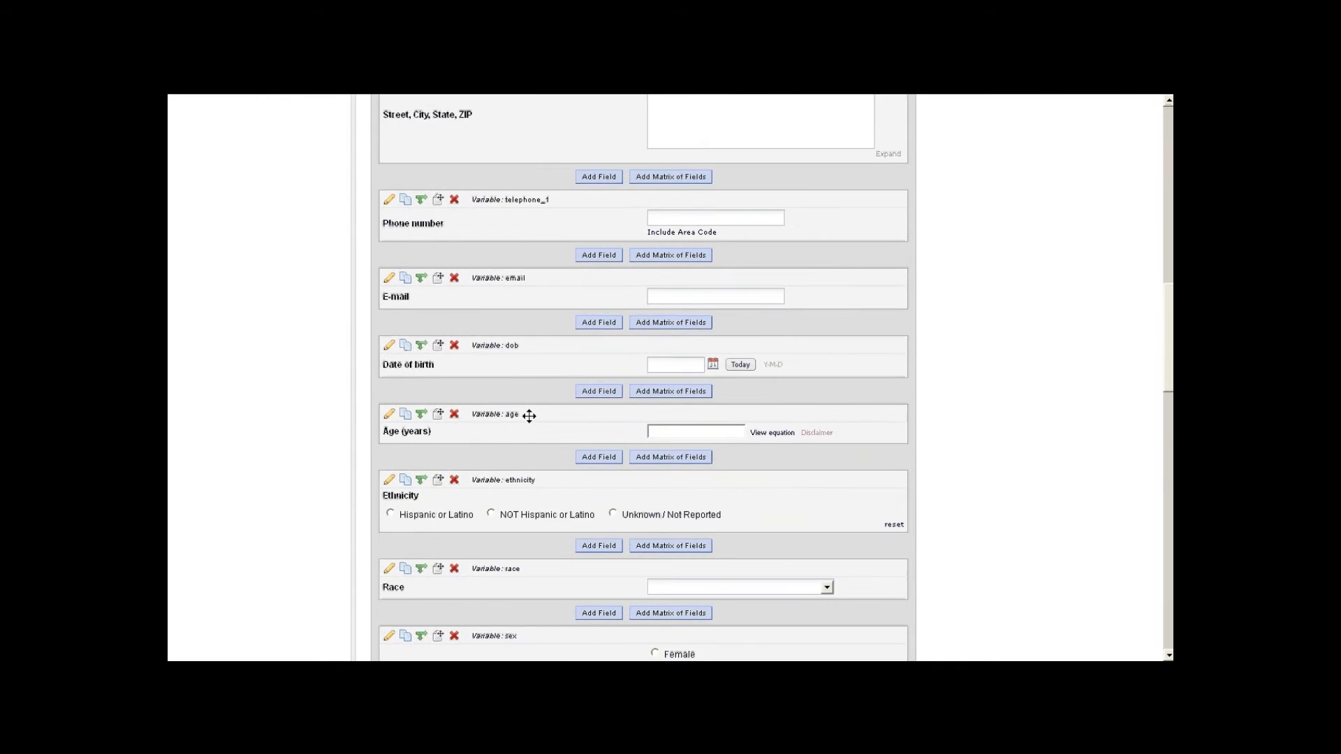
scroll(529, 417, "down", 5)
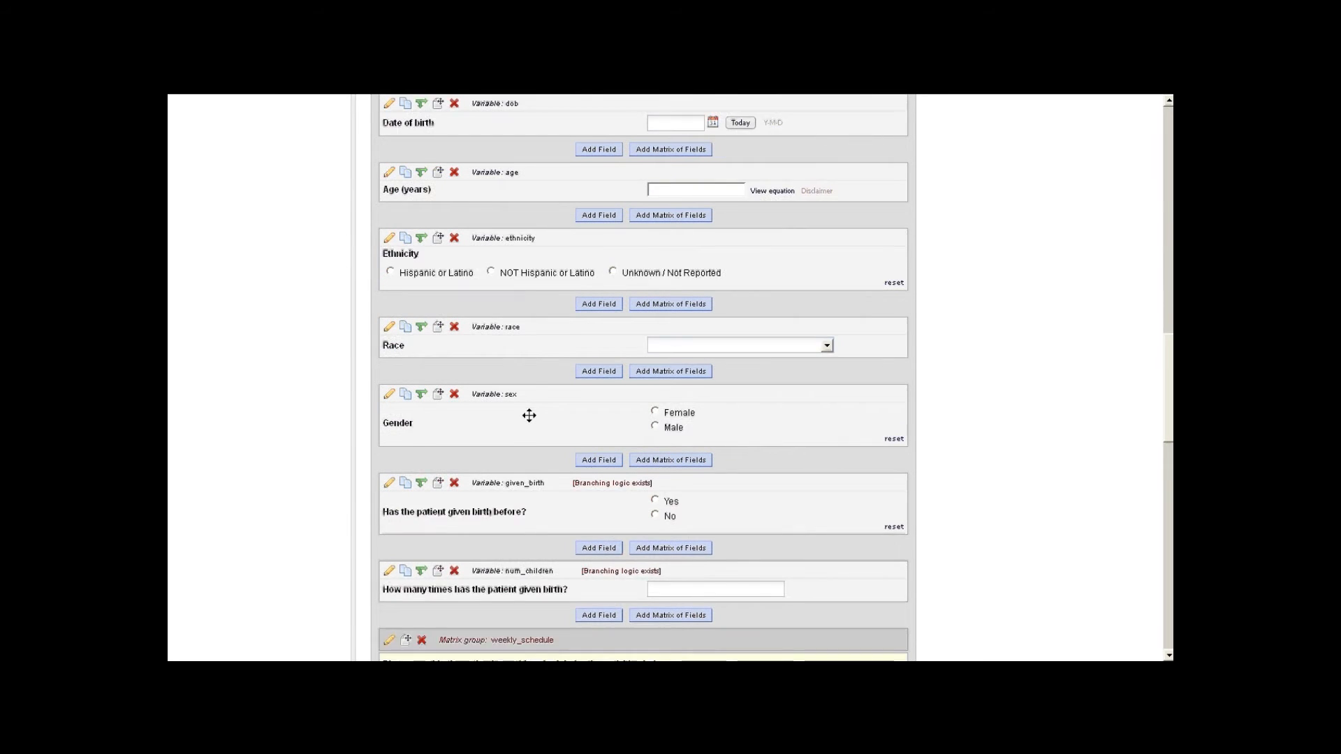
scroll(529, 416, "up", 3)
scroll(528, 416, "up", 14)
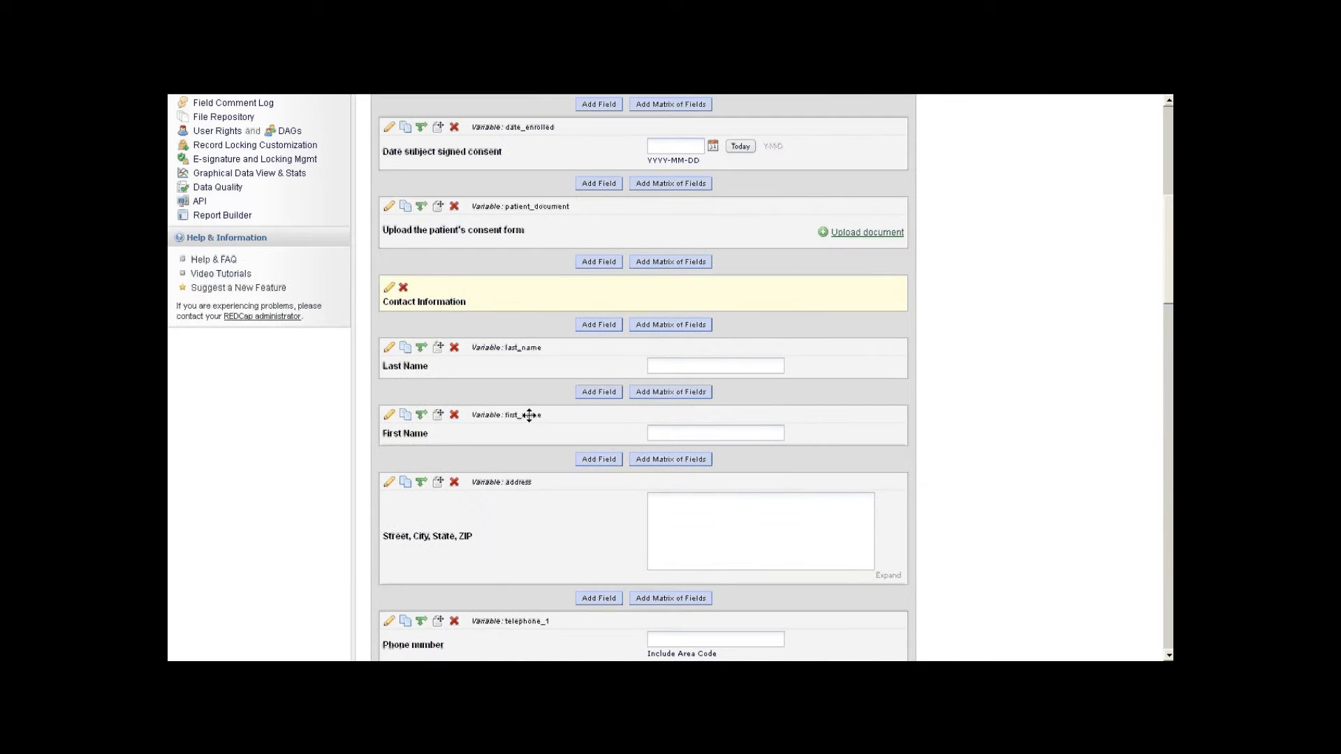
left_click_drag(524, 416, 517, 361)
left_click(599, 460)
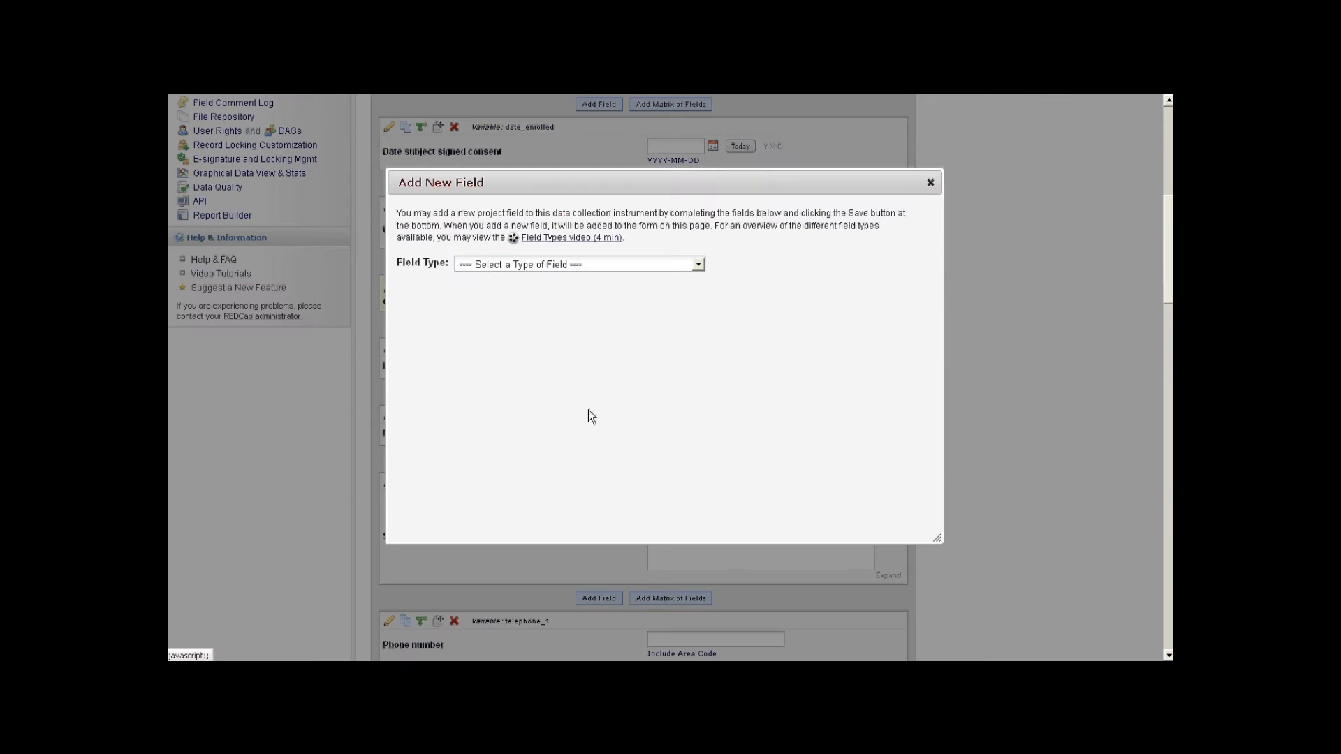
- Create a drop-down field labelled 'Consentement signé ?' with choices 0,Non and 1,Oui
left_click(613, 266)
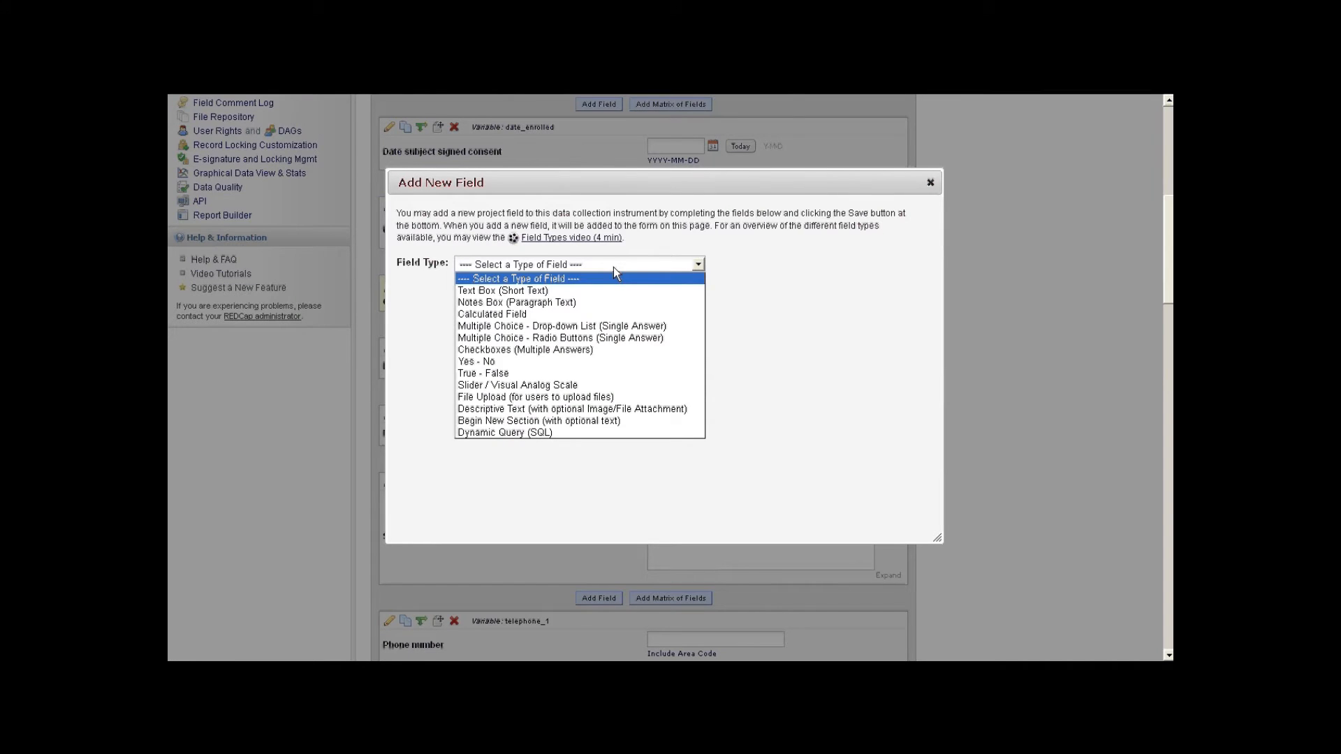
left_click(621, 326)
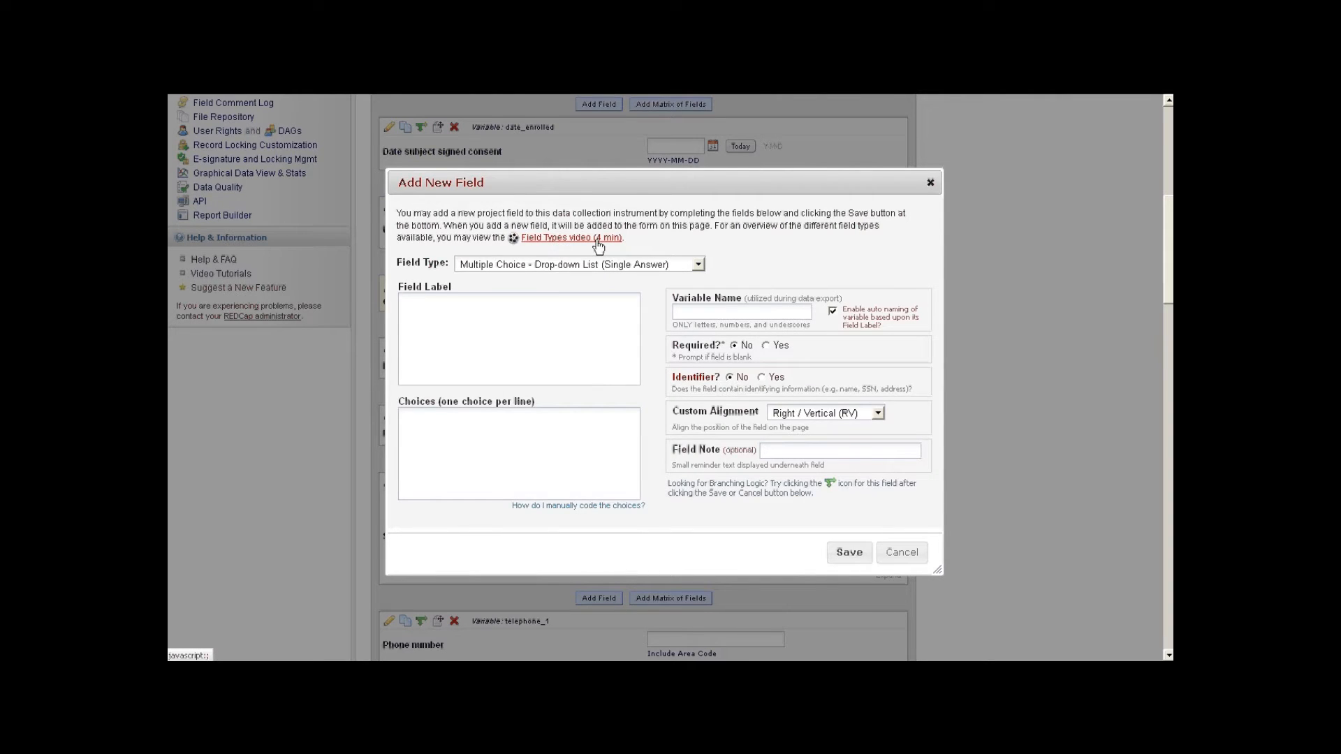
left_click(518, 316)
type("Consentement ")
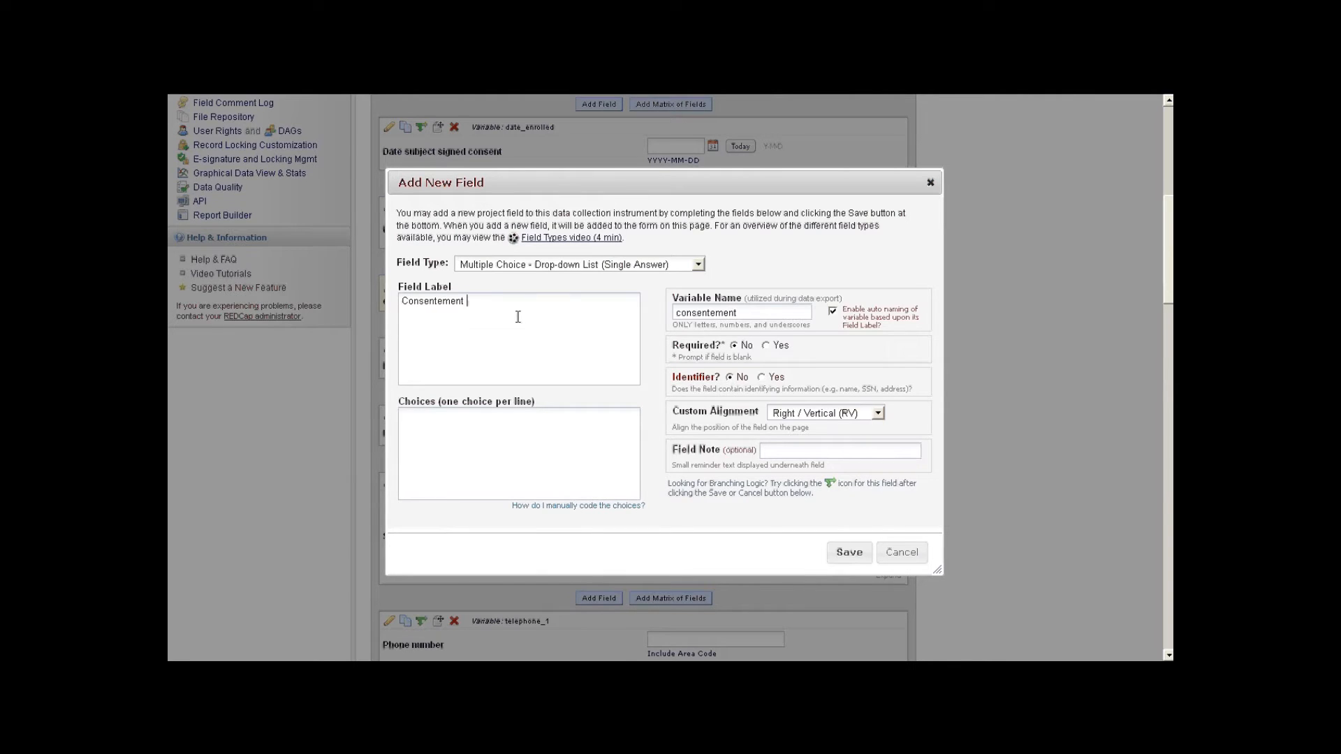
type("signé ?")
key("Tab")
left_click(487, 442)
type("0,Non")
key("Return")
type("1,Oui")
- Set the variable name to consentement_signe, add the field note 'aide', and save the field
left_click(833, 310)
left_click(782, 309)
type("e")
scroll(736, 338, "down", 3)
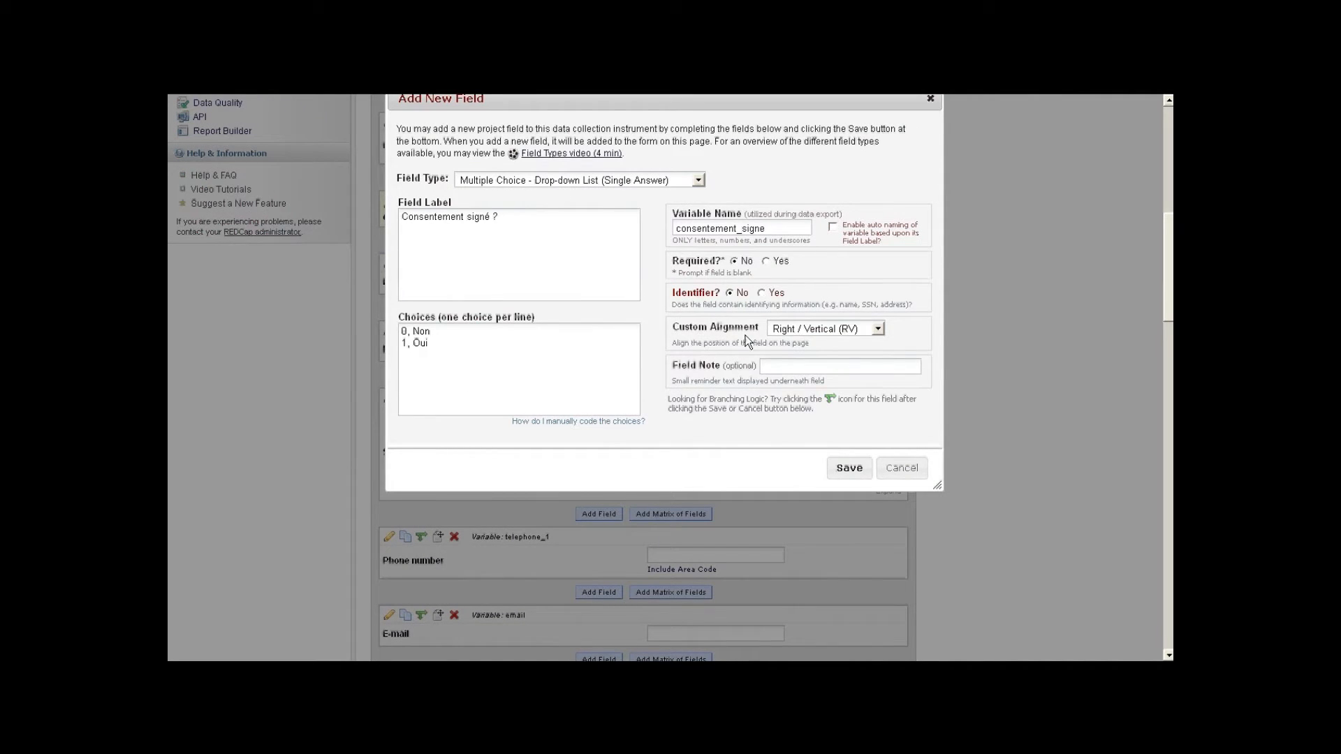
left_click(808, 371)
type("aide")
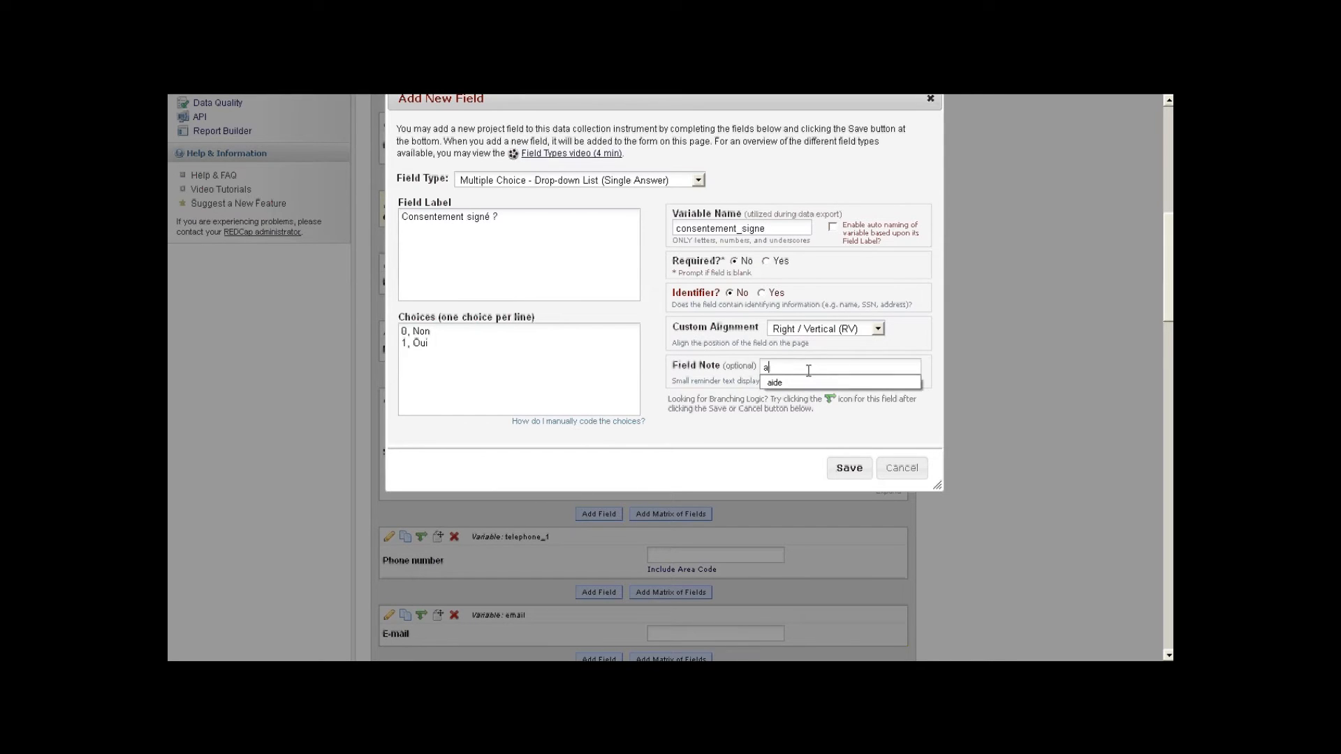
left_click(848, 468)
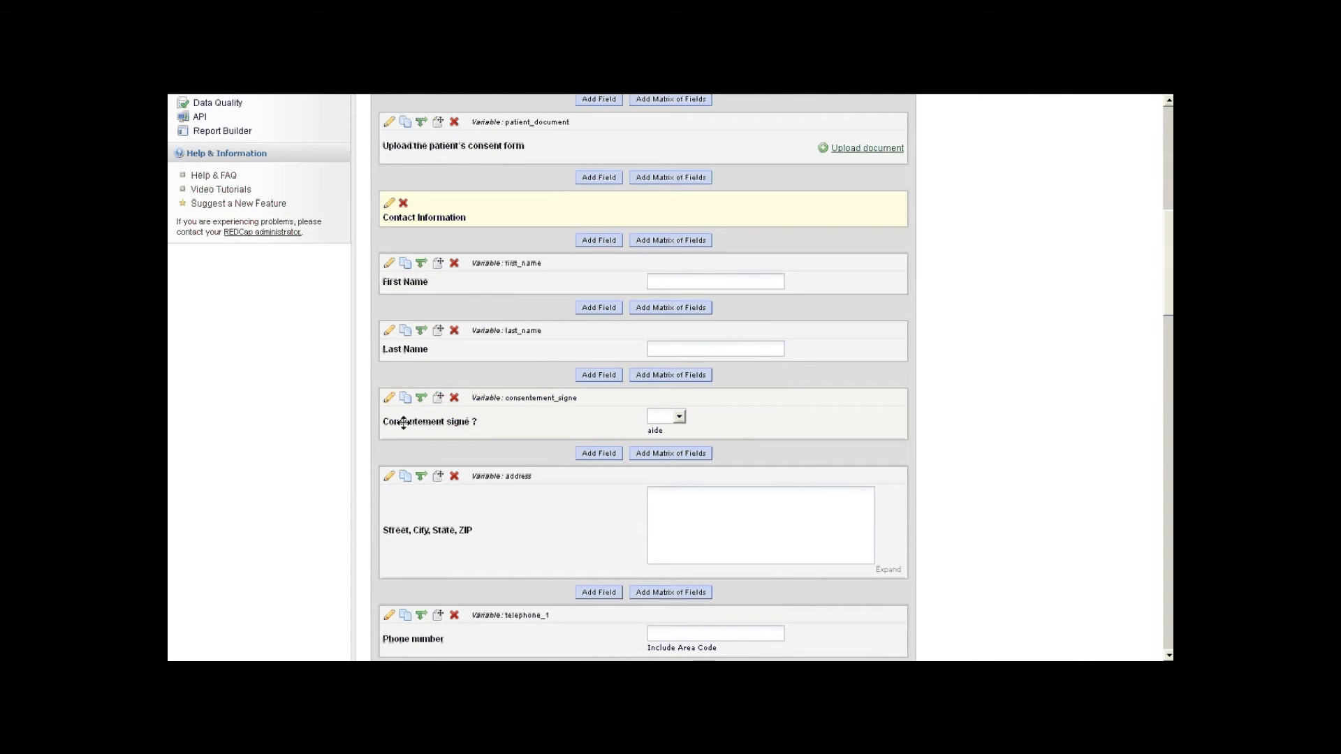
- Open the Demographics data entry form for record 007
scroll(401, 418, "up", 3)
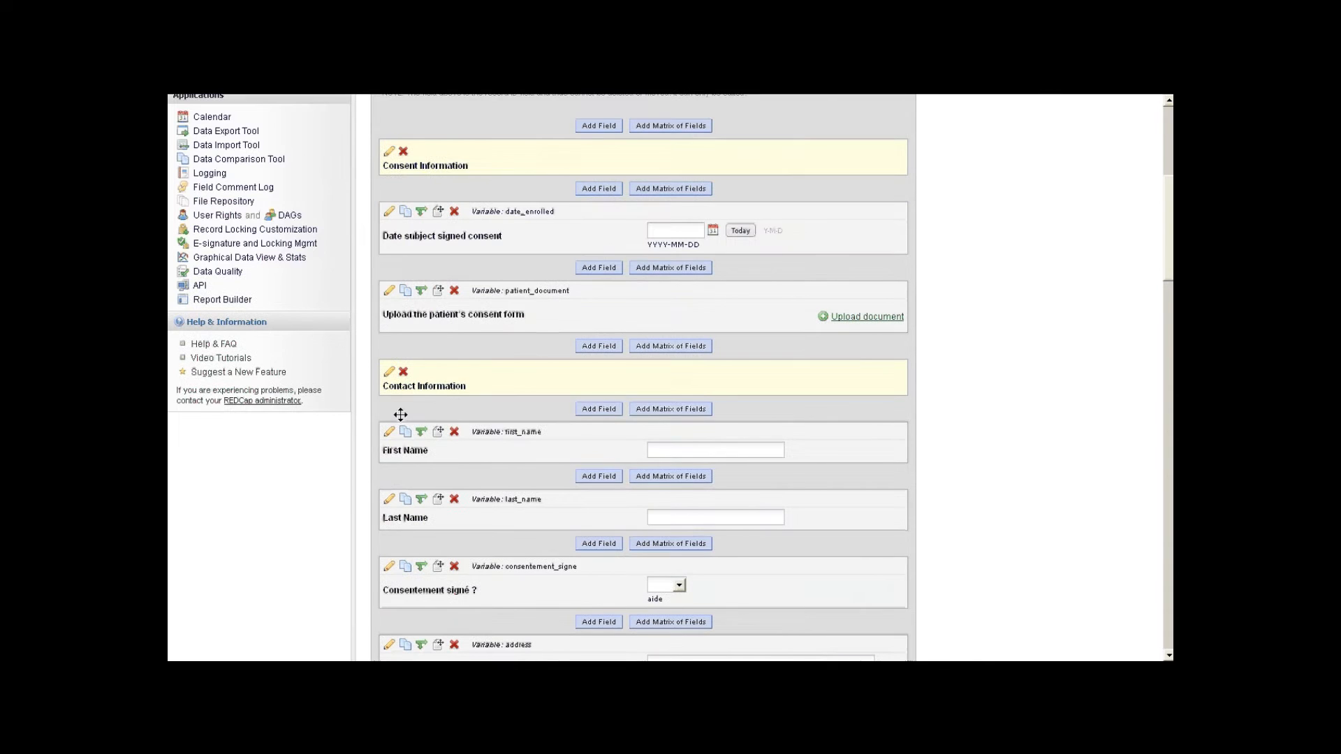
scroll(218, 204, "up", 4)
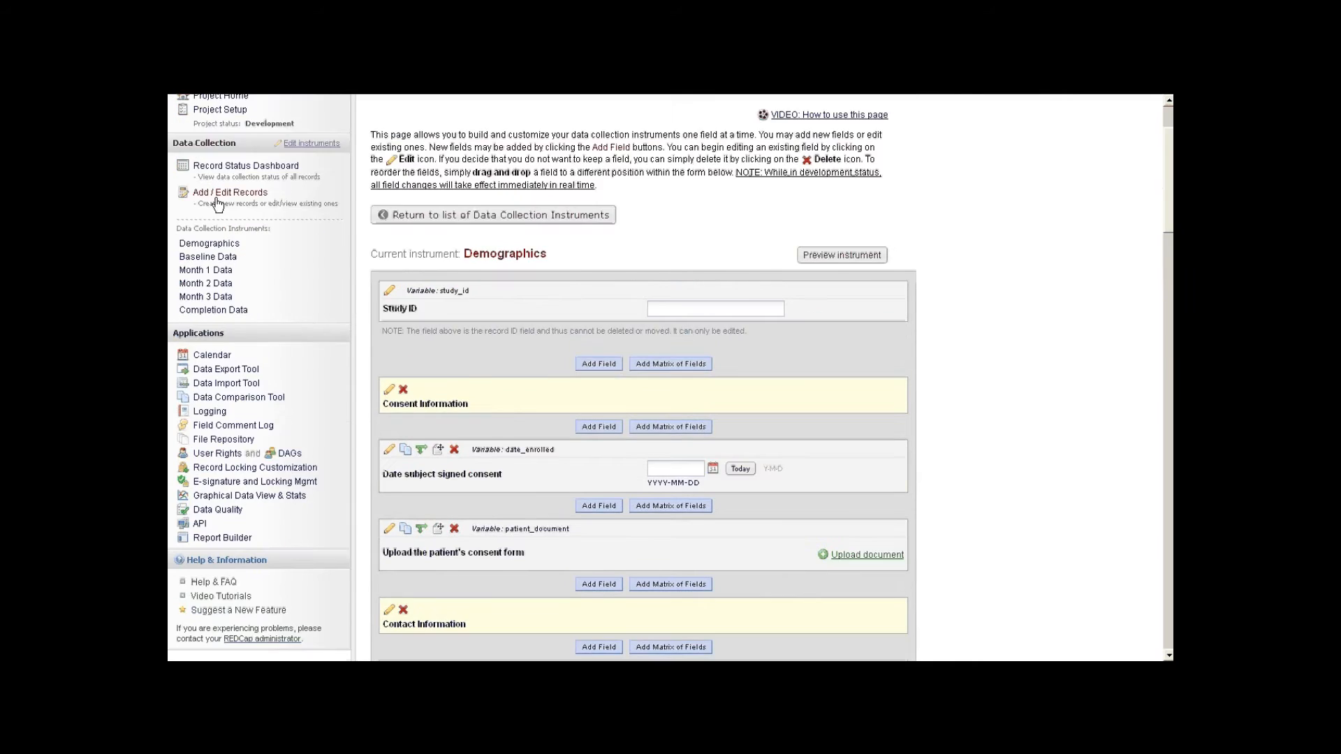
scroll(218, 204, "up", 2)
left_click(208, 342)
left_click(643, 346)
type("0")
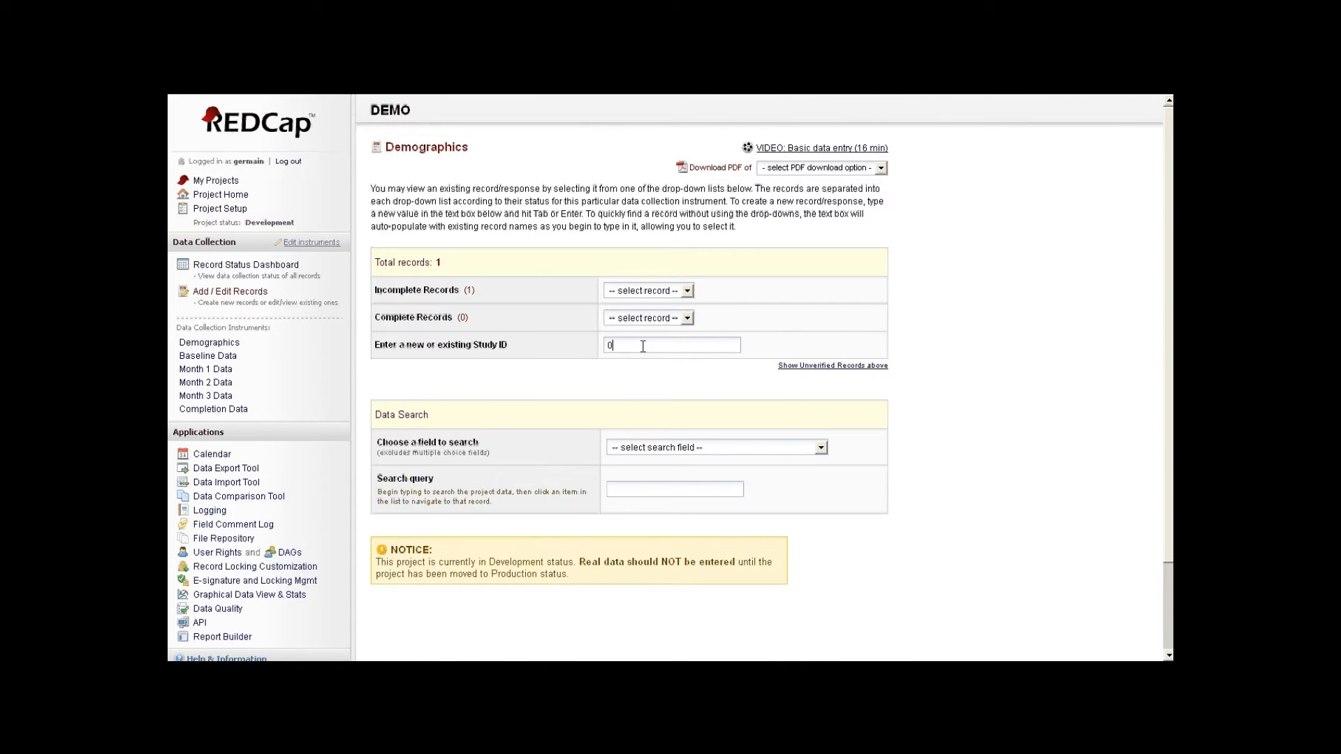
type("07")
key("Return")
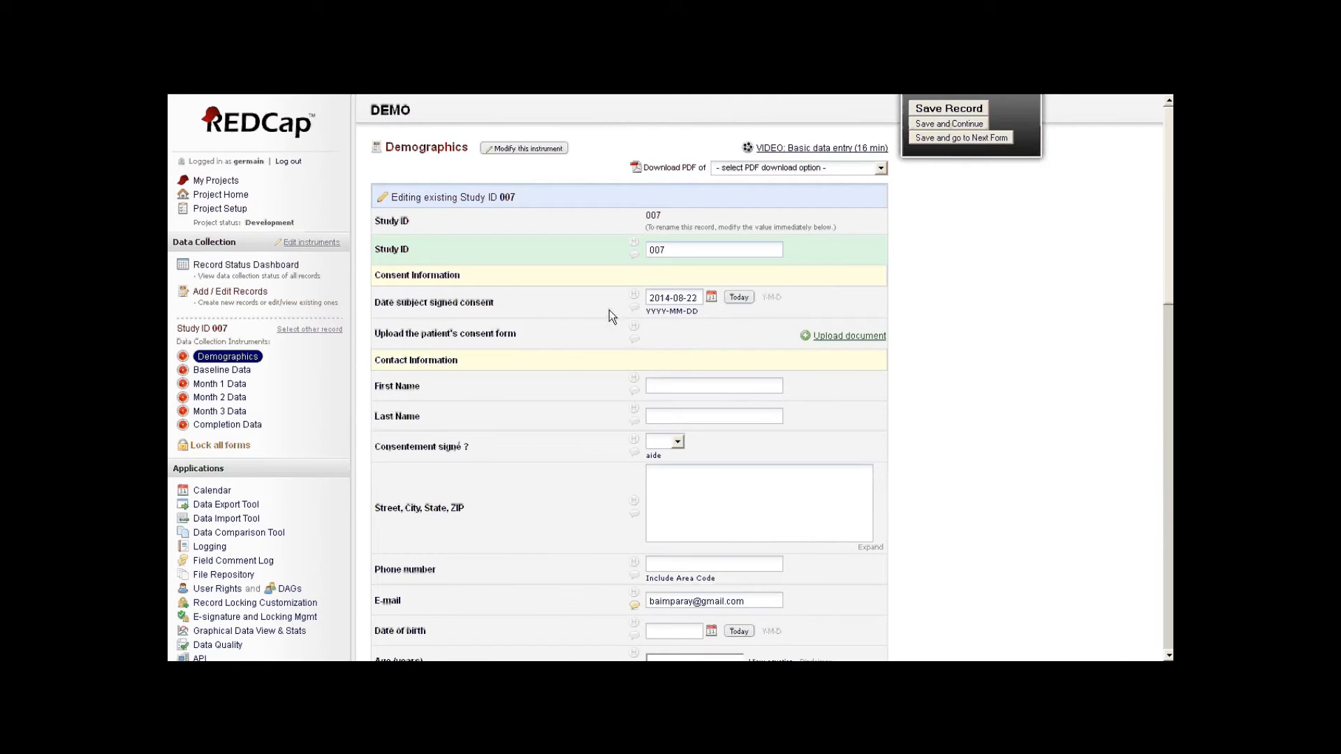
- Check the consent question's Non/Oui answers, then move to the Month 1 Data form
scroll(610, 310, "down", 2)
left_click(675, 358)
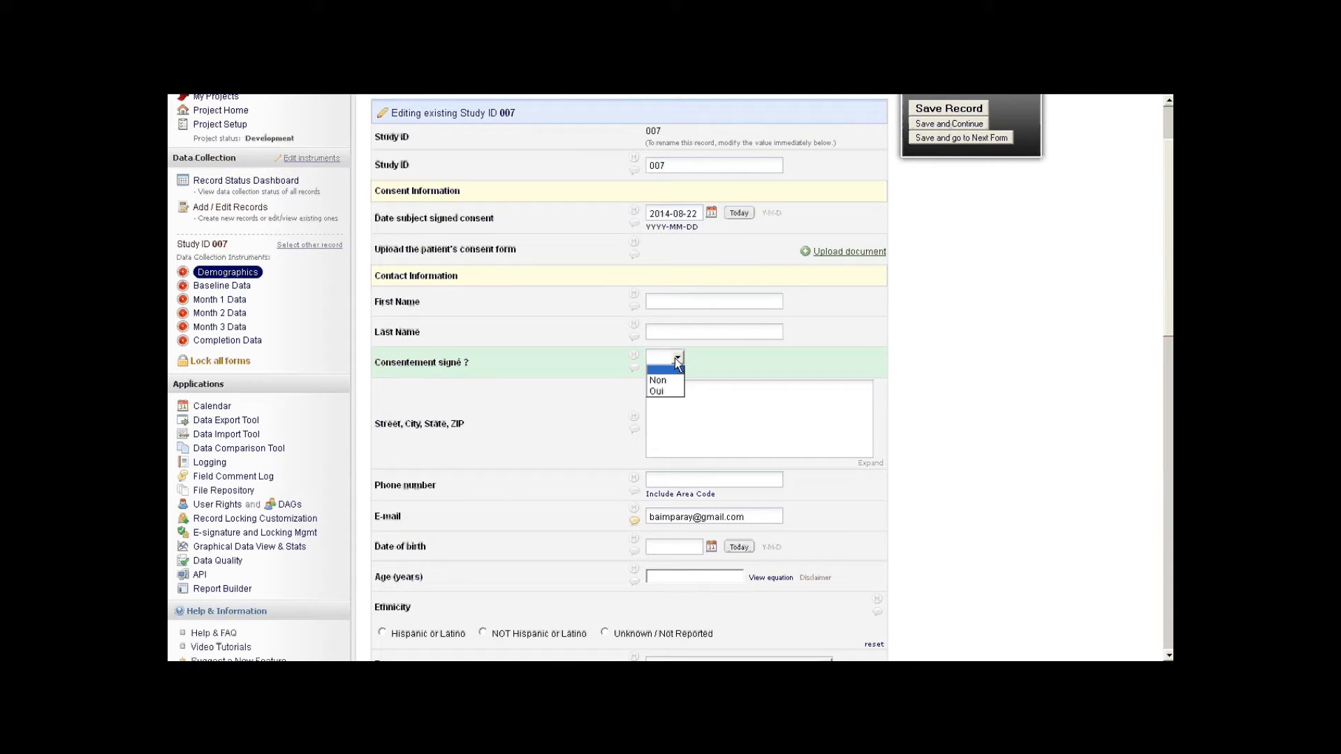
left_click(231, 301)
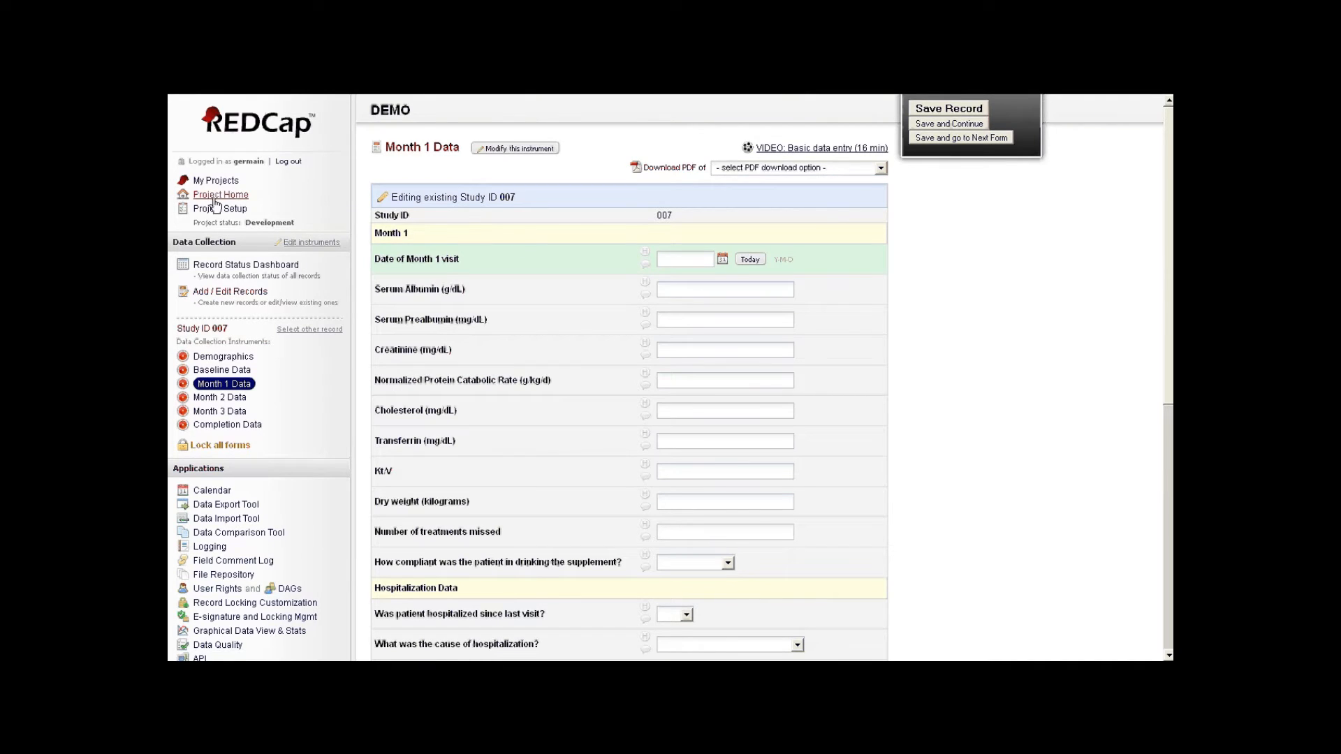
left_click(516, 150)
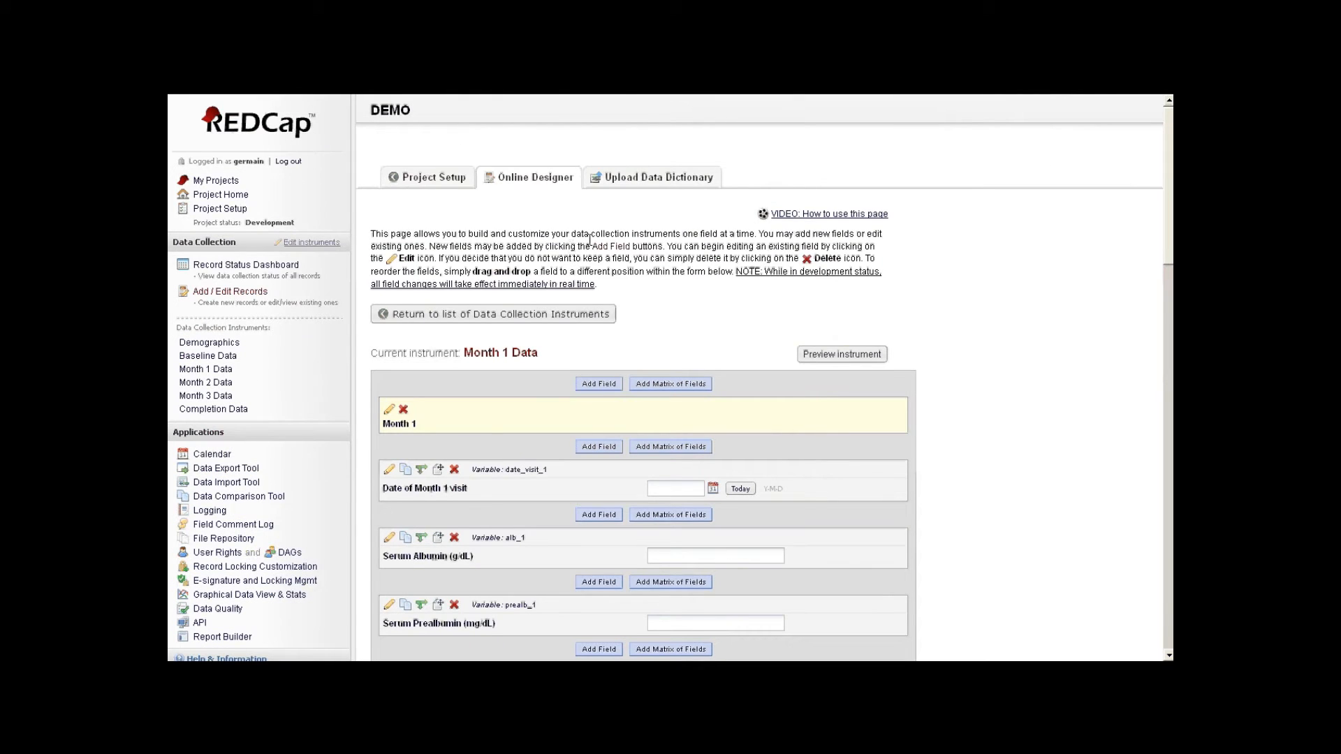
- Inspect the hospit_1 and cause_hosp_1 answer lists and open branching logic for cause_hosp_1
scroll(725, 333, "down", 5)
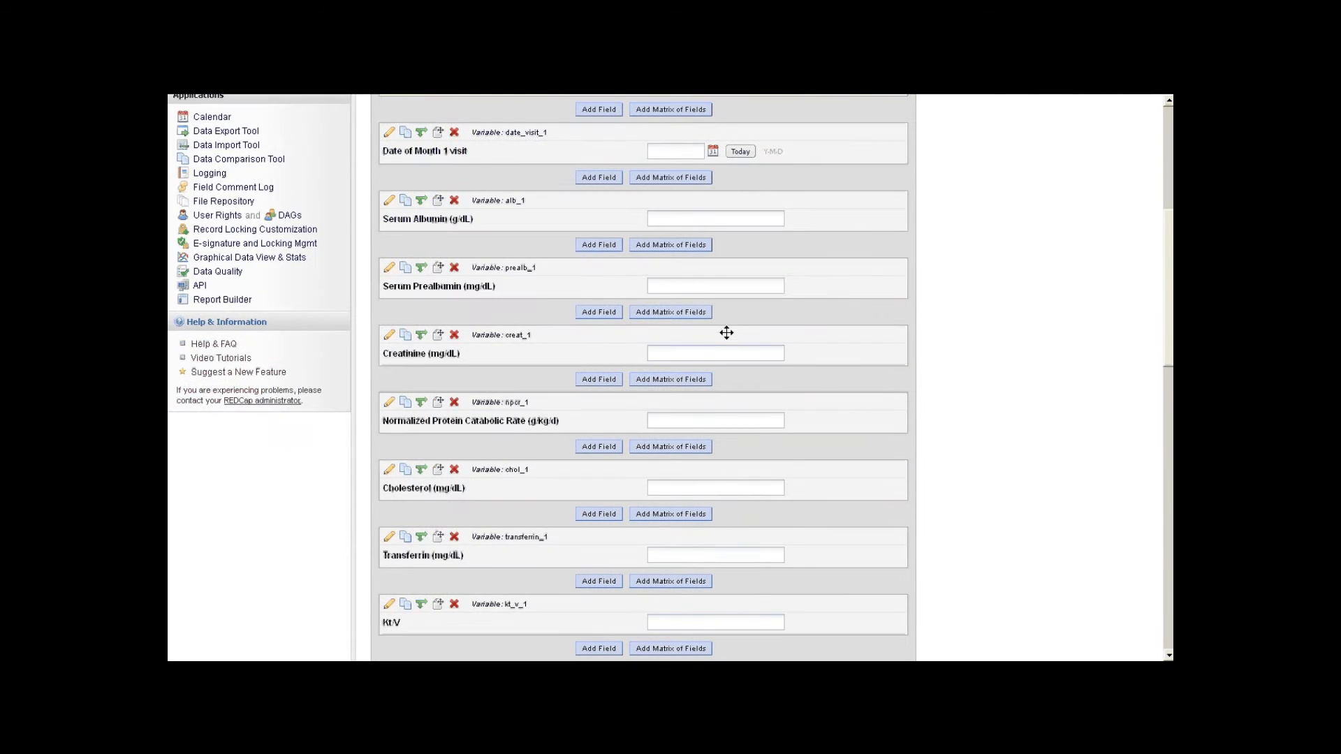
scroll(726, 332, "down", 6)
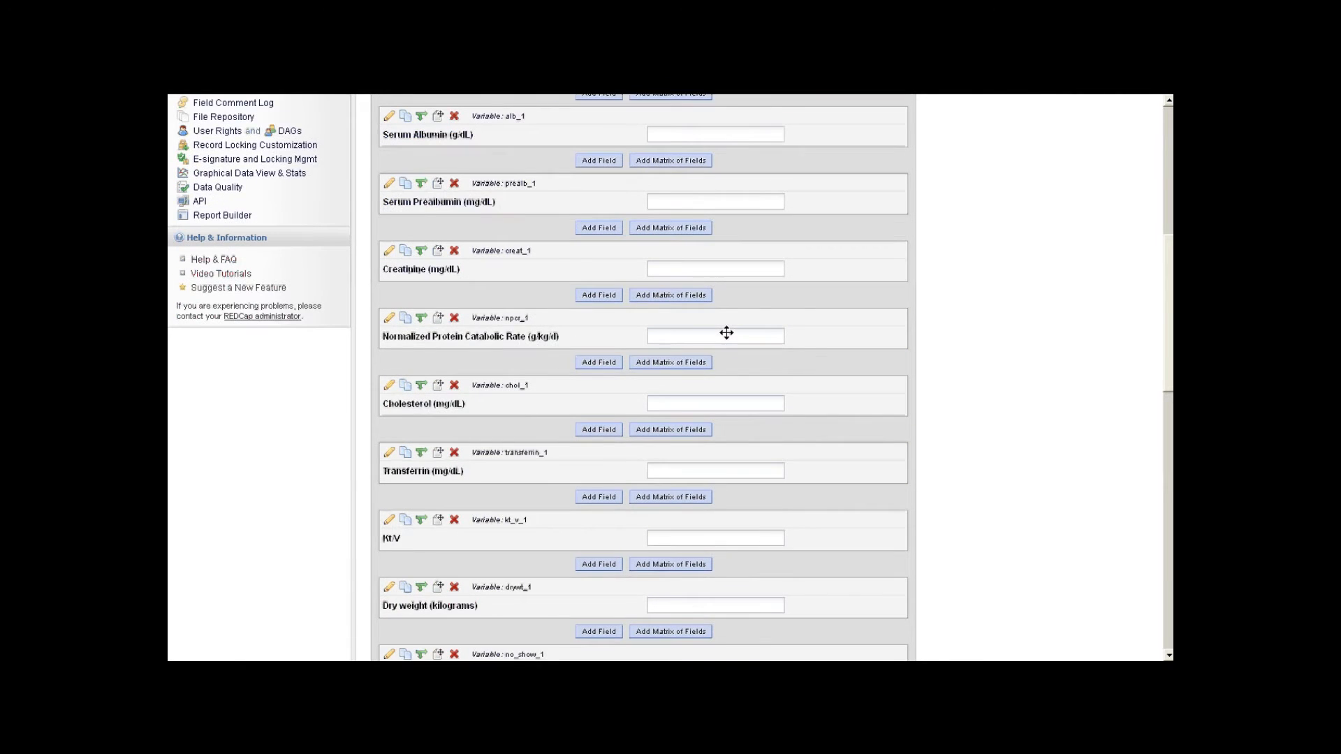
scroll(724, 337, "down", 1)
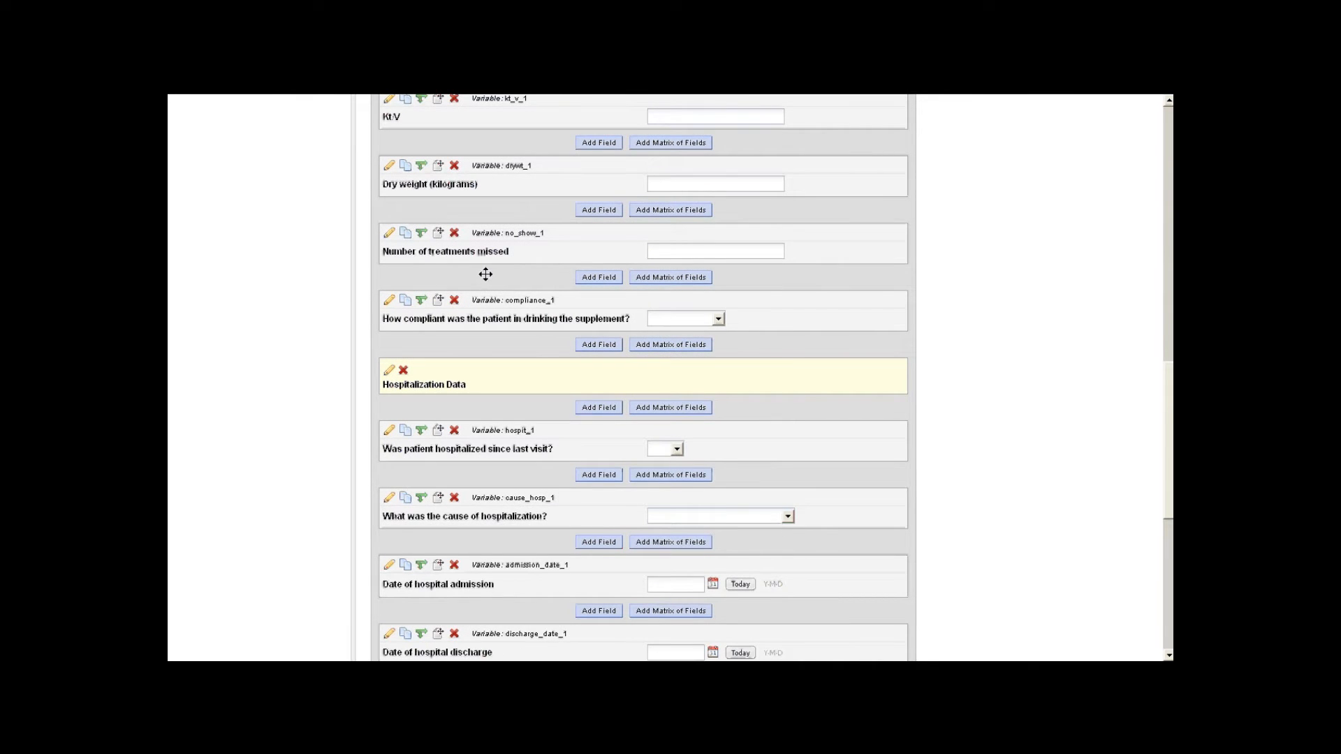
scroll(559, 302, "down", 2)
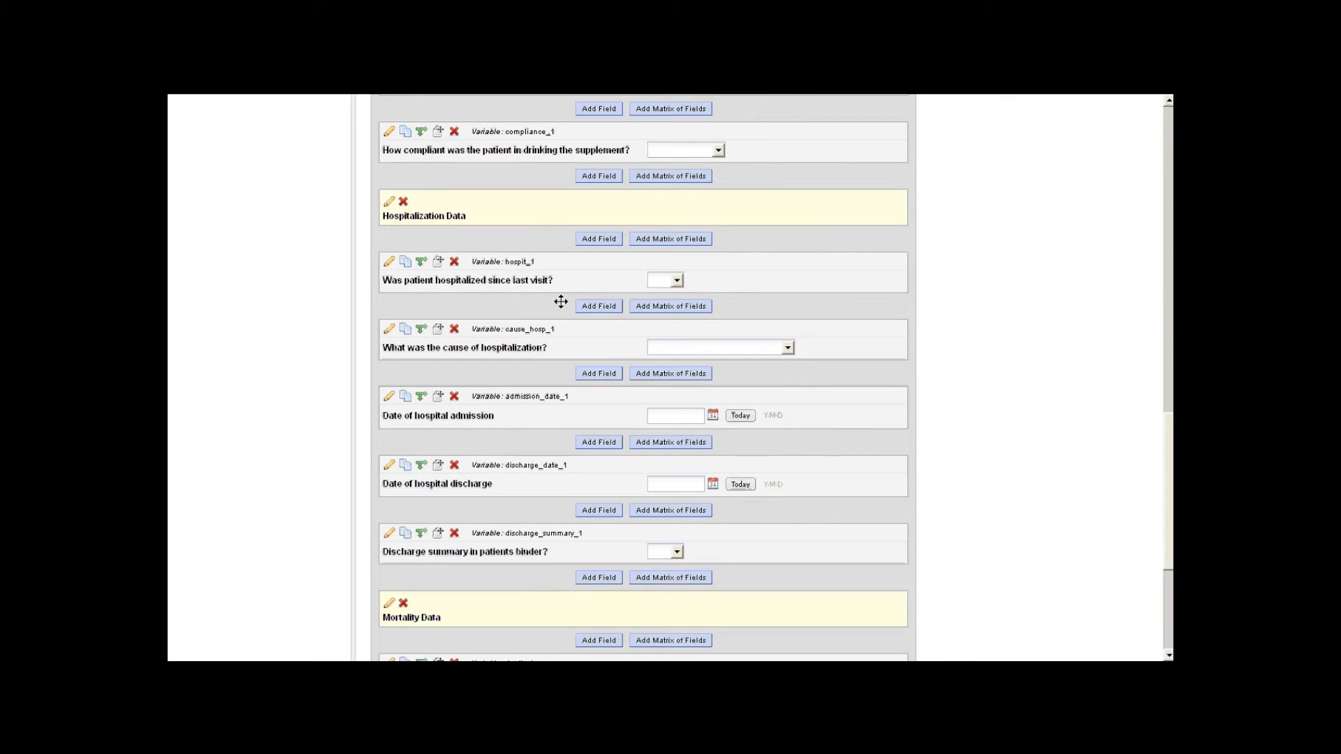
scroll(559, 302, "up", 1)
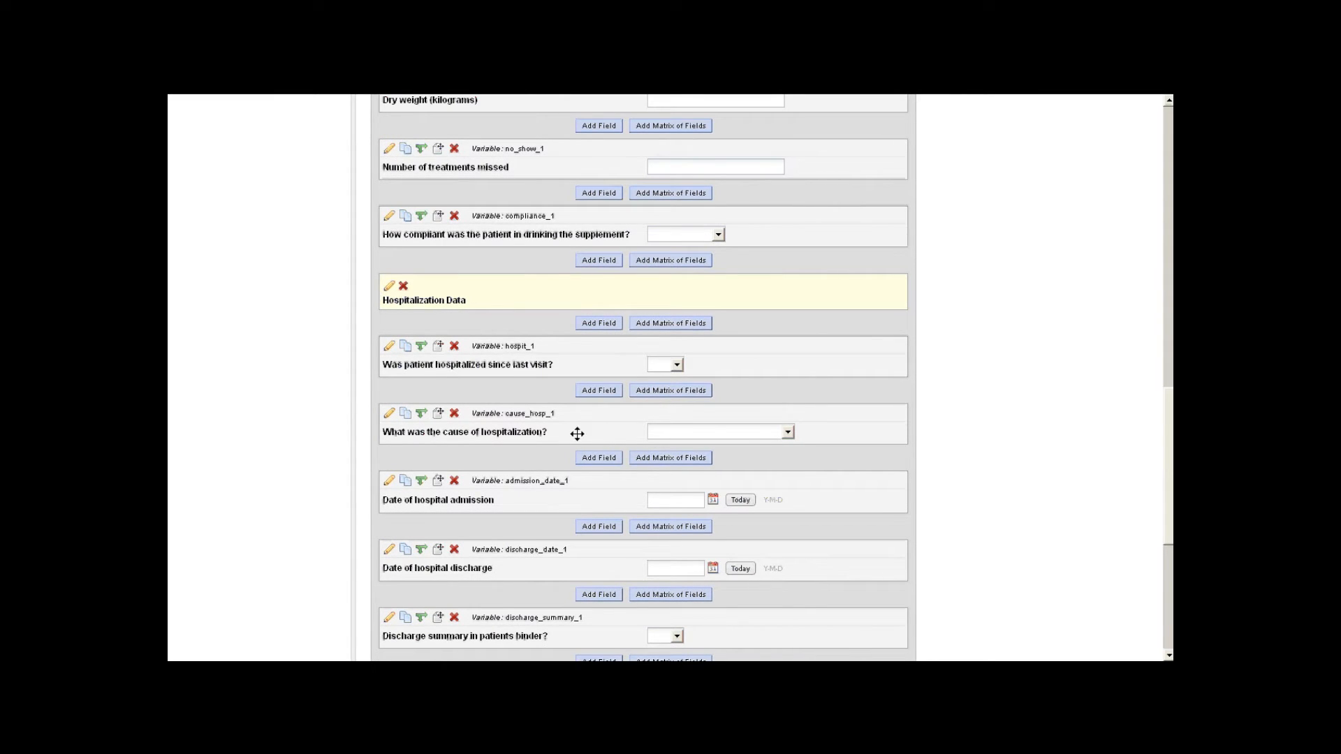
left_click(766, 434)
left_click(756, 429)
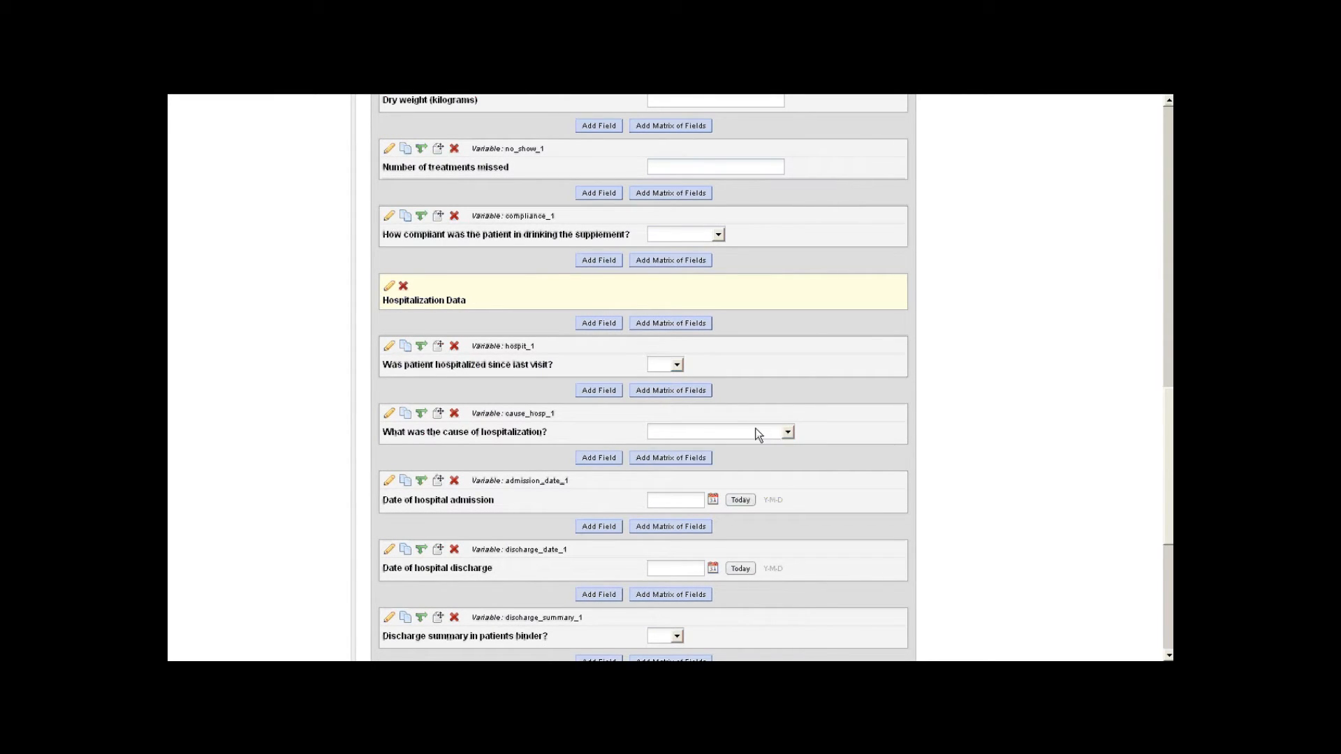
left_click(675, 366)
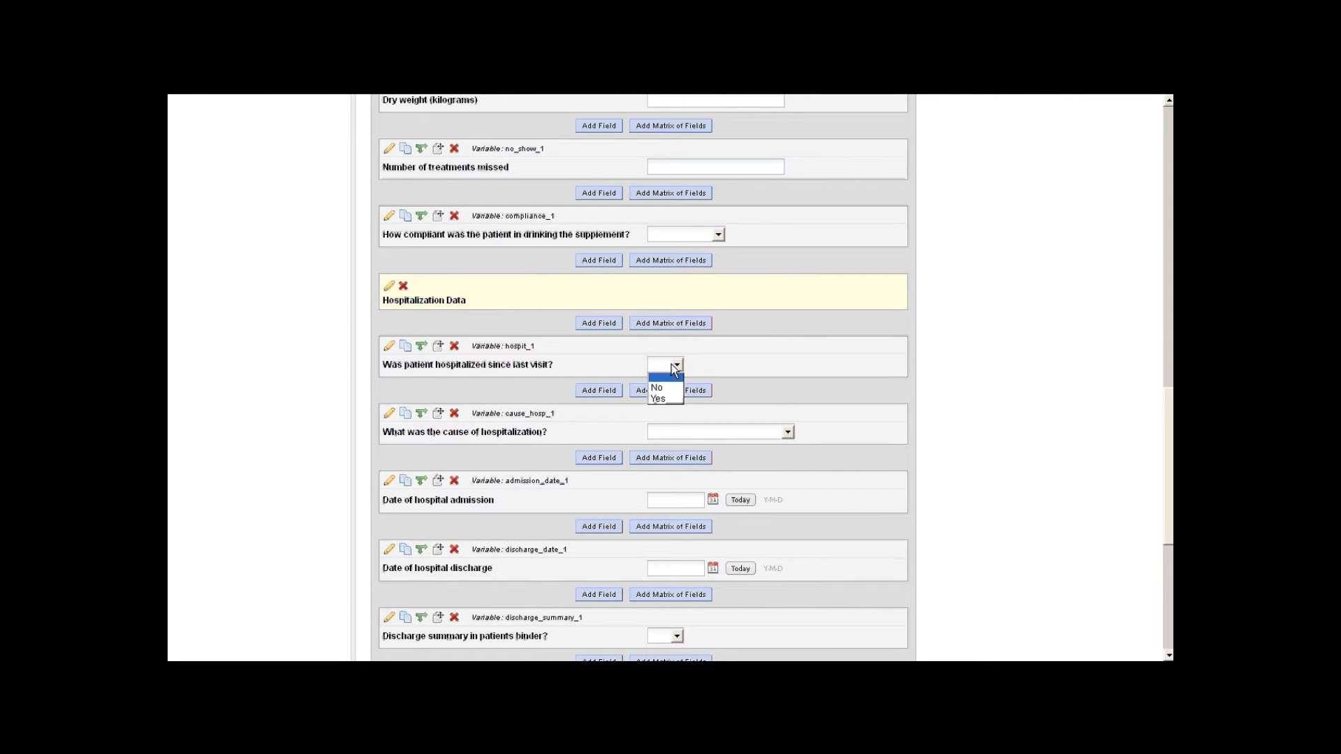
left_click(674, 368)
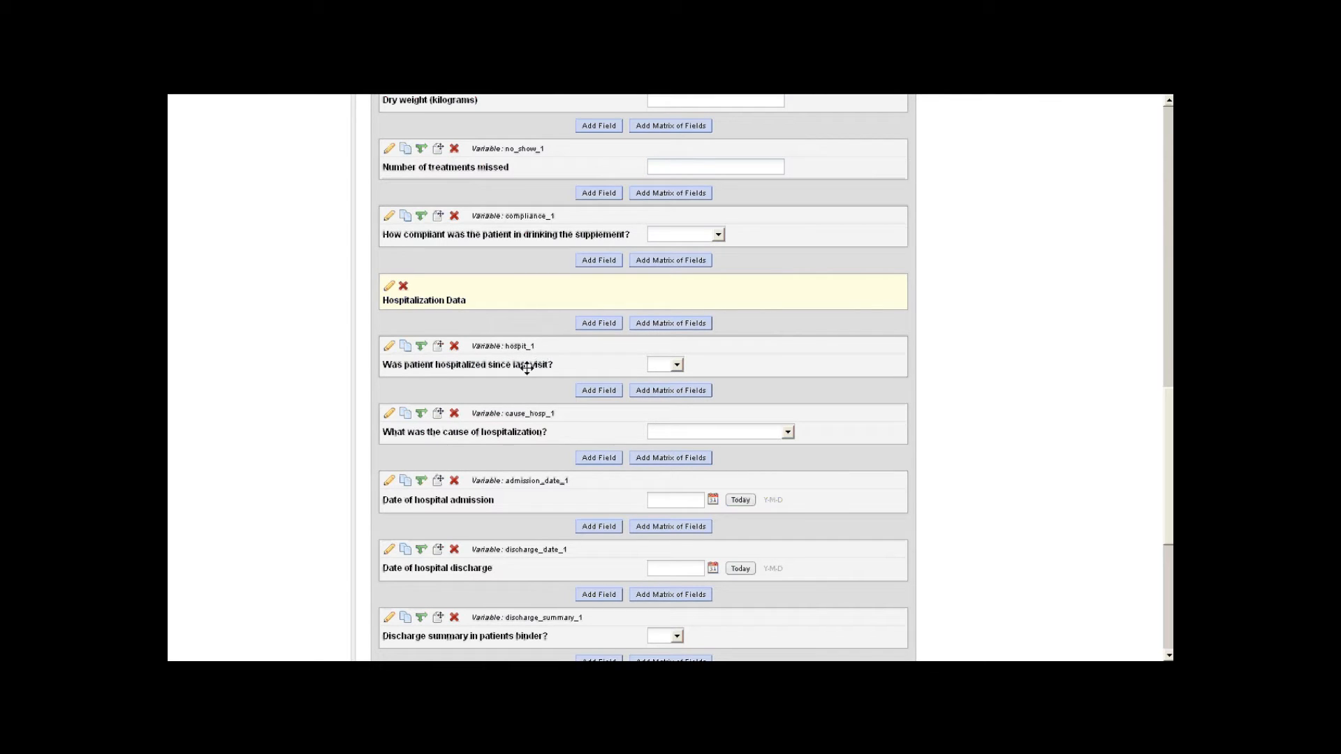
left_click(421, 413)
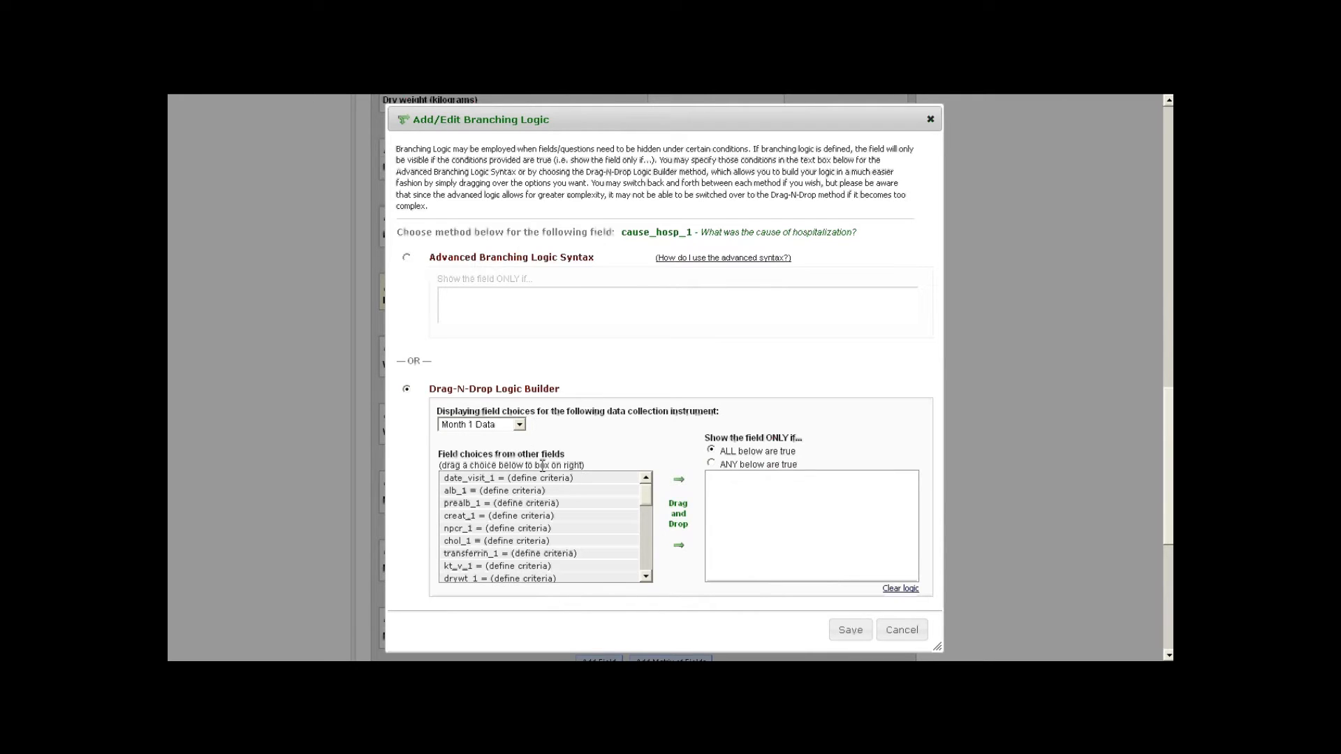
- Set cause_hosp_1's branching logic to show only when hospit_1 = Yes (1), and save it
left_click(520, 427)
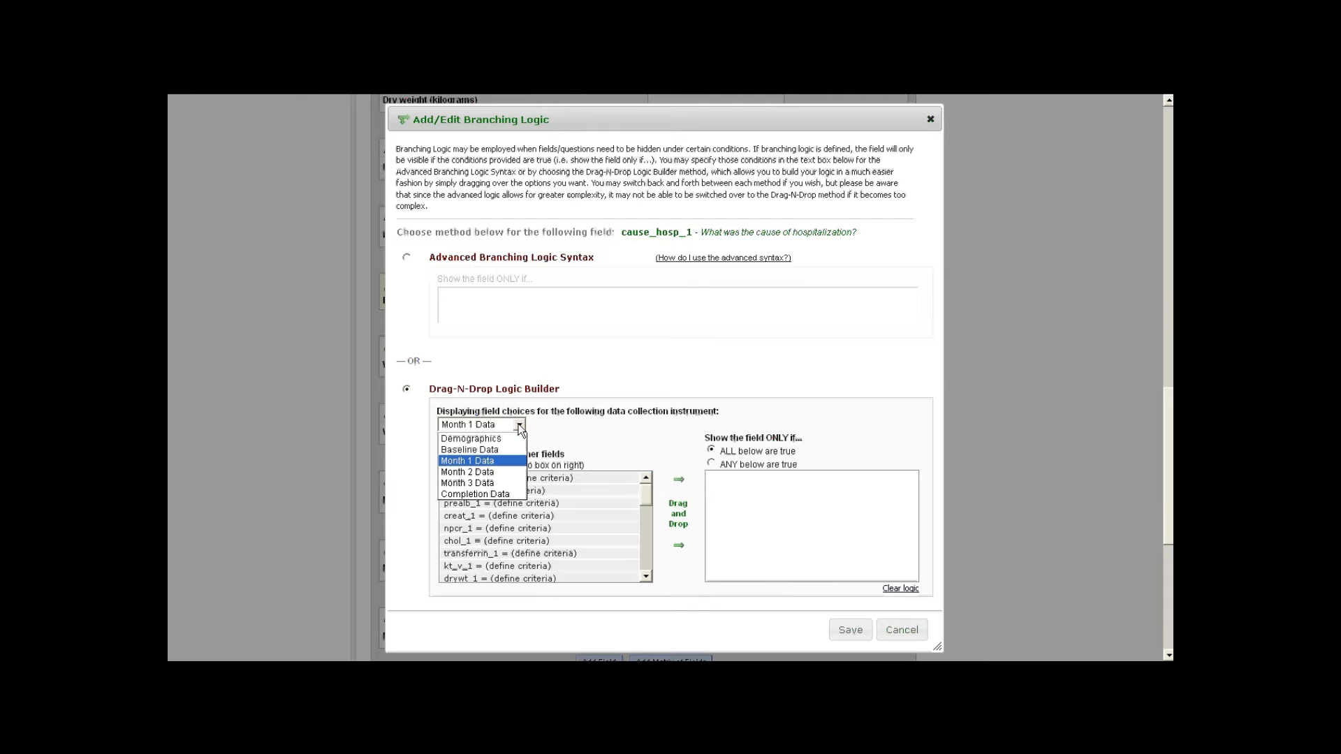
left_click(519, 426)
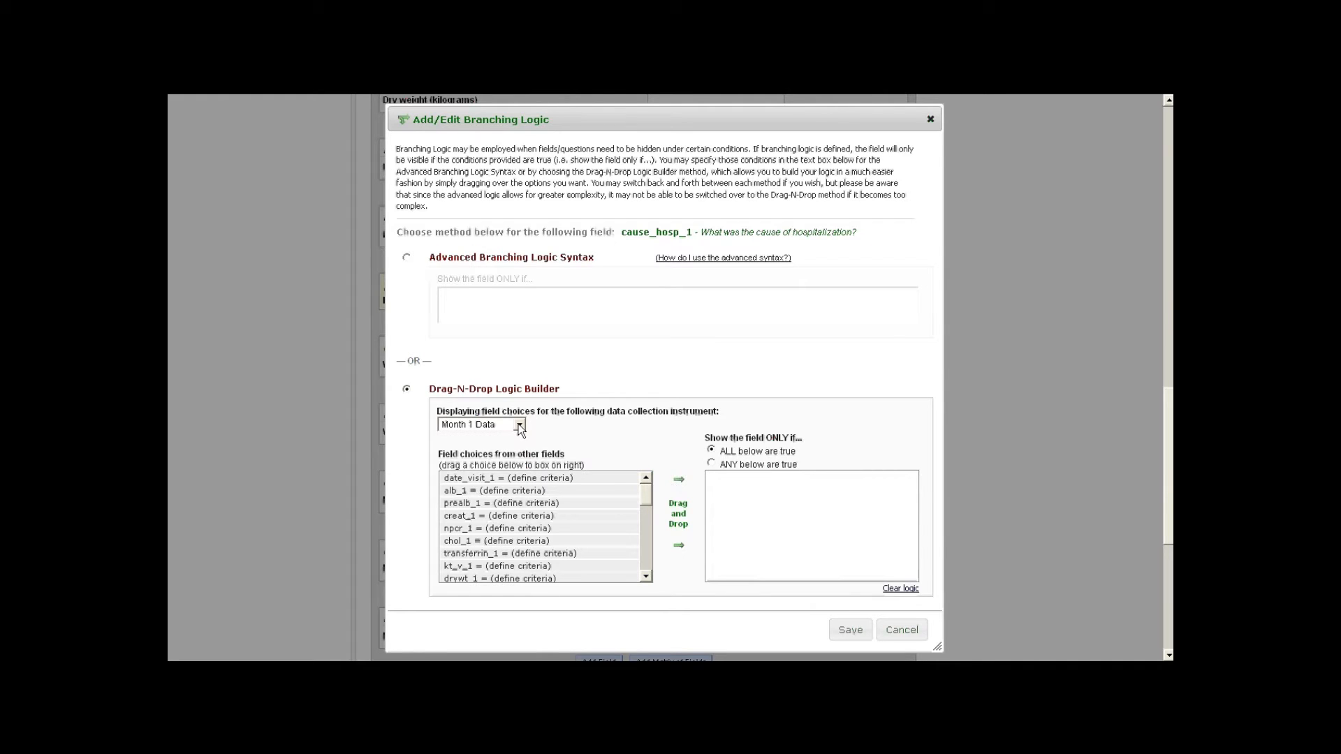
scroll(646, 497, "down", 1)
left_click_drag(644, 502, 639, 531)
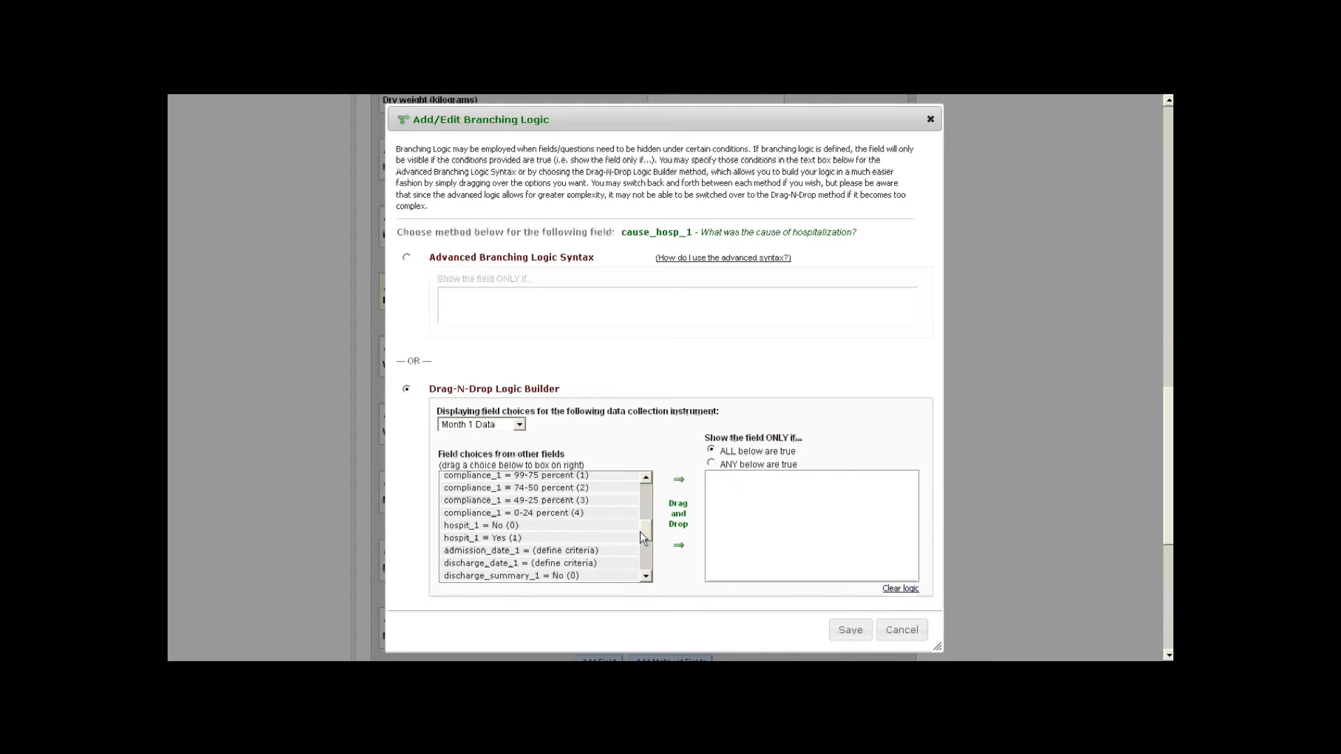
left_click_drag(459, 537, 754, 500)
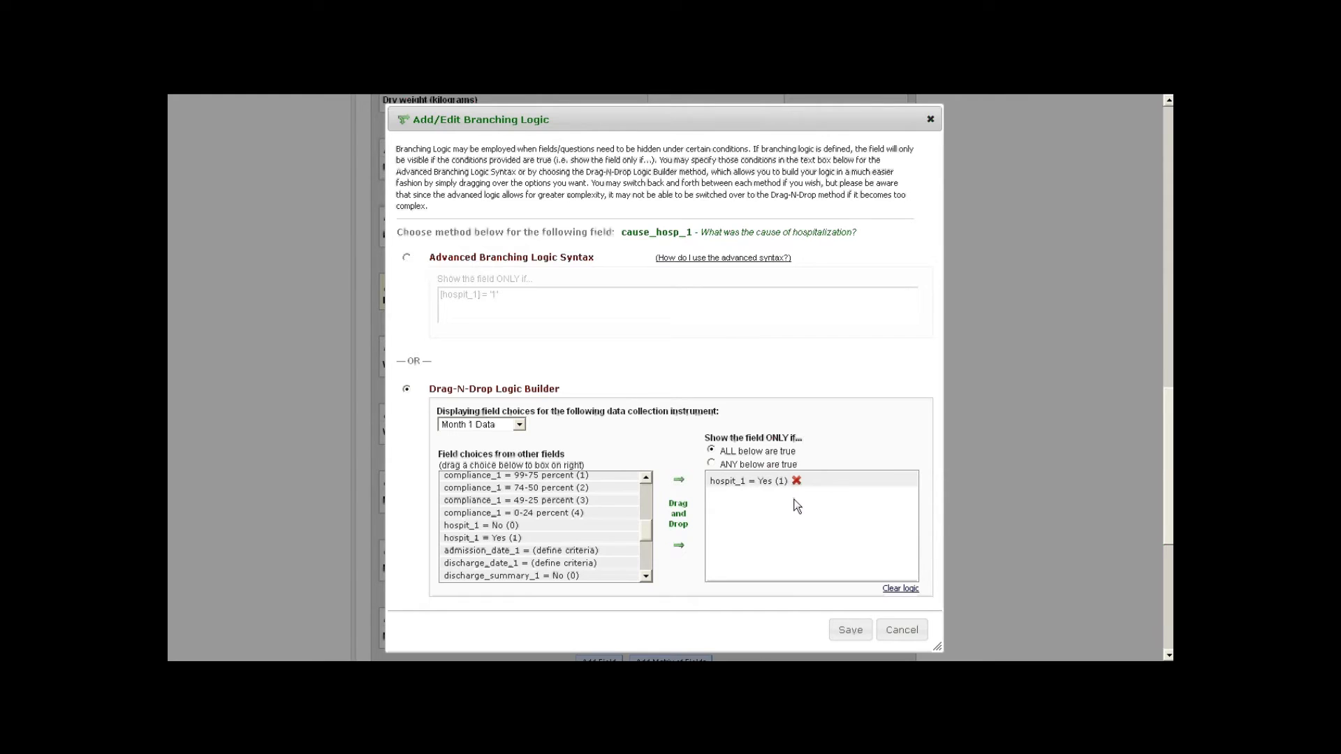
left_click(851, 631)
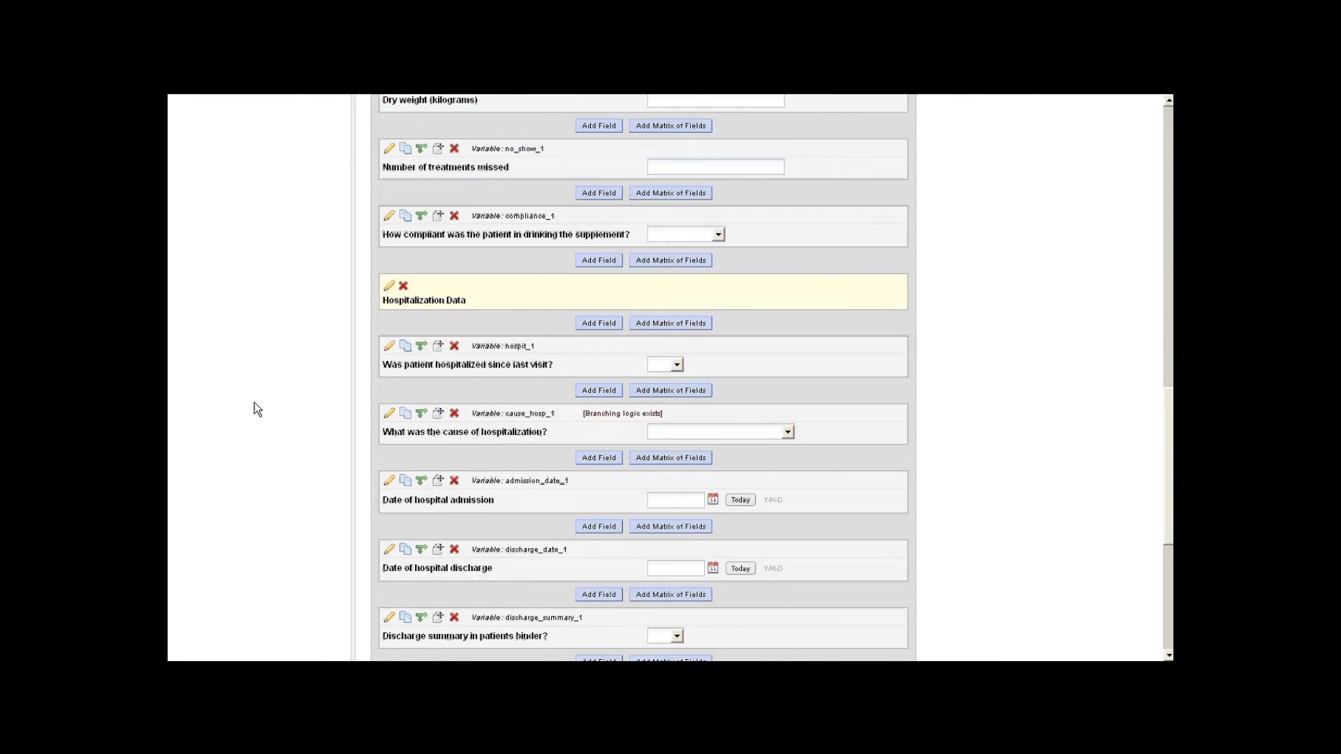
scroll(254, 403, "up", 15)
- Open the existing incomplete record in the Month 1 Data form
left_click(206, 201)
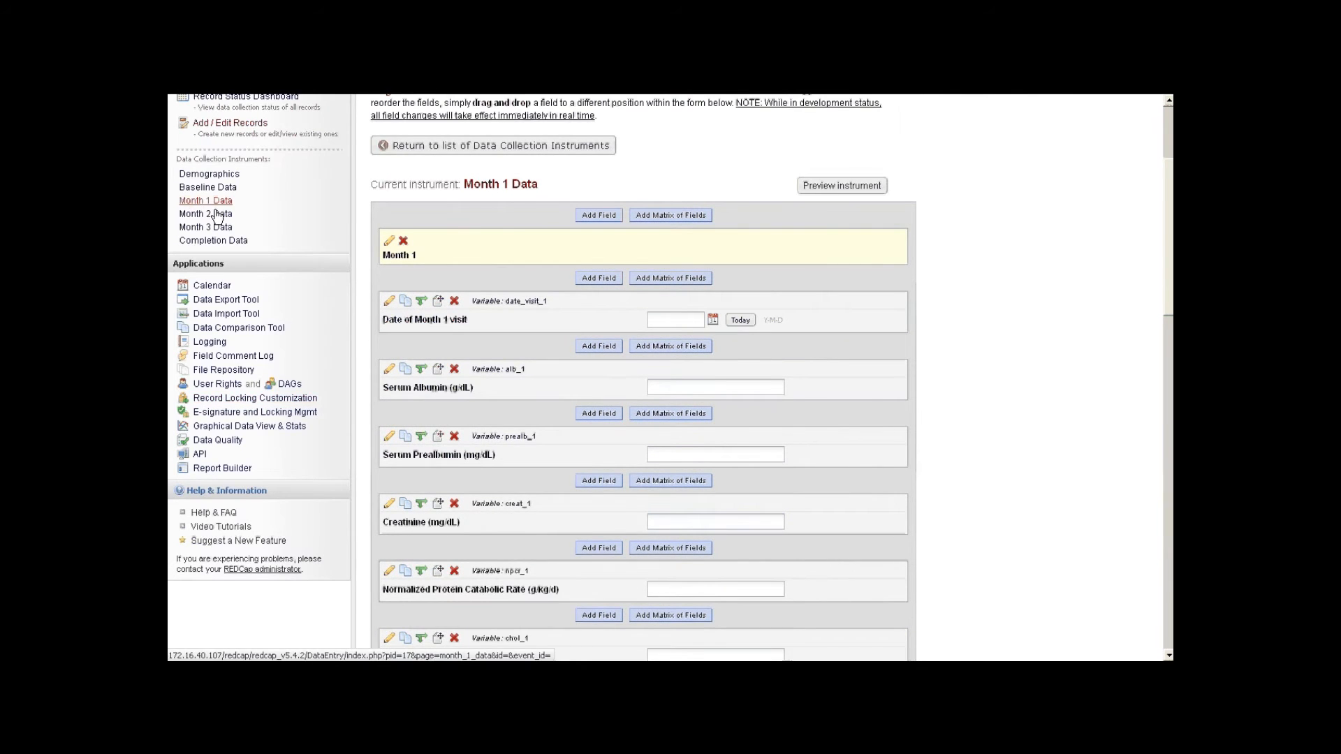
left_click(647, 266)
left_click(637, 288)
scroll(582, 417, "down", 5)
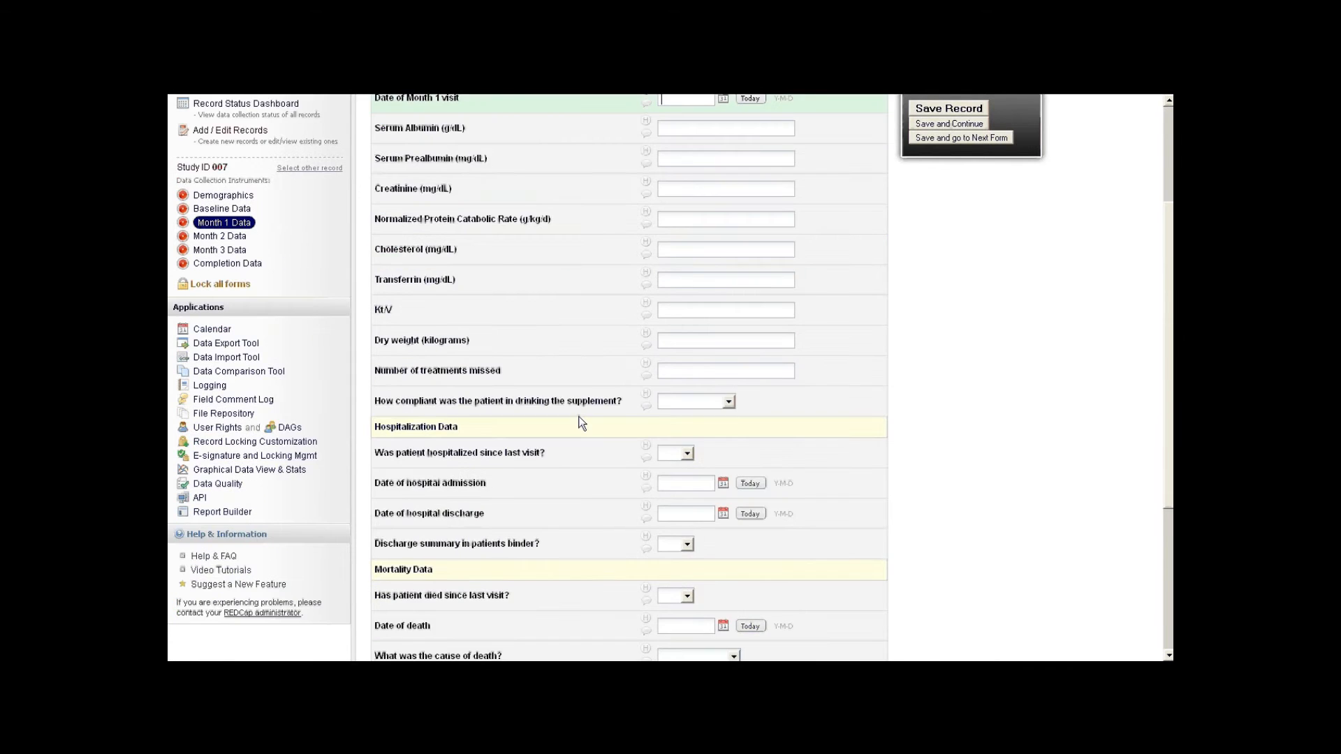
scroll(579, 413, "down", 2)
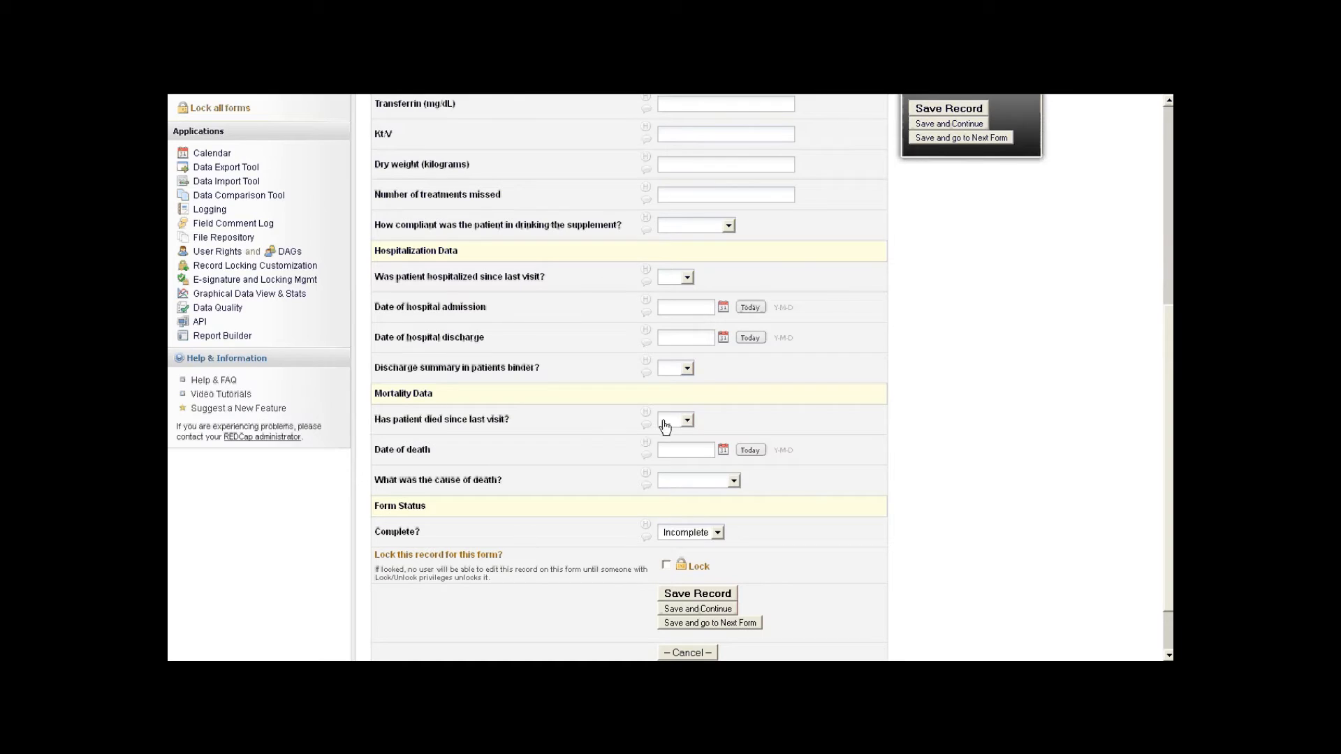
- Answer Yes to died and hospitalized since last visit, confirming the cause question now appears
left_click(690, 419)
left_click(672, 453)
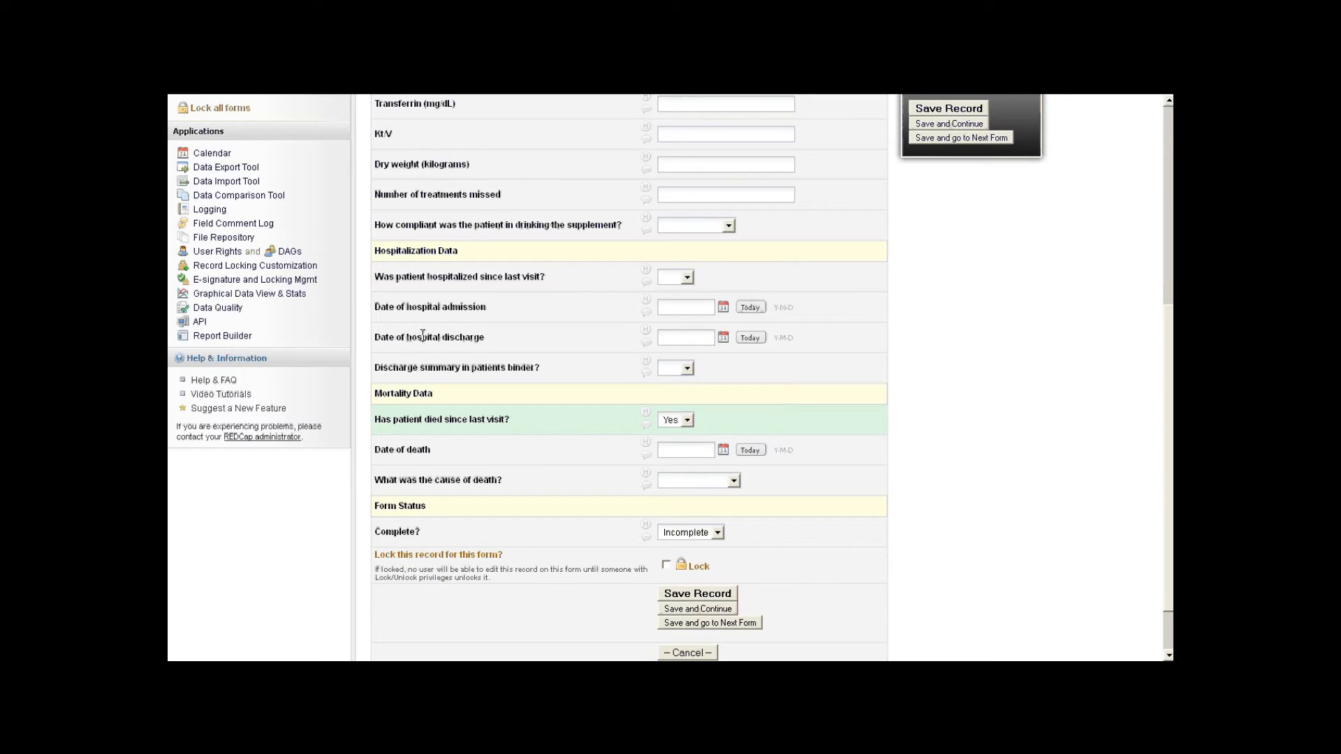
left_click(676, 277)
left_click(673, 312)
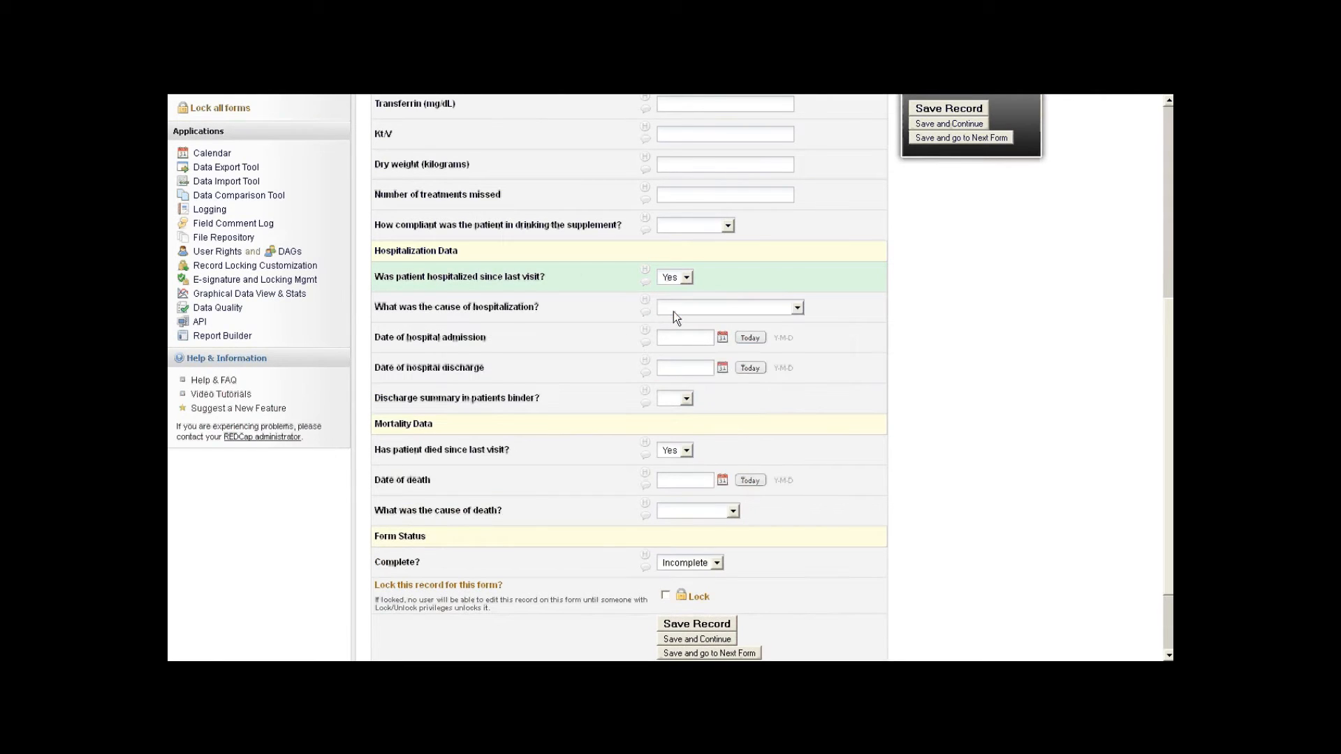
left_click_drag(377, 306, 637, 308)
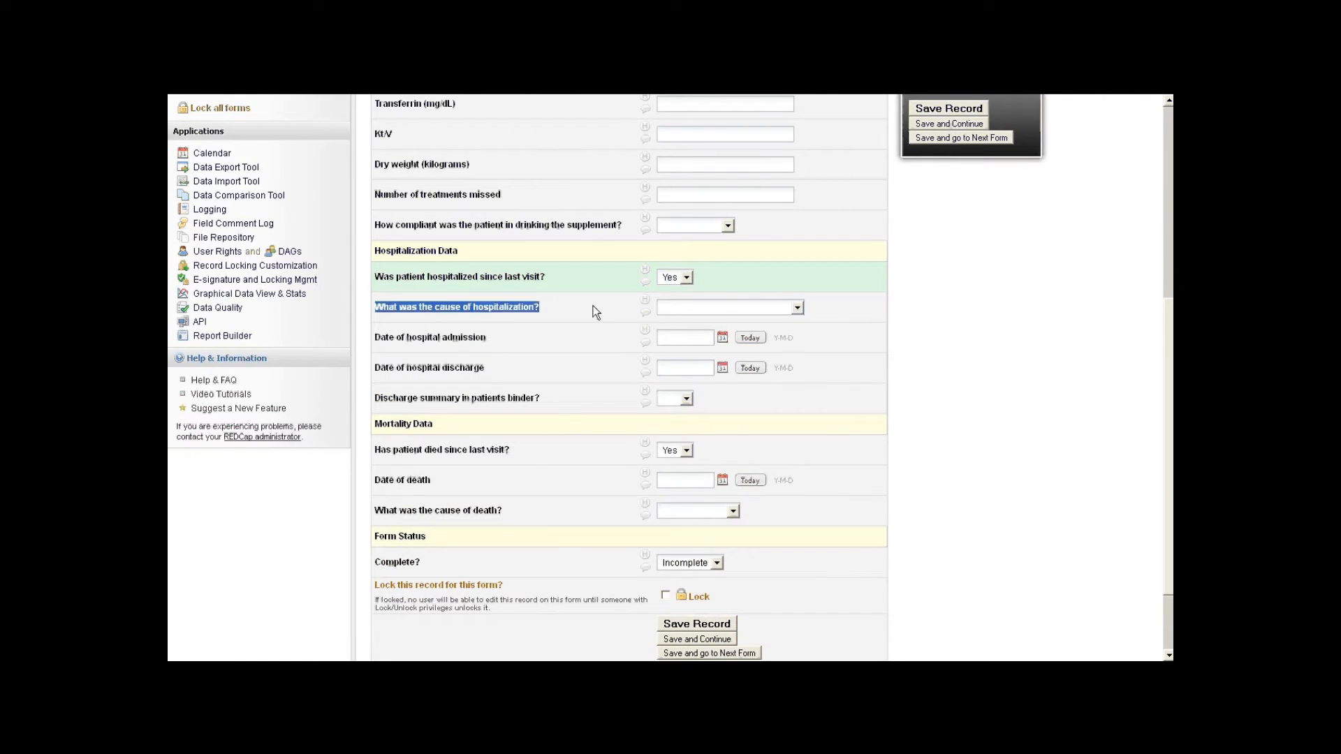
left_click(722, 308)
left_click(722, 311)
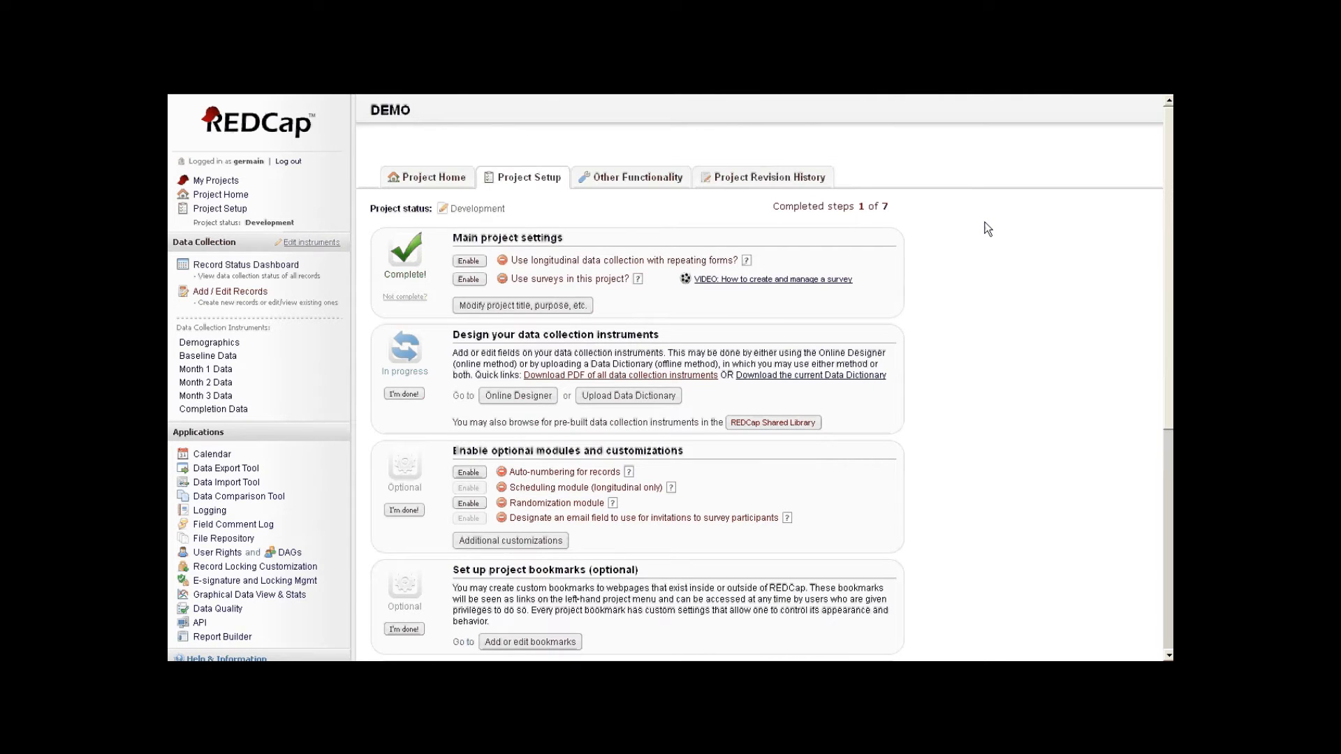
- Go to the Upload Data Dictionary page, then switch to the data dictionary in Excel
left_click(629, 396)
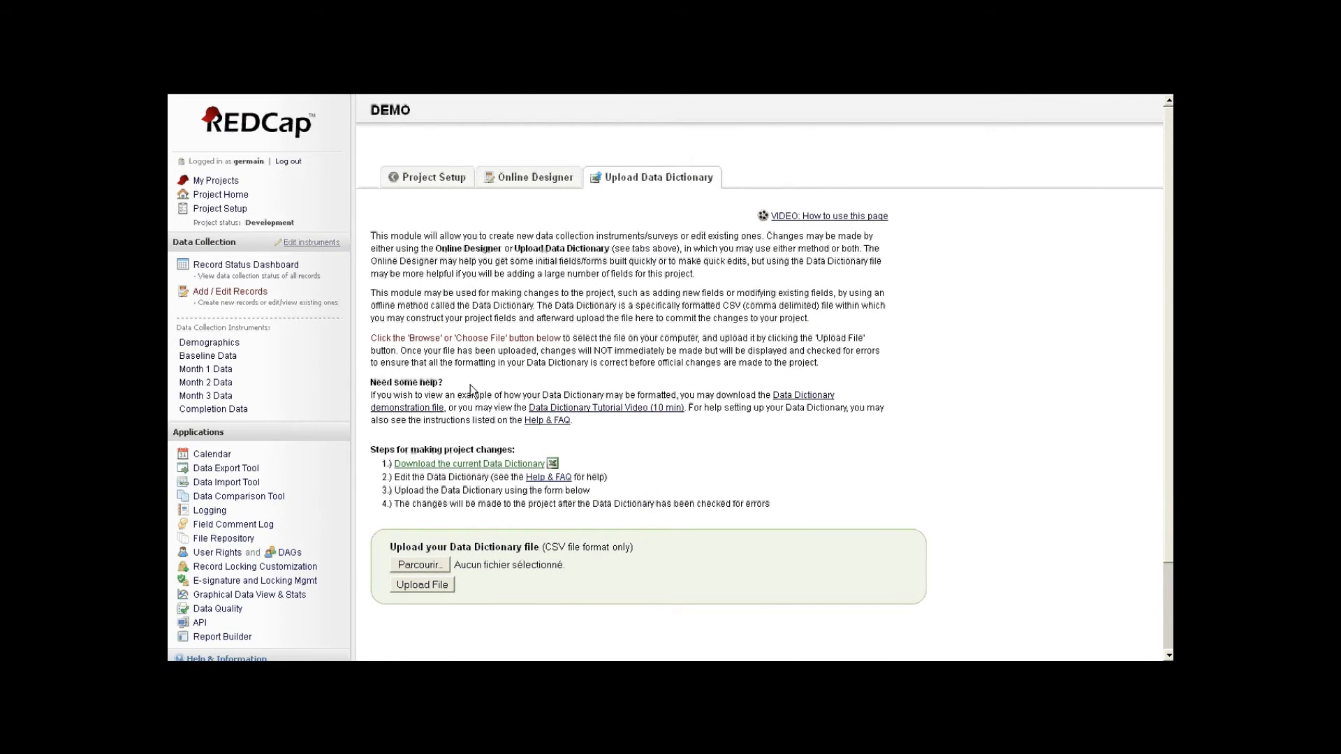
scroll(471, 385, "down", 2)
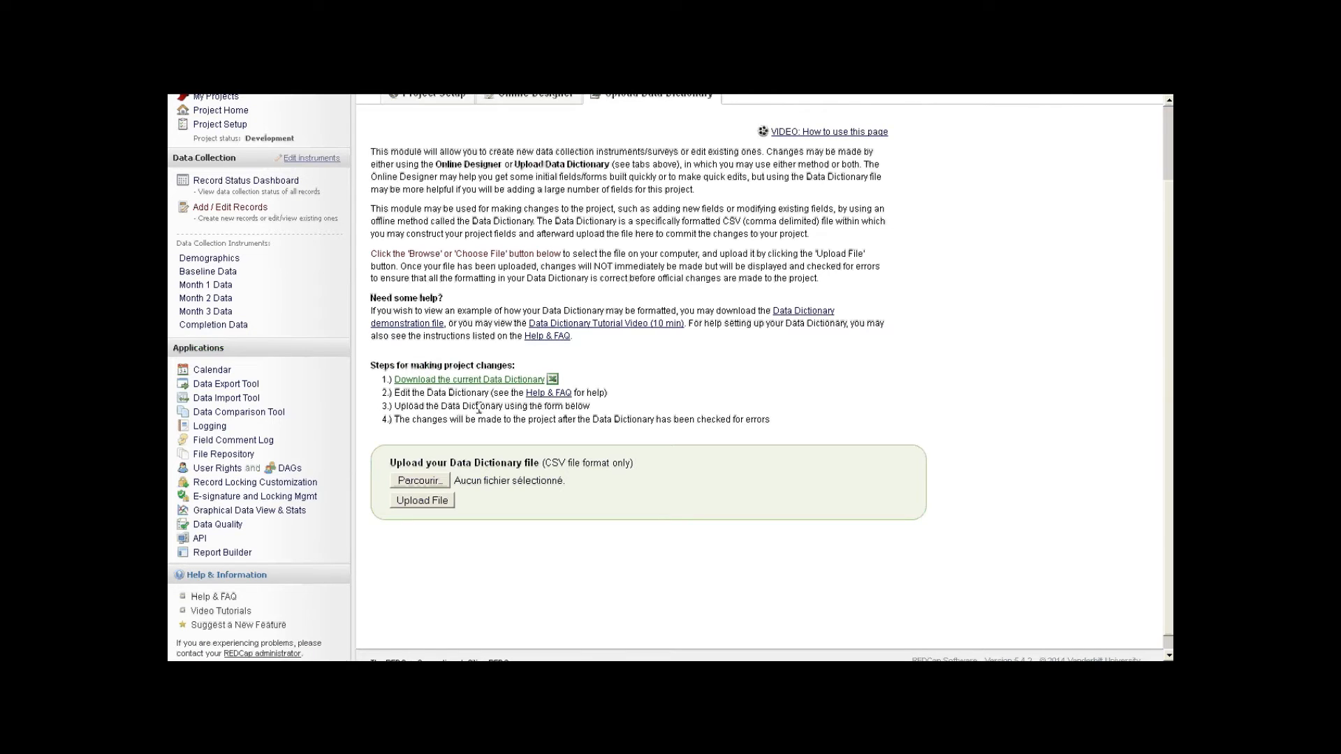
key("super")
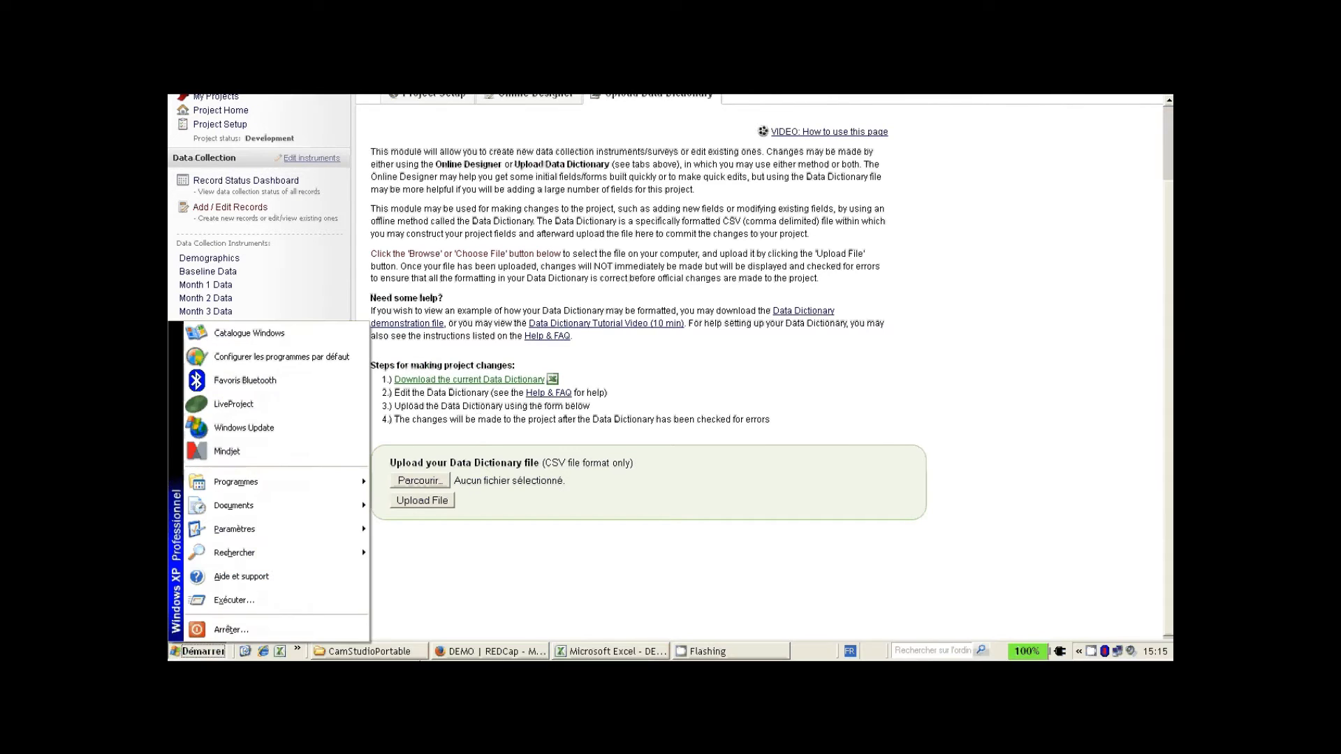
left_click(645, 655)
- Convert column A into separate columns as delimited text using comma as the separator
left_click(214, 284)
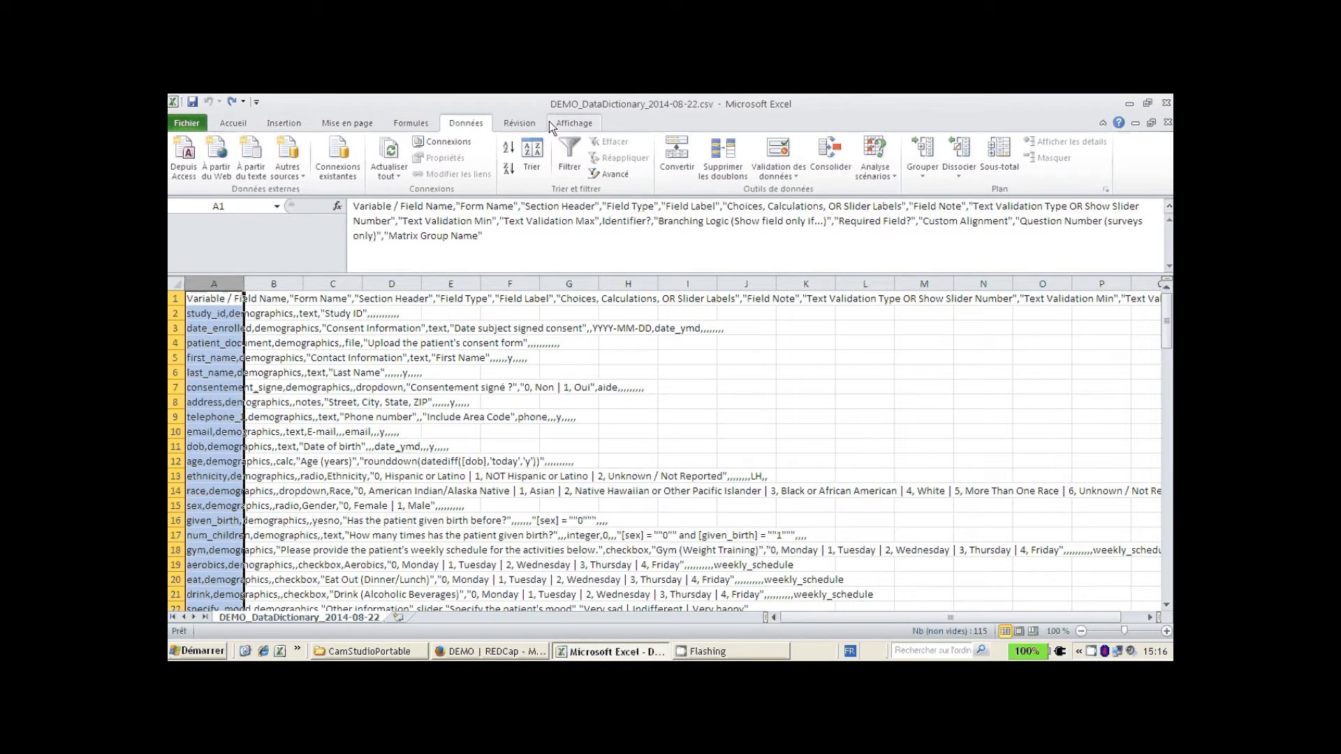
left_click(677, 166)
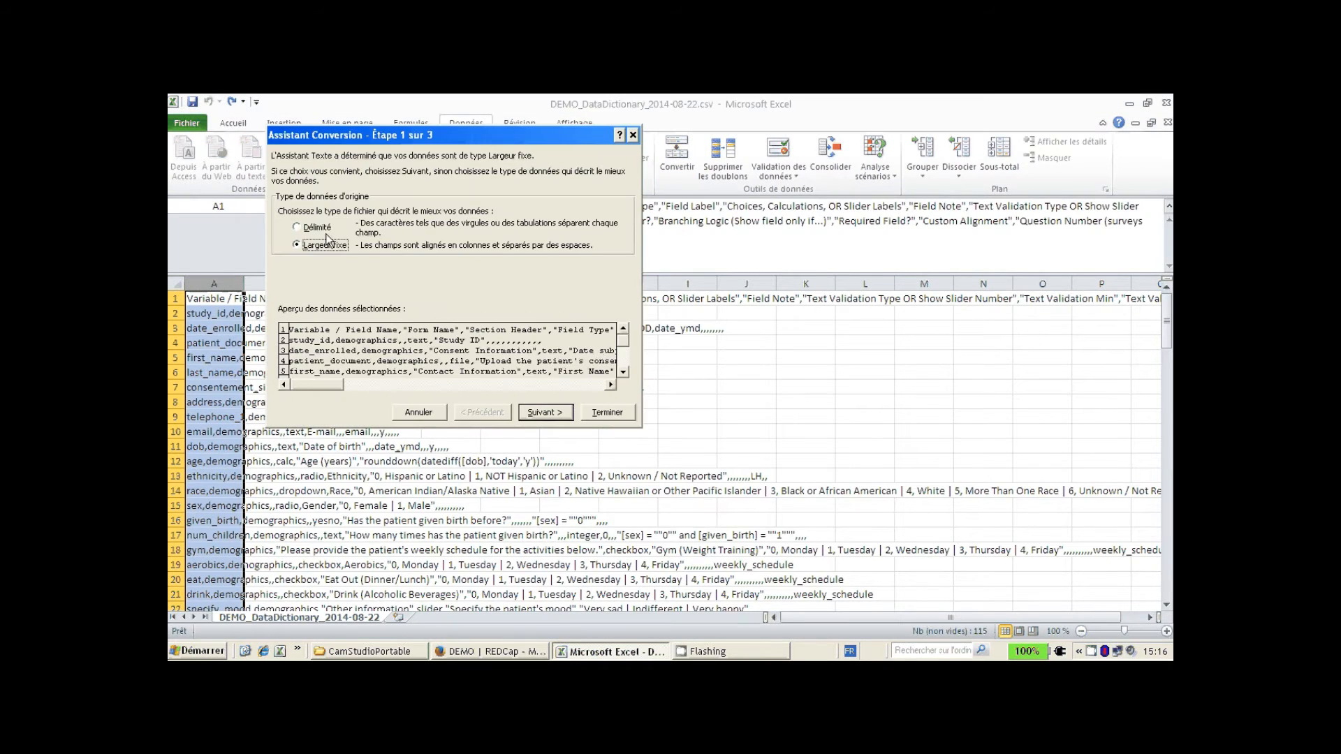
left_click(544, 412)
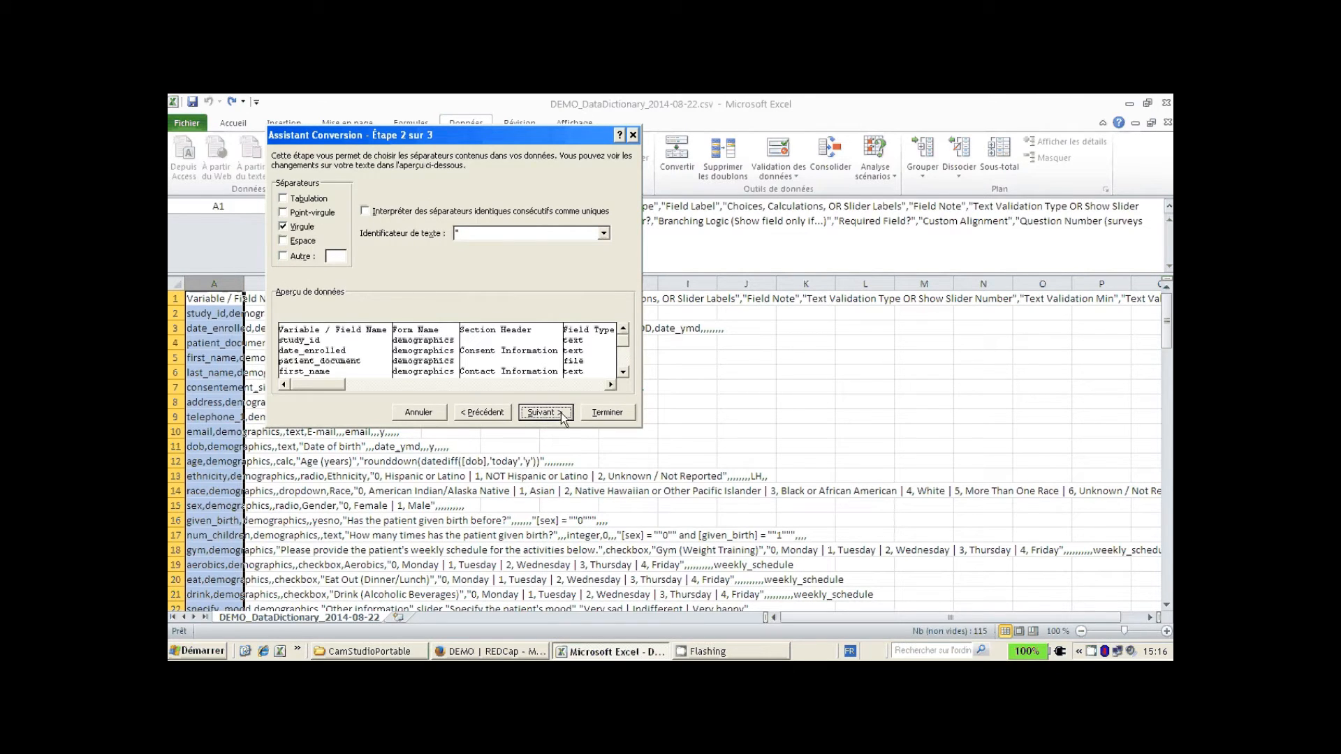
left_click(543, 413)
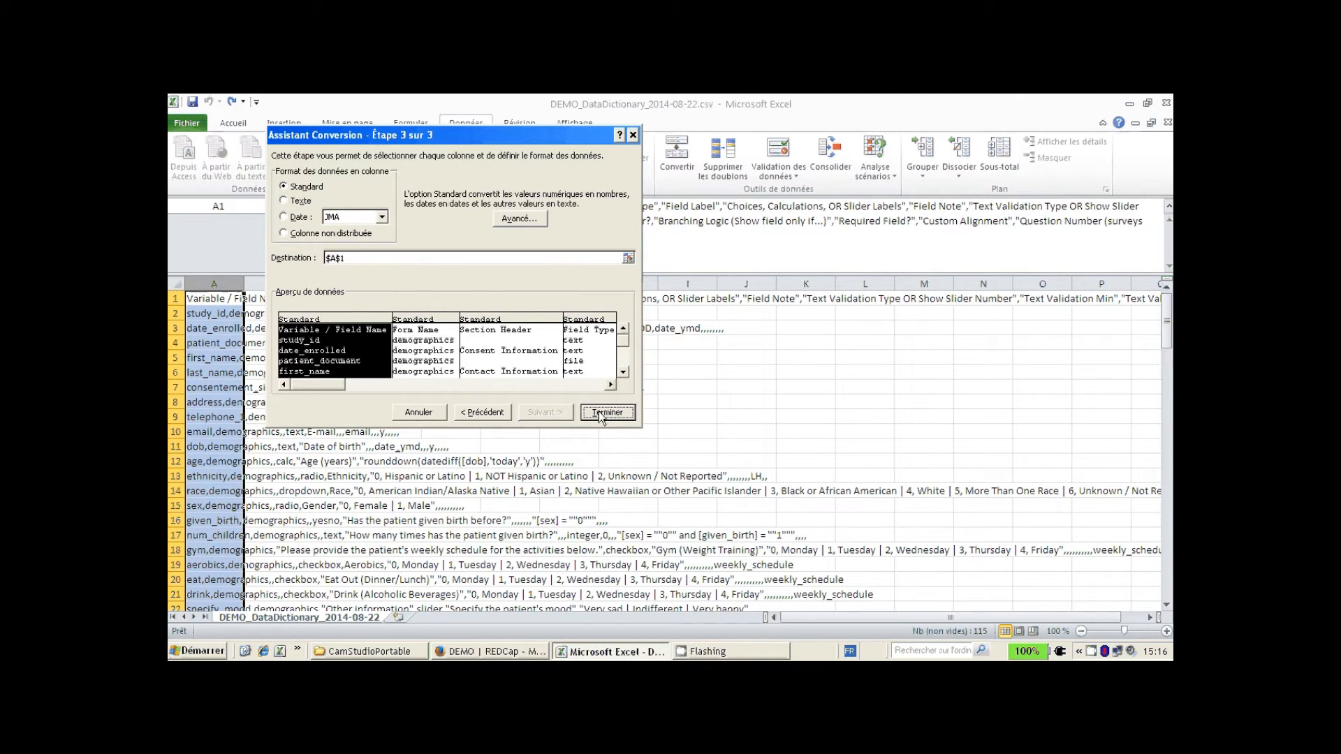
left_click(602, 413)
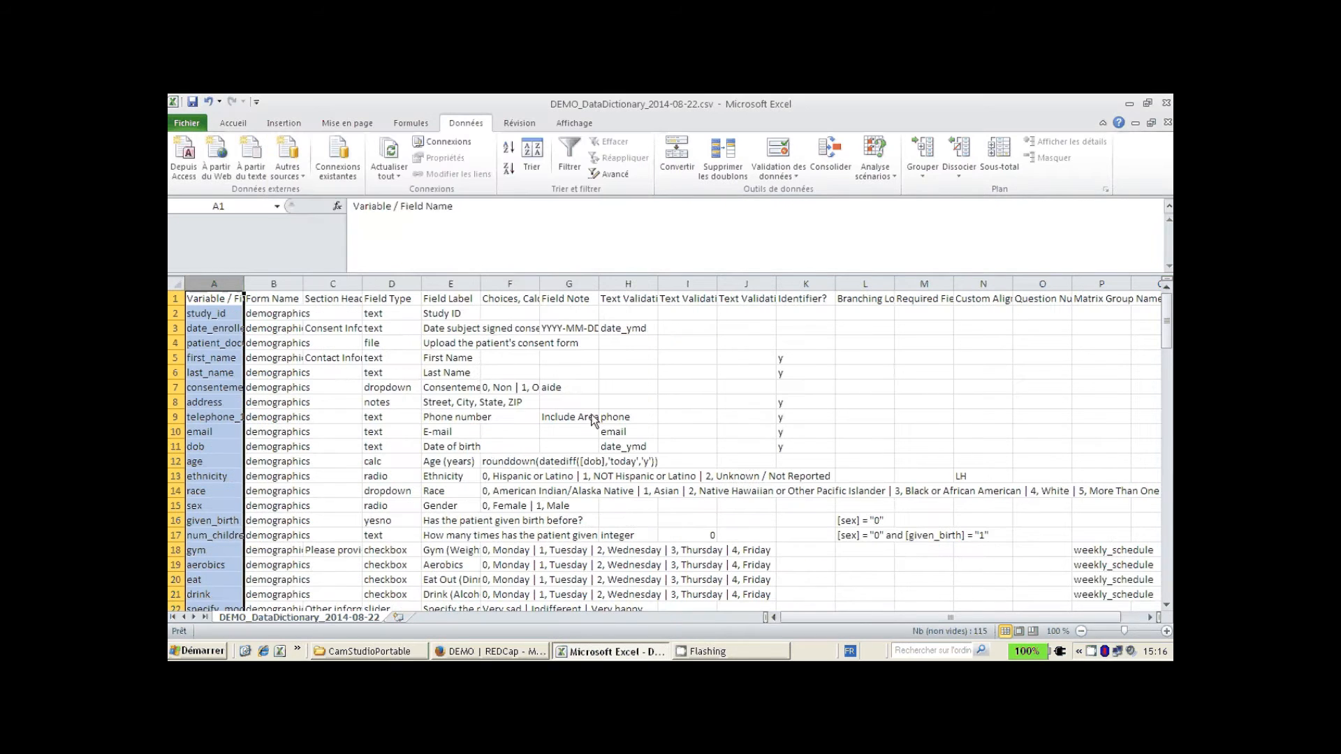
- Widen columns A, C and F and review the Form Name through Field Note headers
left_click_drag(240, 275, 285, 283)
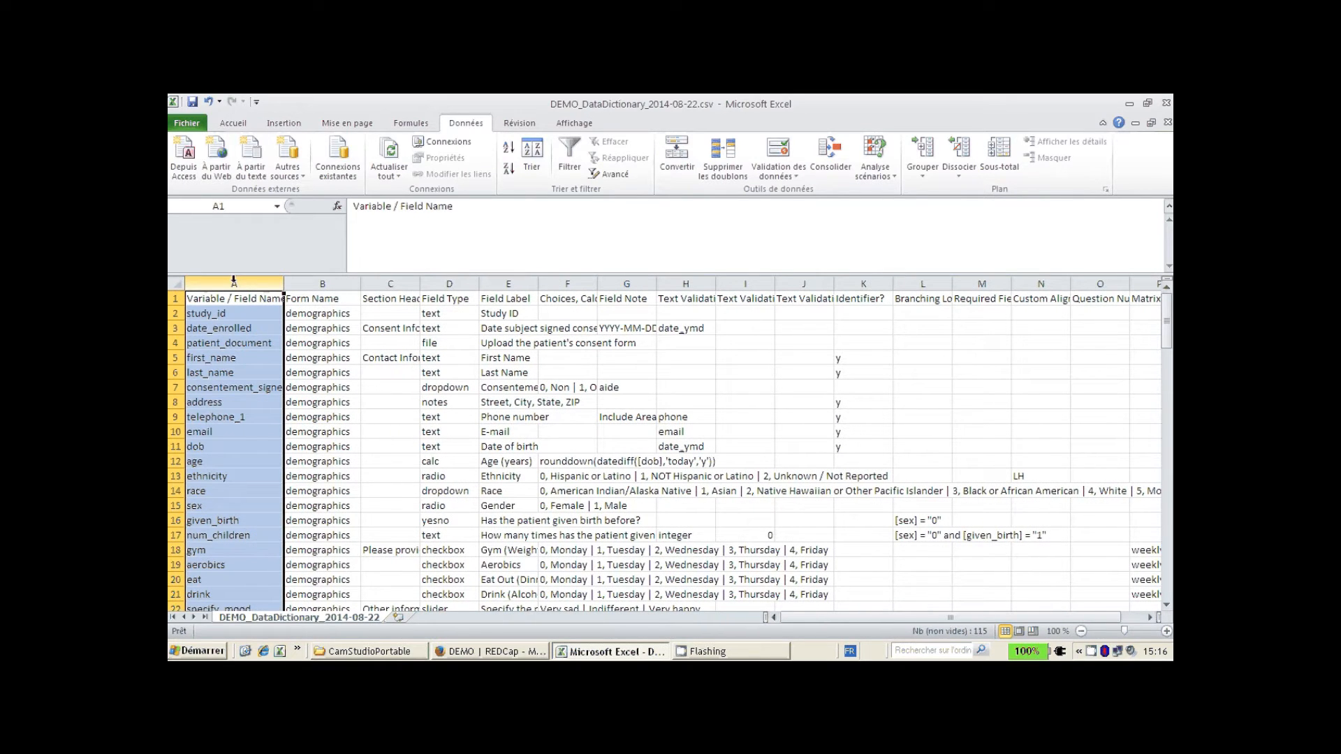
left_click(350, 282)
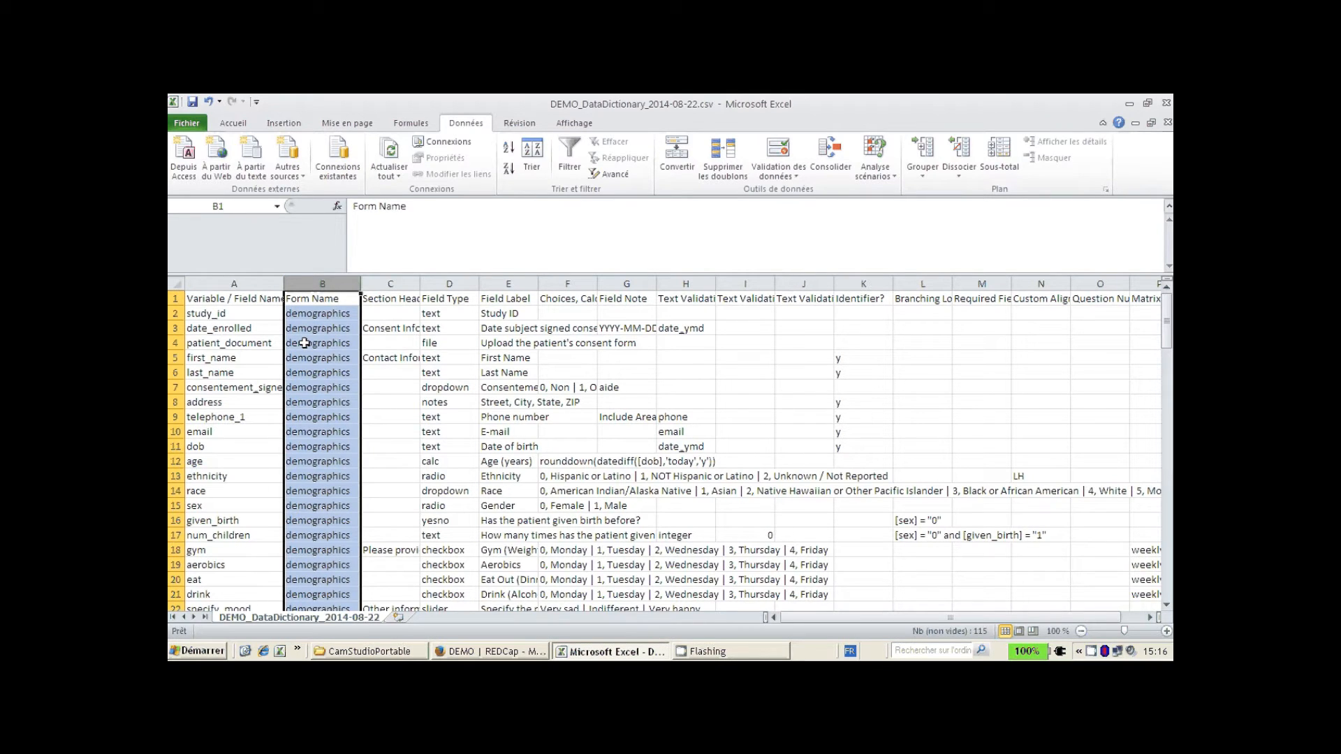
left_click_drag(421, 285, 434, 285)
left_click(457, 281)
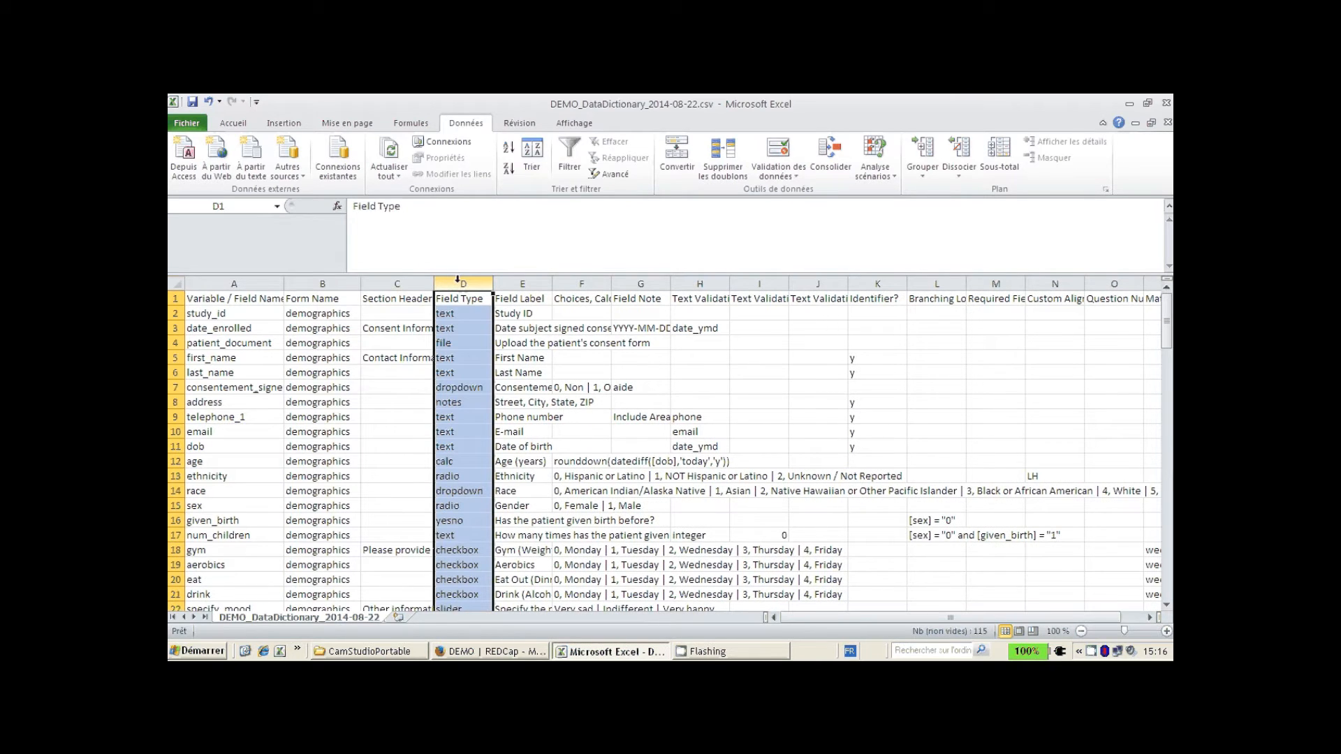
left_click(523, 283)
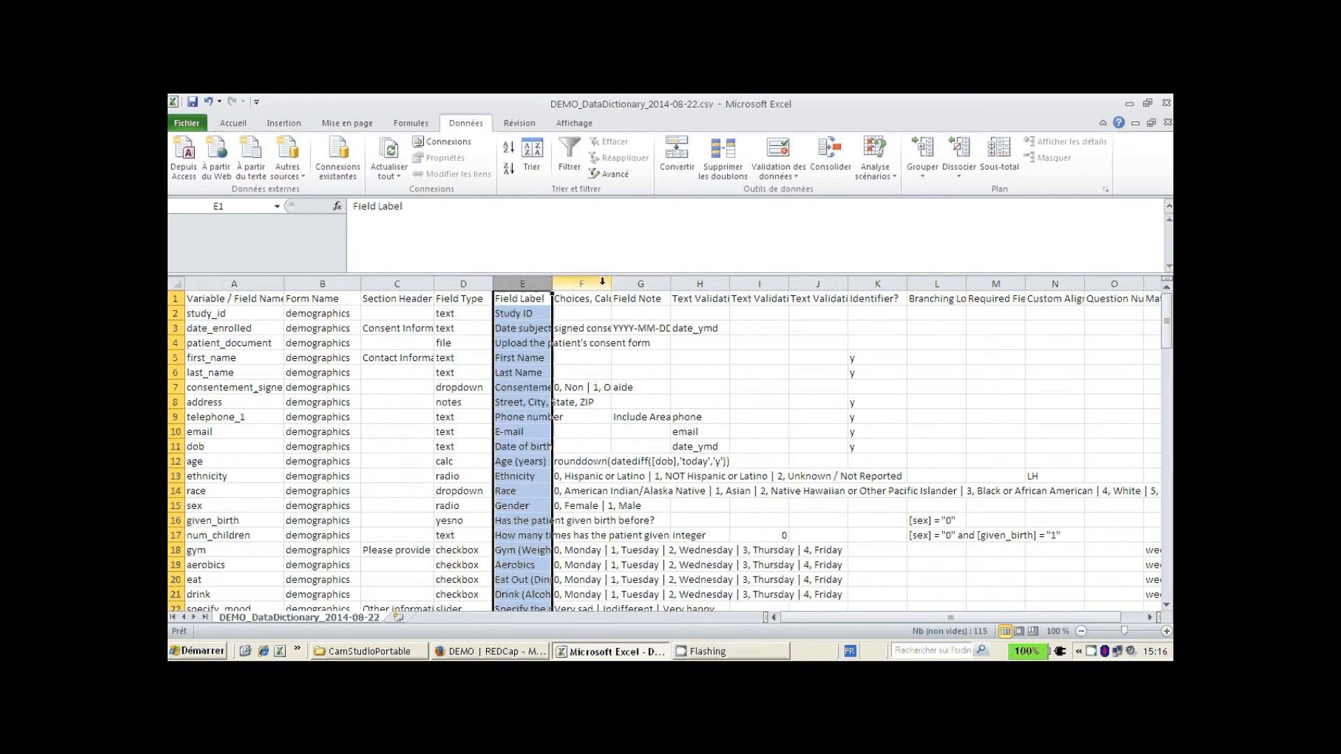
left_click_drag(611, 283, 662, 283)
left_click(631, 283)
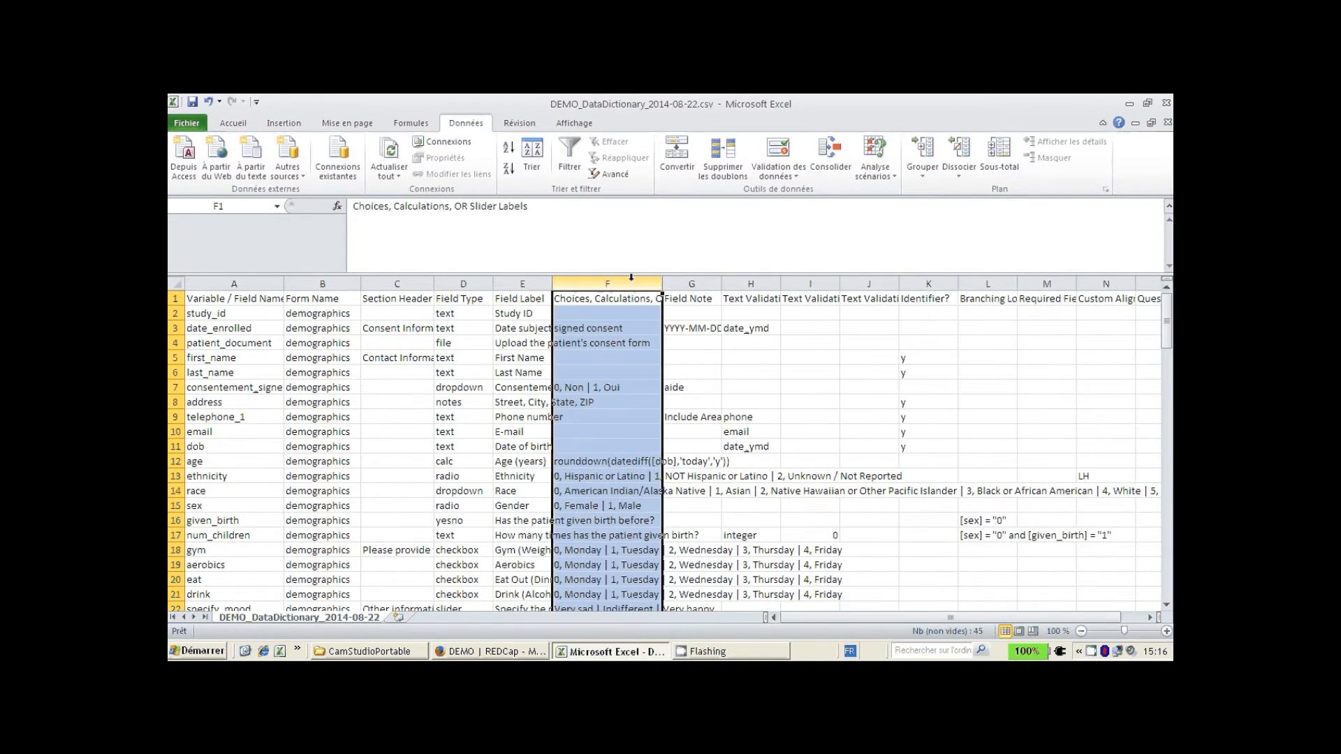
left_click(691, 282)
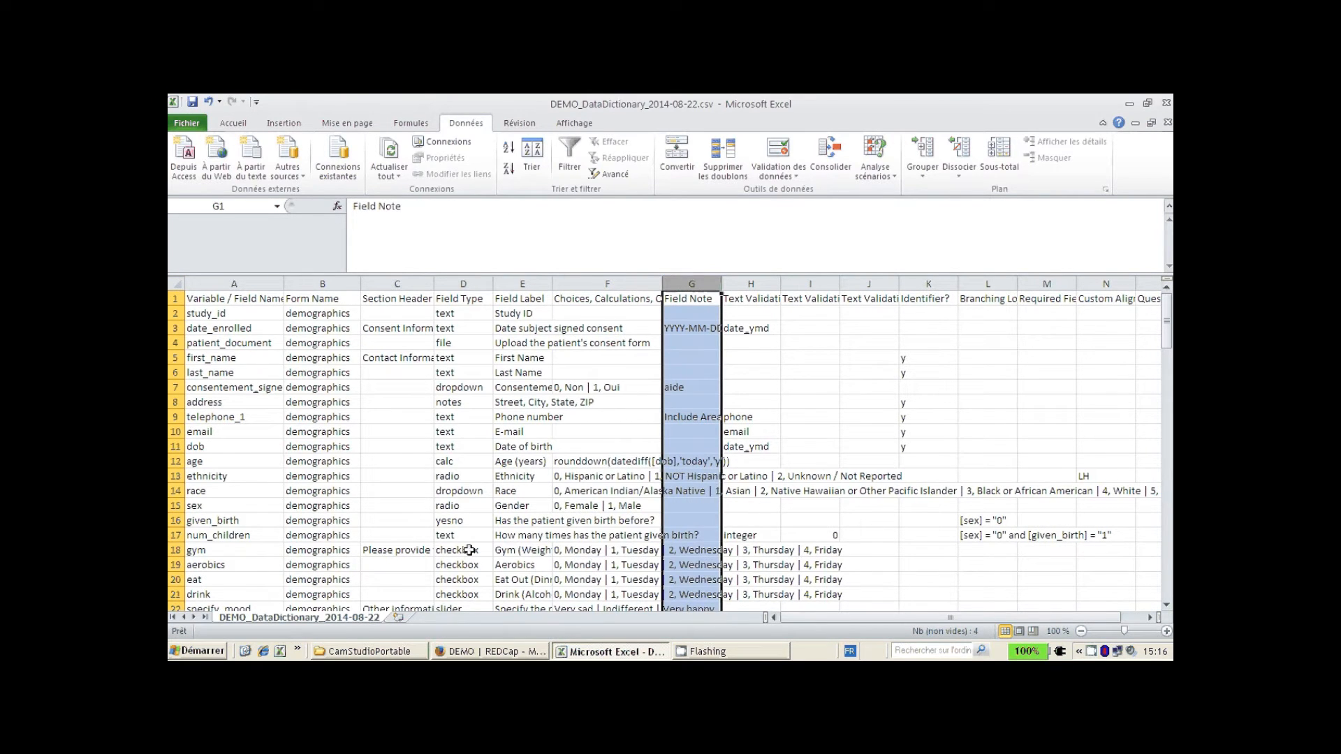
- Inspect the race field's type, label and choices, given_birth's branching logic, then scroll to row 115
left_click(487, 492)
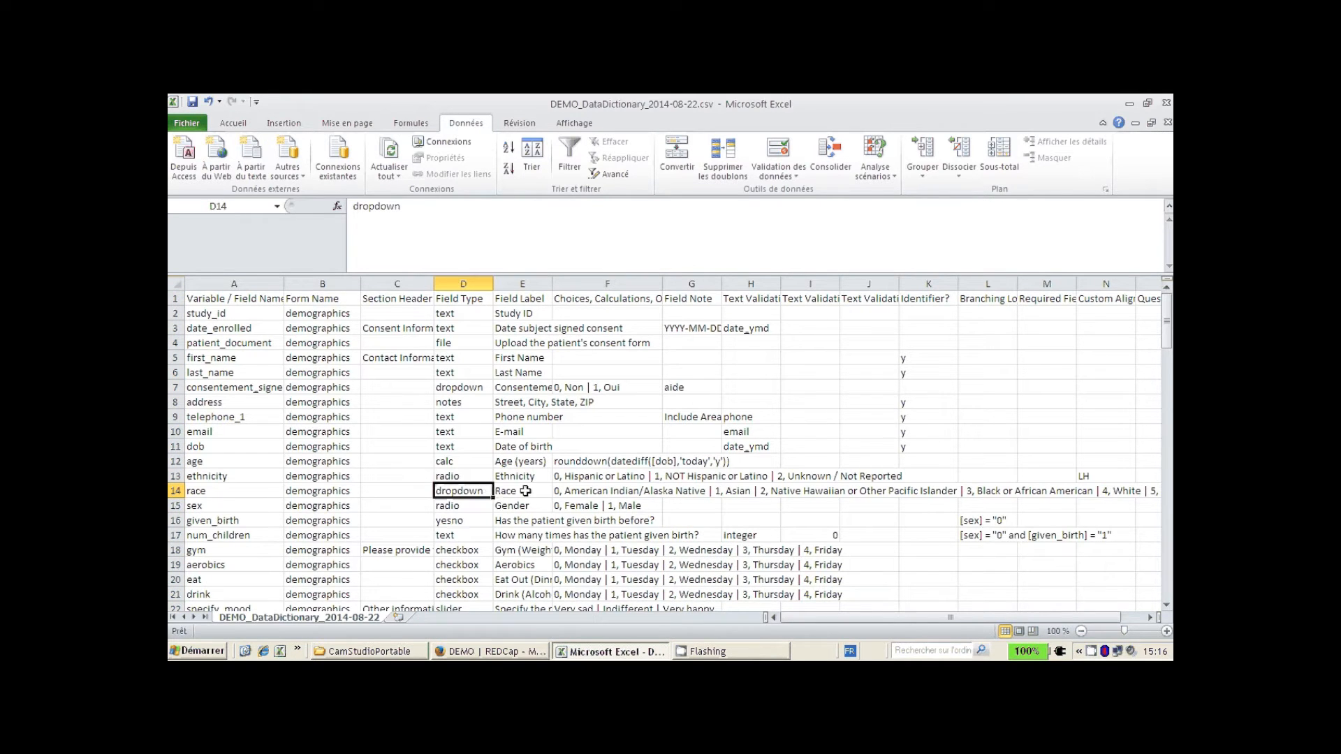
left_click(525, 491)
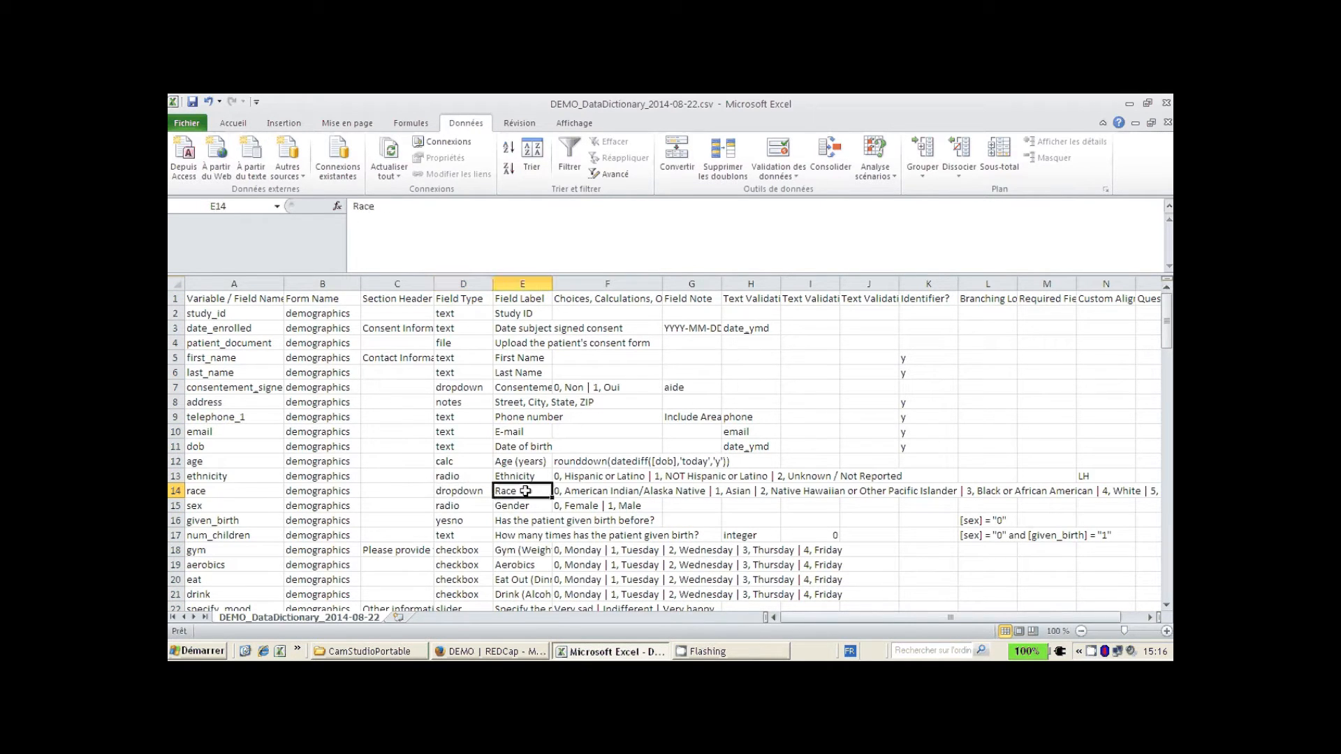
left_click(571, 492)
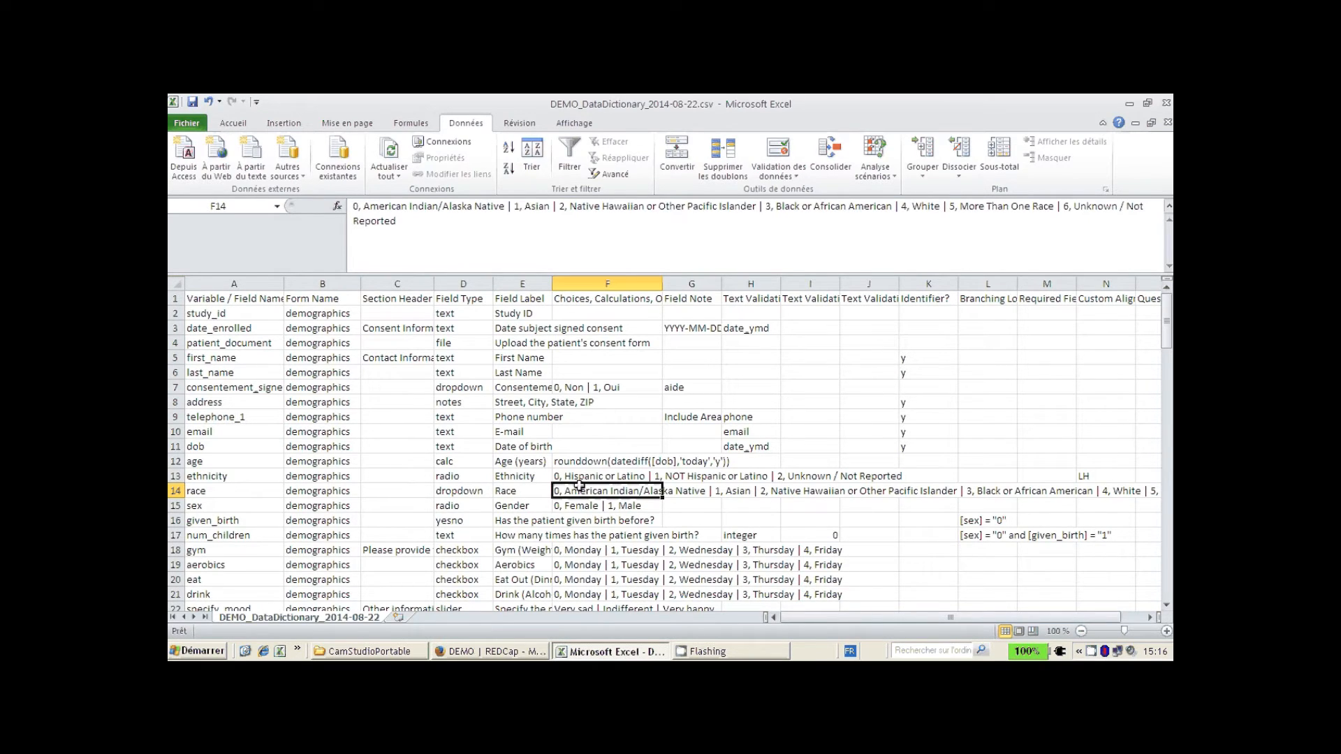
left_click(999, 522)
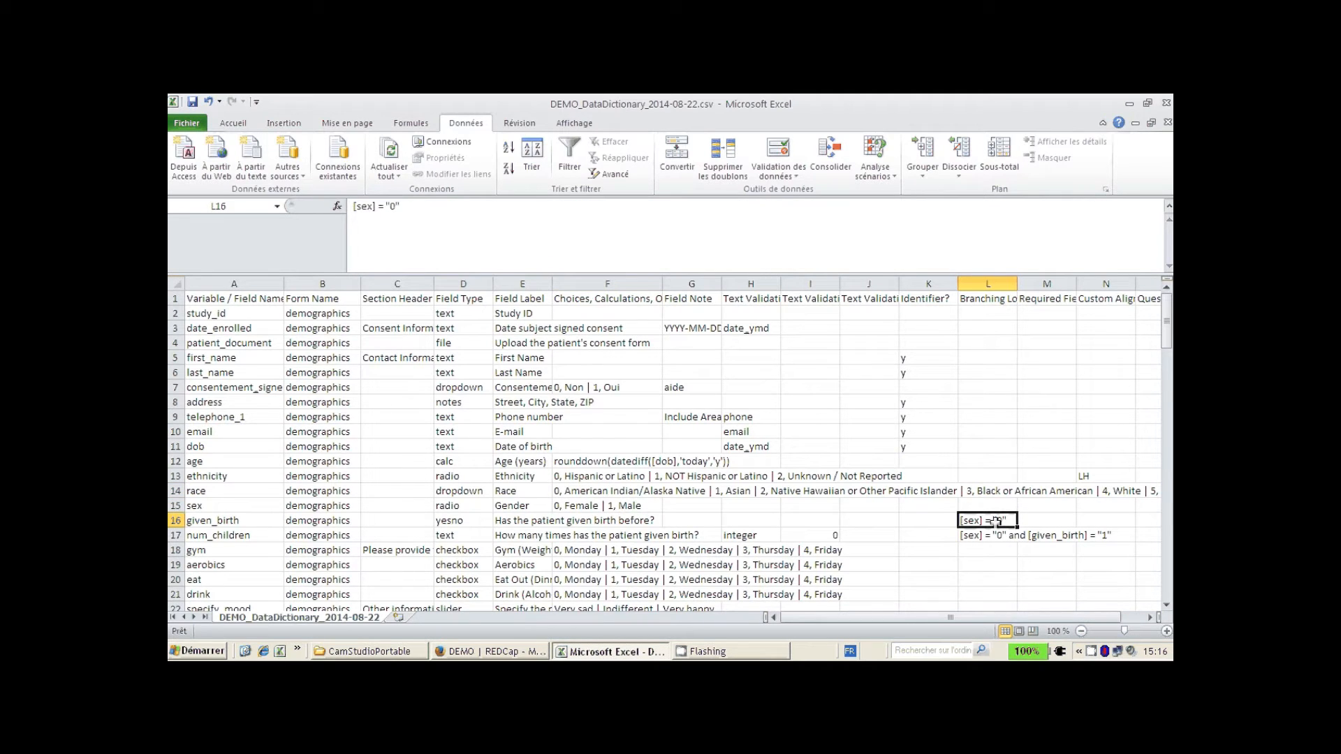
scroll(676, 422, "down", 4)
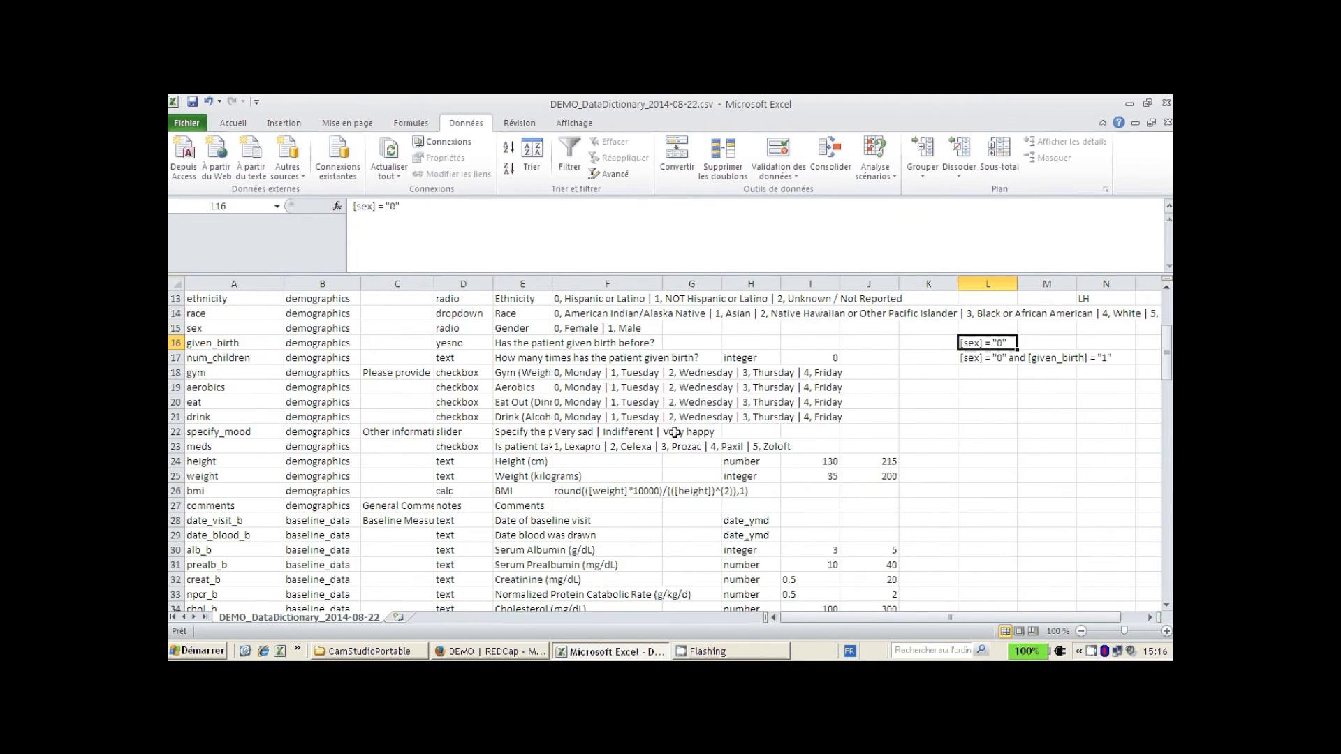
scroll(671, 435, "down", 7)
scroll(667, 436, "down", 20)
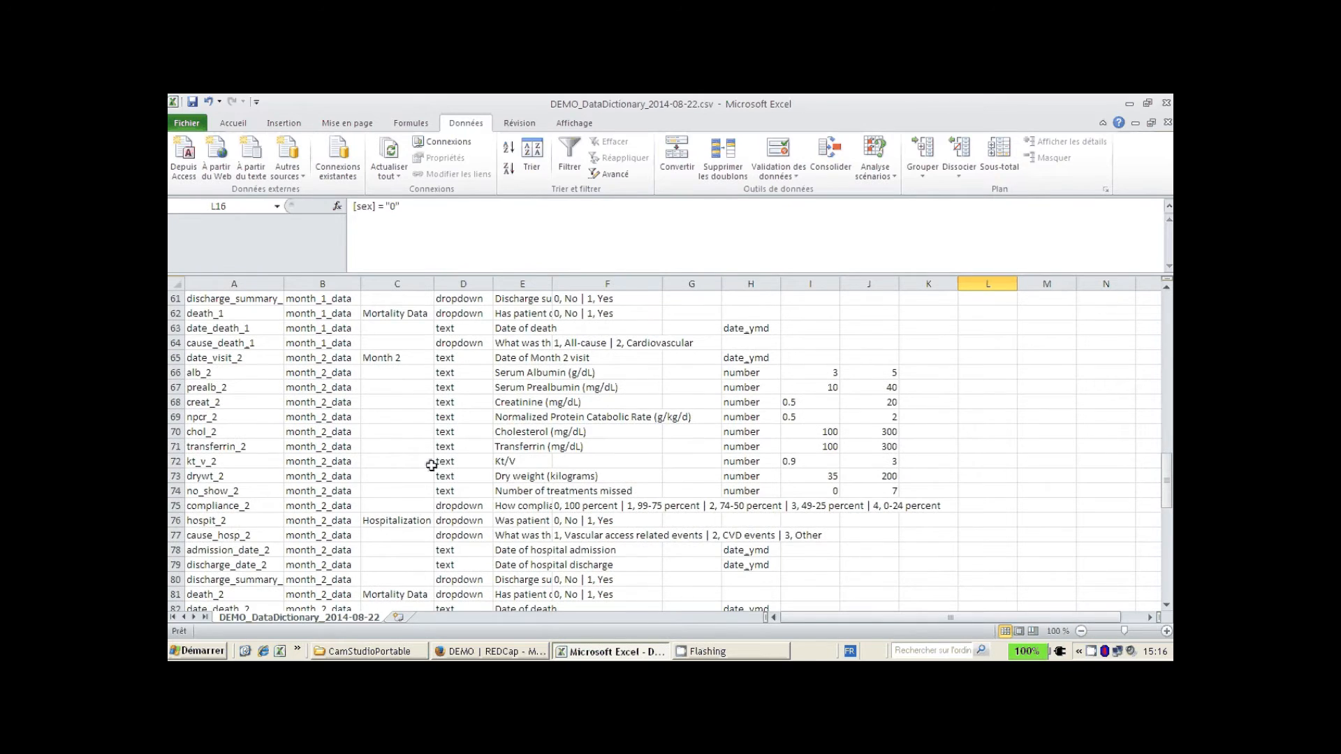
scroll(375, 468, "up", 3)
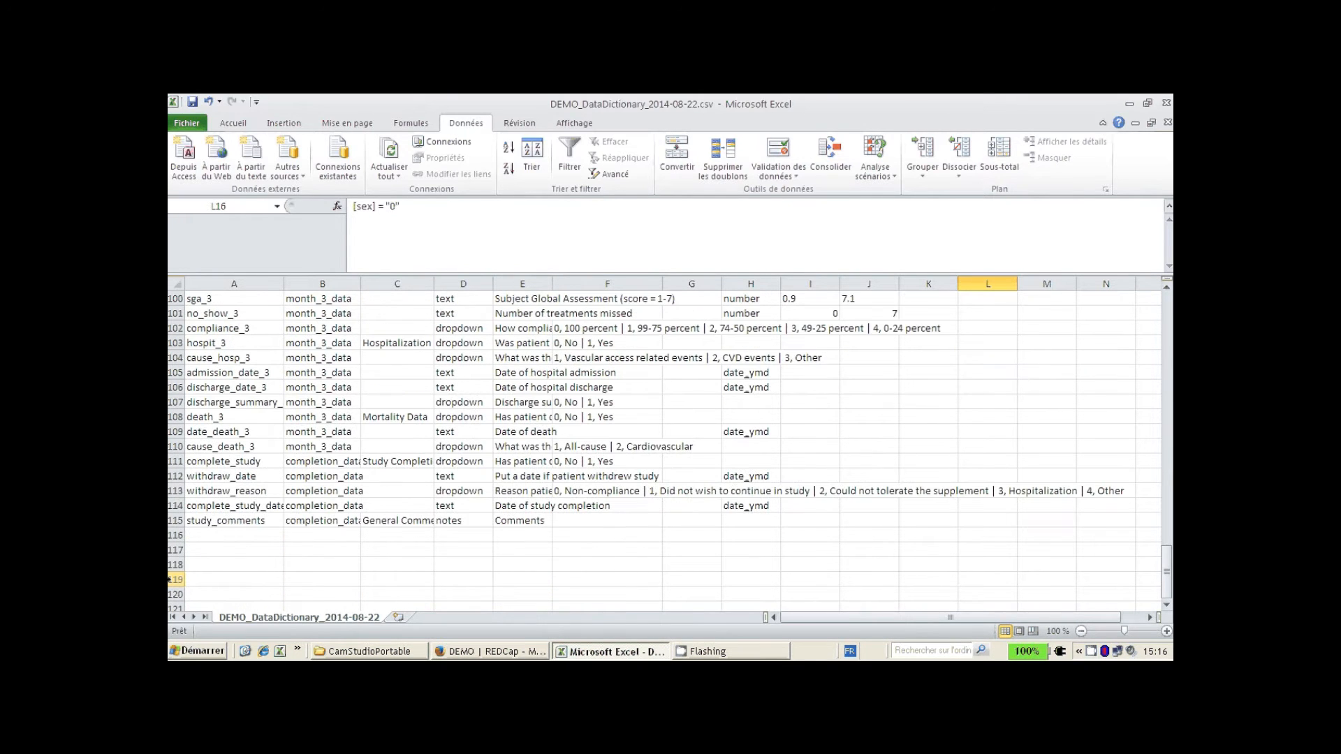
- Enter demo and demo_form in row 116, copying the dropdown field type from D107 into D116
left_click(222, 538)
type("demo")
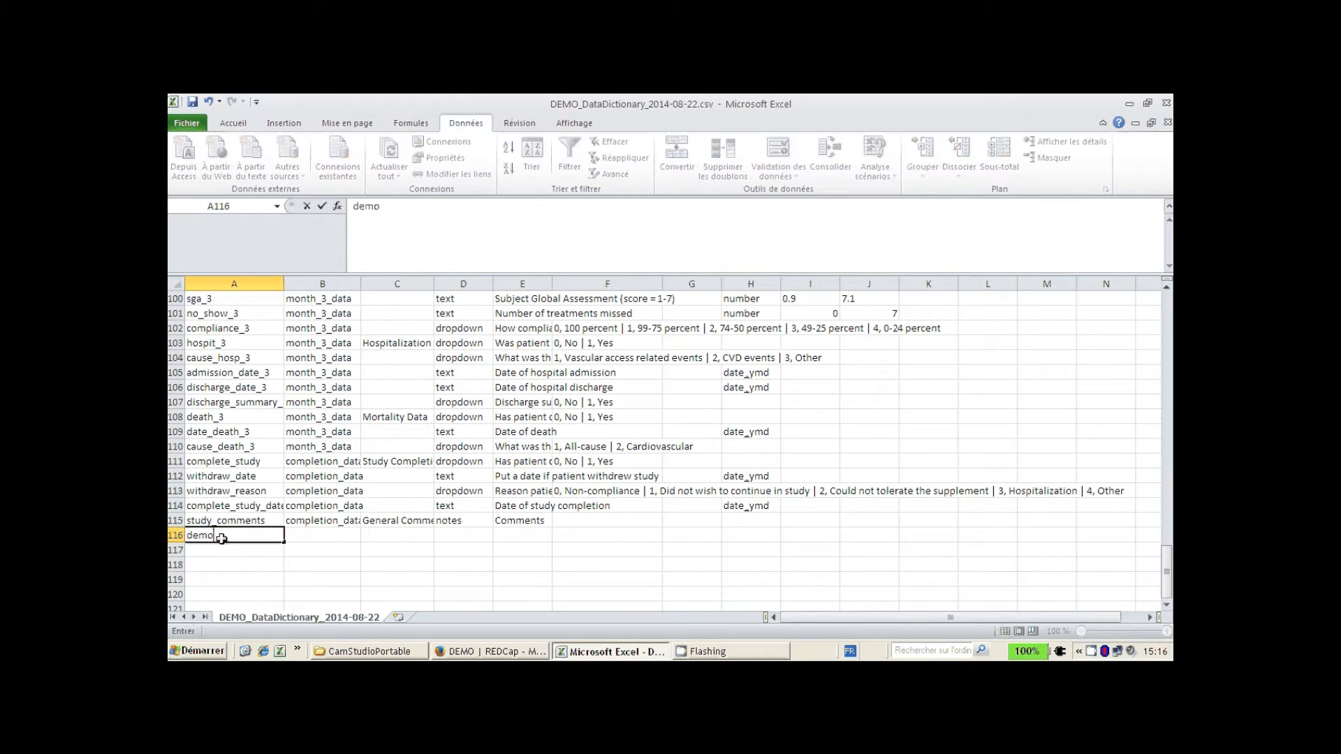
left_click(312, 536)
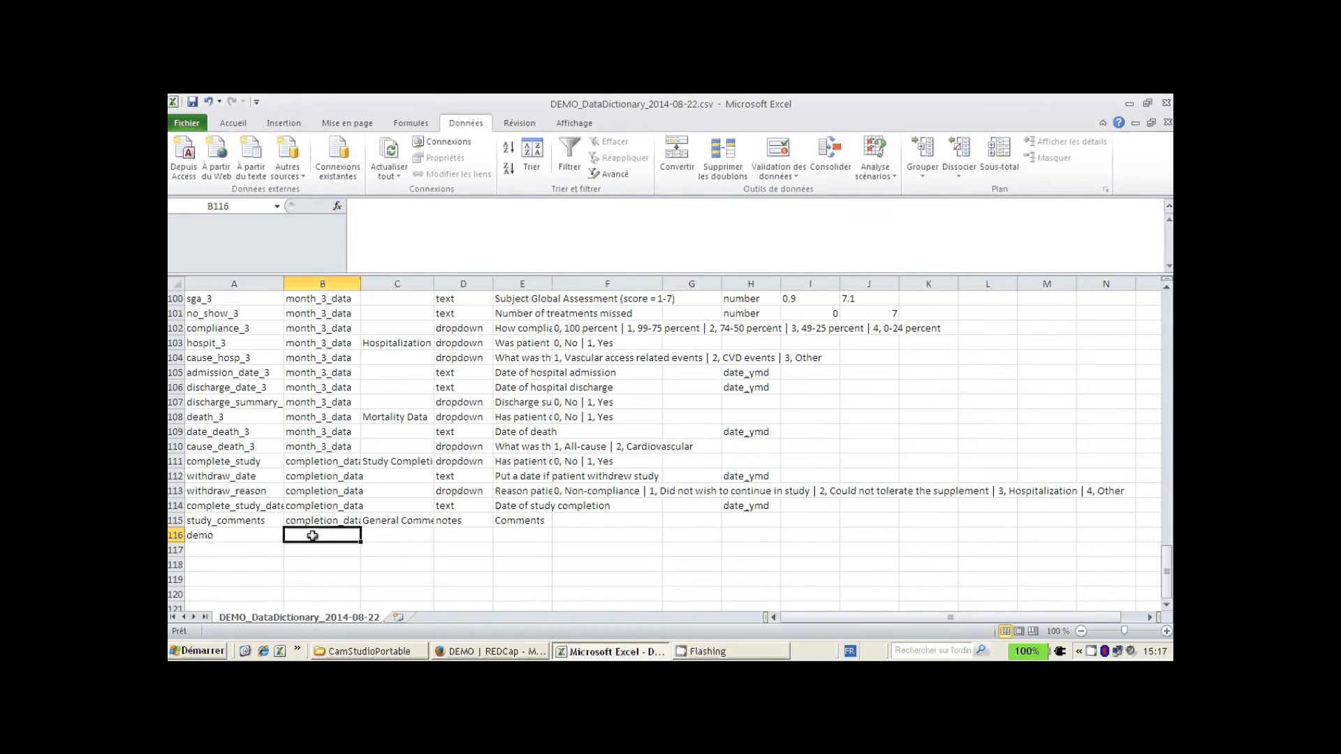
type("demo_form")
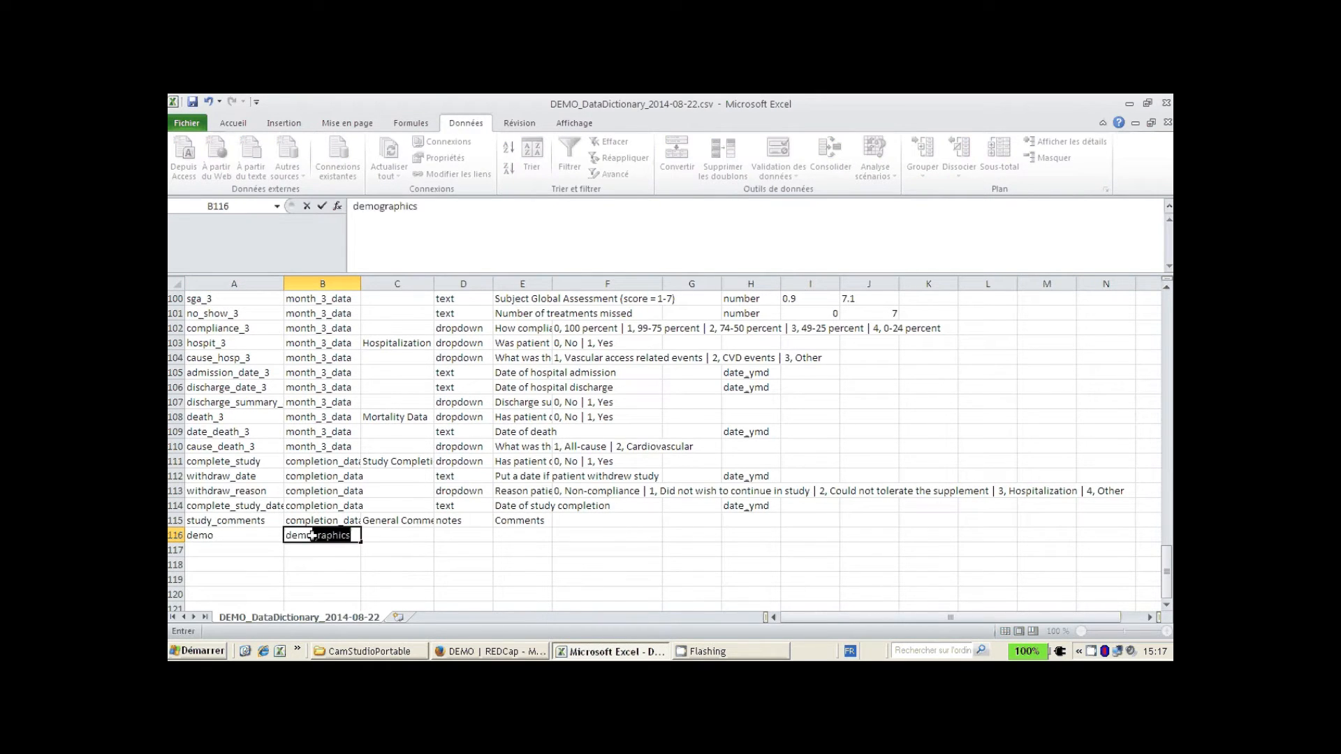
left_click(488, 534)
left_click(475, 404)
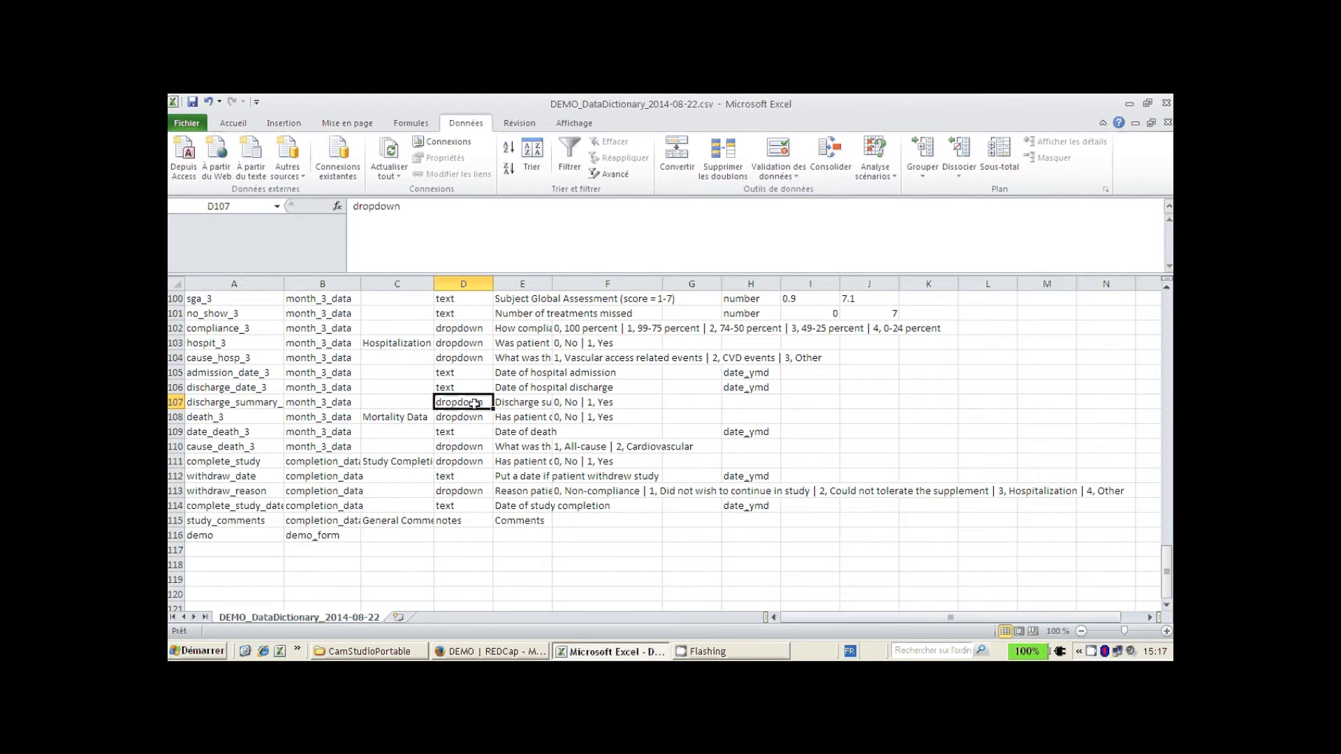
key("ctrl+c")
left_click(447, 537)
key("ctrl+v")
- Label the field Demo and copy the 0, No | 1, Yes choices from F108 into F116
left_click(531, 402)
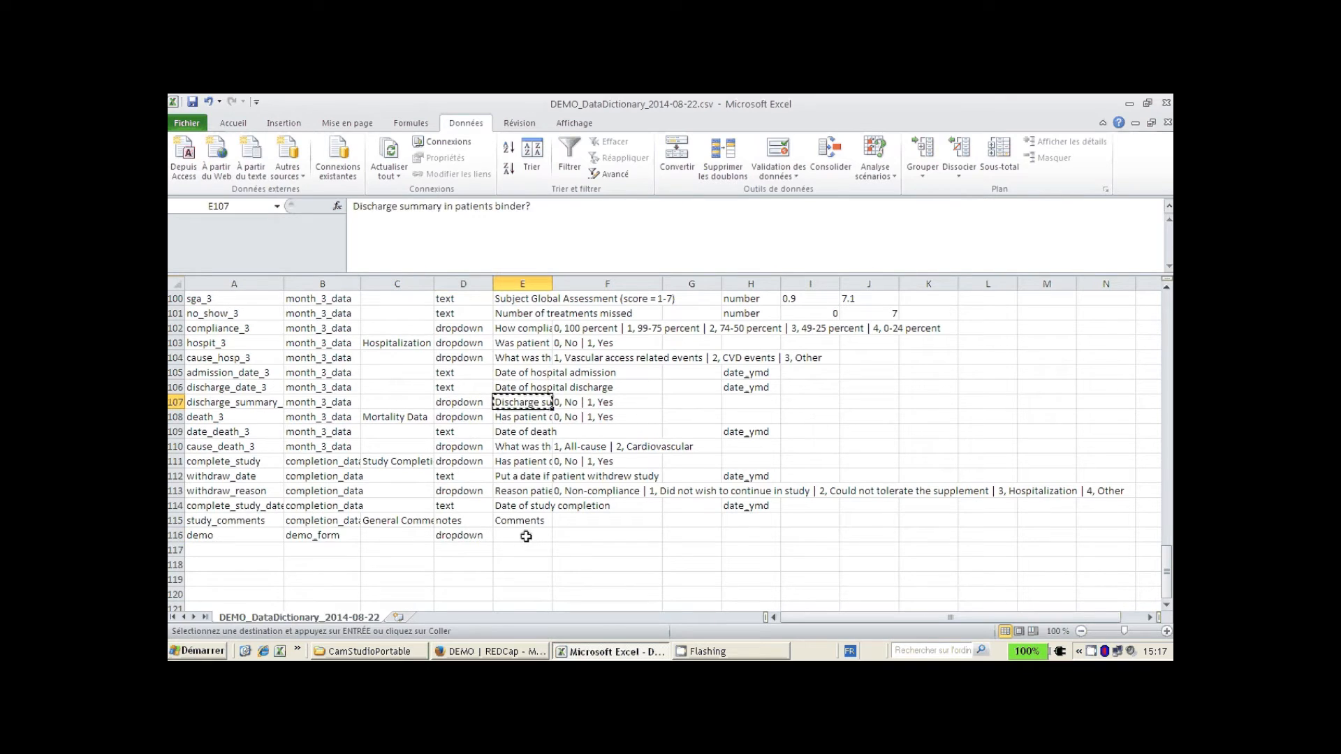
double_click(526, 535)
type("D")
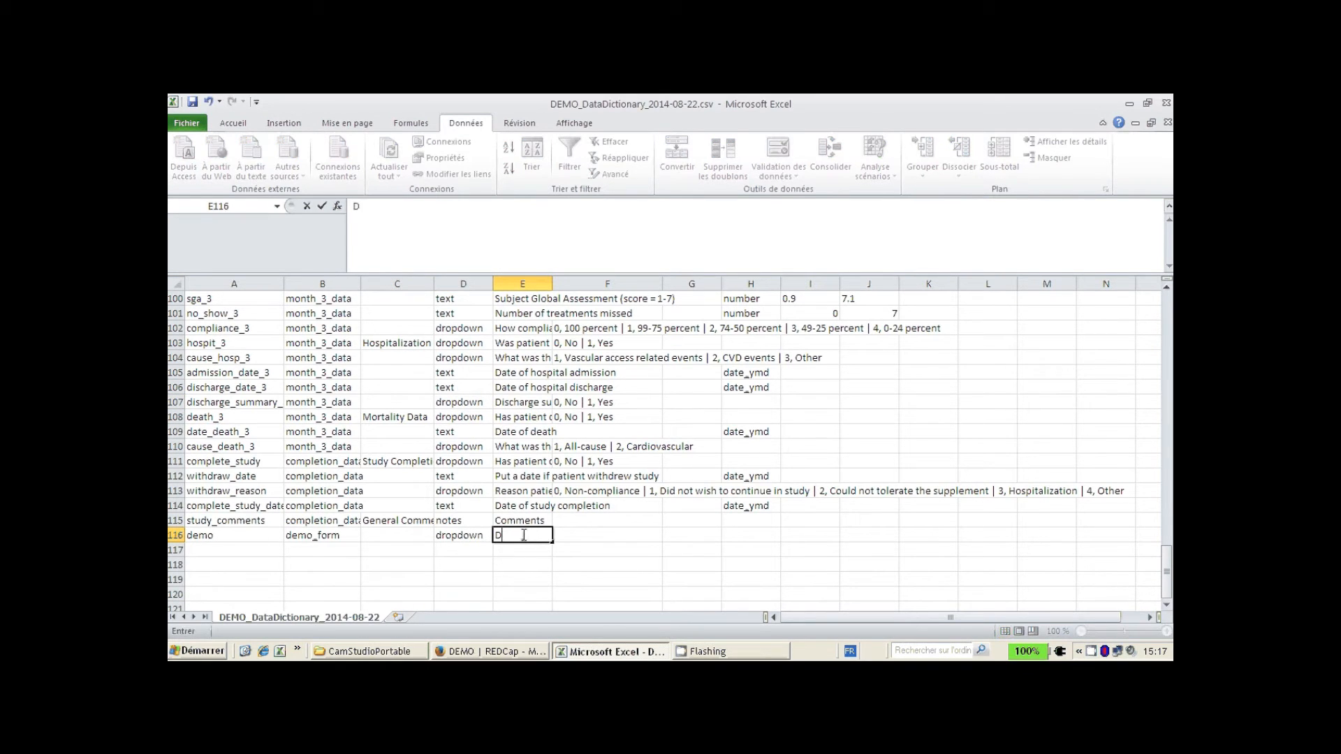
type("emo")
left_click(571, 420)
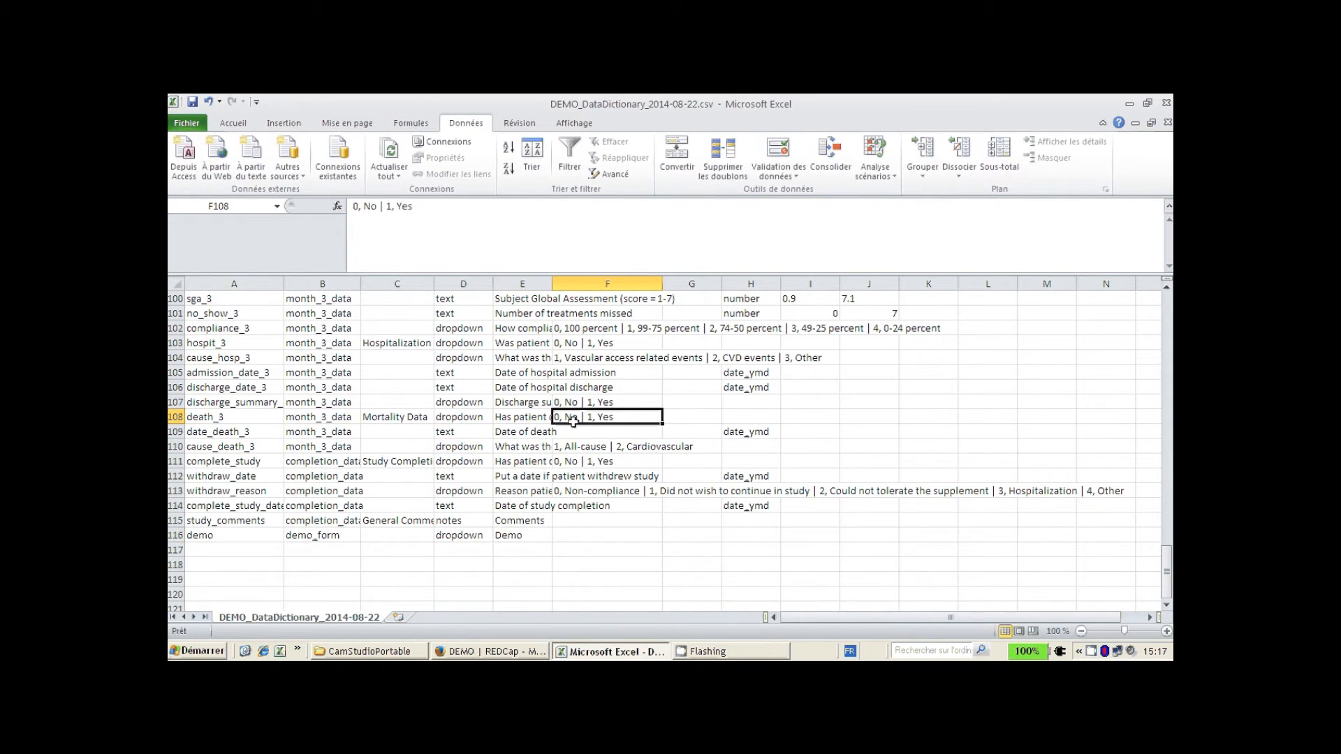
key("ctrl+c")
left_click(583, 535)
key("ctrl+v")
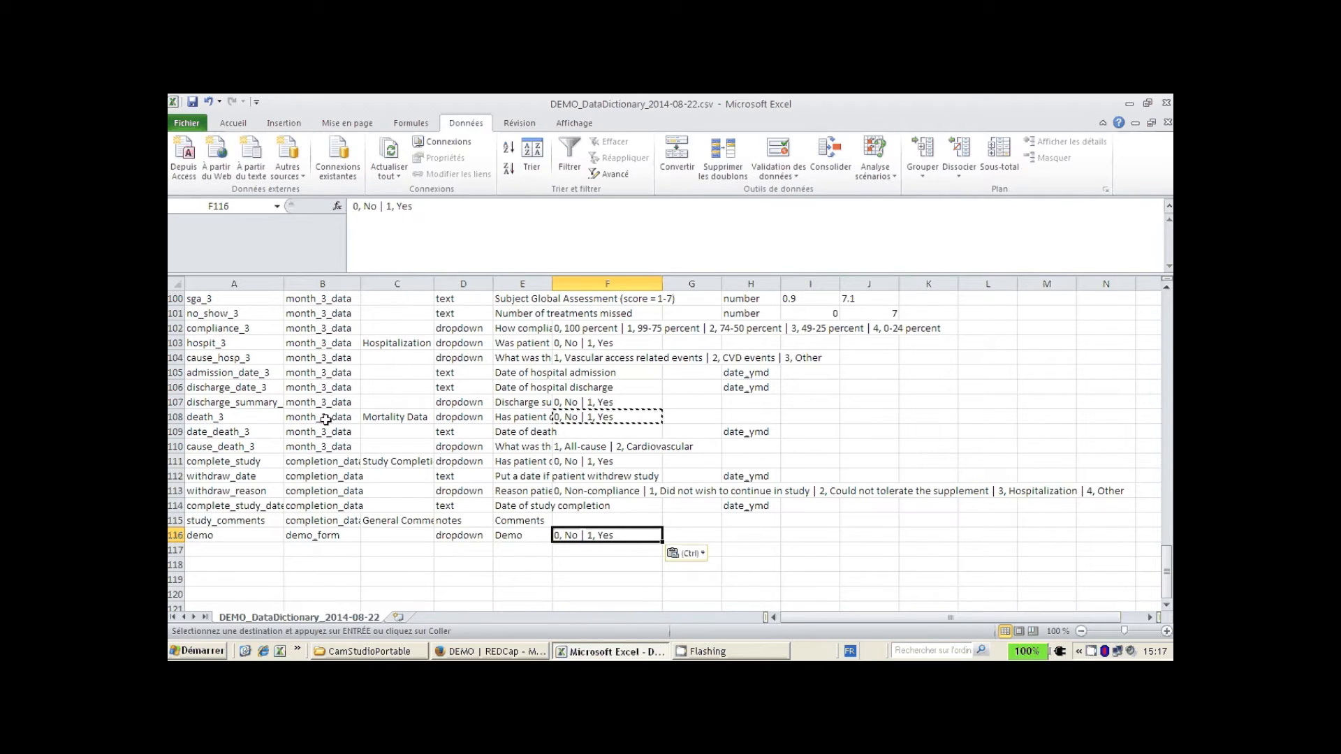
left_click(241, 534)
- Save the dictionary to the Desktop as tab-delimited text DEMO_DataDictionary_2014-08-22.txt
left_click(185, 123)
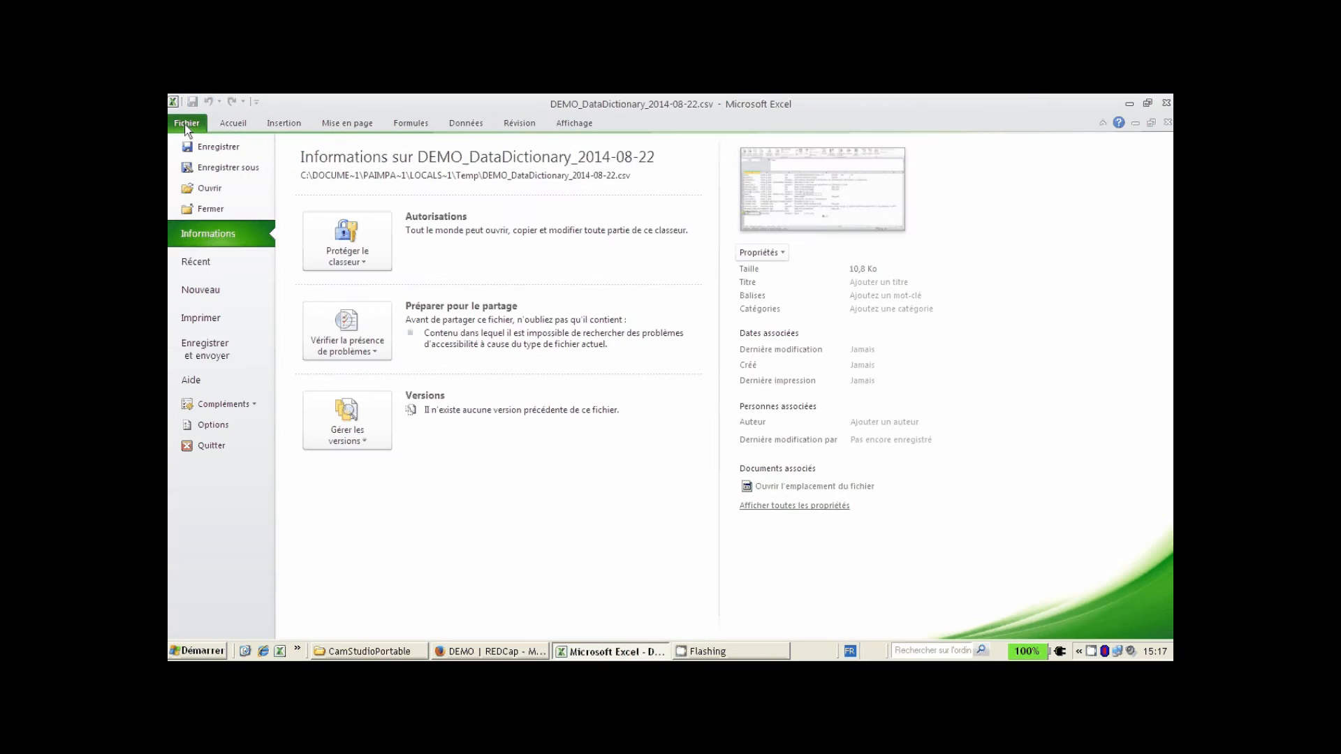
left_click(203, 146)
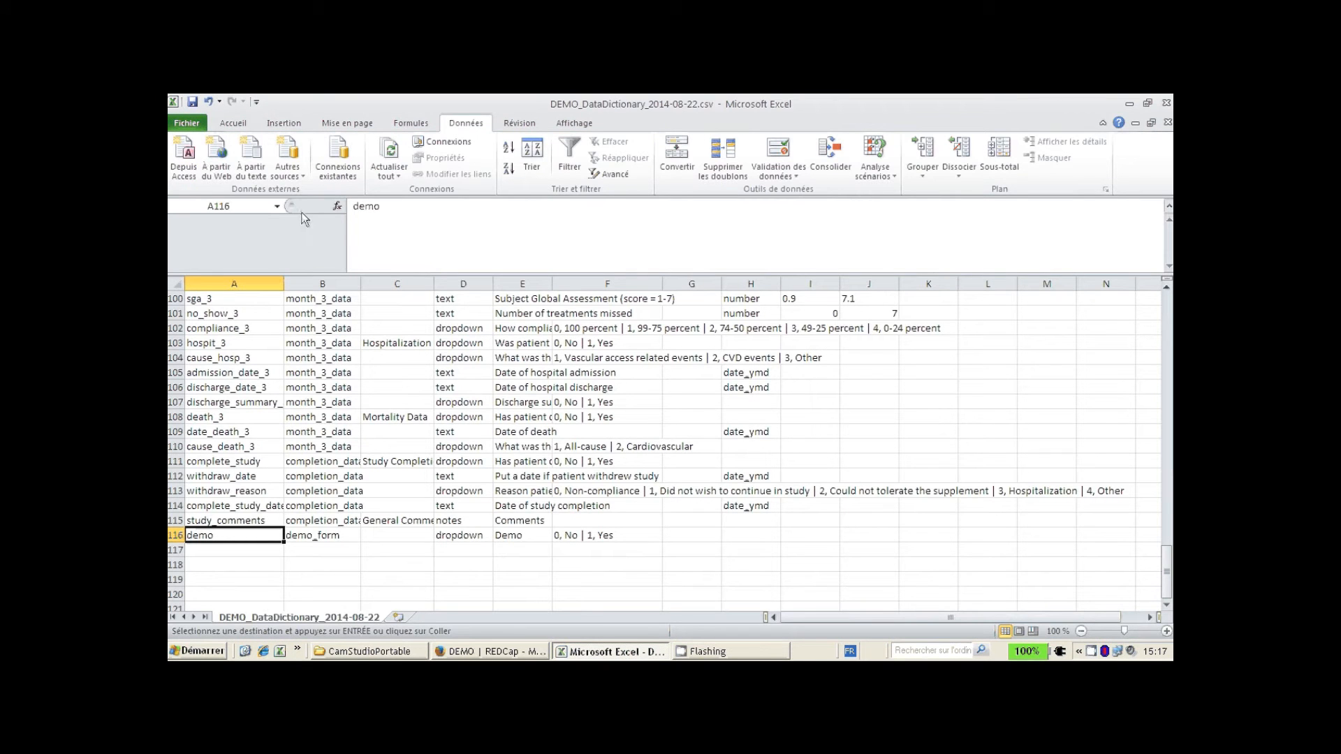
left_click(420, 256)
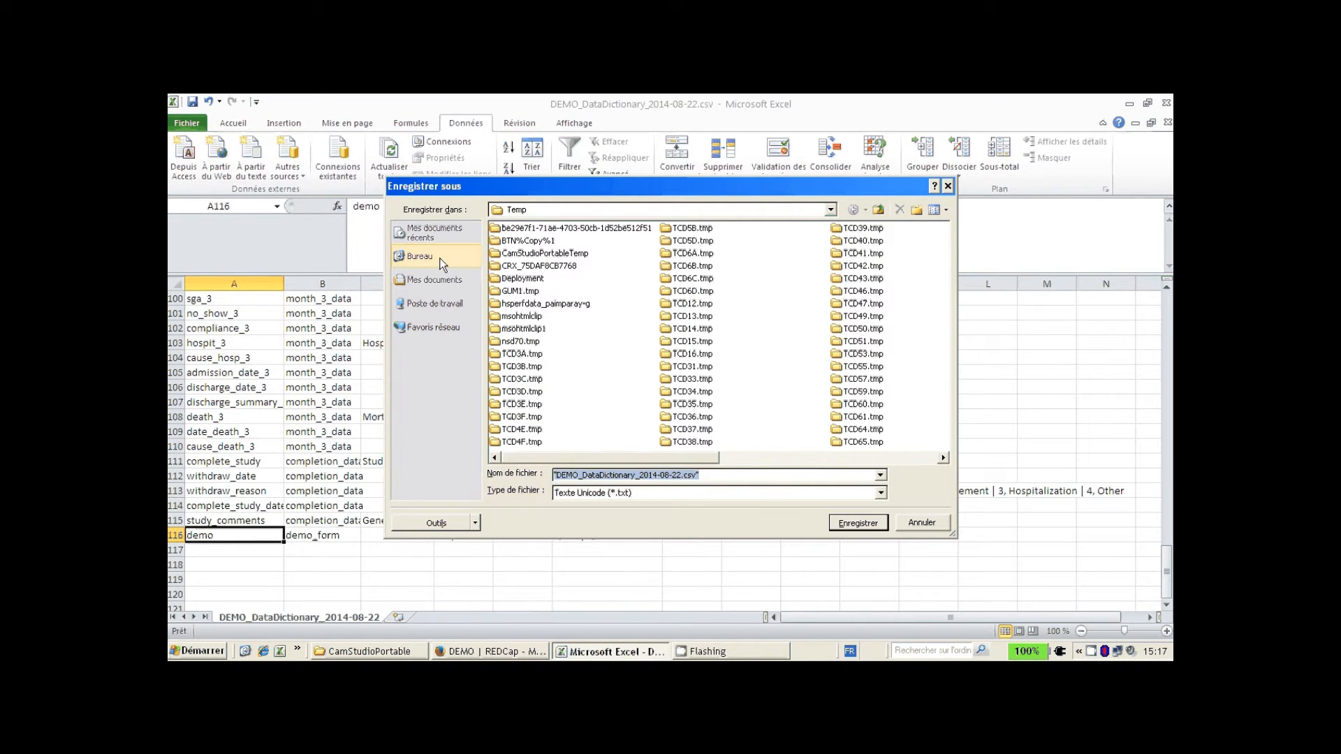
left_click(811, 497)
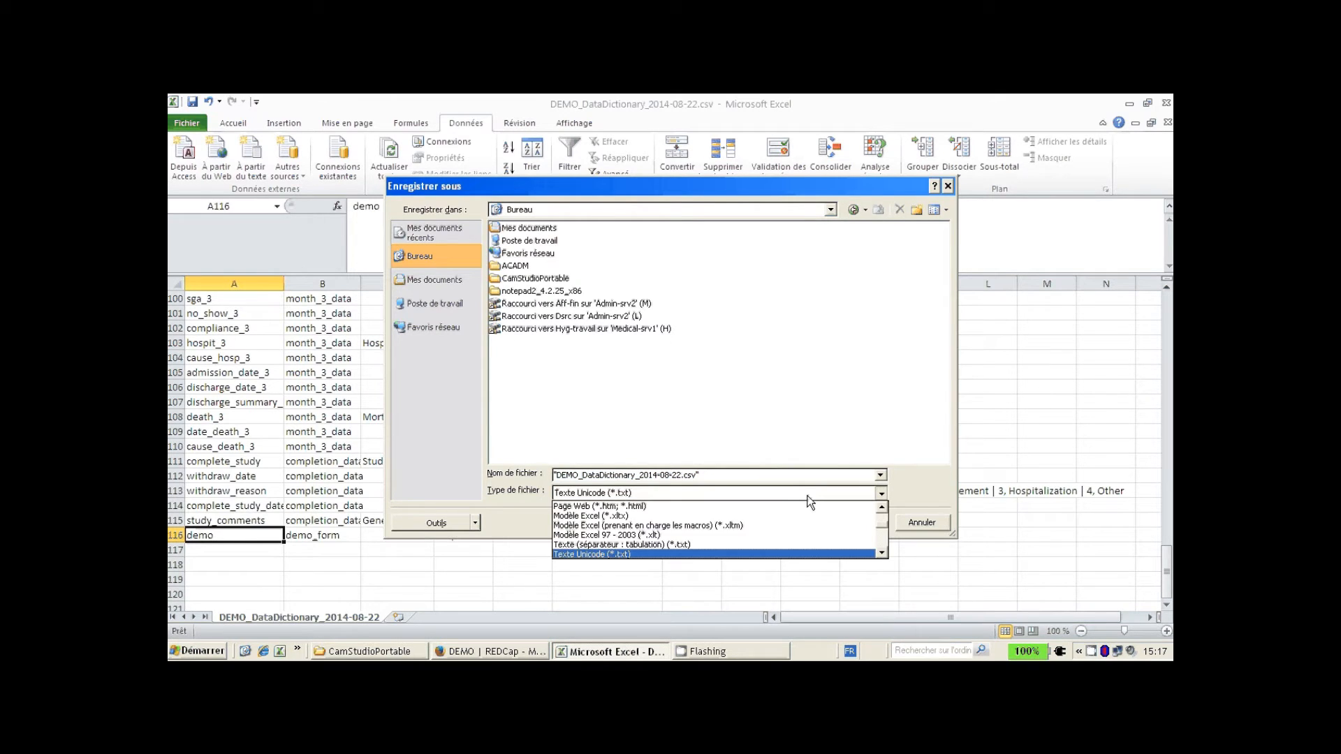
left_click(733, 544)
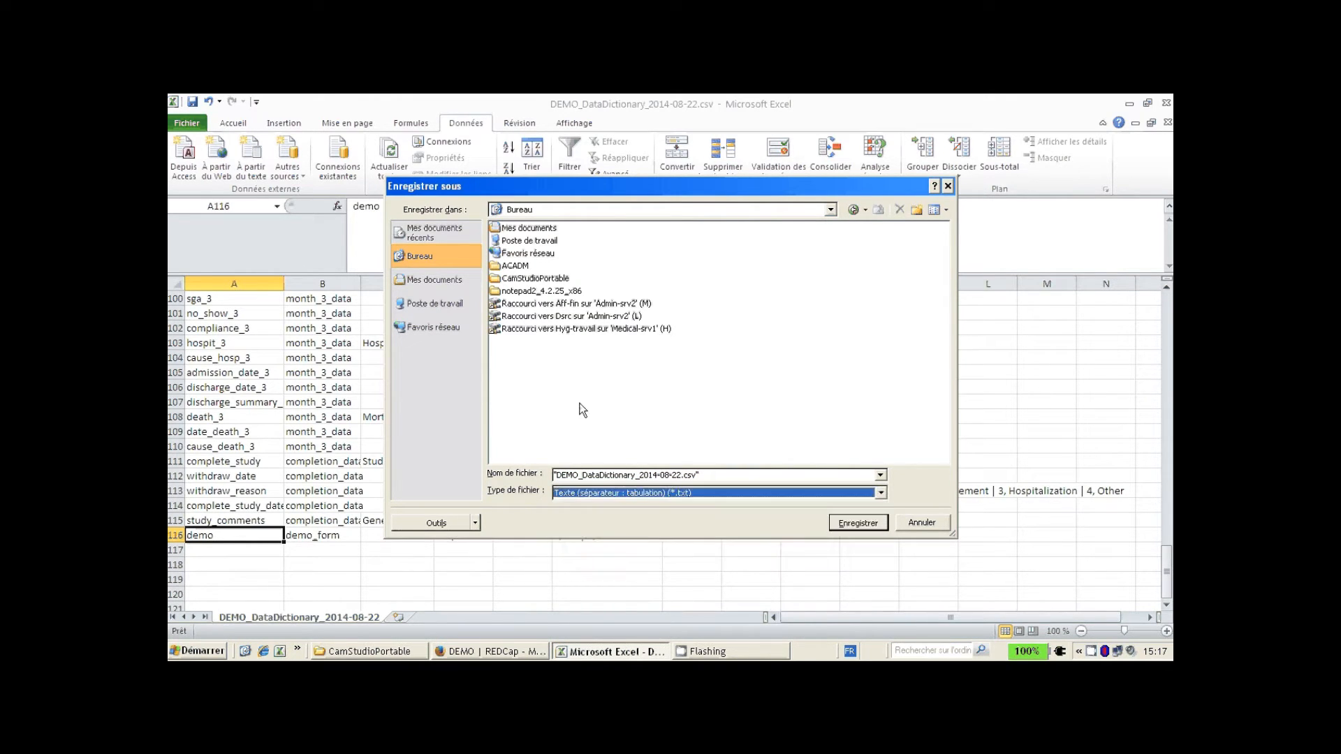
left_click(696, 477)
left_click_drag(696, 476, 685, 477)
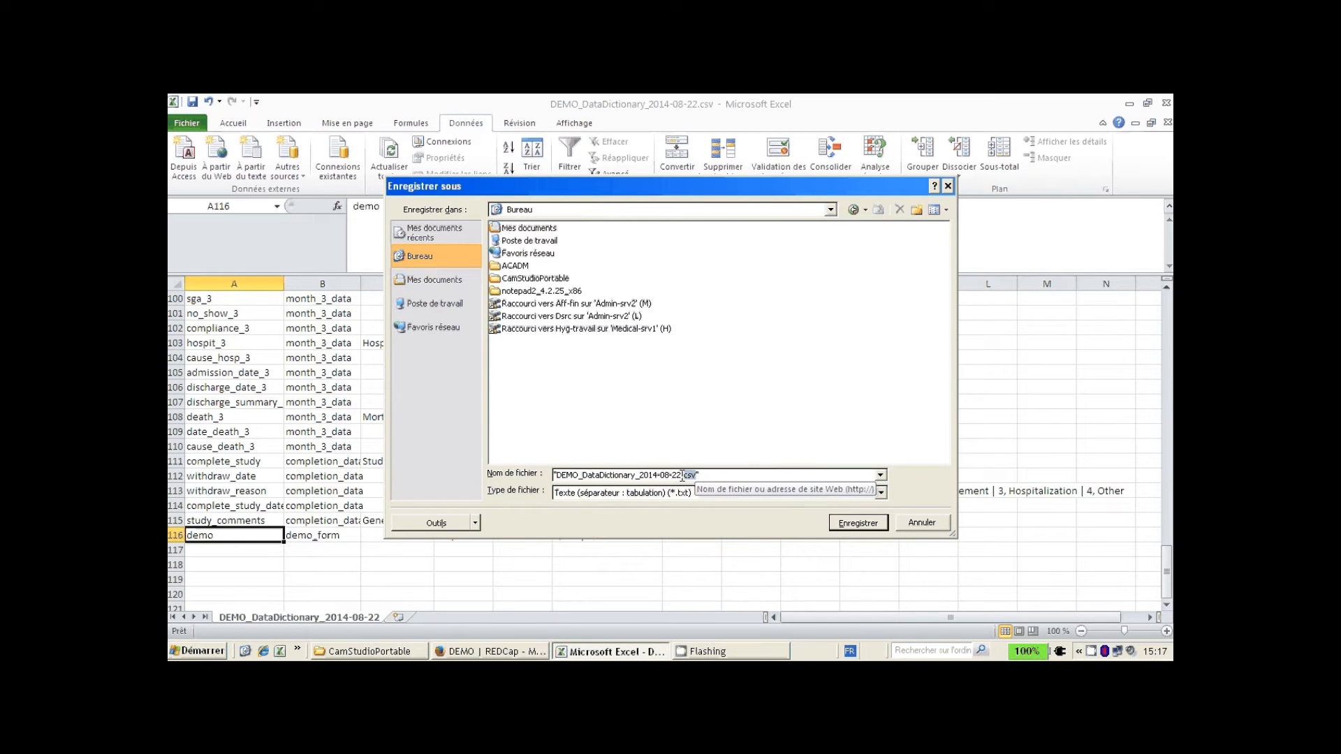
type("txt")
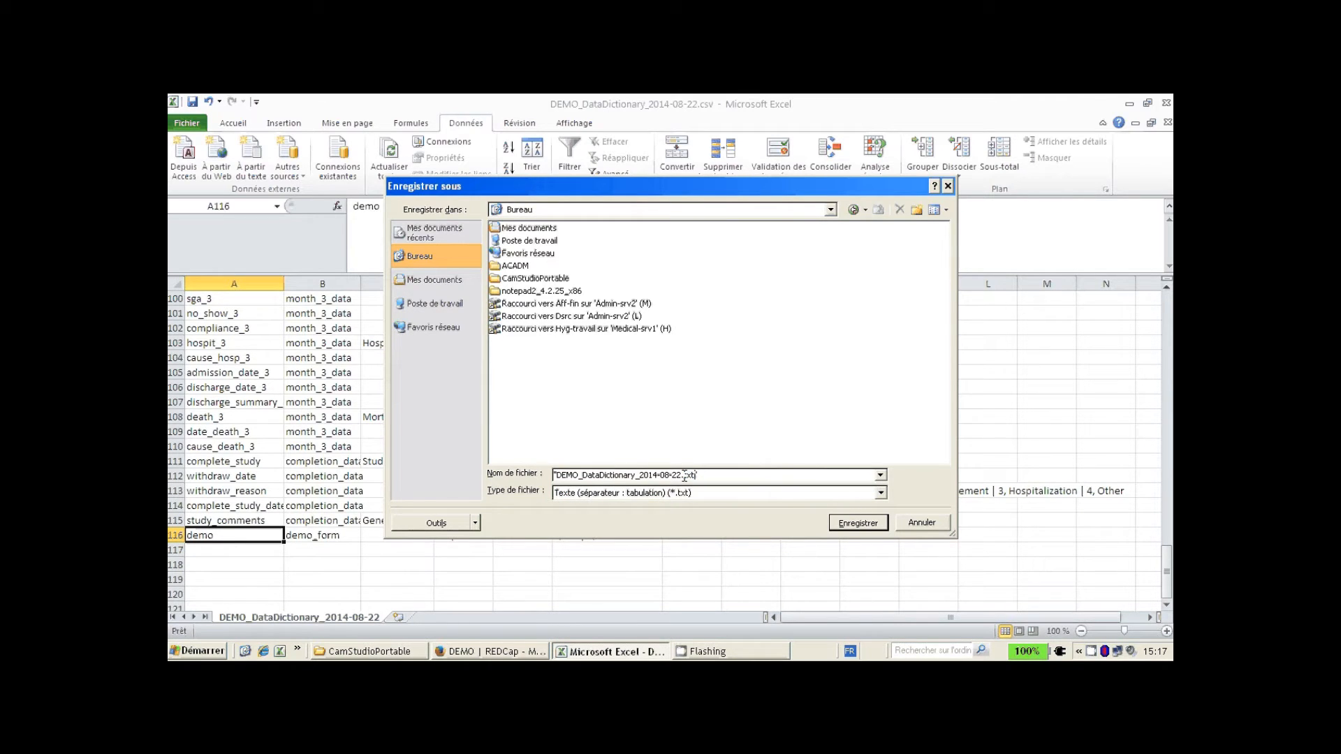
left_click(852, 521)
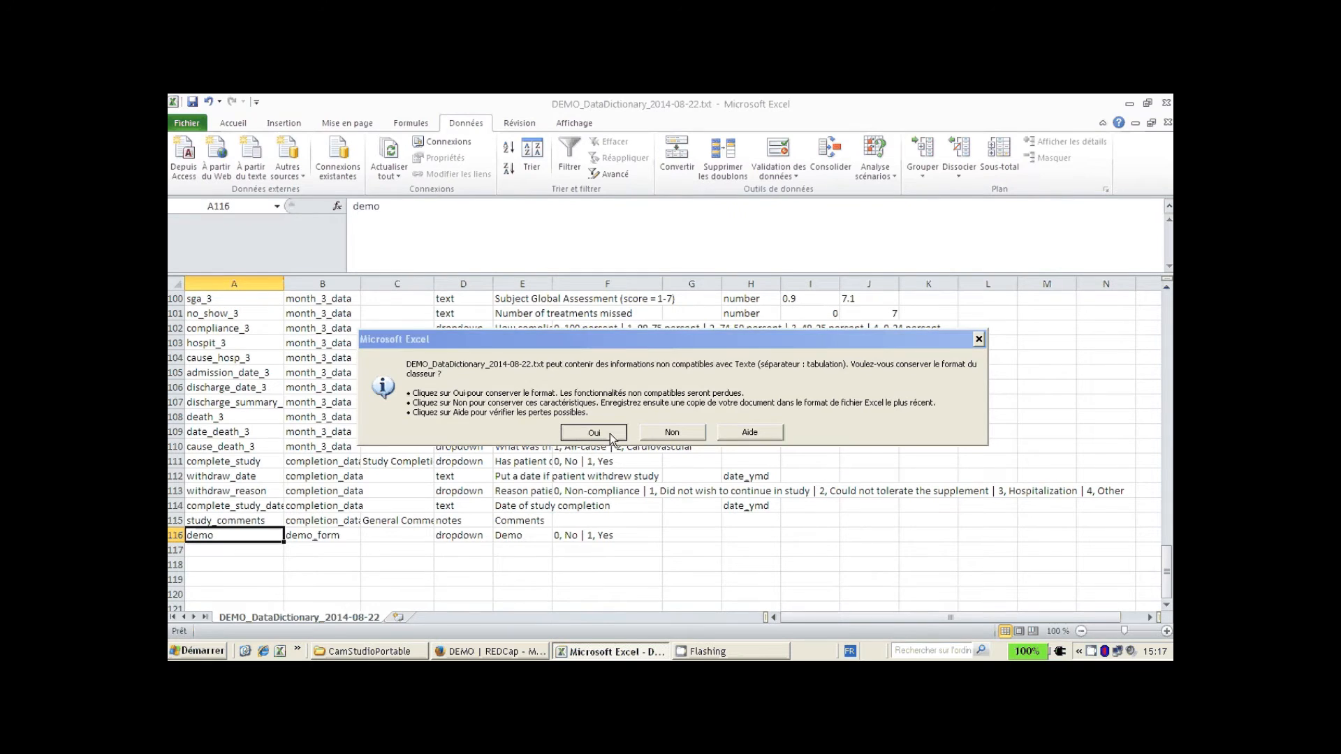
left_click(594, 433)
- Close the workbook and exit Excel
left_click(1166, 122)
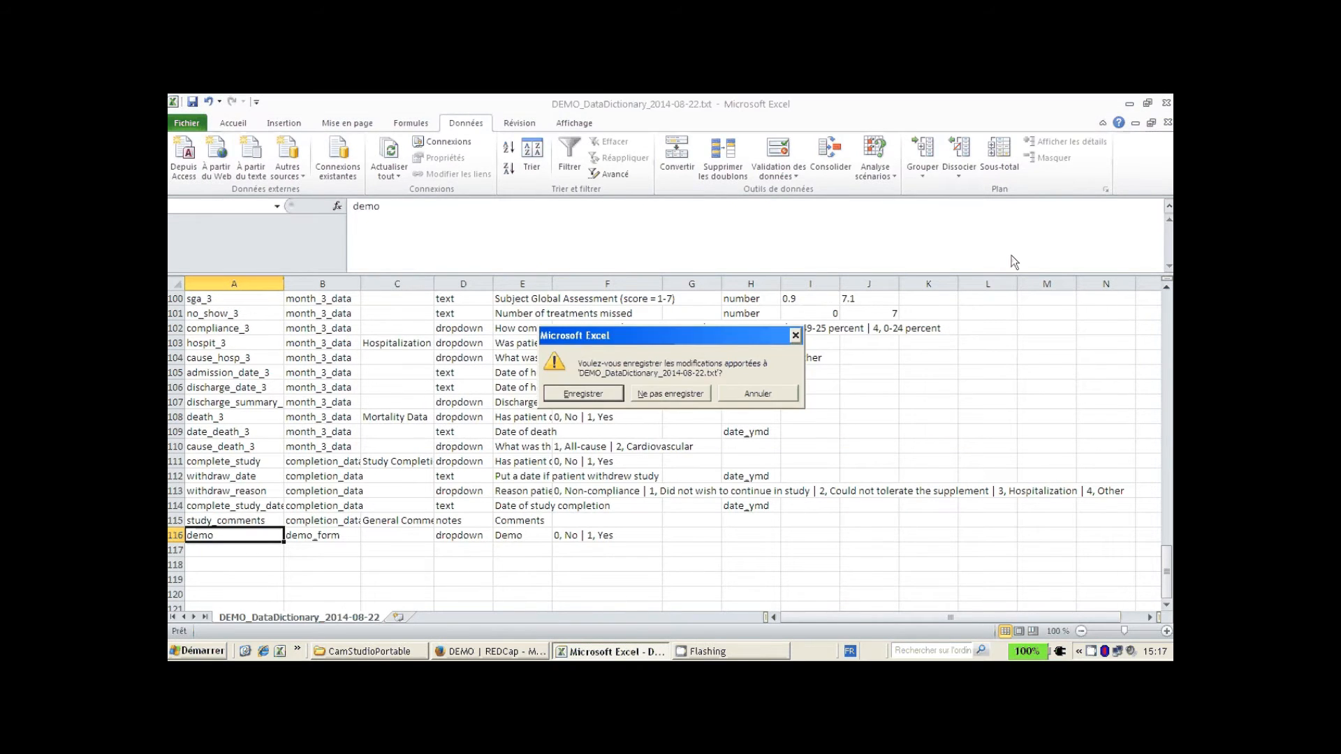
left_click(673, 400)
left_click(1166, 103)
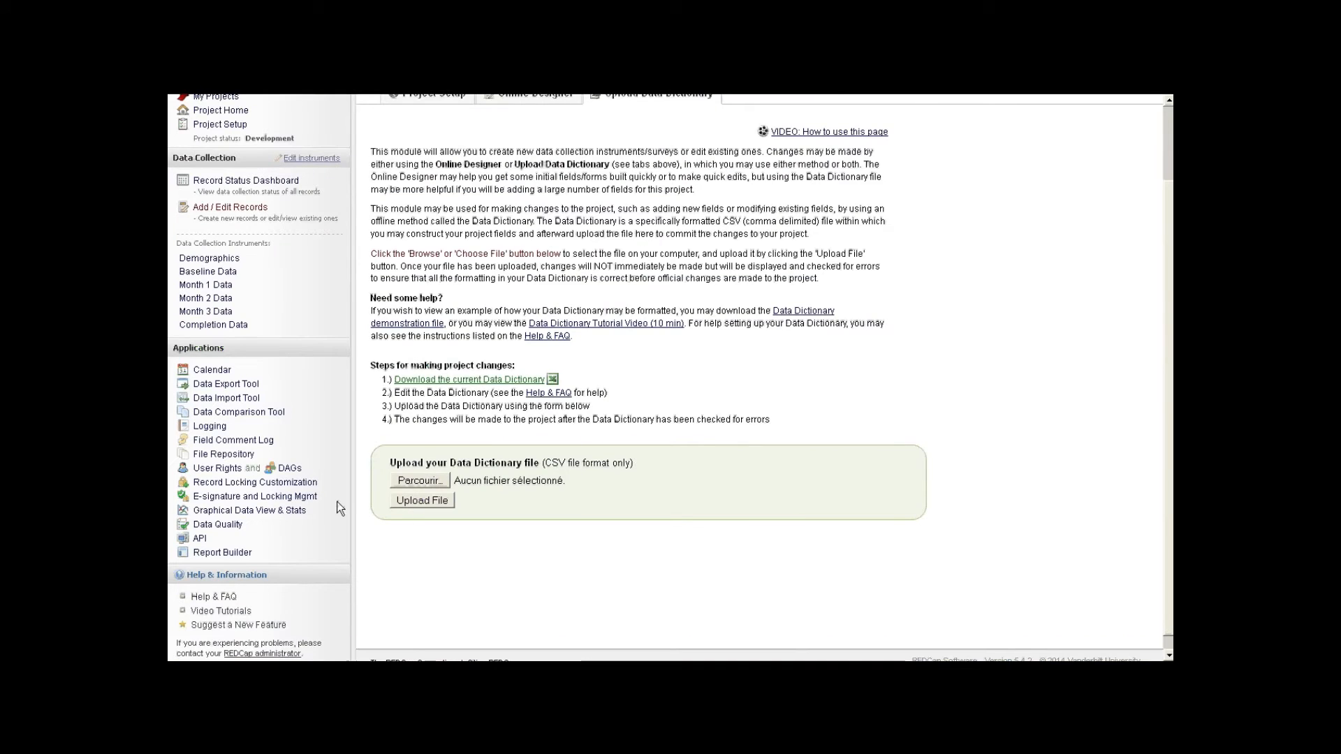
- Open DEMO_DataDictionary_2014-08-22.txt from the desktop in Notepad2 using Open with
key("super")
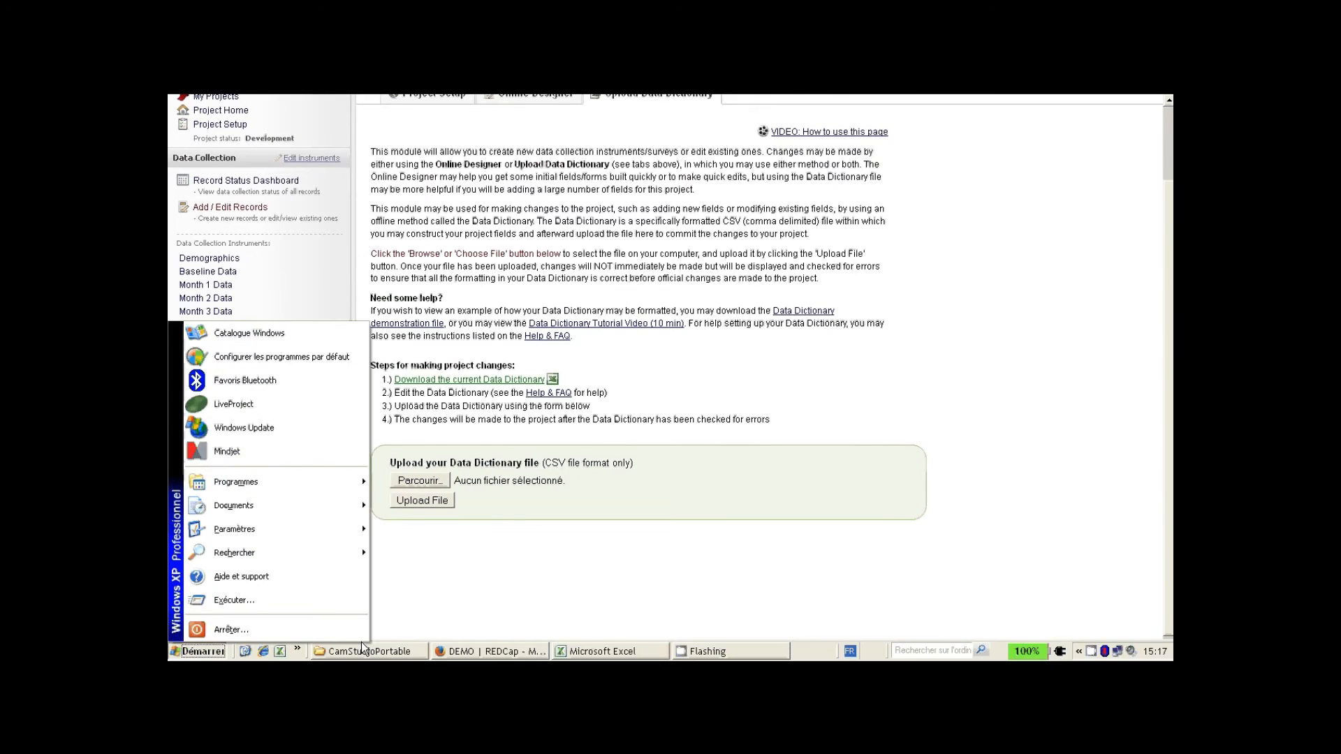
left_click(245, 653)
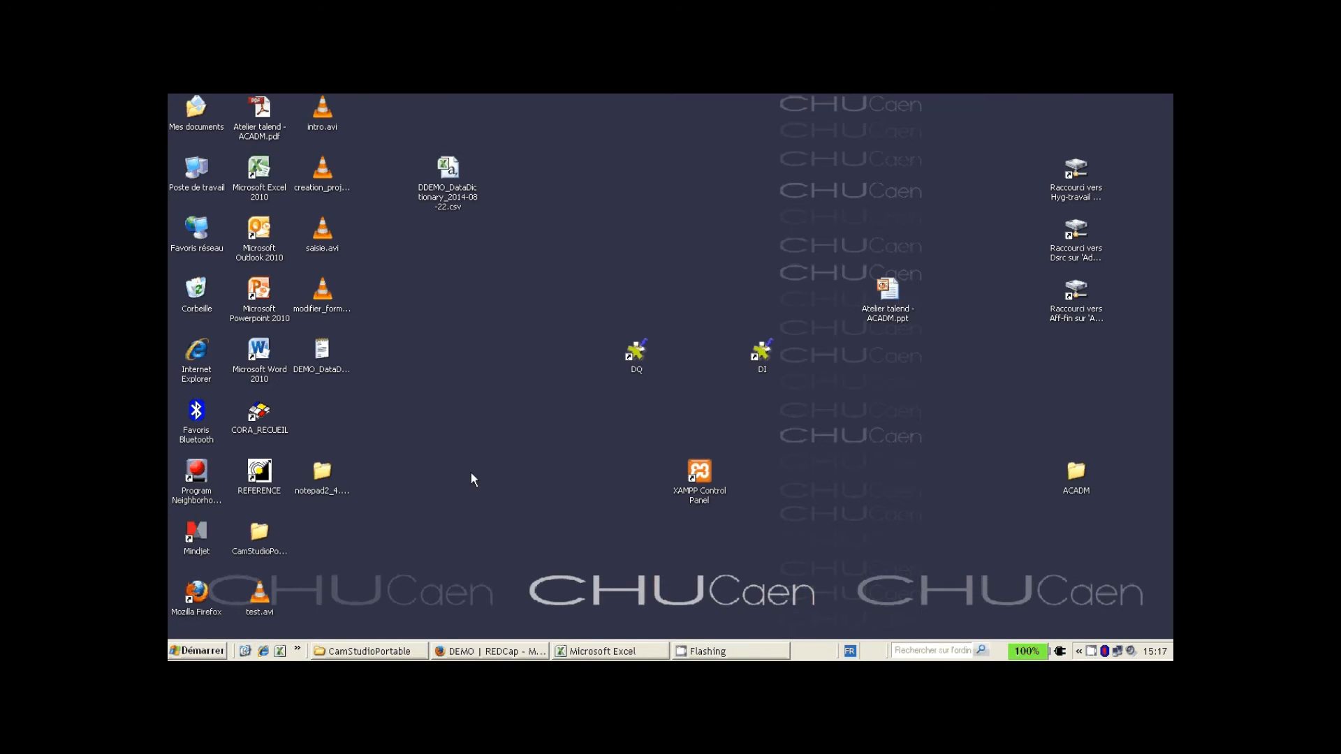
left_click(345, 365)
right_click(339, 354)
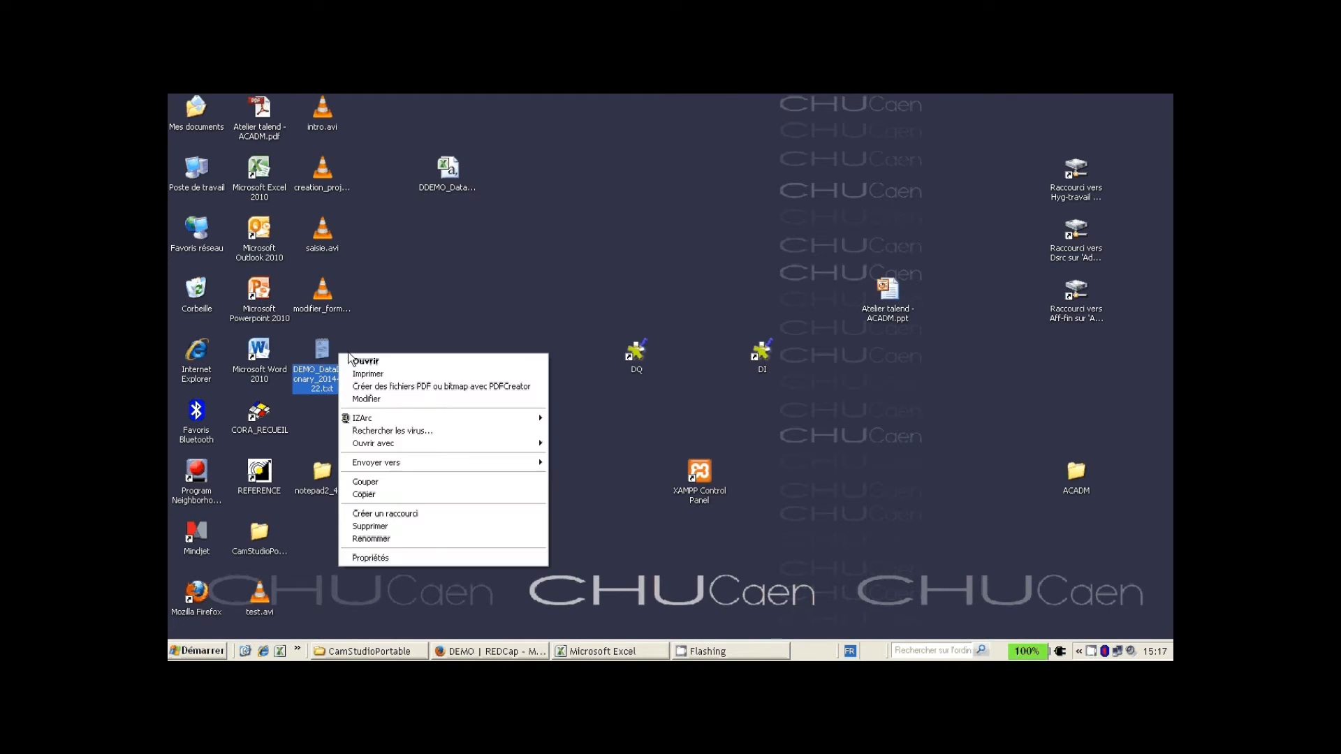
mouse_move(387, 465)
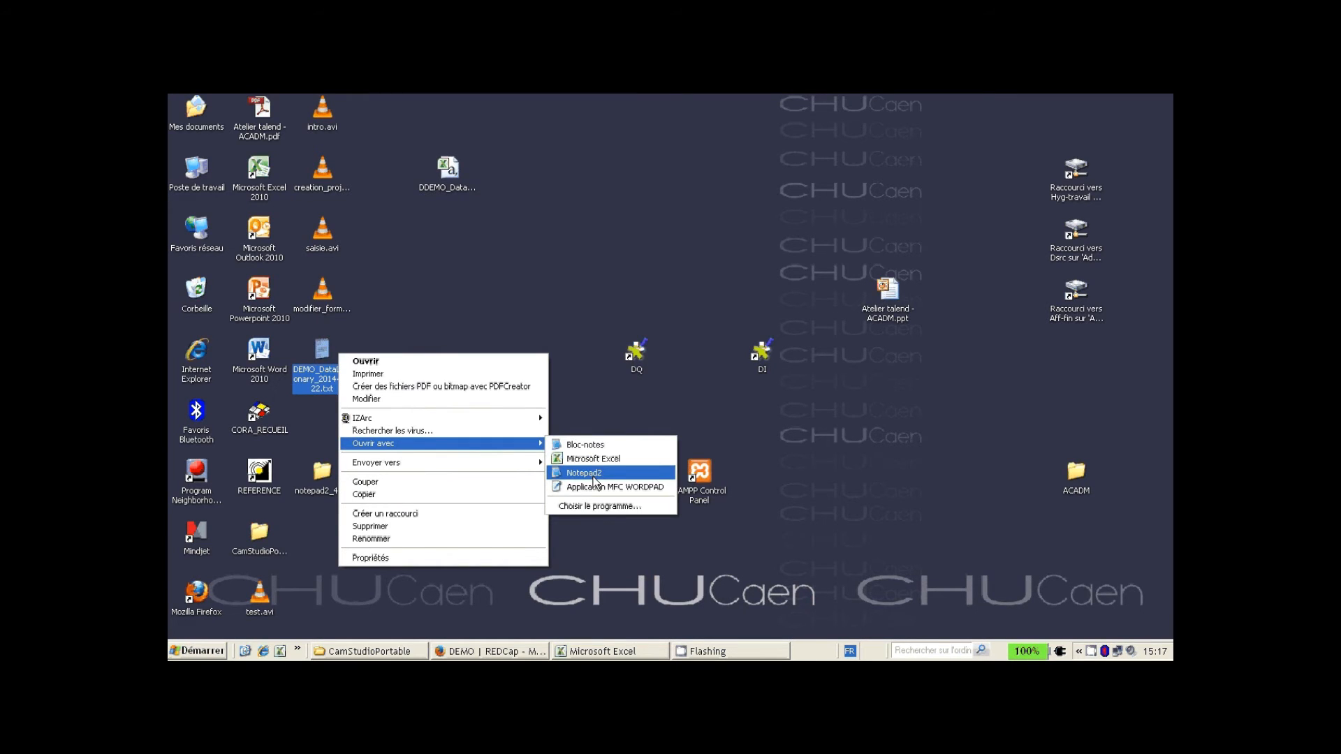
left_click(632, 474)
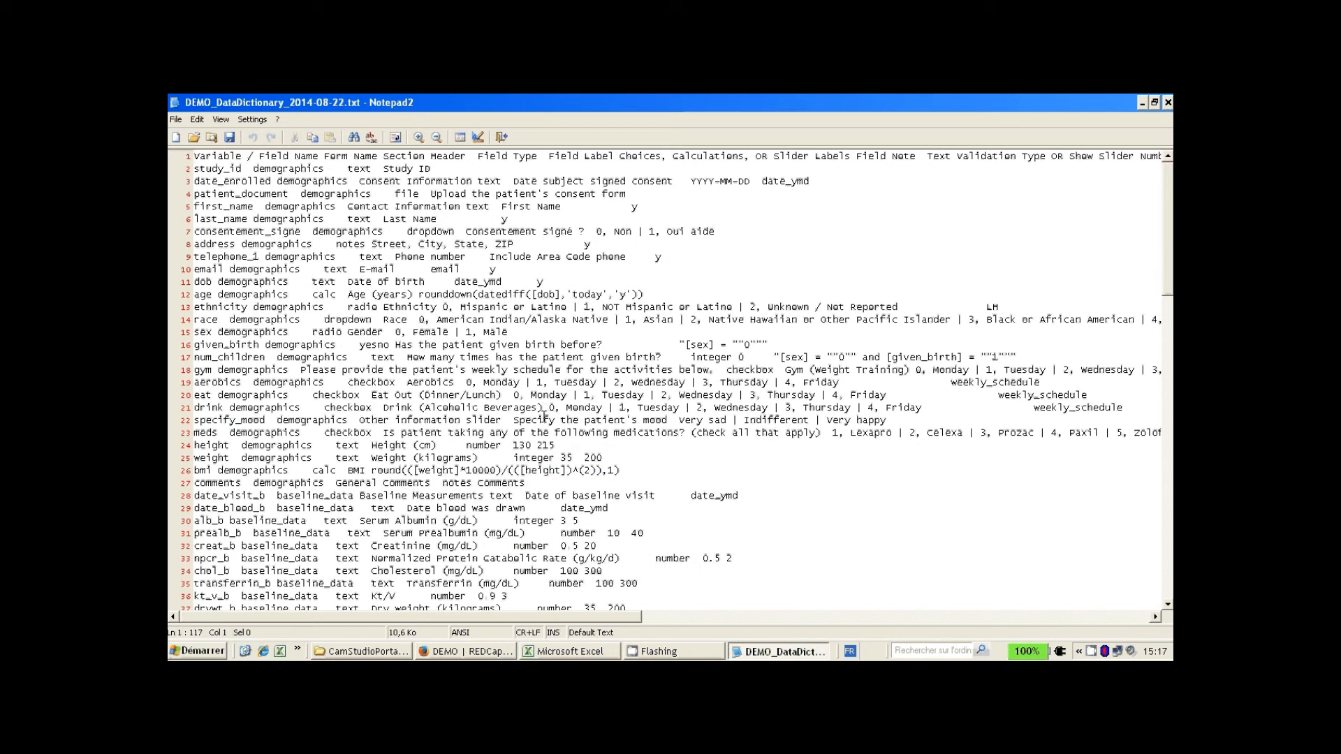
- Replace every \t with a comma using regular-expression search, making 1740 replacements
key("ctrl+h")
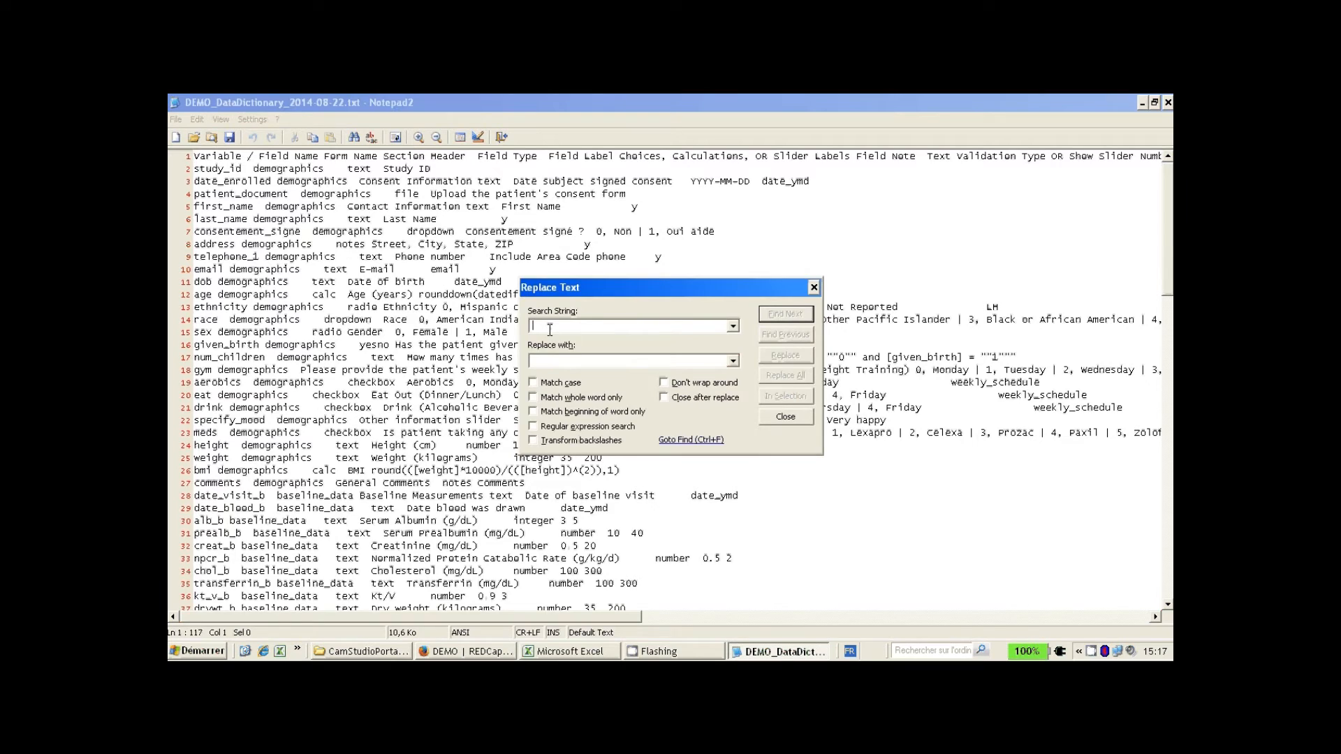
type("\\t")
left_click(540, 361)
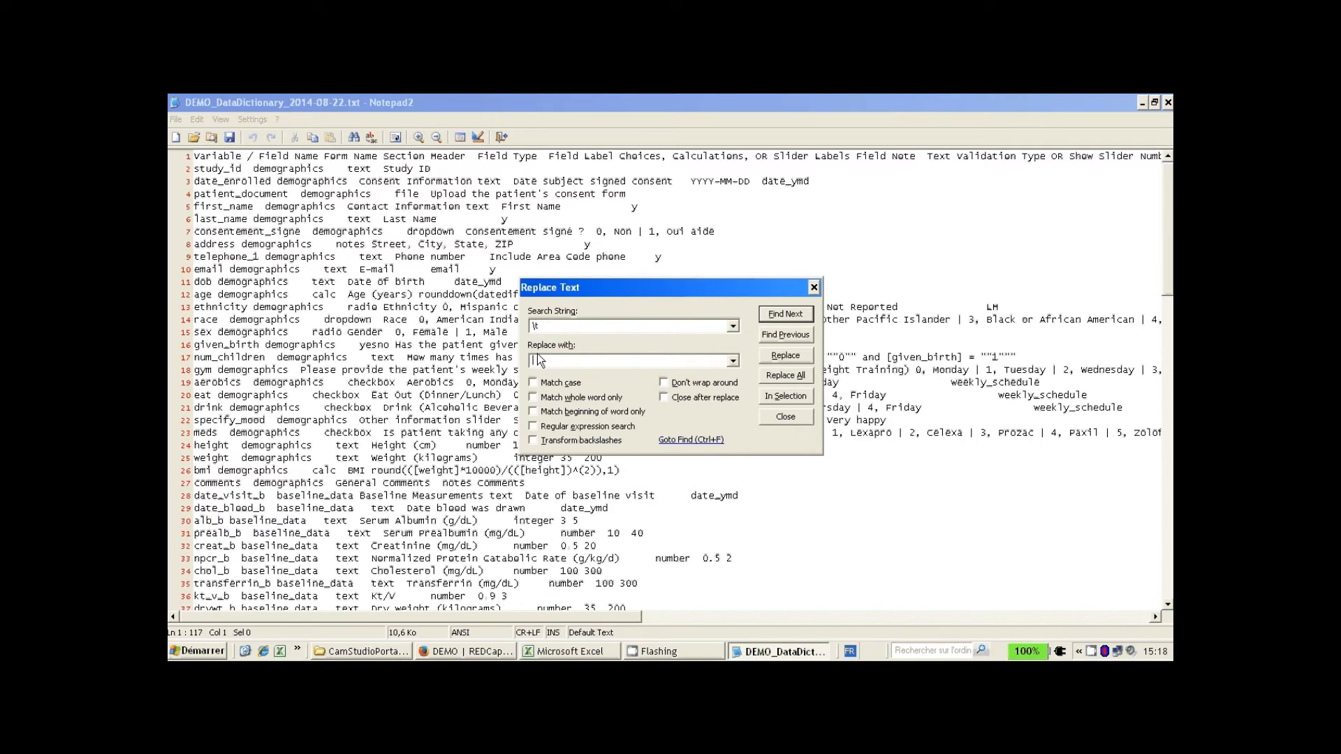
type(",")
left_click(566, 427)
left_click(786, 377)
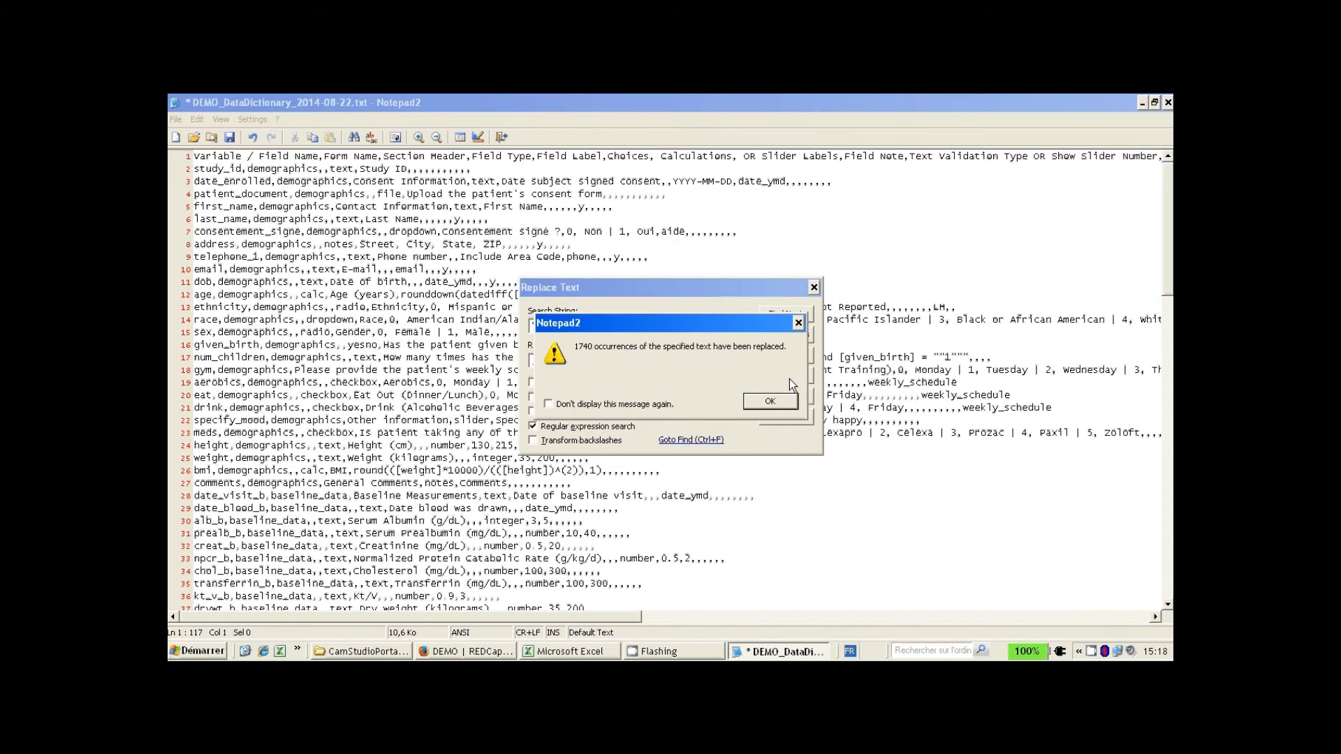
left_click(746, 405)
- Close the replace dialog and Notepad2, answering the unsaved-changes prompt
left_click(813, 287)
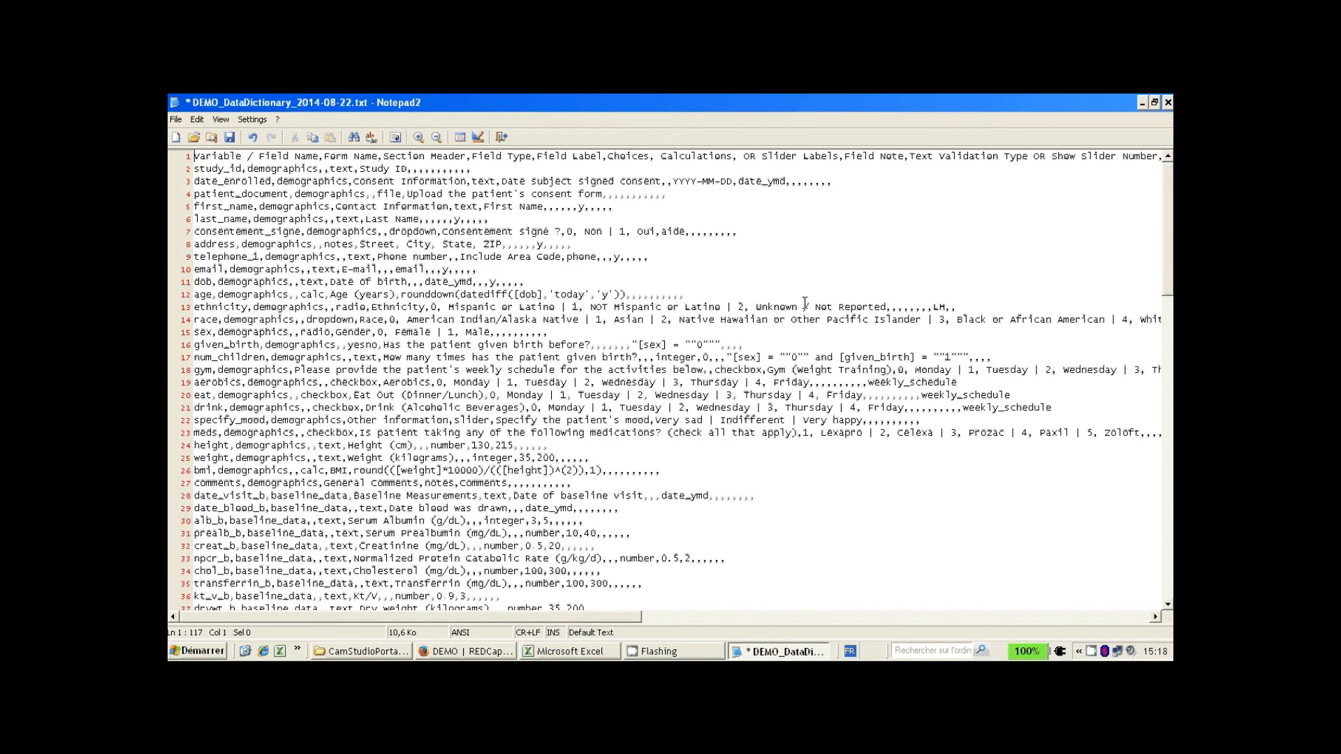
left_click(1167, 103)
left_click(629, 414)
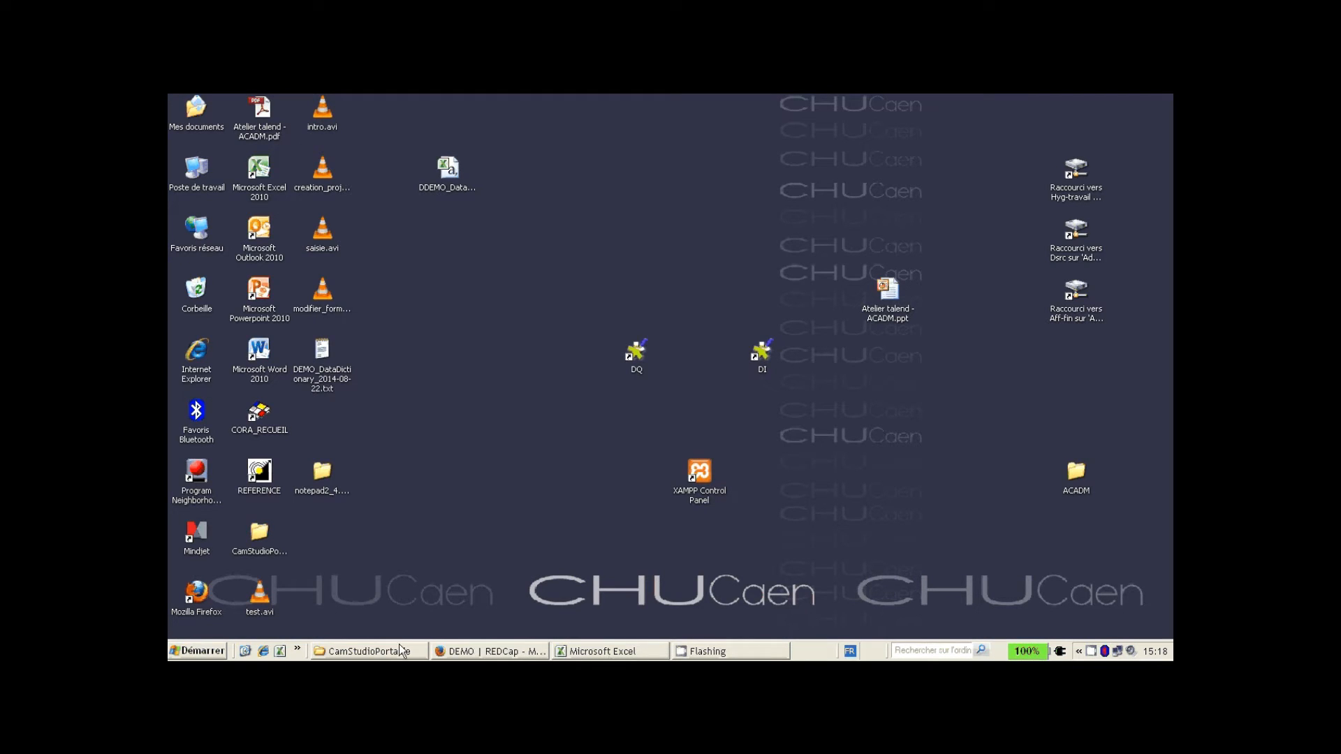
- Upload DDEMO_DataDictionary_2014-08-22.csv on REDCap's data dictionary page for checking
left_click(489, 651)
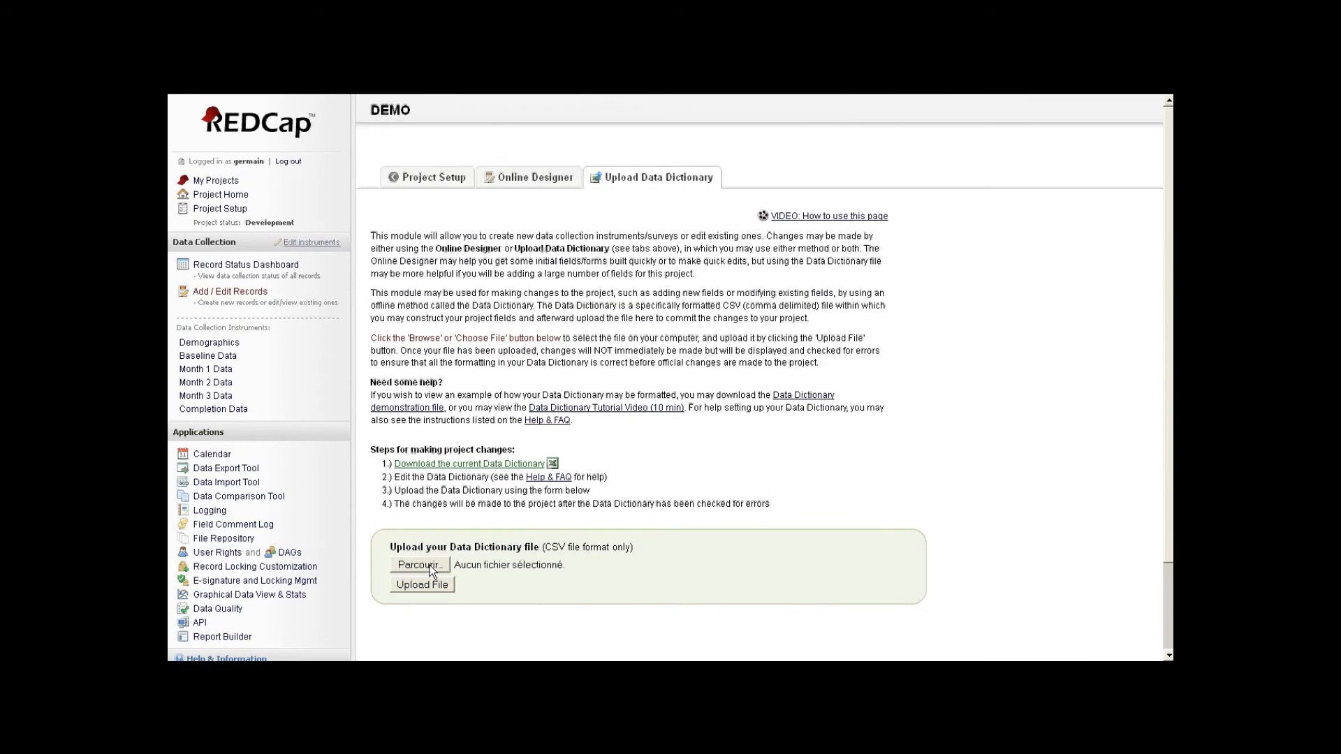
left_click(429, 565)
left_click(354, 314)
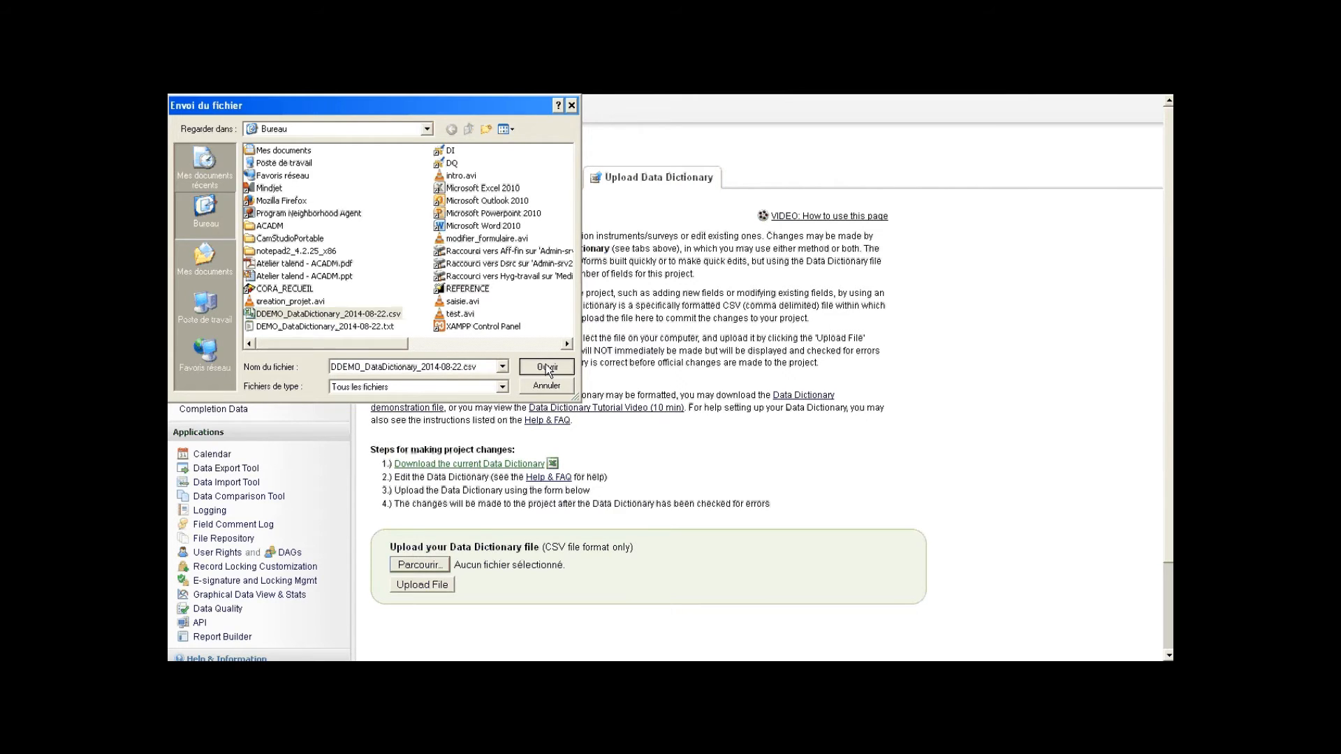
left_click(547, 367)
left_click(447, 588)
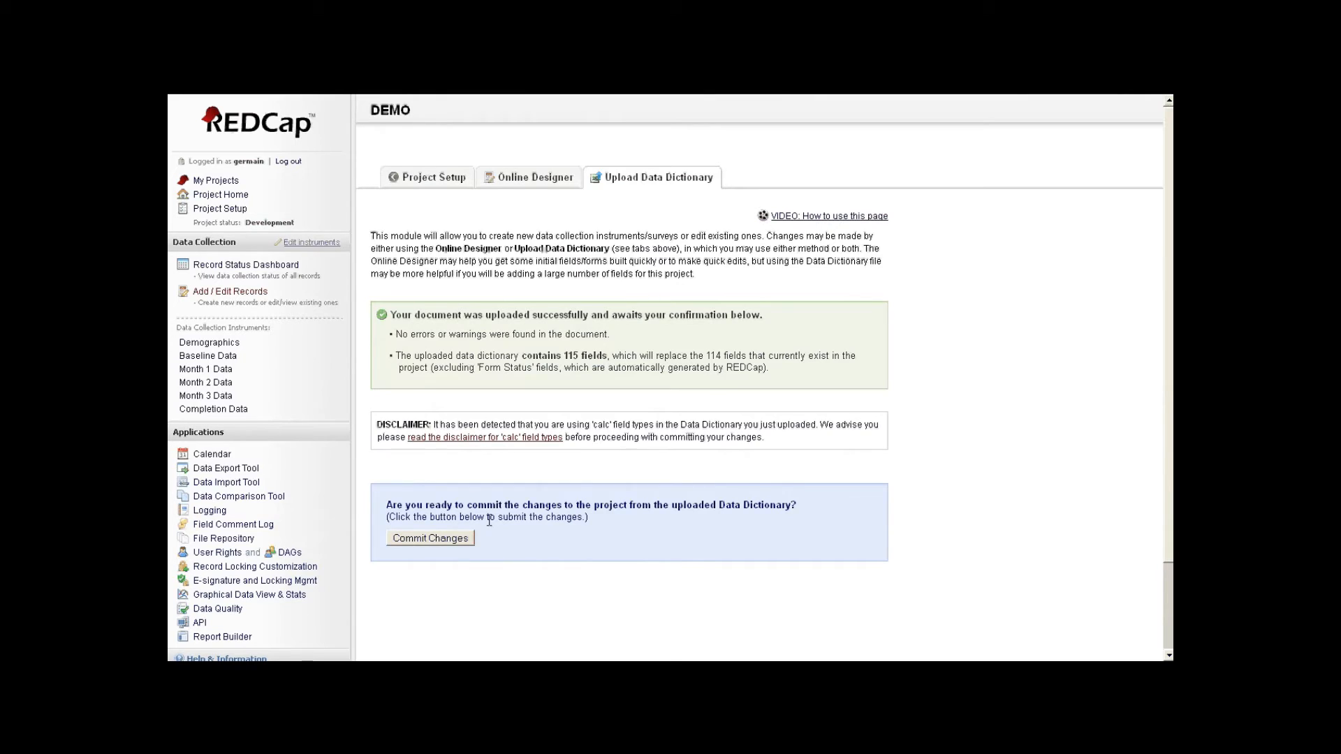
- Commit the uploaded data dictionary changes to add the Demo Form instrument
left_click(446, 538)
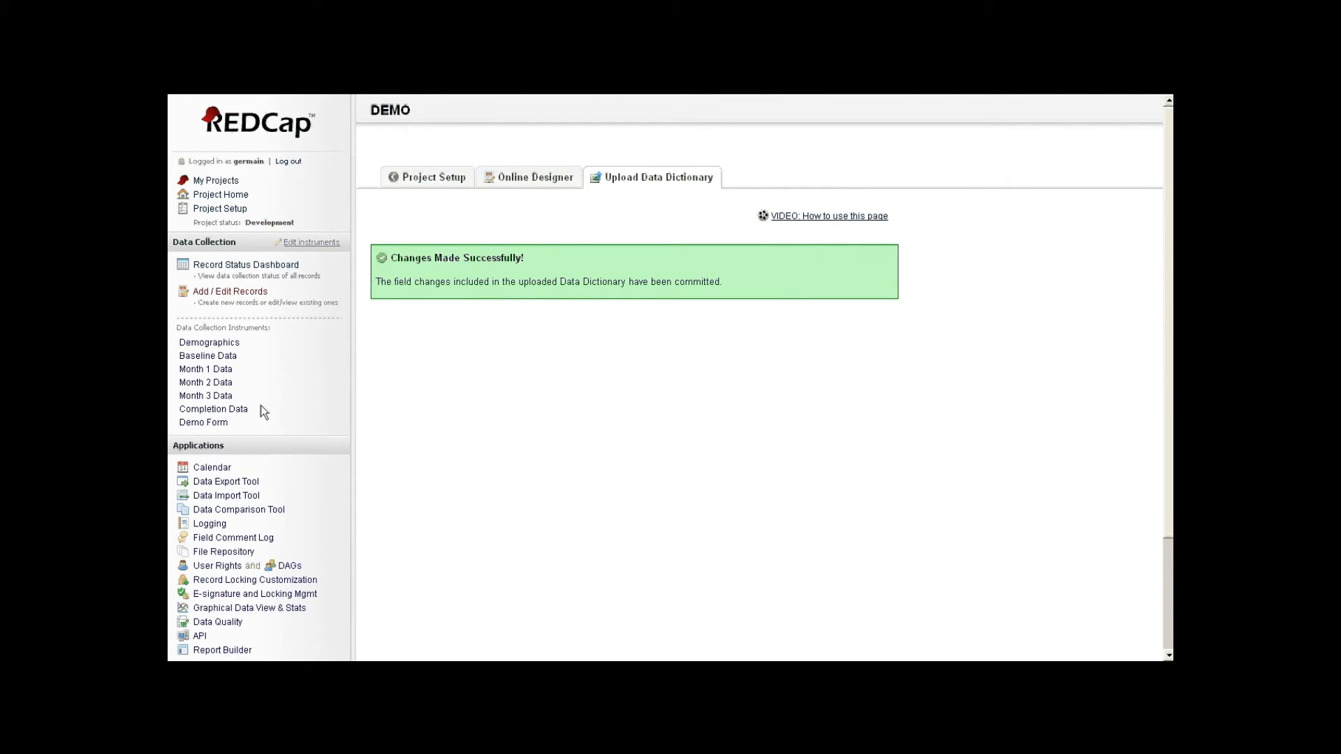
- Open Demo Form, view record 007 from the Incomplete Records list, then leave the form
left_click(199, 424)
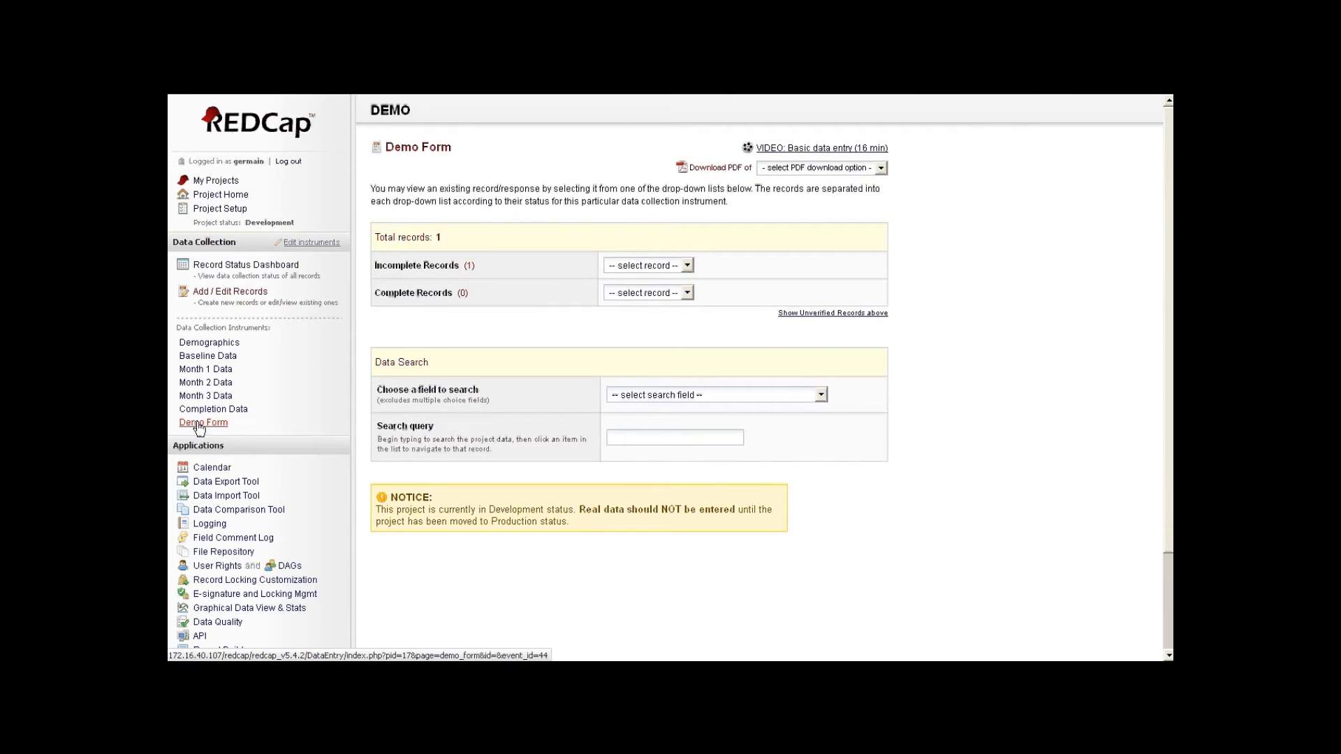
left_click(646, 266)
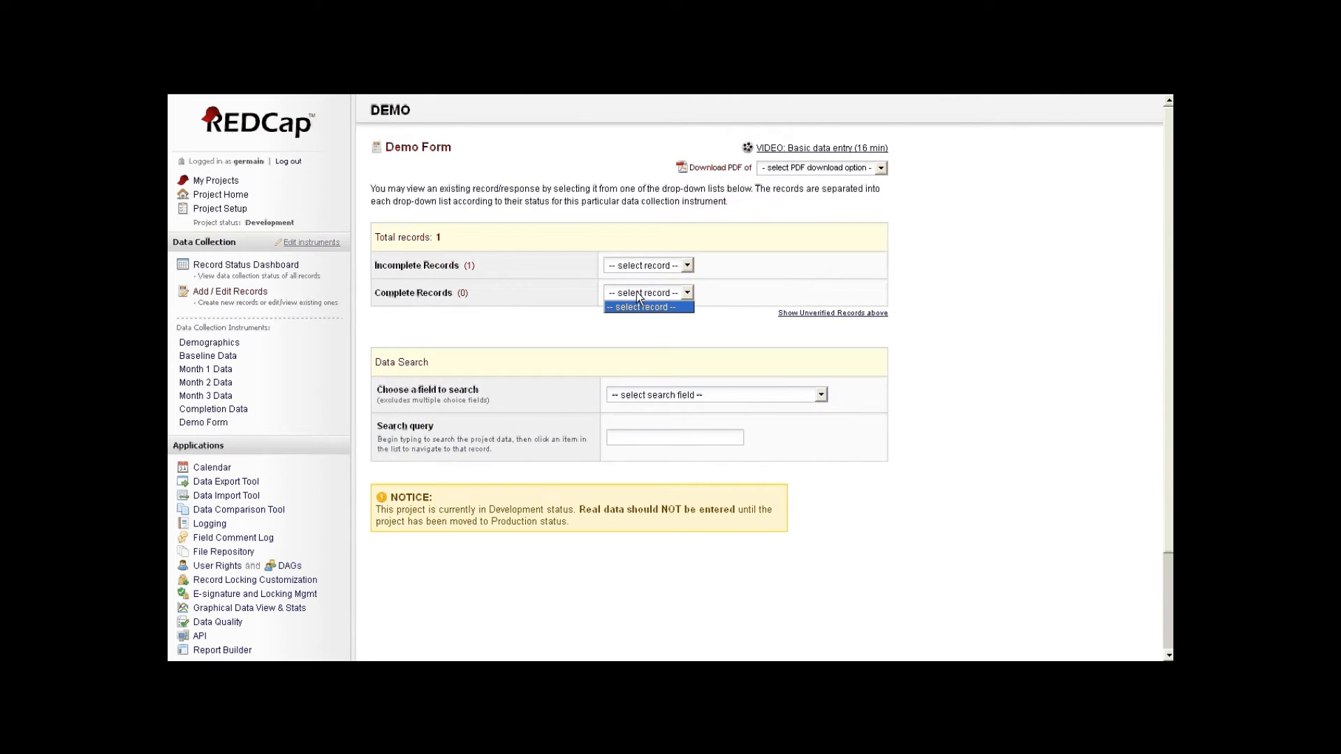
left_click(646, 269)
left_click(647, 268)
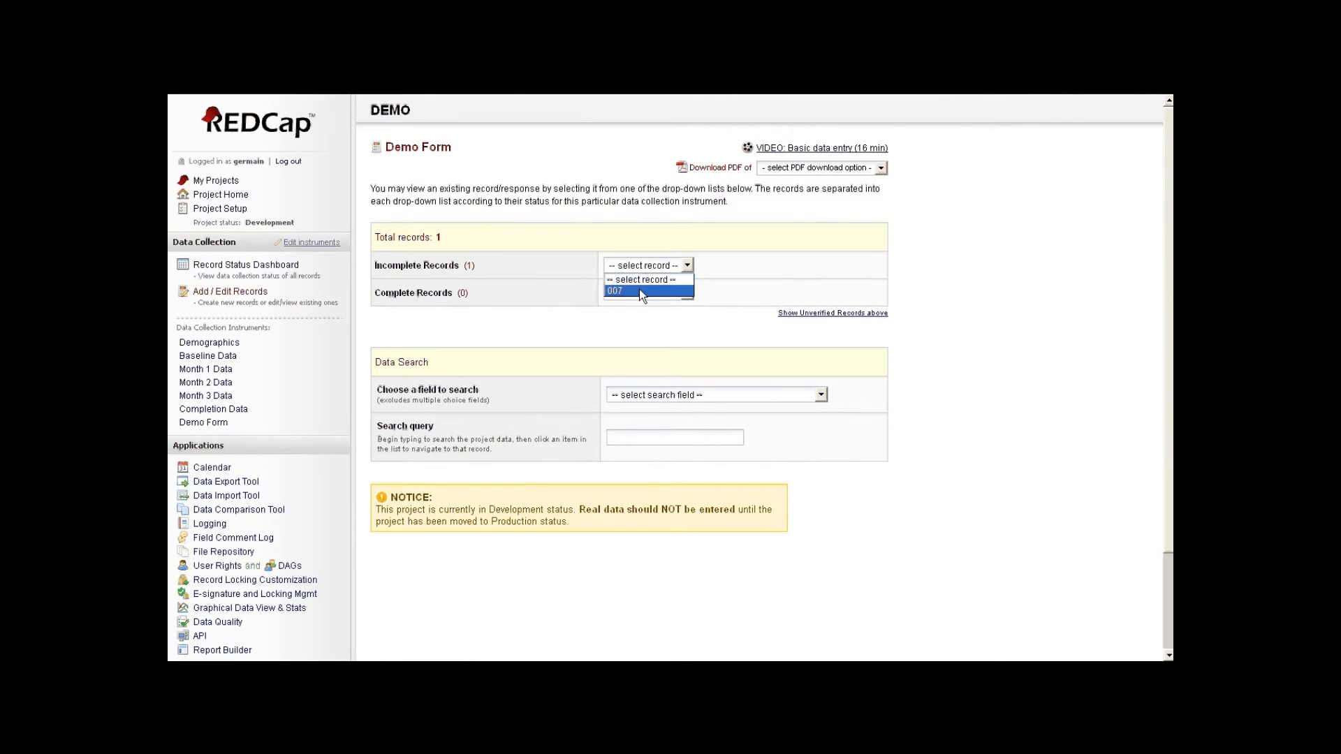
left_click(639, 289)
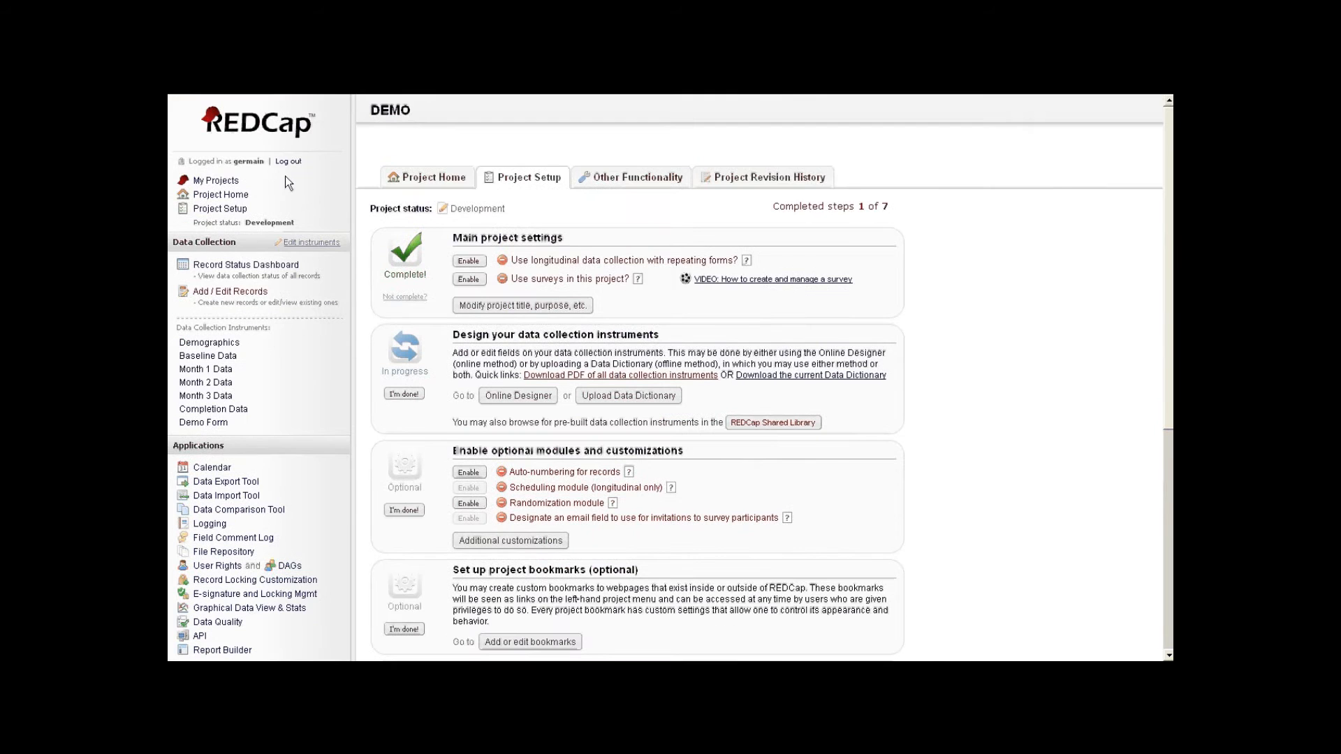
left_click(241, 124)
- Open the Control Center's Create new user form
left_click(905, 208)
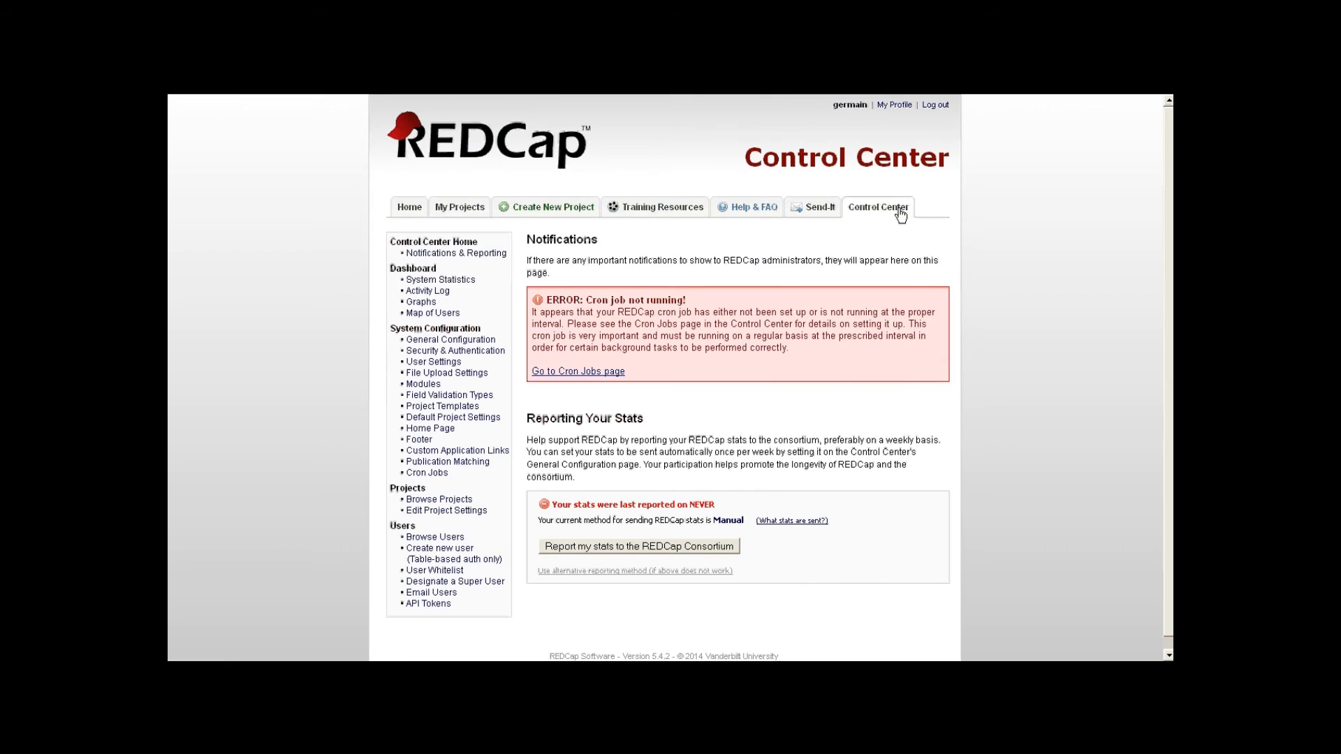
scroll(764, 254, "down", 1)
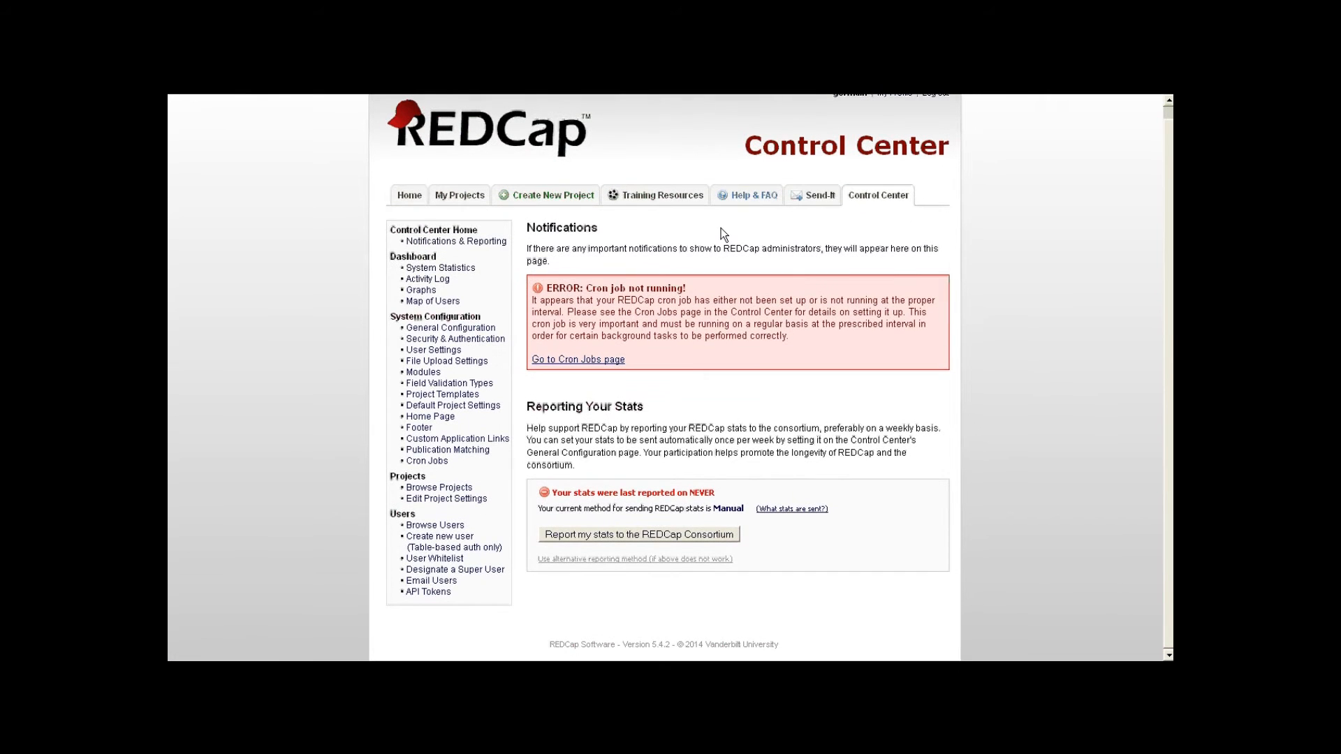
left_click(422, 541)
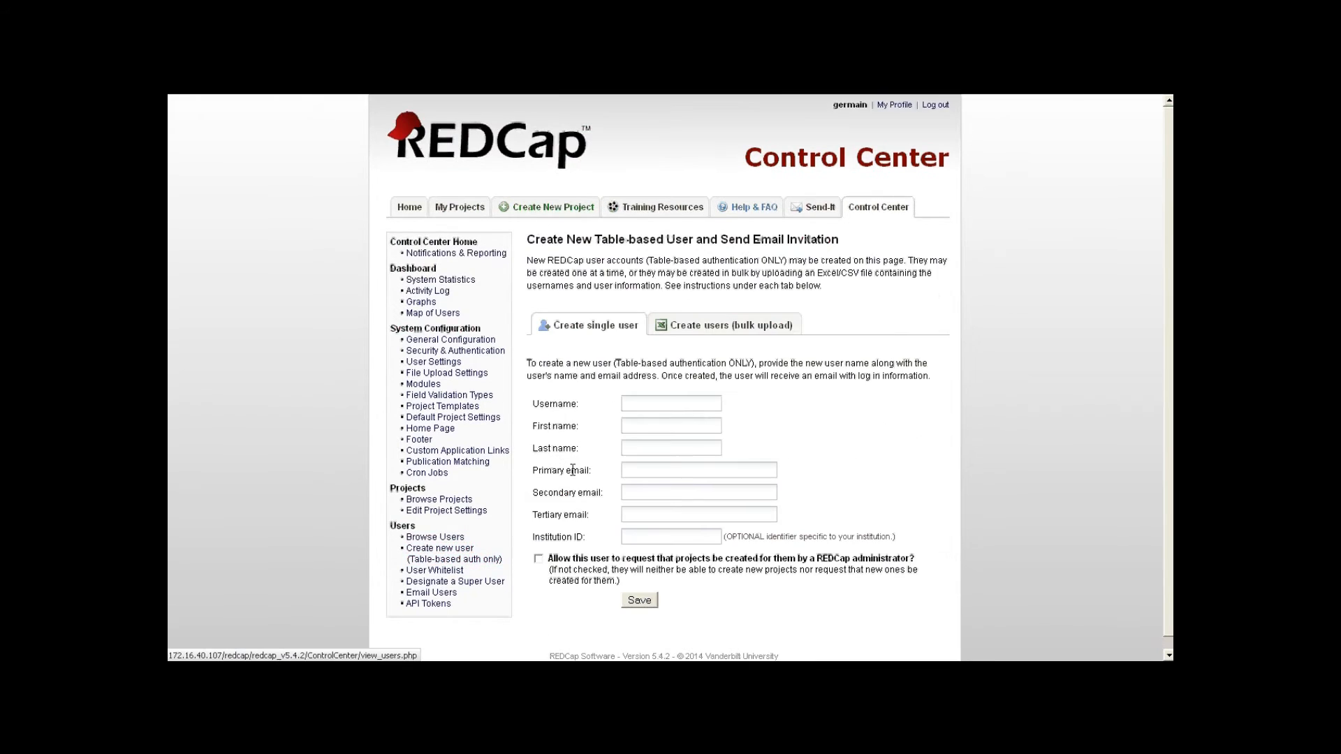
- Fill in the new user's username, first name, last name and primary e-mail, then go to My Projects unsaved
left_click(636, 403)
type("red")
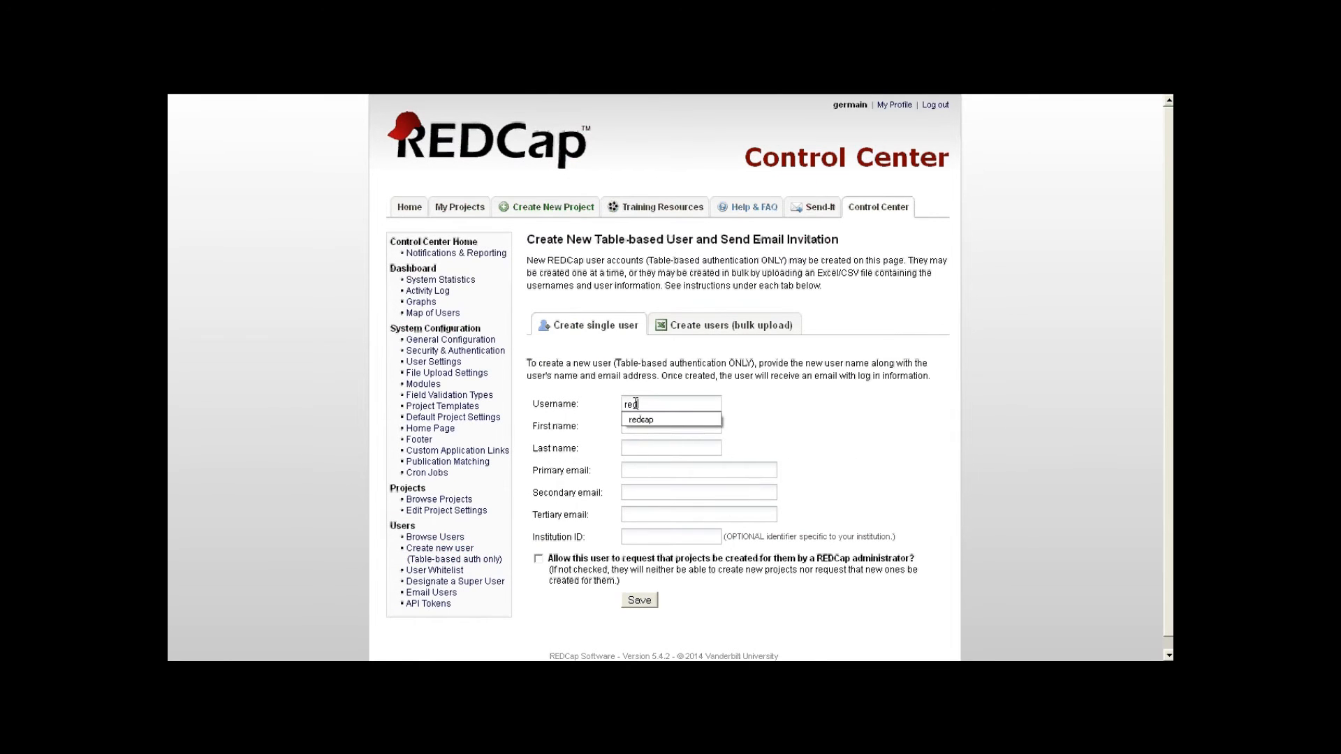
left_click(642, 420)
left_click(646, 424)
type("red")
left_click(650, 447)
type("ca")
left_click(648, 463)
left_click(647, 471)
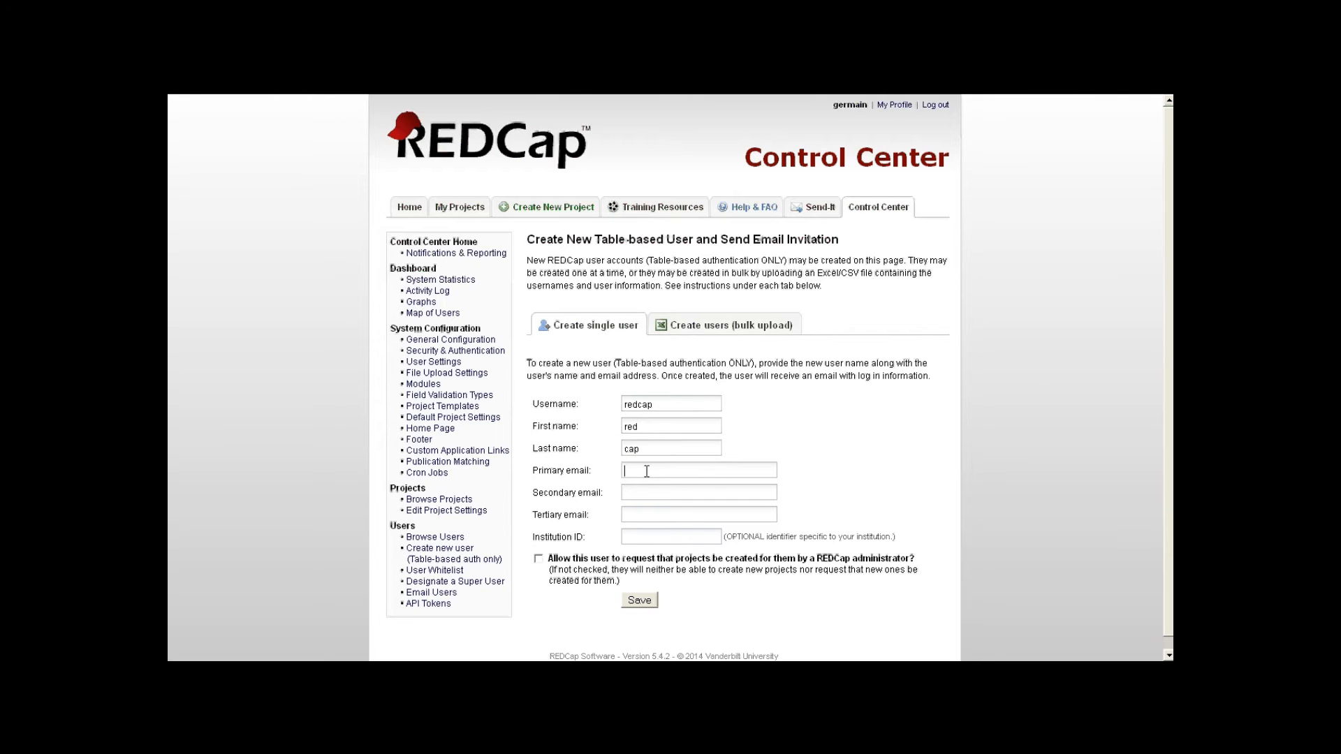
mouse_move(892, 131)
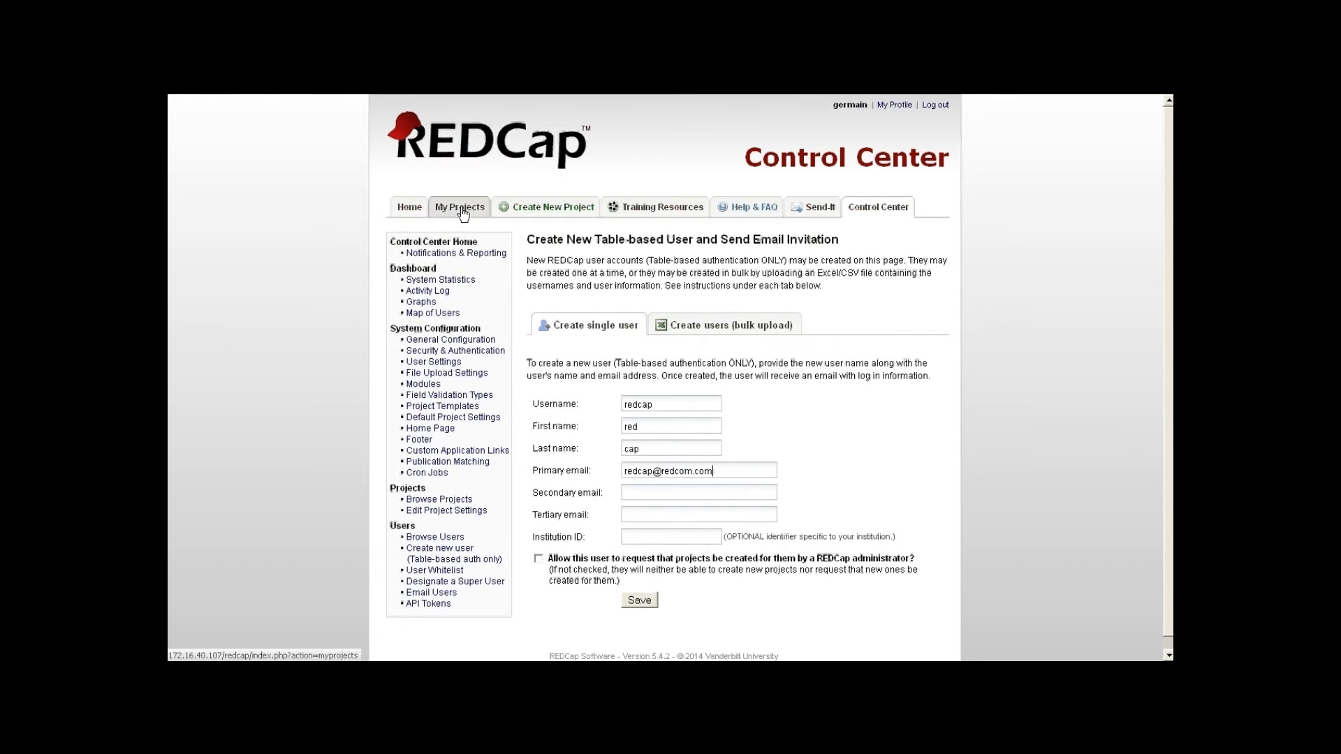
left_click(461, 208)
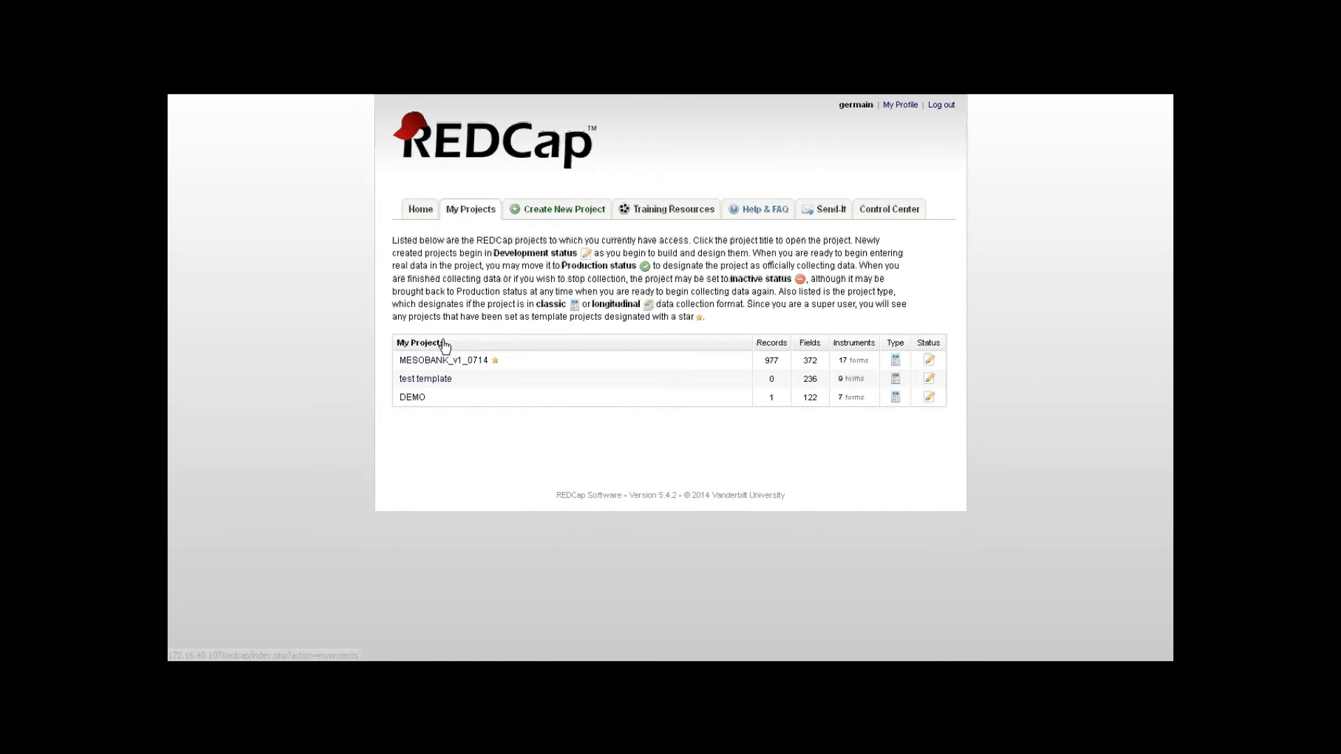
- Add the new user to DEMO's User Rights with de-identified export rights, then open Data Access Groups
left_click(413, 397)
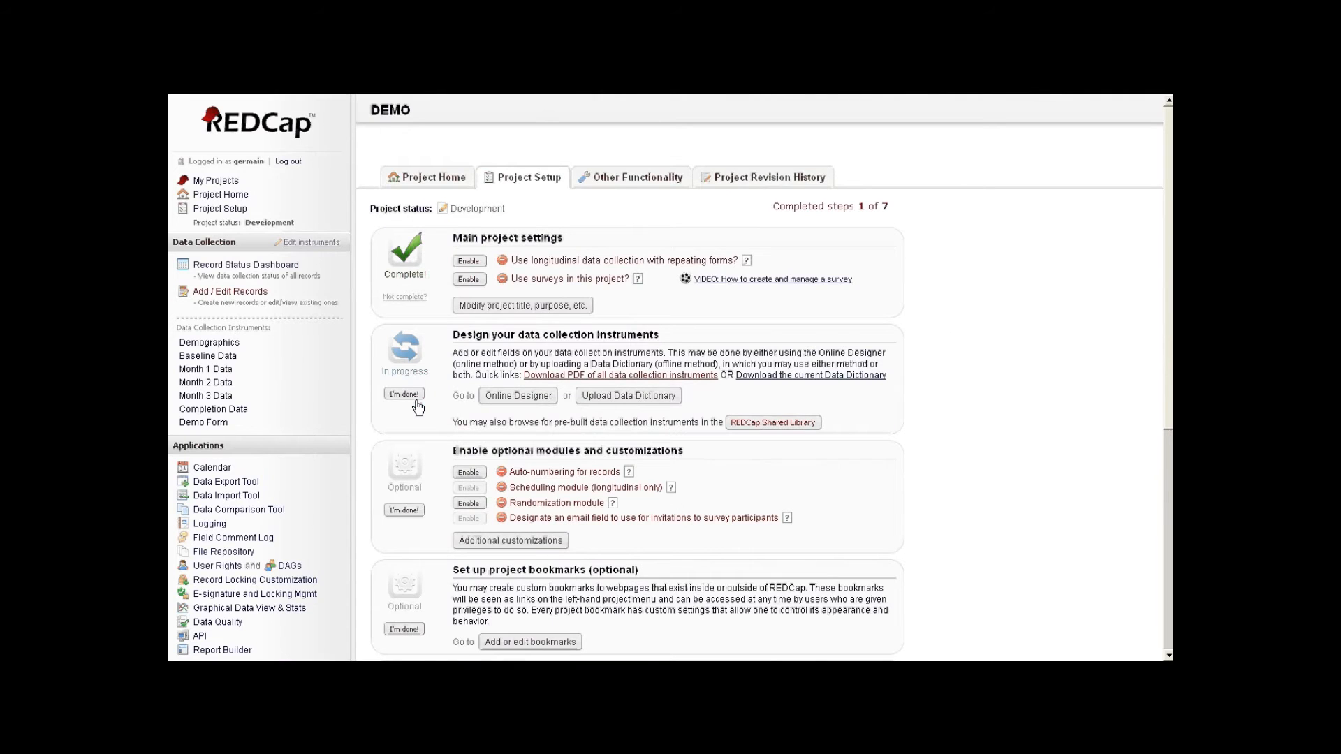
scroll(245, 405, "down", 2)
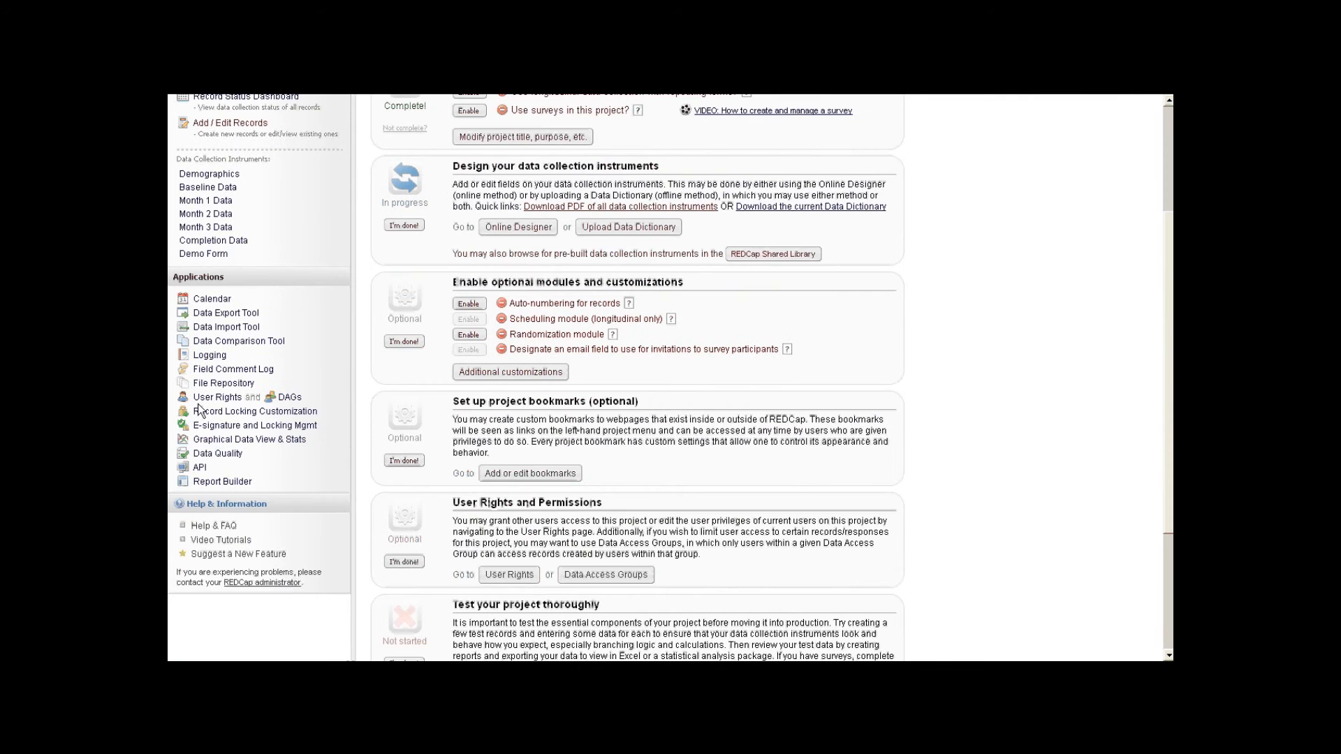
left_click(218, 398)
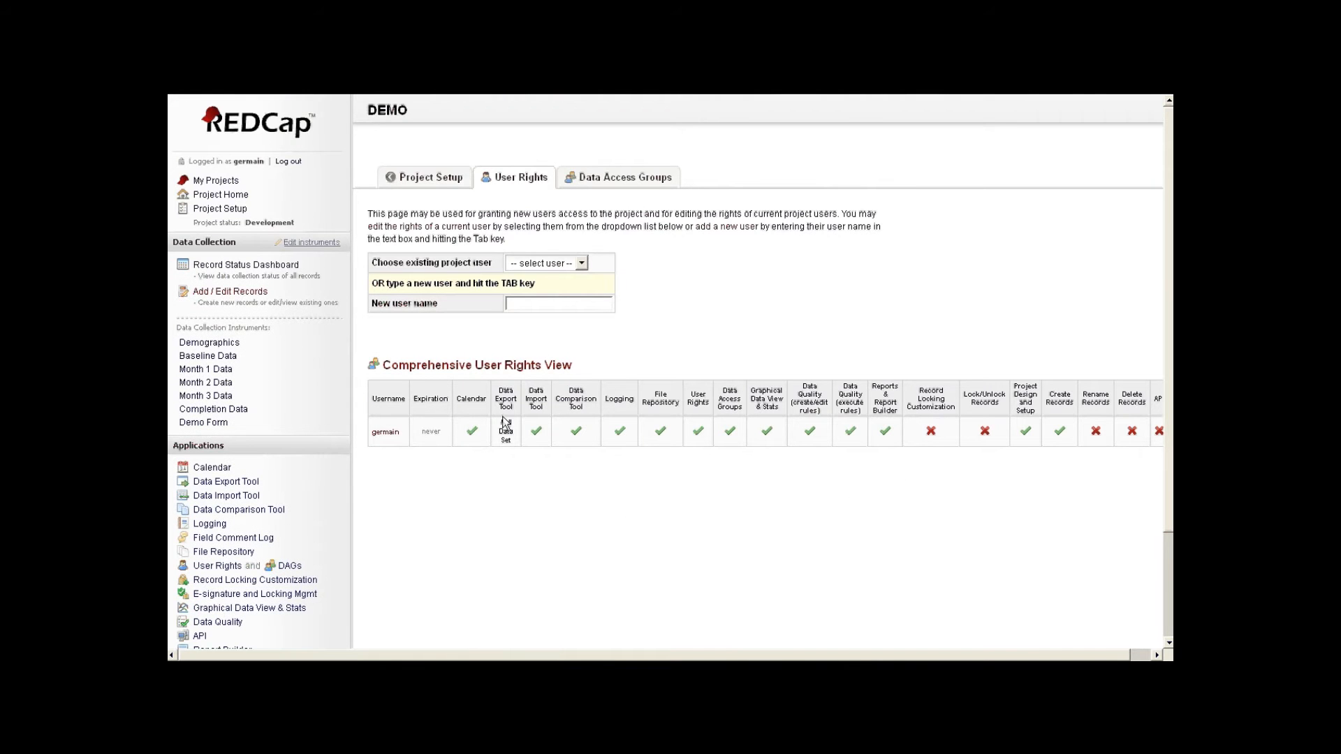
left_click(519, 306)
type("redcap")
key("Tab")
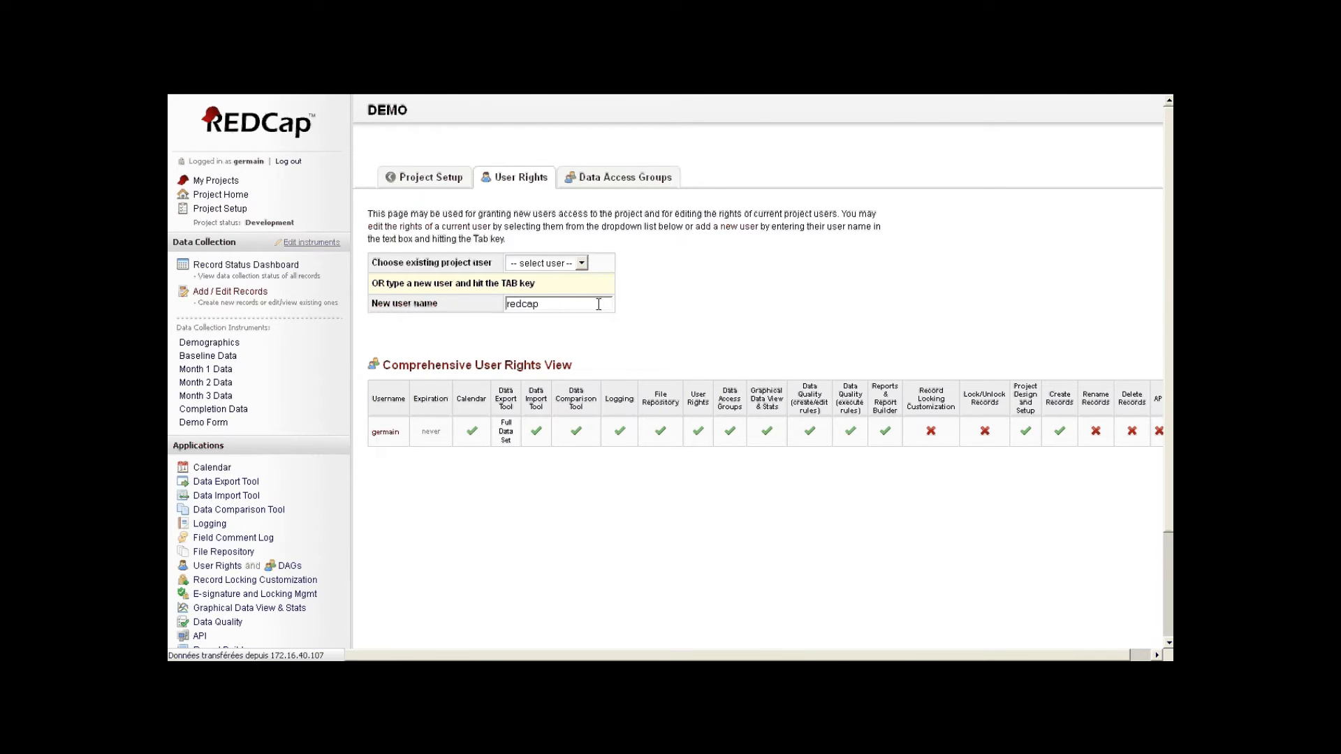
scroll(598, 304, "down", 3)
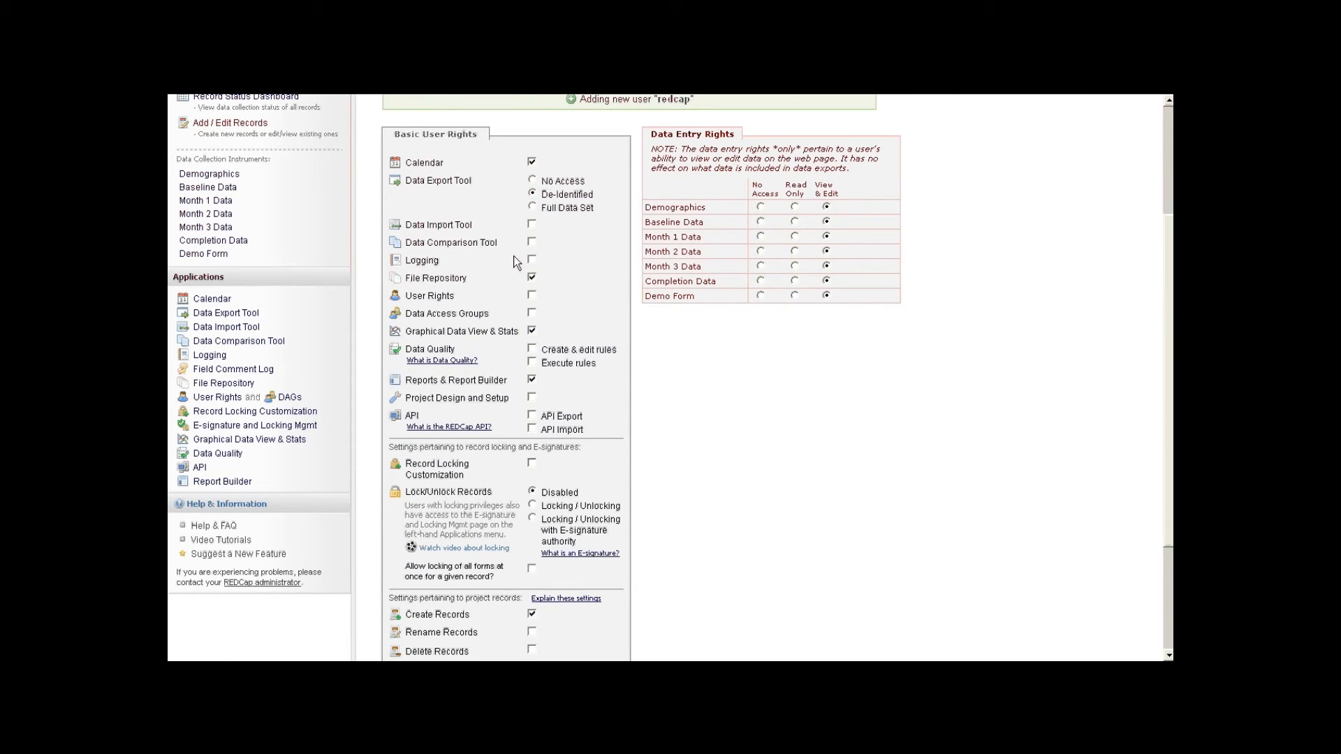
scroll(471, 275, "down", 3)
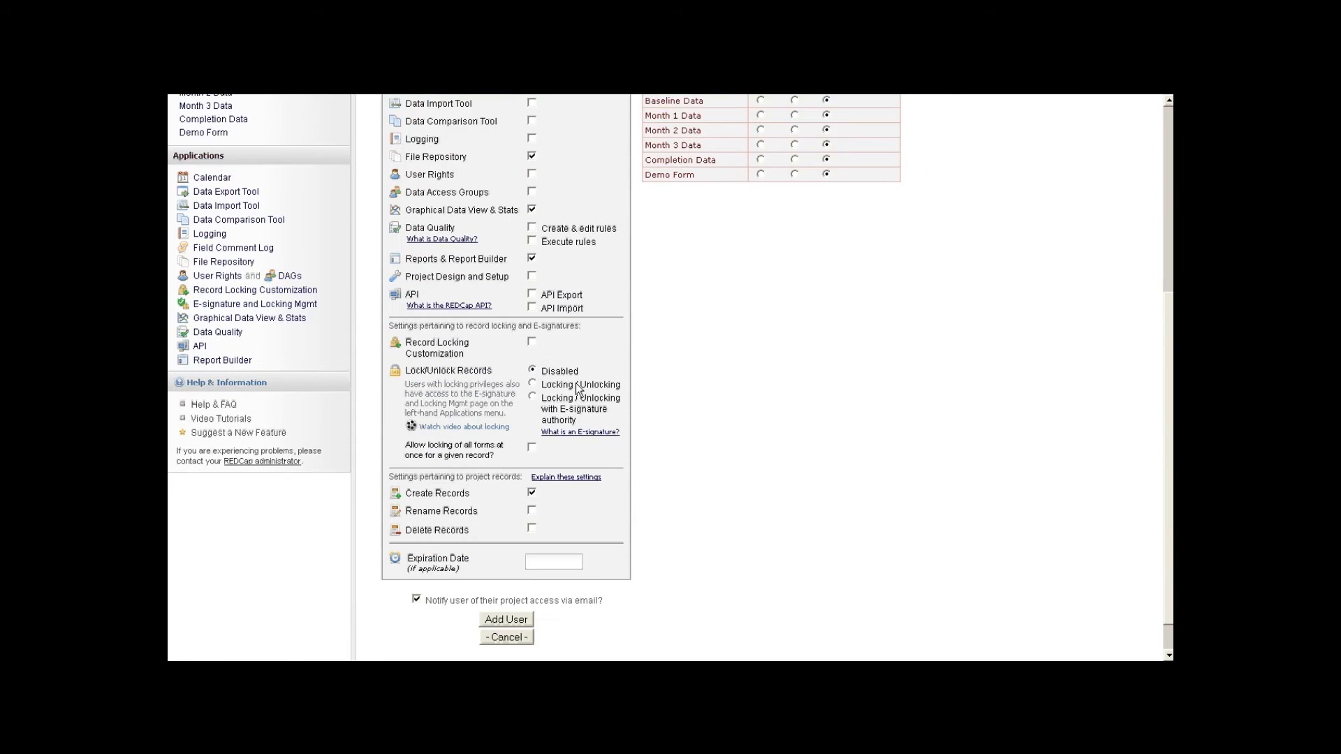
left_click(506, 583)
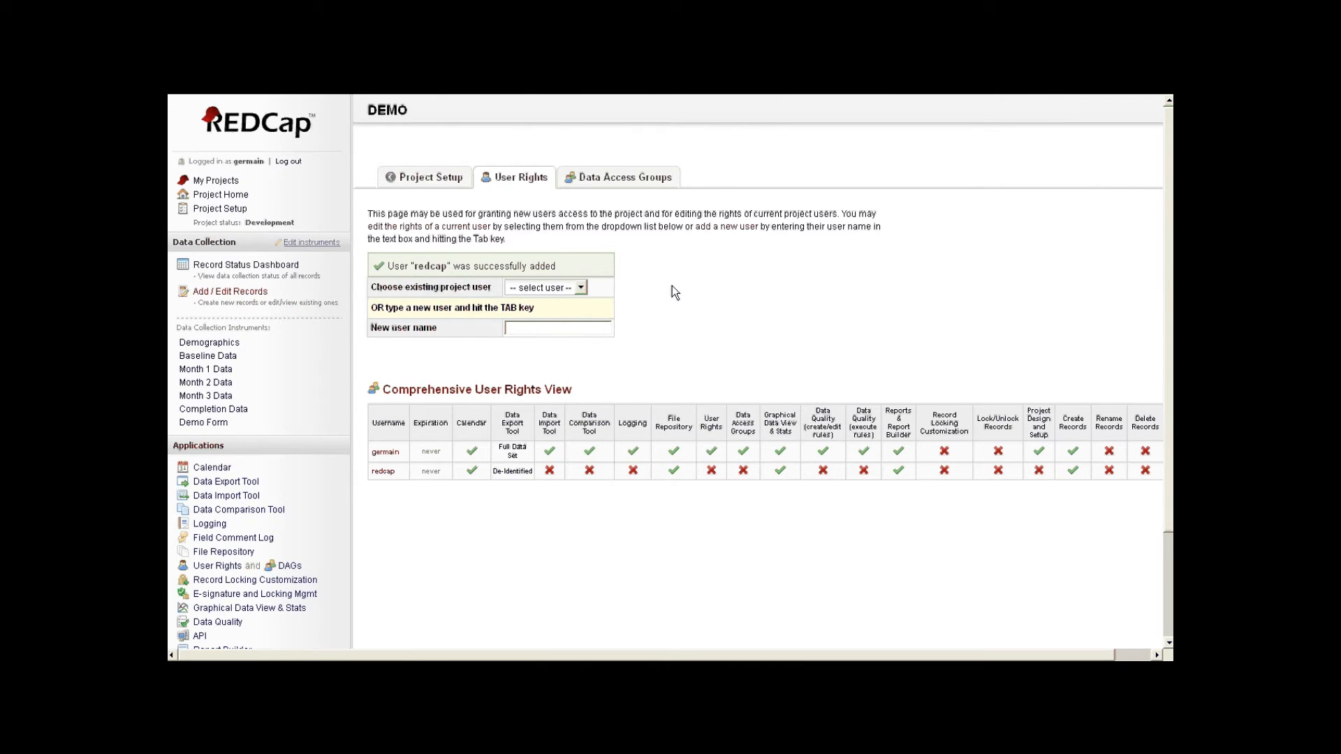
left_click(635, 183)
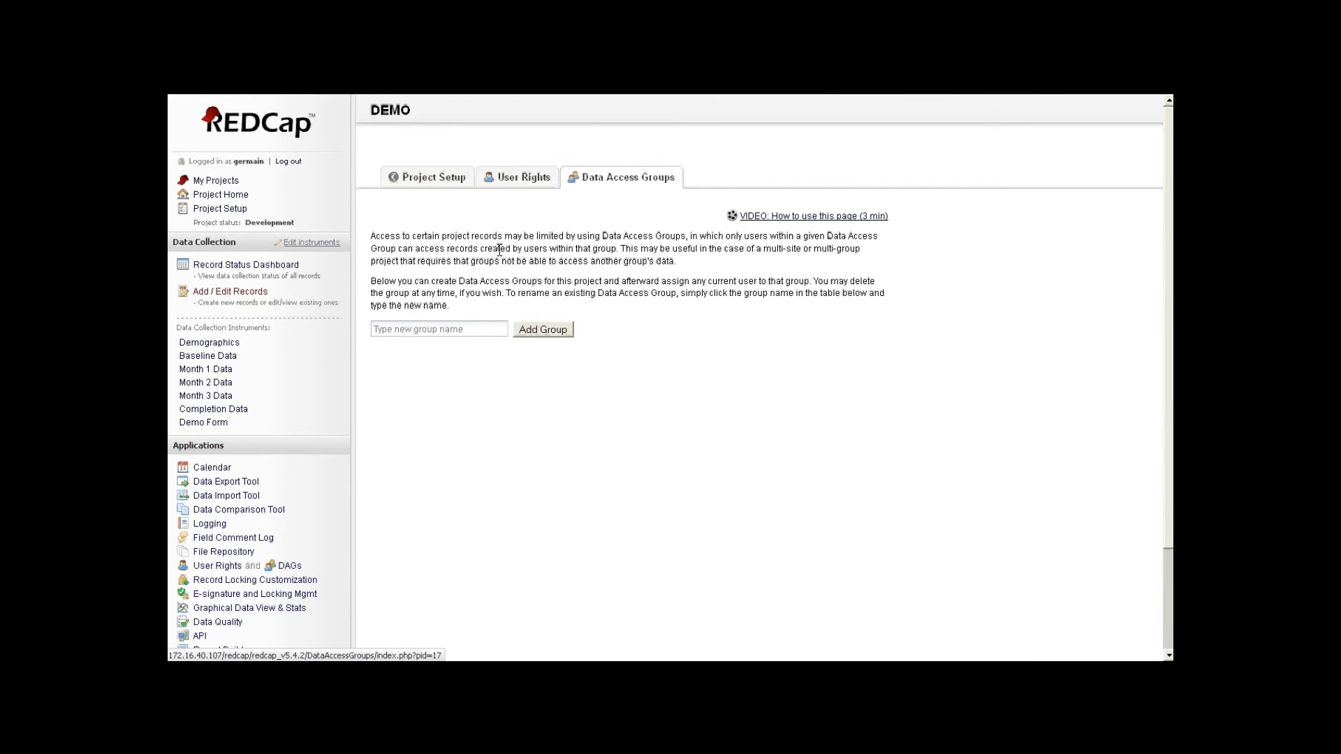
- Create a Data Access Group named caen
left_click(467, 329)
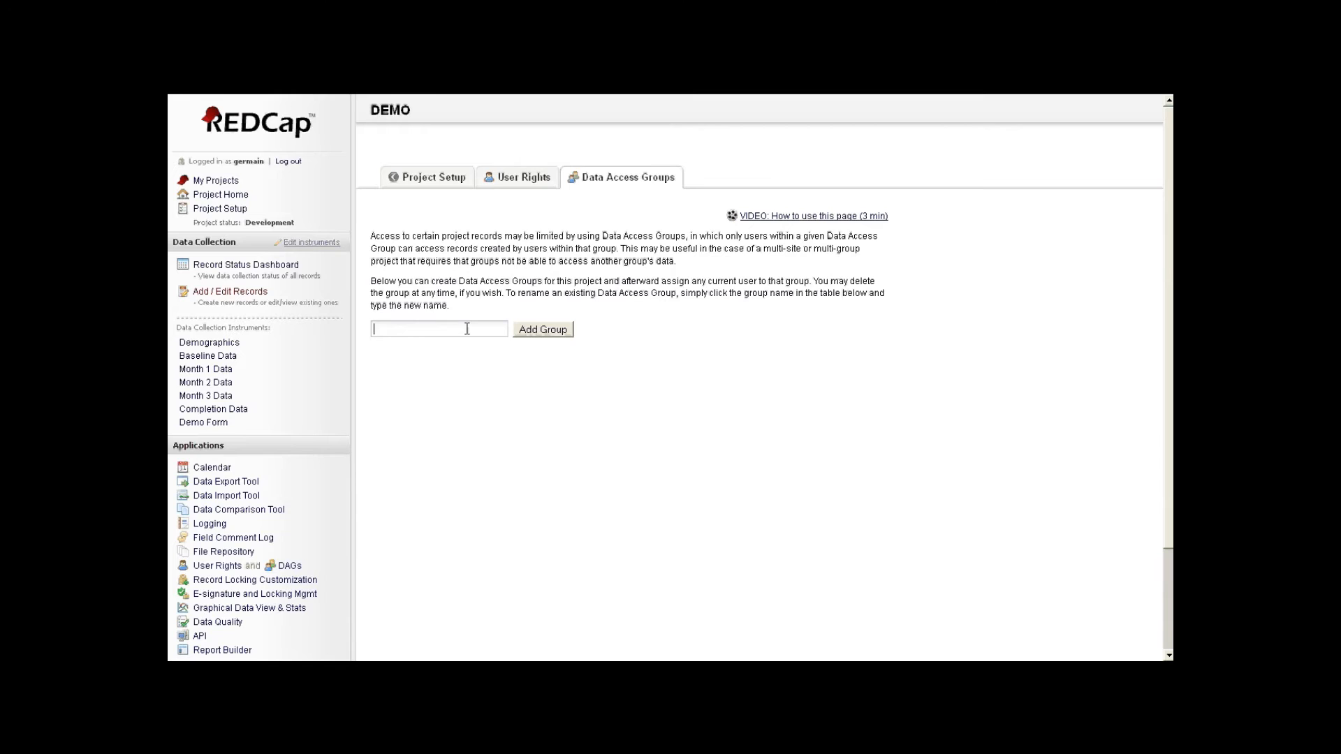
type("caen")
left_click(543, 329)
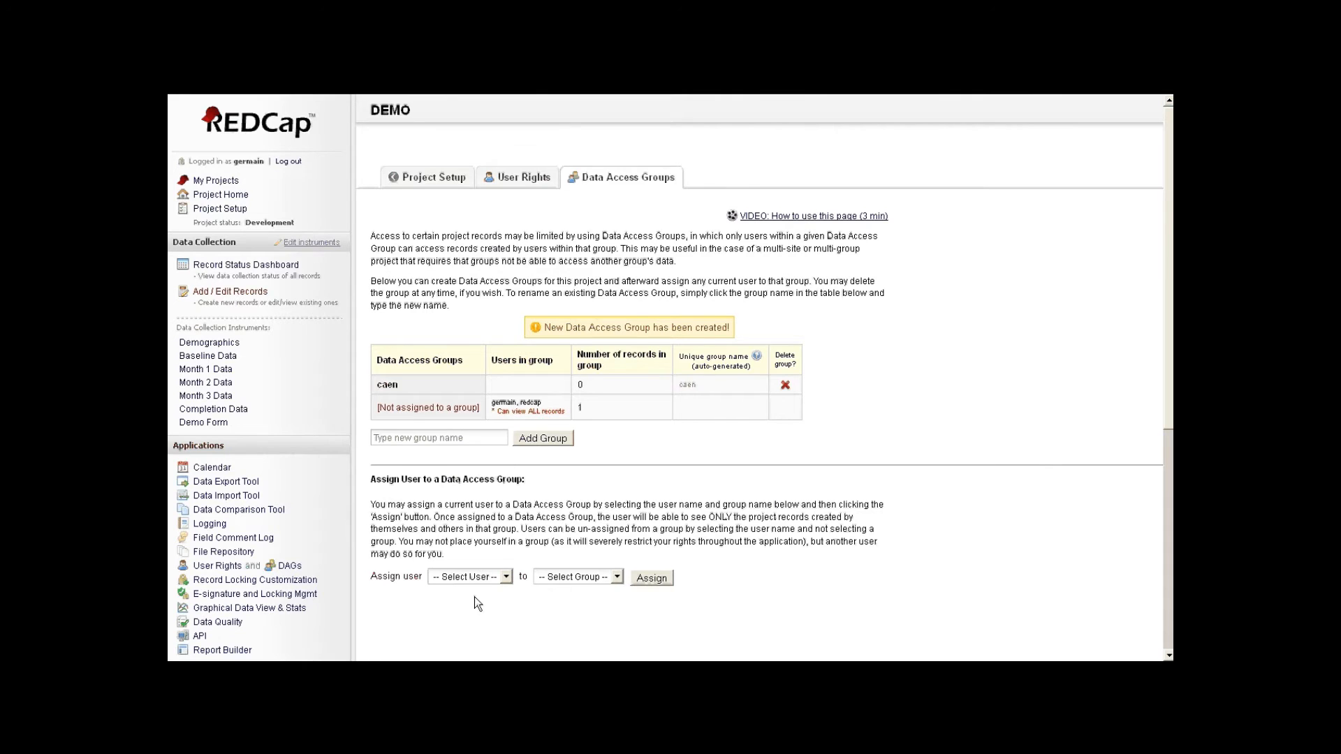
- Assign the newly added user to the caen group
scroll(485, 568, "down", 3)
left_click(504, 326)
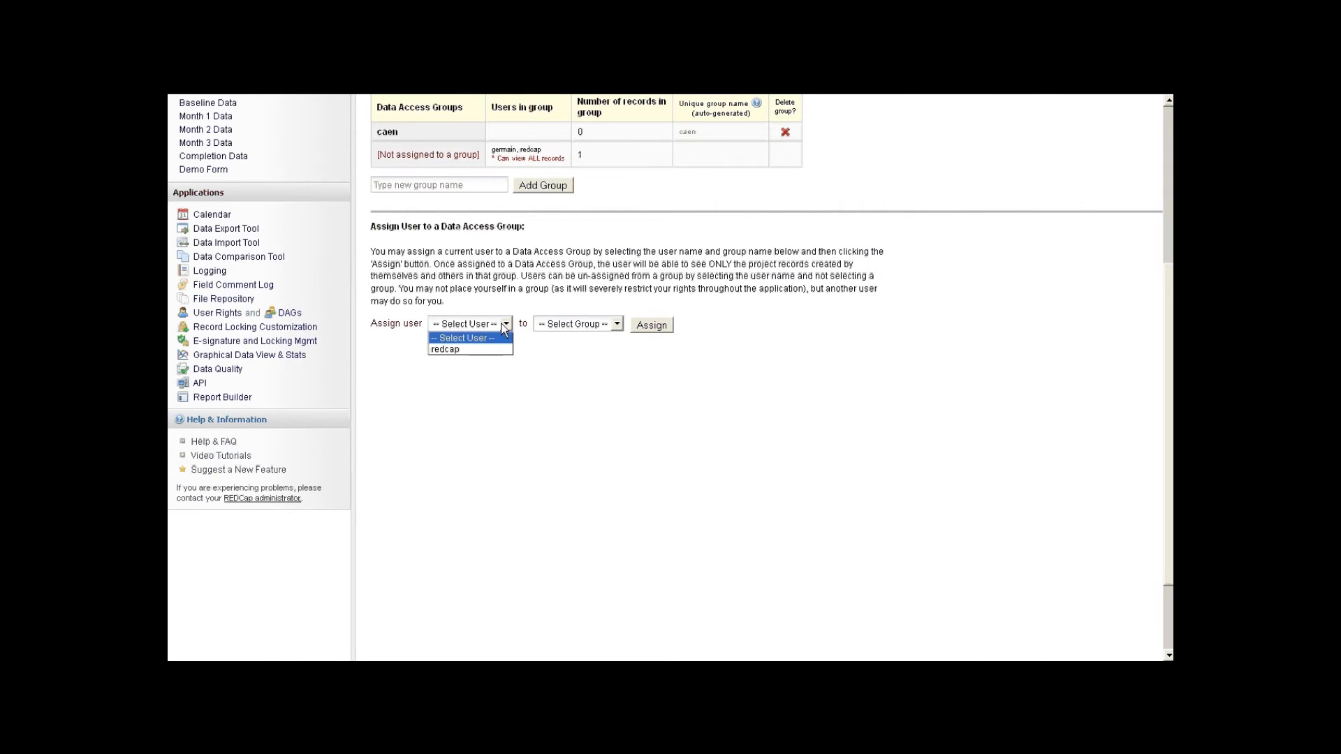
left_click(465, 350)
left_click(573, 326)
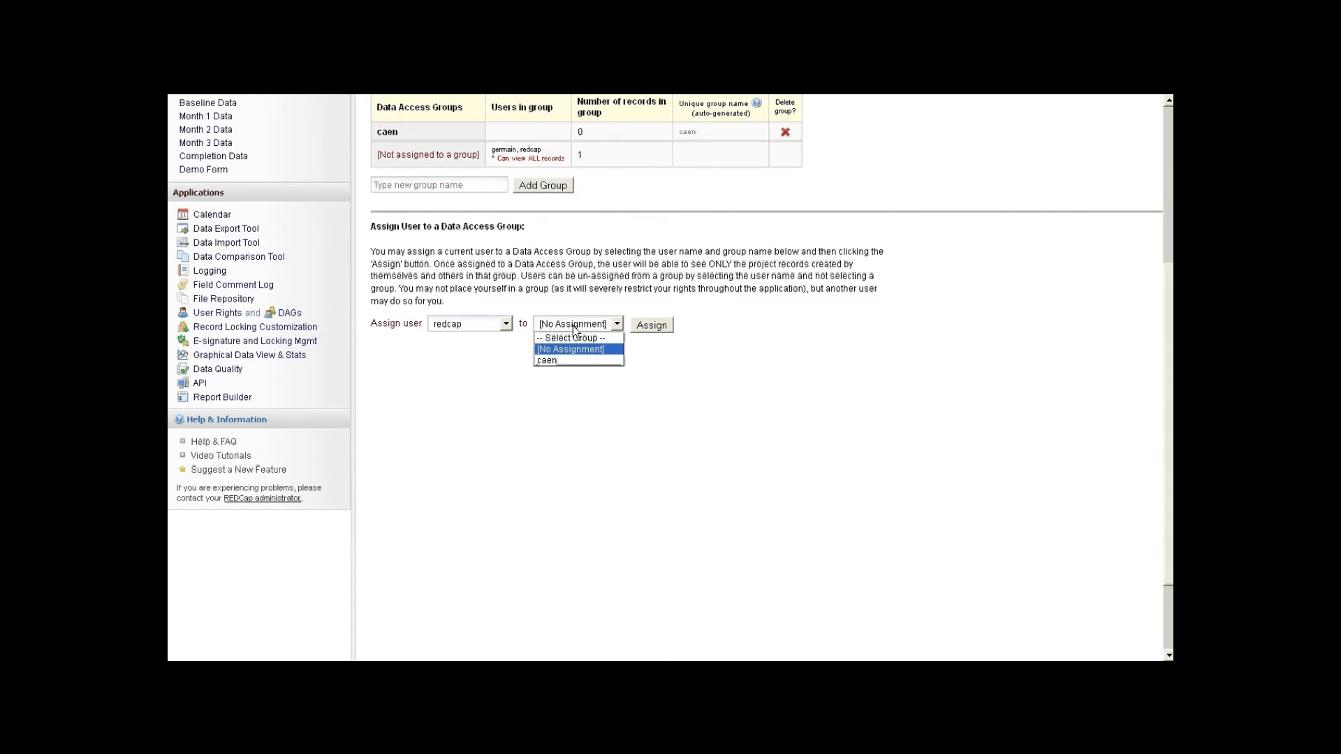
left_click(565, 360)
left_click(651, 325)
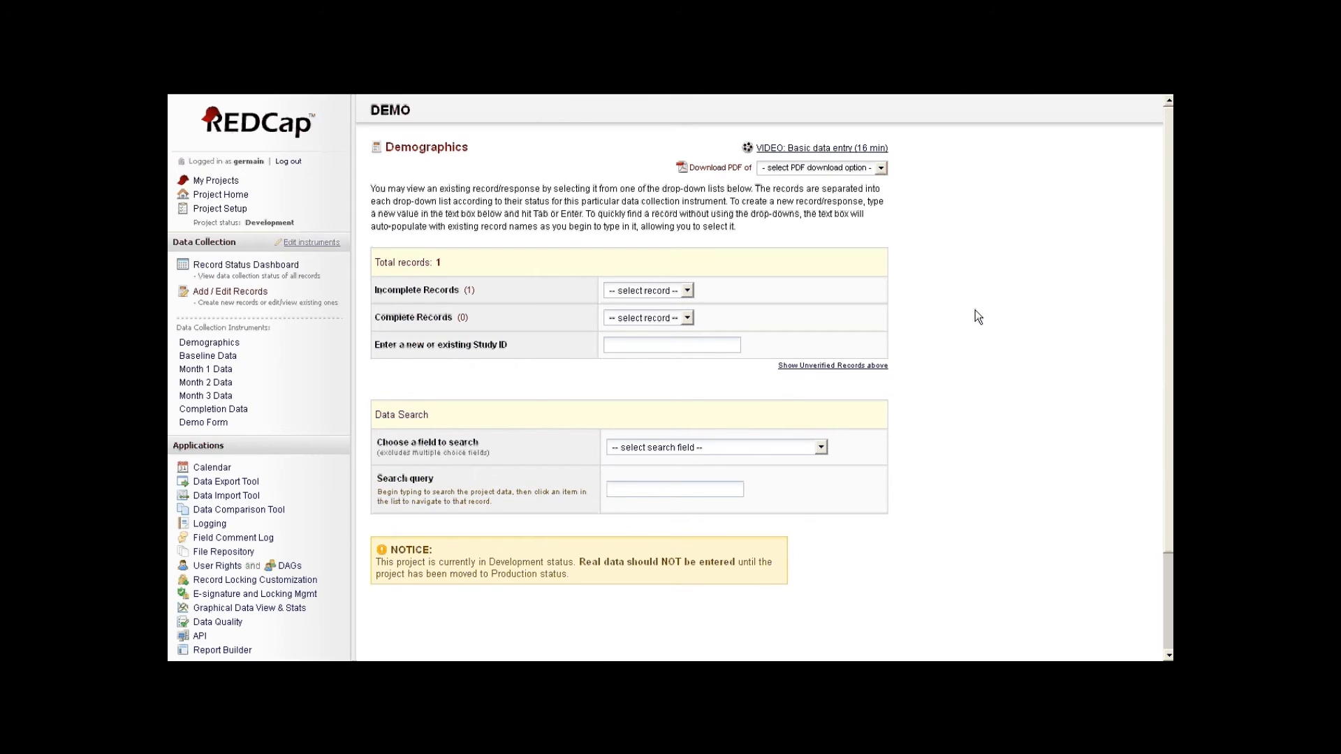
- Open REDCap's Data Import Tool, then bring the DEMO_ImportTemplate workbook forward in Excel
left_click(227, 498)
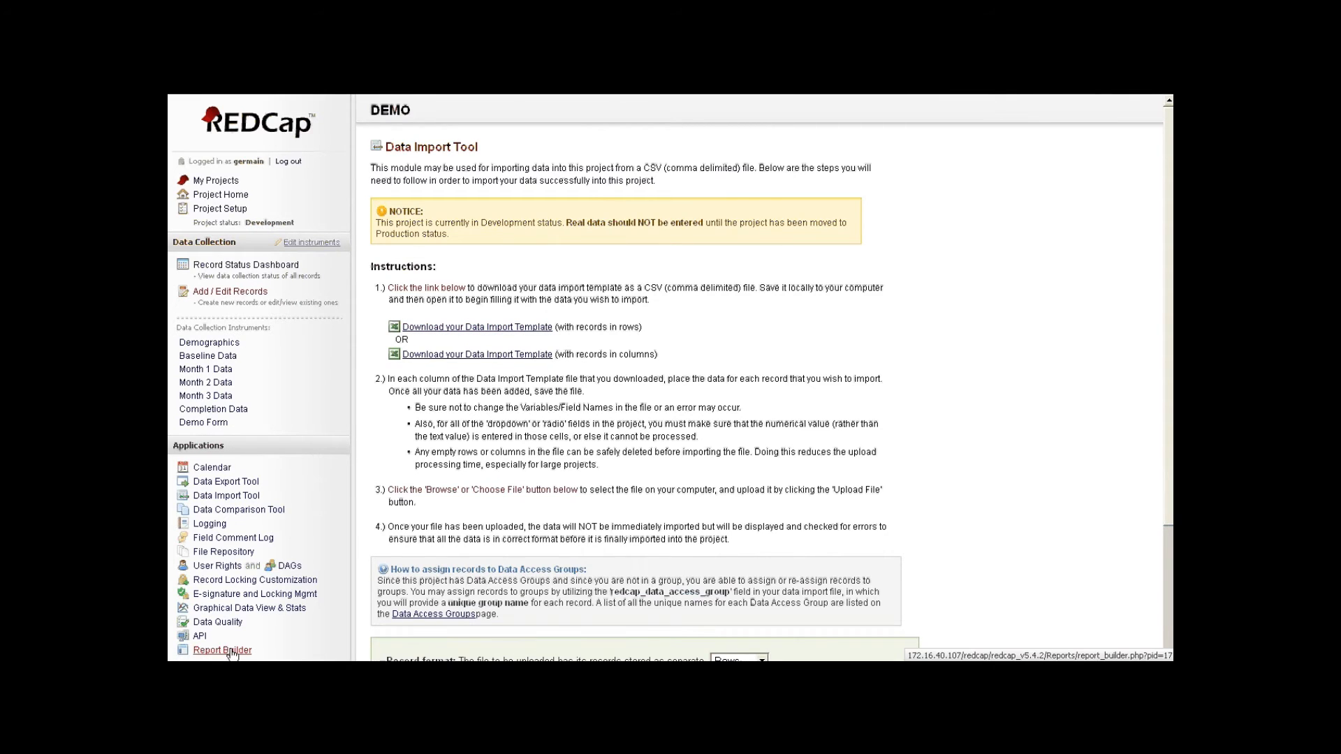
key("super")
left_click(491, 654)
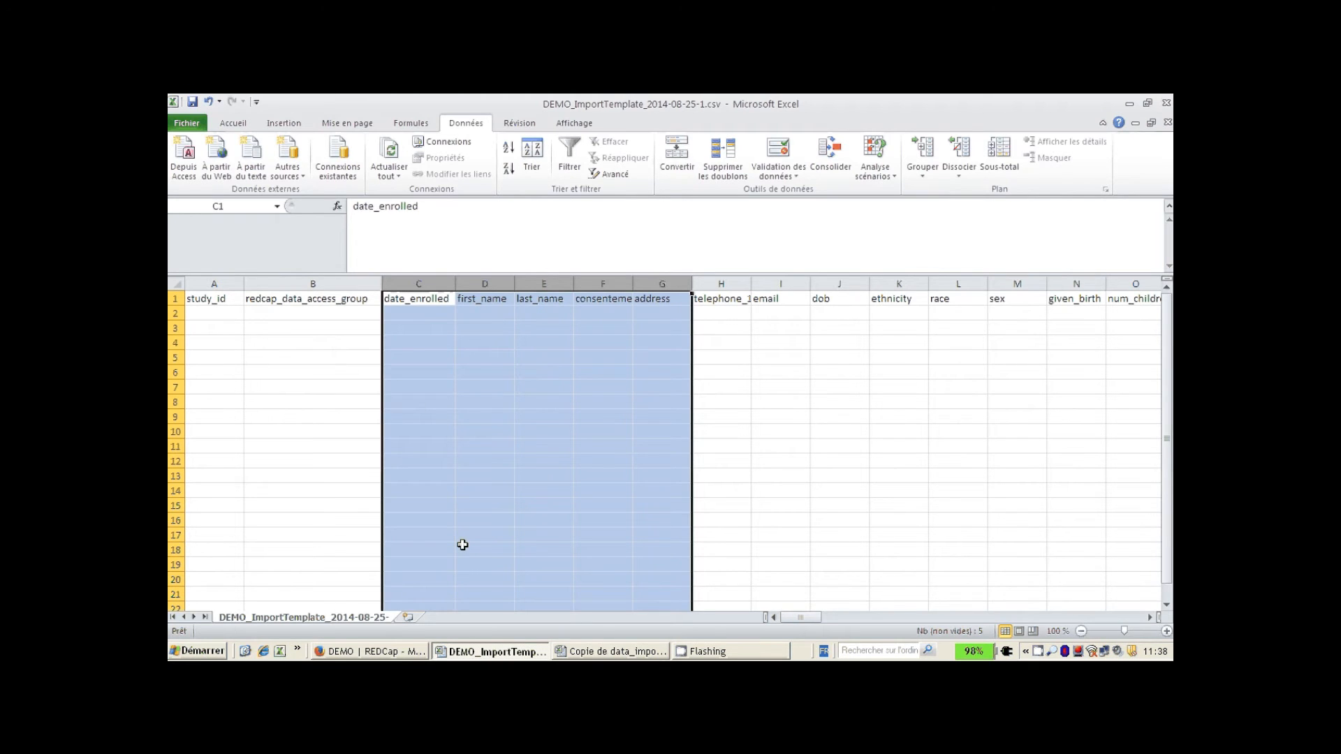
- Select the template's header row and columns study_id, redcap_data_access_group, date_enrolled through H
left_click(279, 309)
left_click(175, 298)
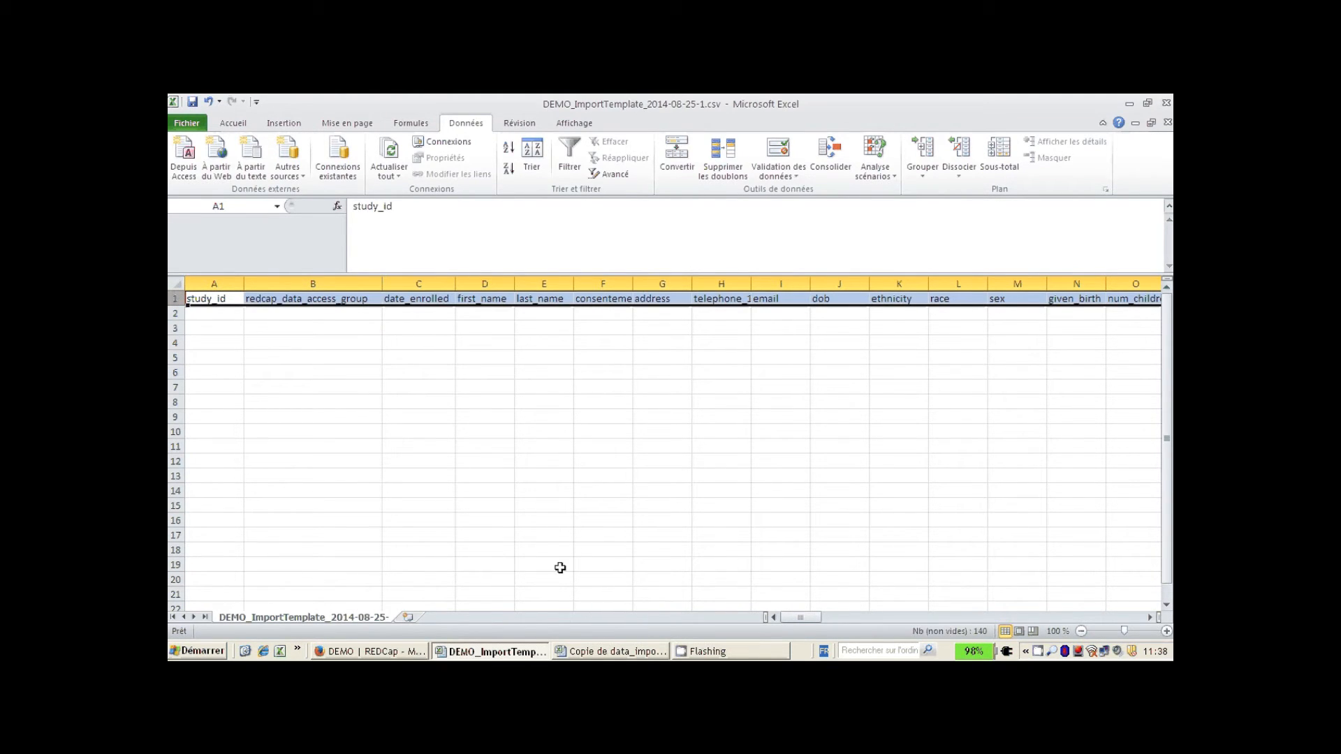
mouse_move(806, 616)
left_mouse_down()
mouse_move(901, 609)
mouse_move(786, 609)
left_mouse_up()
left_click(327, 373)
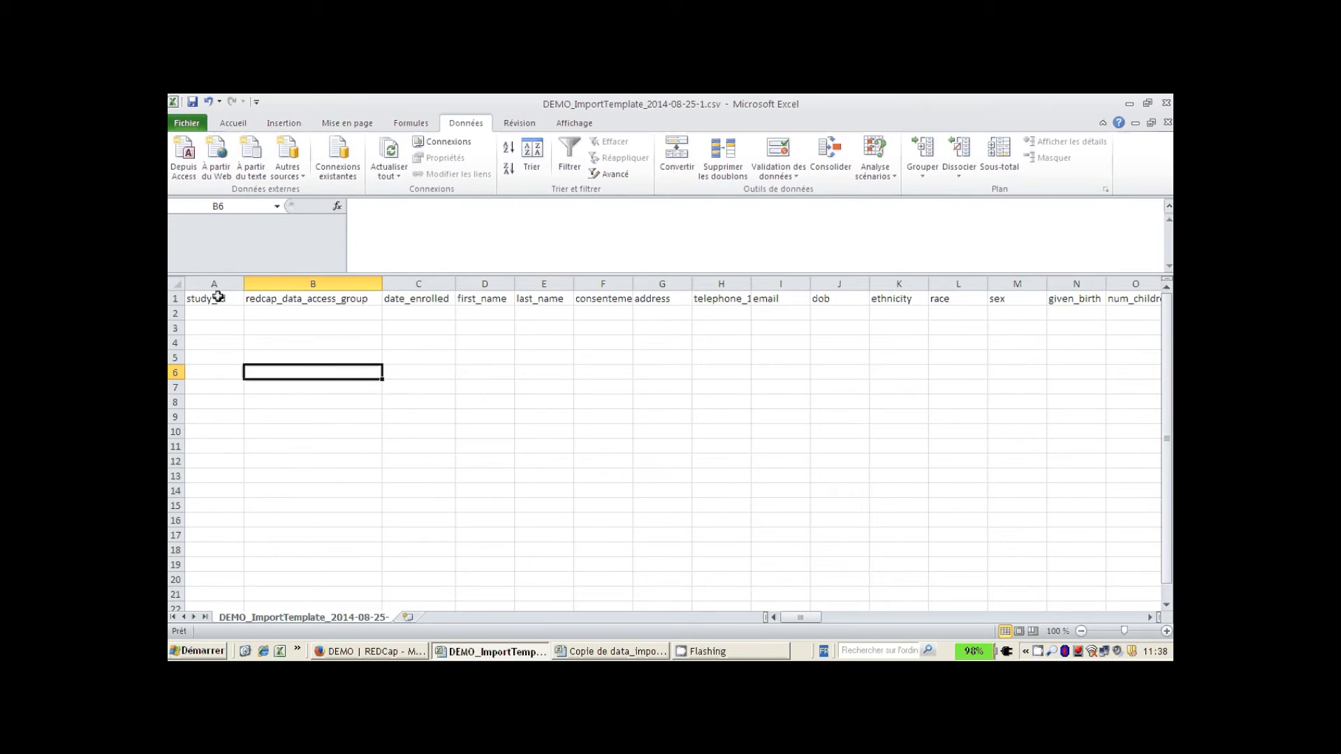
left_click_drag(217, 284, 249, 284)
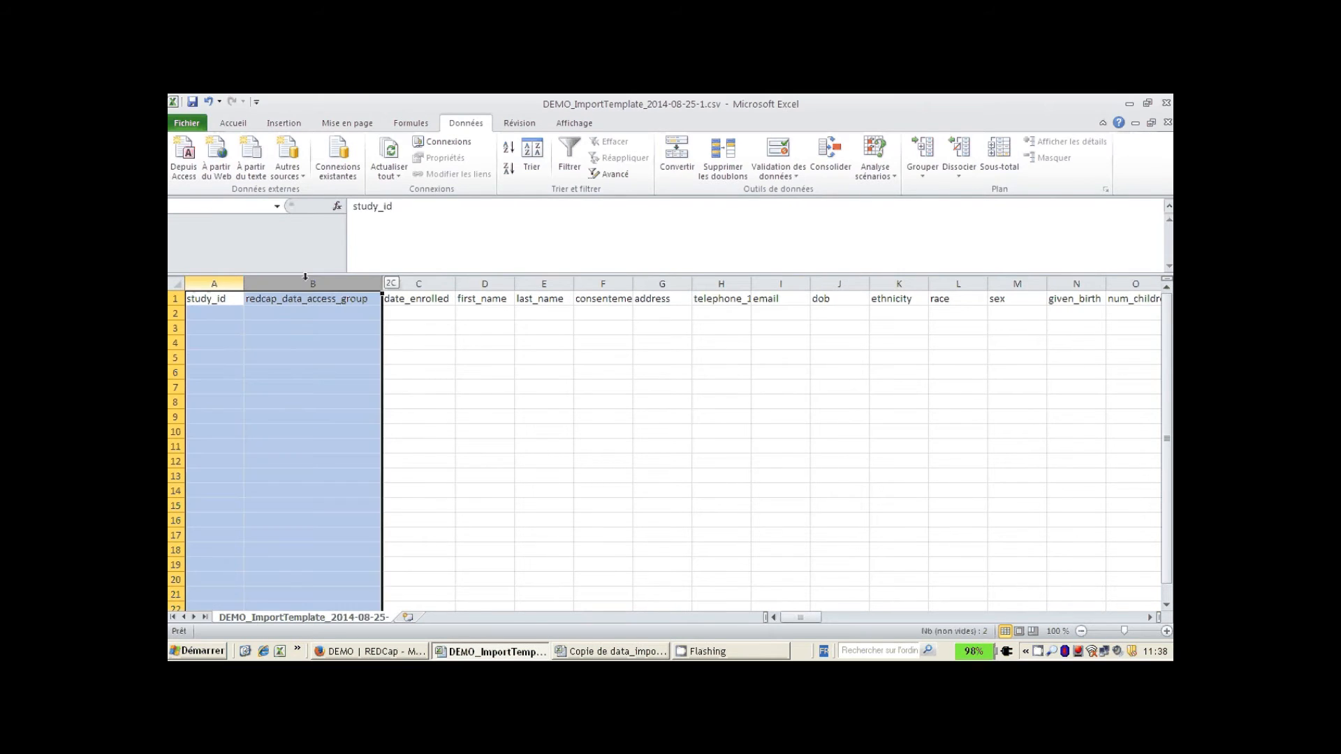
left_click(228, 279)
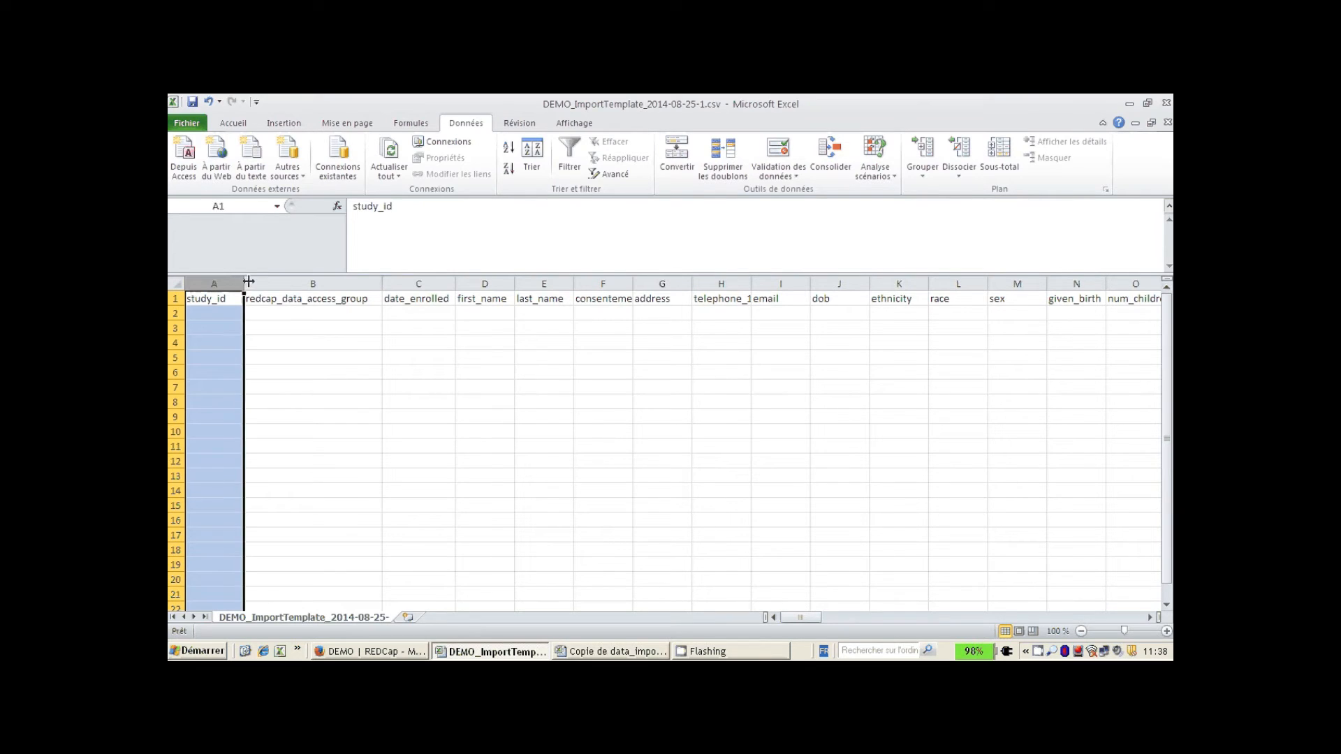
left_click(258, 280)
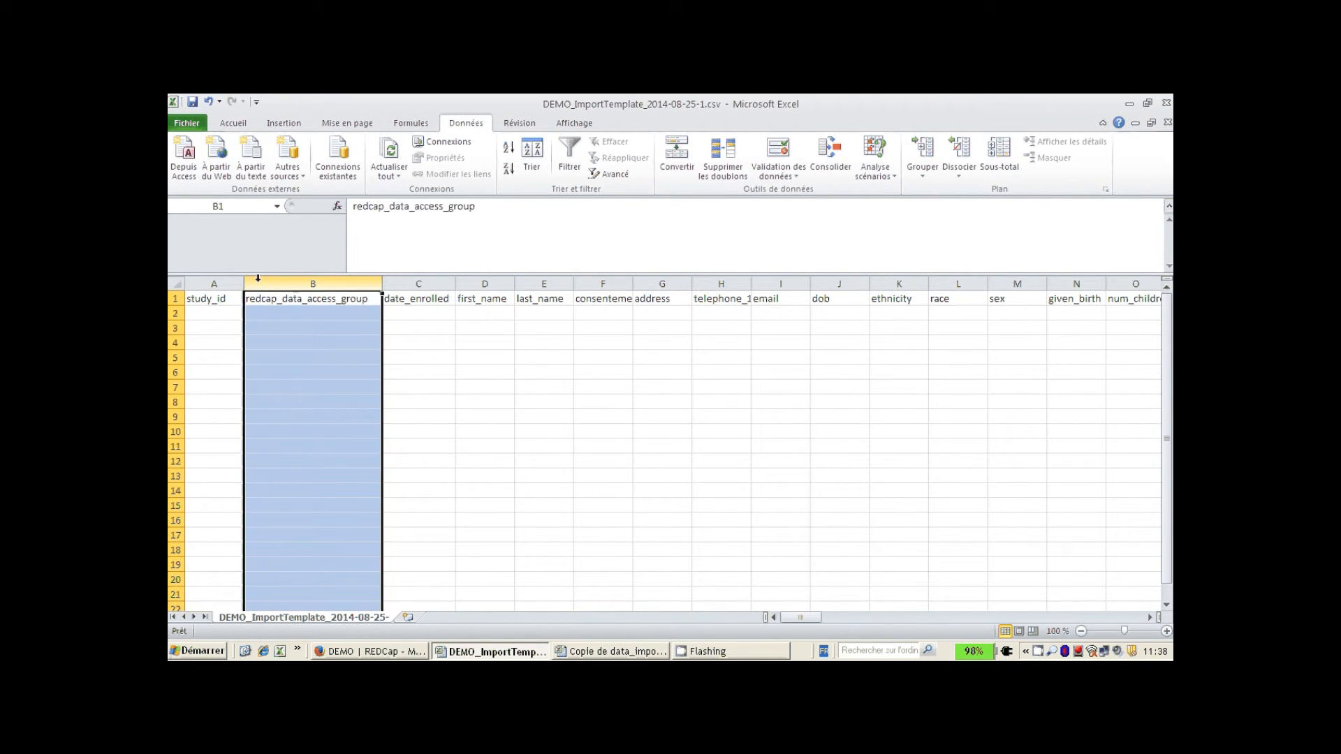
left_click(409, 280)
left_click_drag(410, 276, 719, 285)
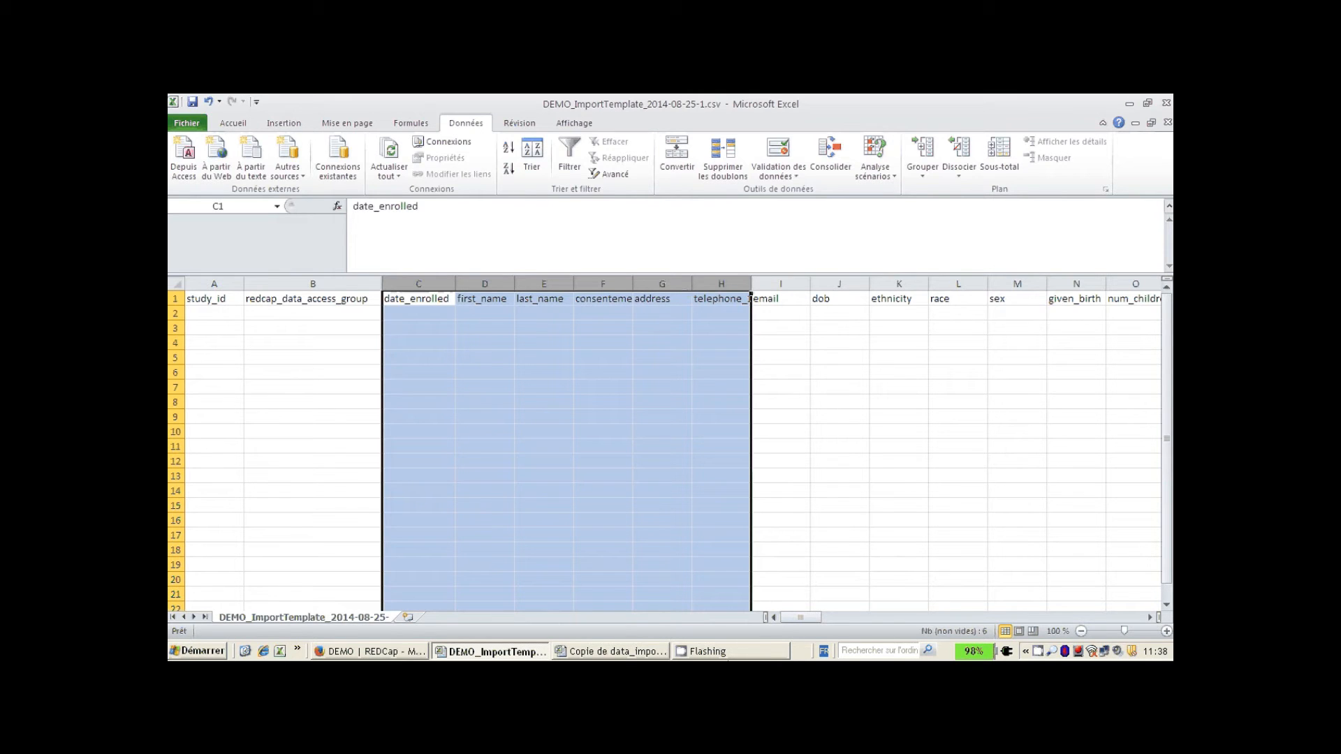
- Select the matching study_id and first_name through race columns in Copie de data_import, then return to REDCap
left_click(620, 652)
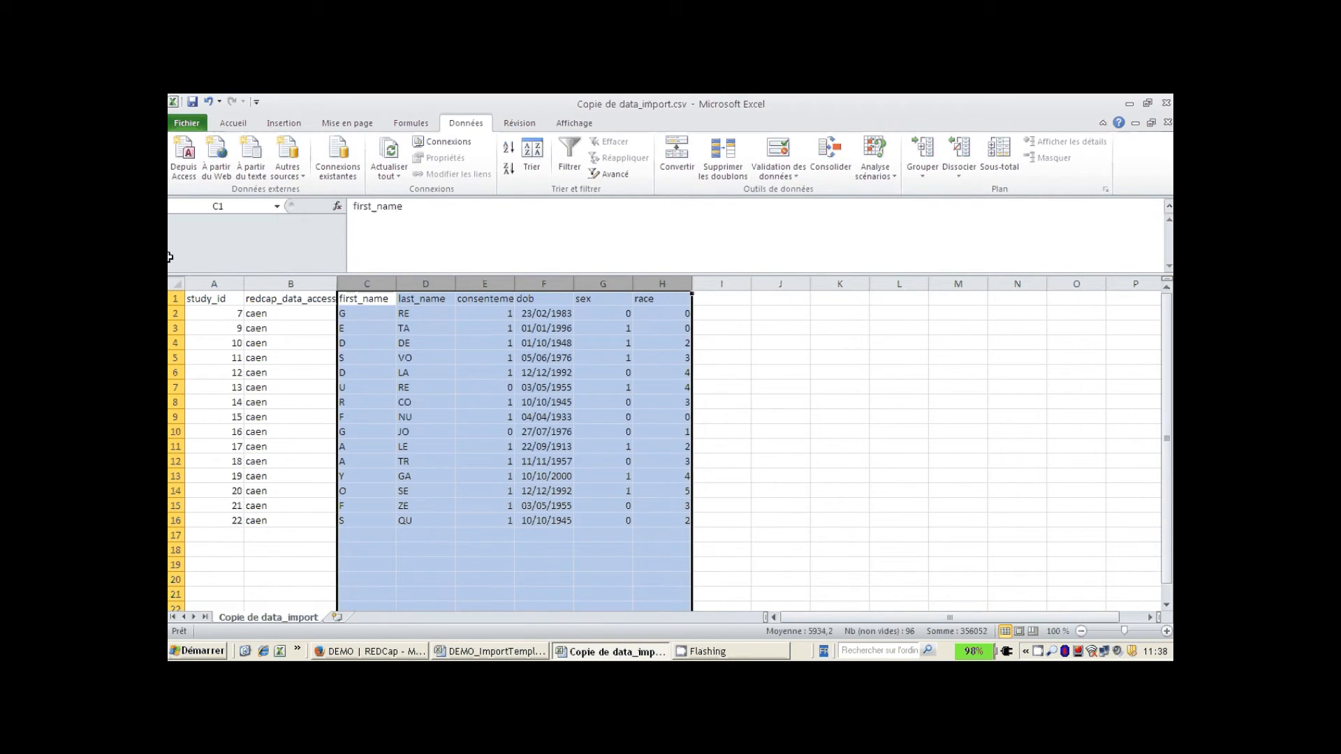
left_click(221, 299)
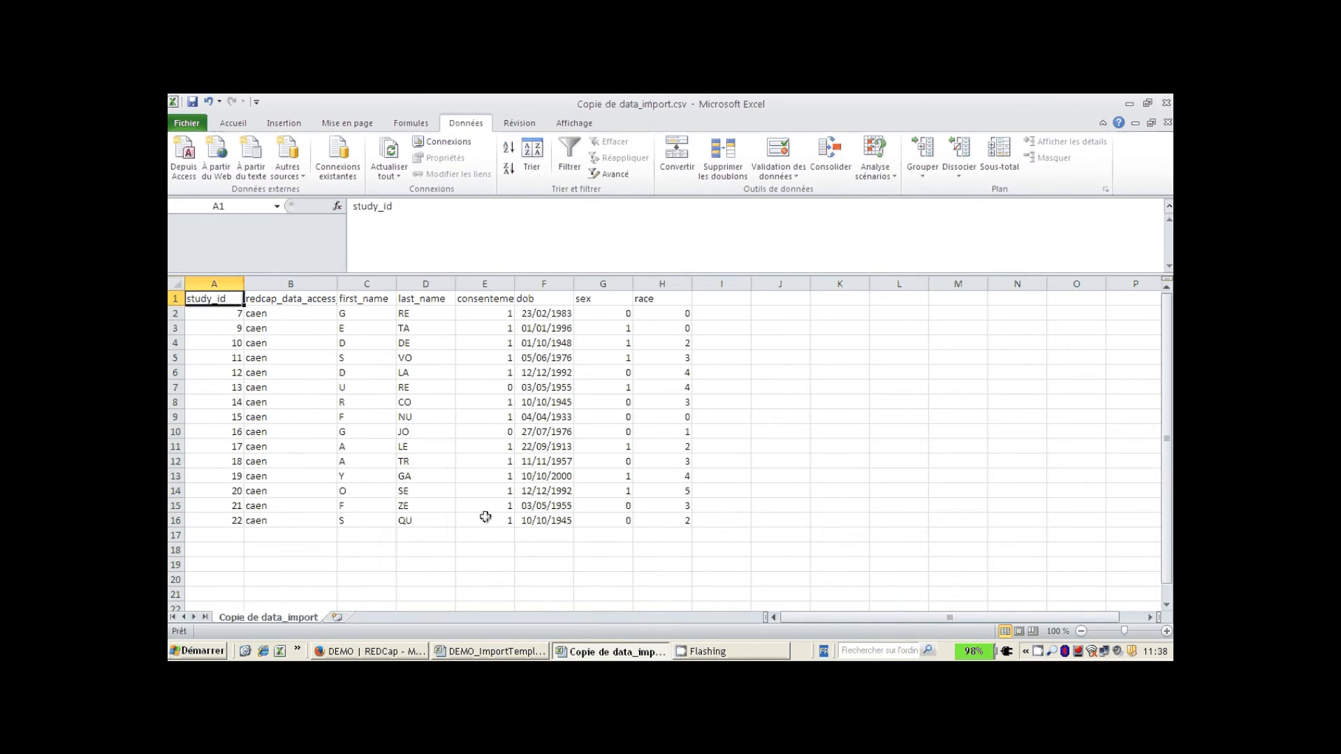
left_click(207, 281)
left_click_drag(207, 281, 301, 272)
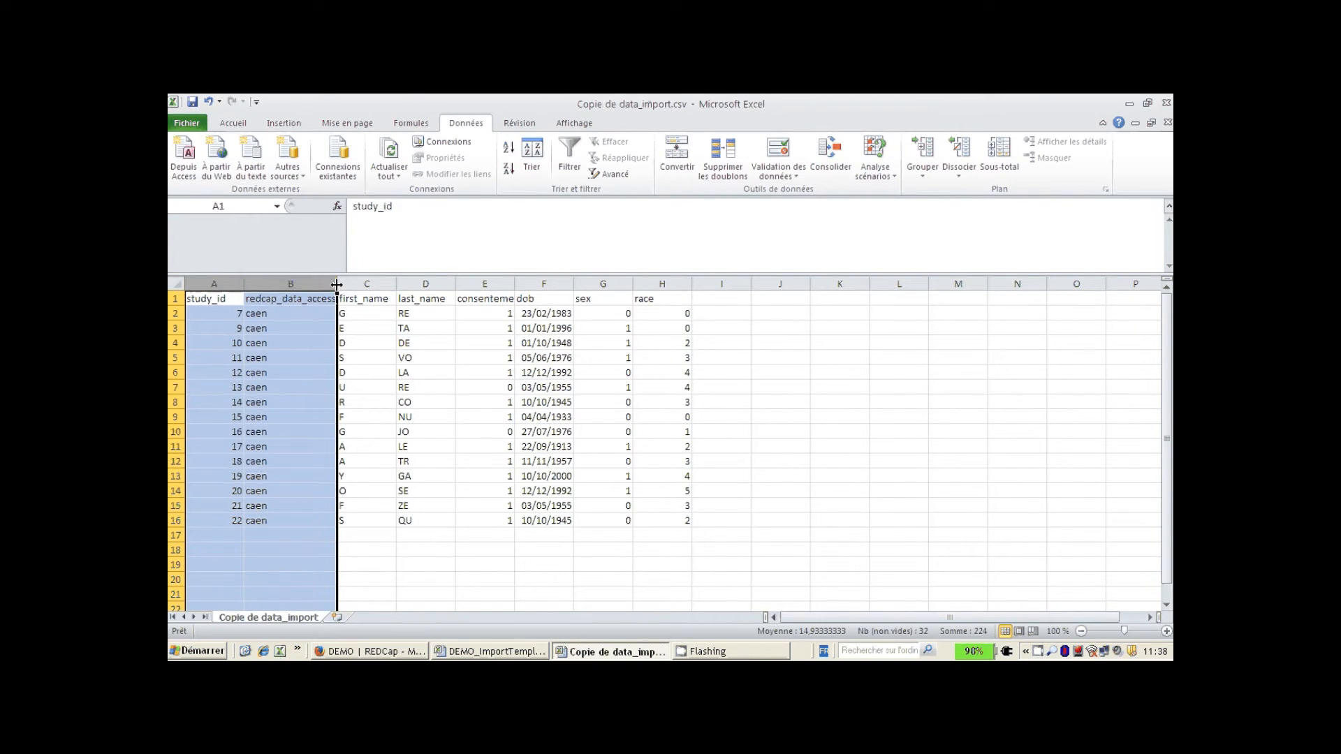
left_click_drag(342, 284, 692, 285)
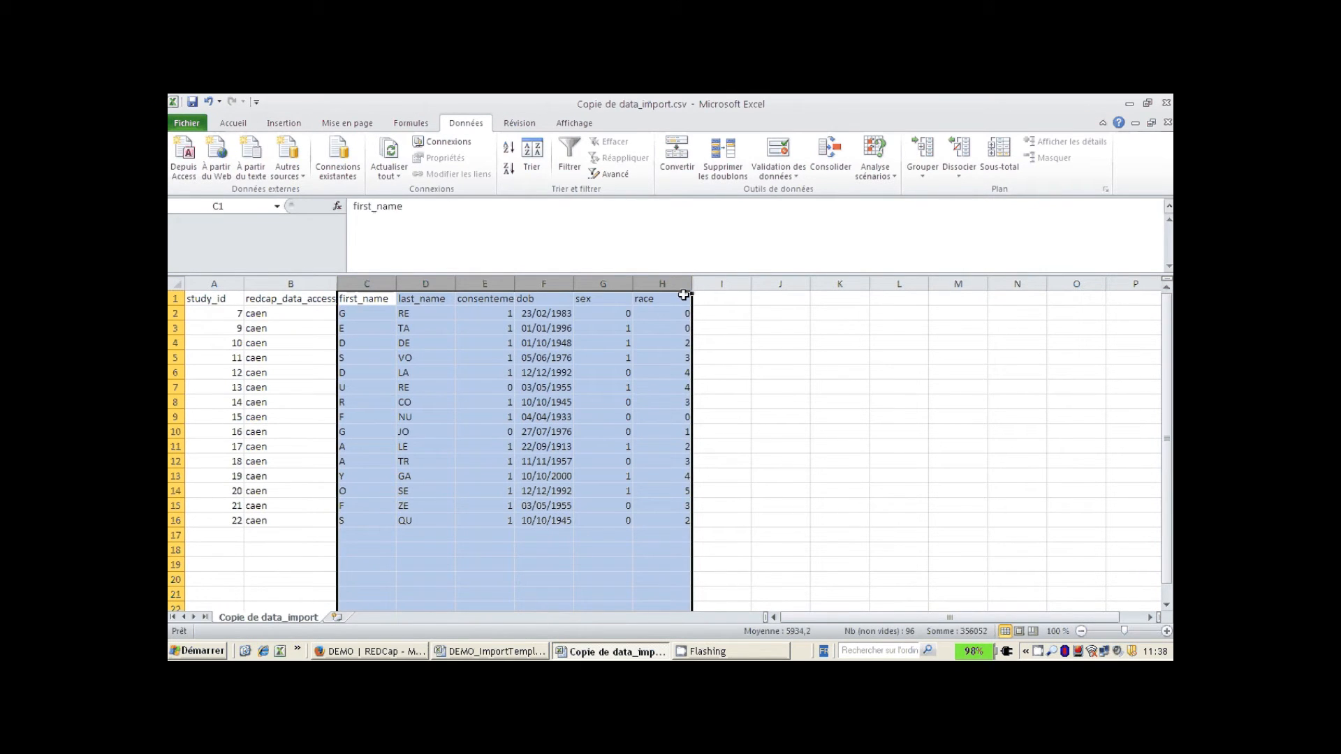
left_click(365, 653)
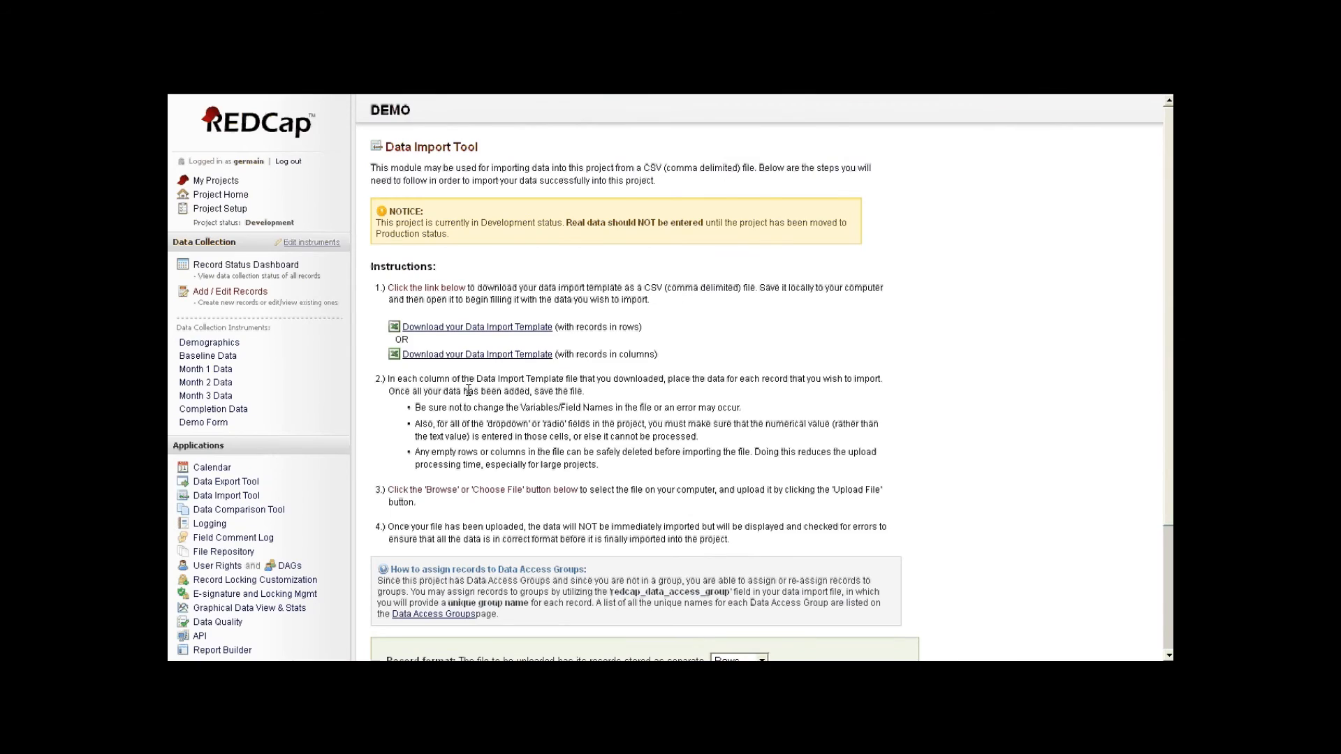
scroll(468, 389, "down", 3)
- Upload data_import.csv to the Data Import Tool for review
left_click(426, 555)
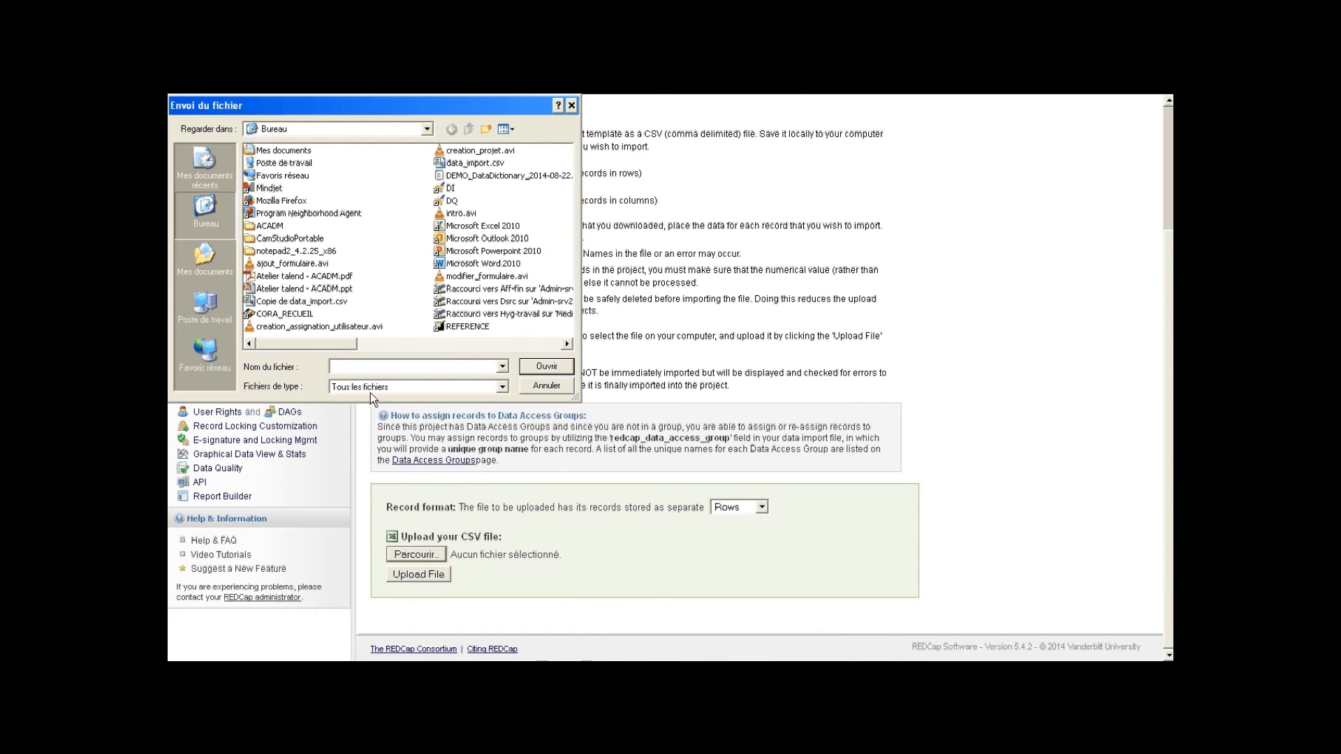
type("dat")
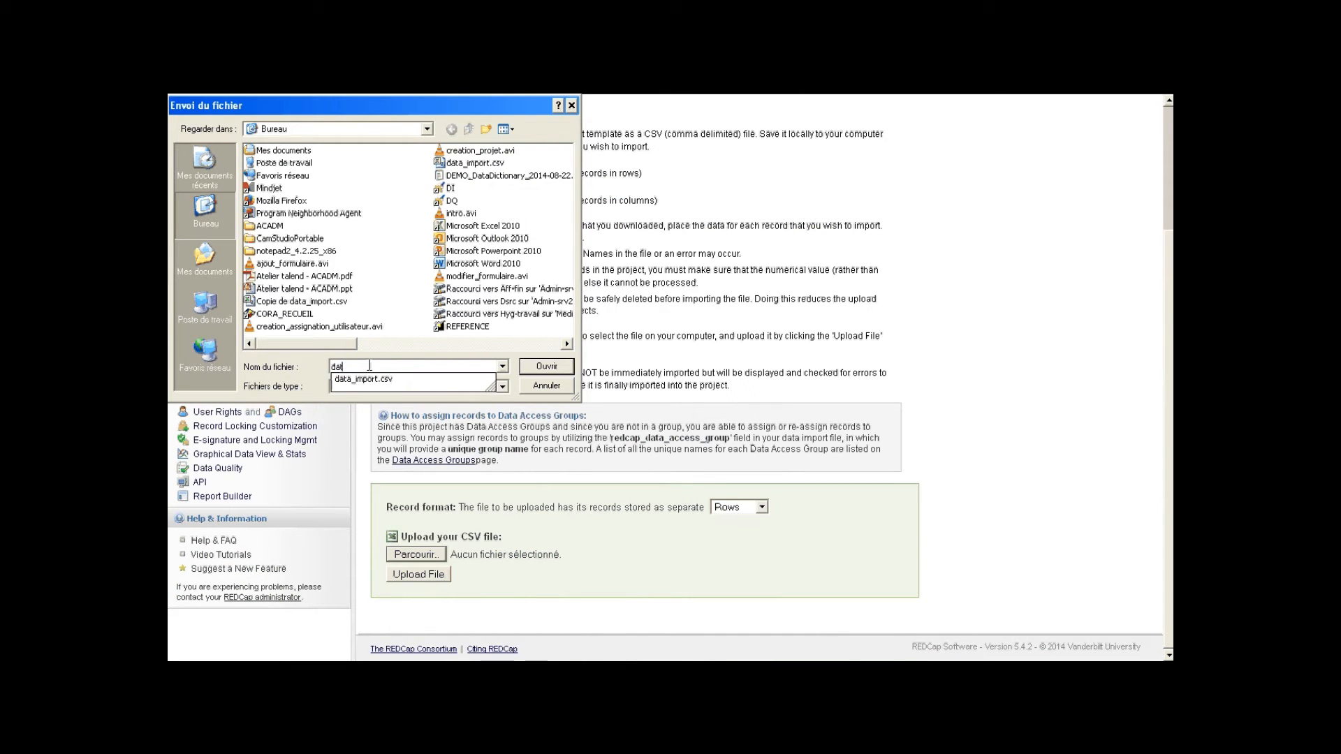
left_click(380, 378)
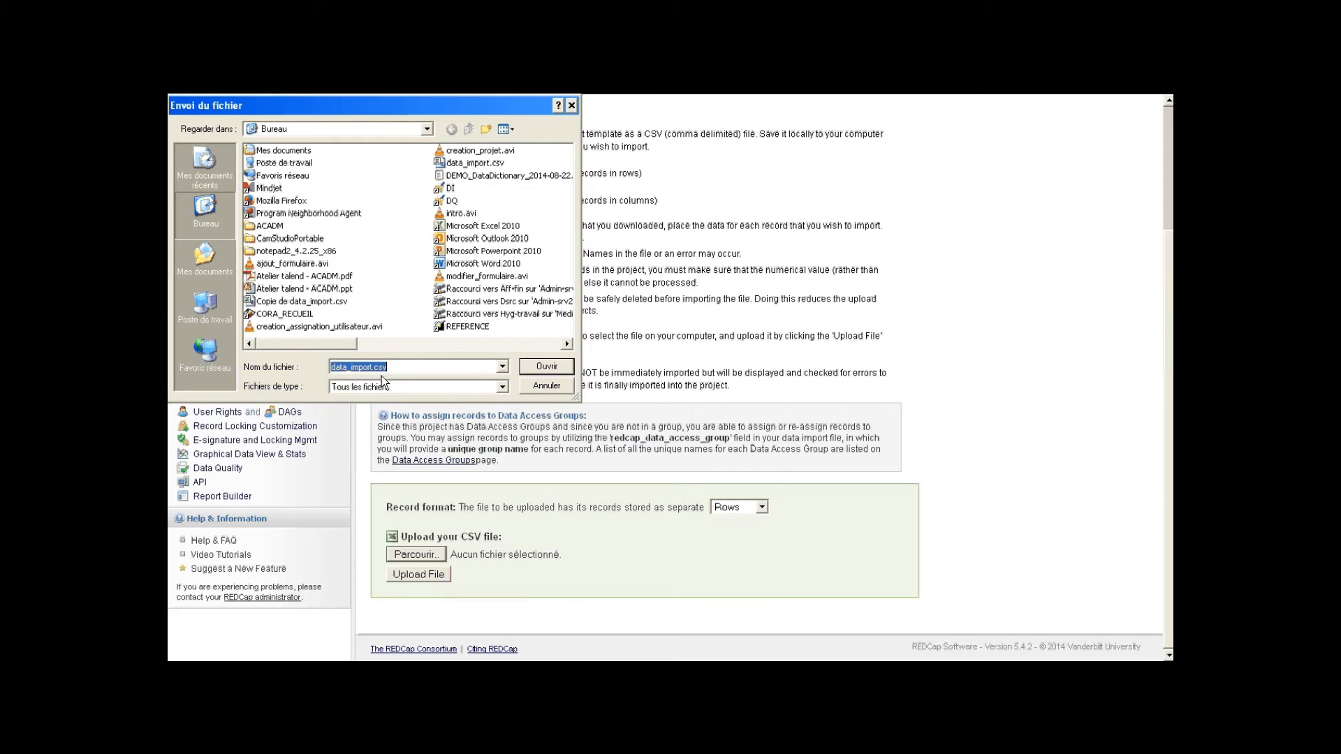
left_click(556, 372)
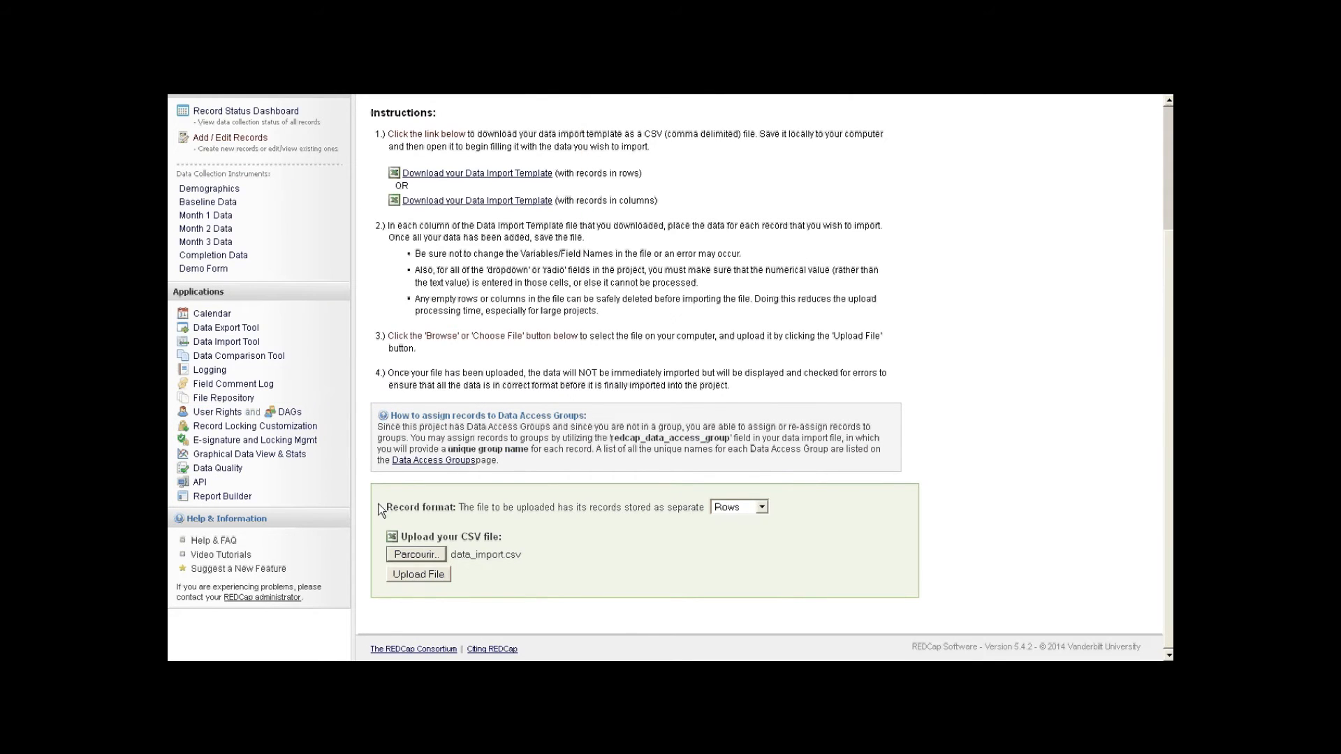
left_click(400, 578)
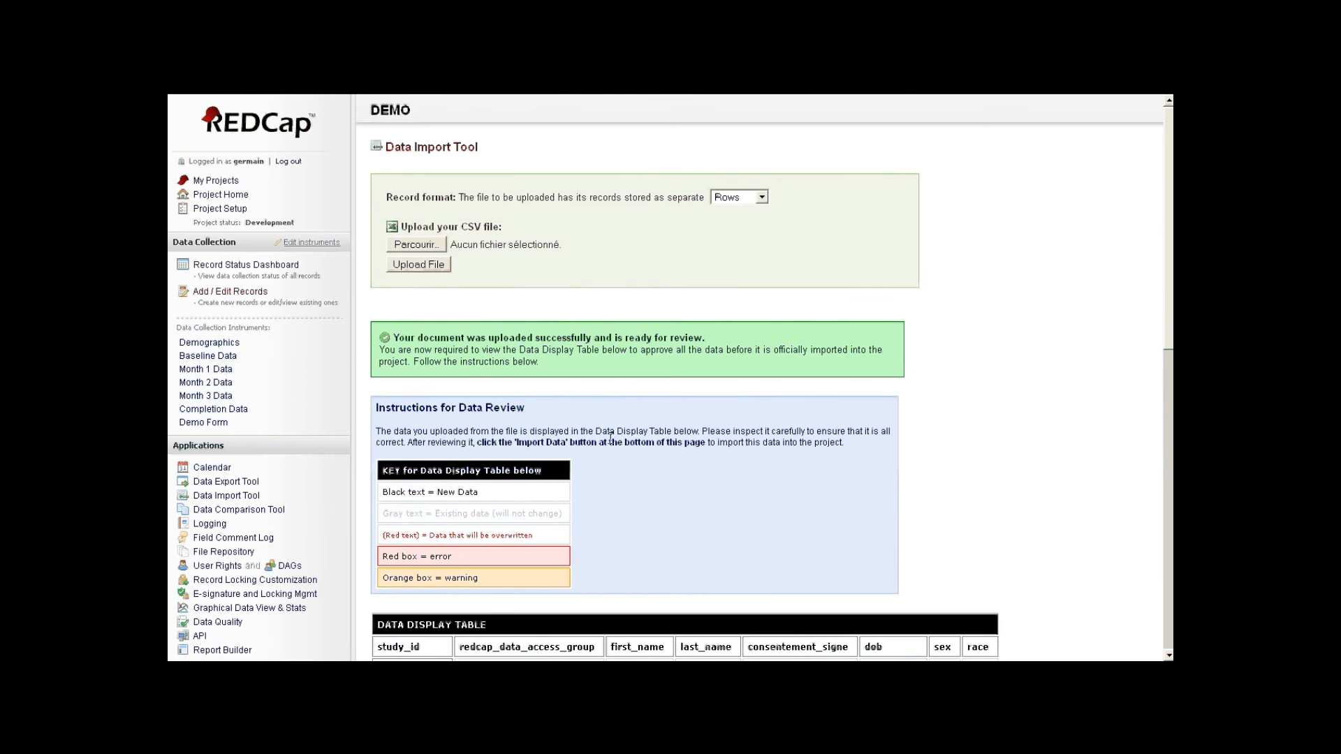
- Scroll through the Data Display Table, noting that record 007 already exists
scroll(610, 437, "down", 2)
scroll(613, 444, "down", 2)
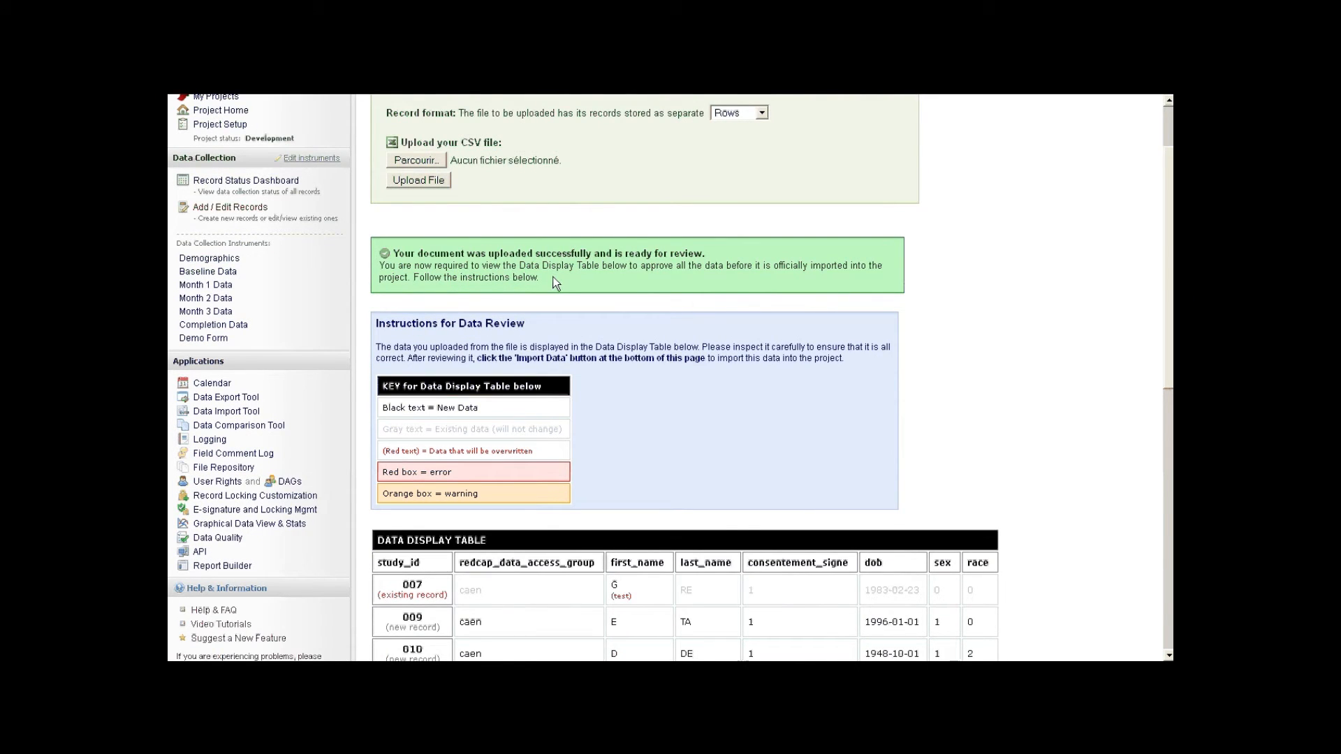
scroll(552, 277, "down", 3)
scroll(621, 278, "up", 3)
scroll(568, 278, "down", 5)
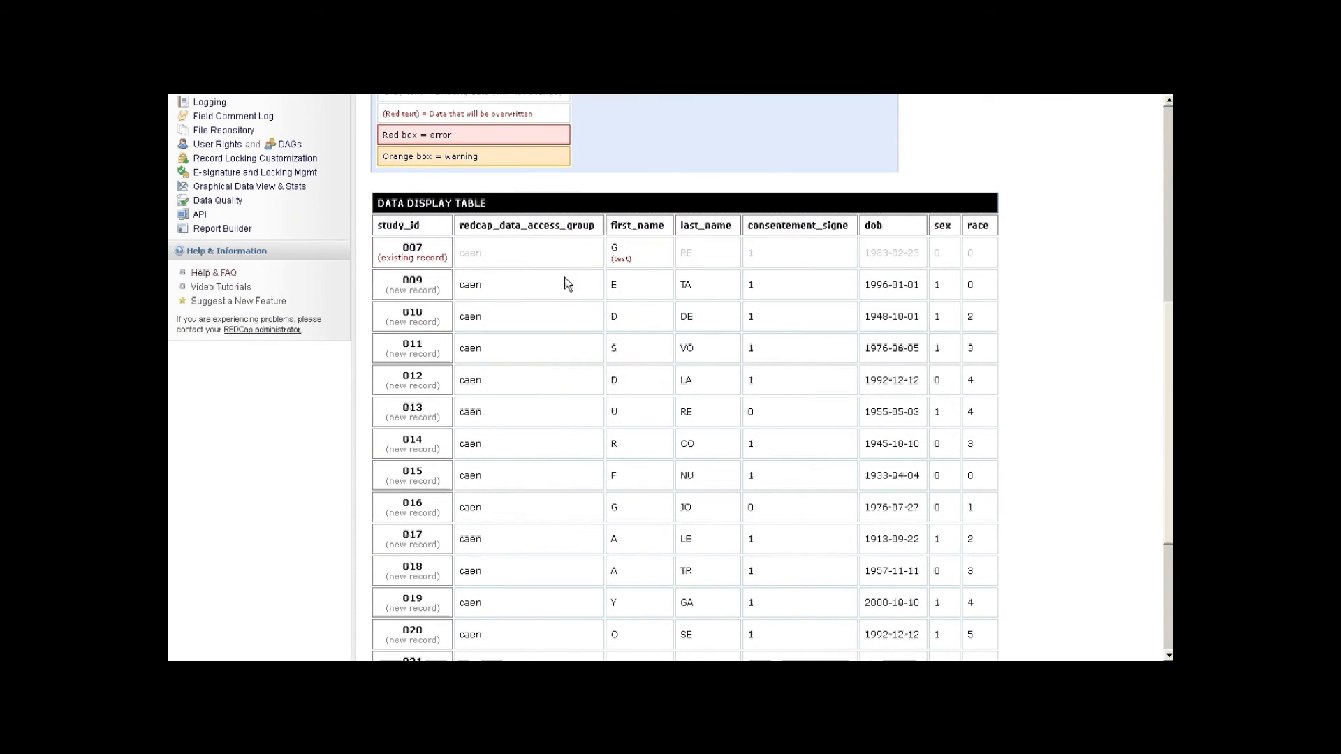
double_click(413, 249)
left_click_drag(381, 258, 438, 258)
- Check record 007's previewed values: access group caen, last name RE, date of birth, first name G
left_click_drag(484, 251, 459, 250)
left_click(700, 256)
left_click_drag(700, 256, 679, 254)
left_click(750, 253)
left_click_drag(865, 255, 910, 253)
mouse_move(613, 248)
left_mouse_down()
mouse_move(637, 262)
mouse_move(618, 264)
left_mouse_up()
left_click(622, 255)
- Import the previewed records 009–022 into the DEMO project
scroll(396, 297, "down", 2)
scroll(396, 302, "down", 2)
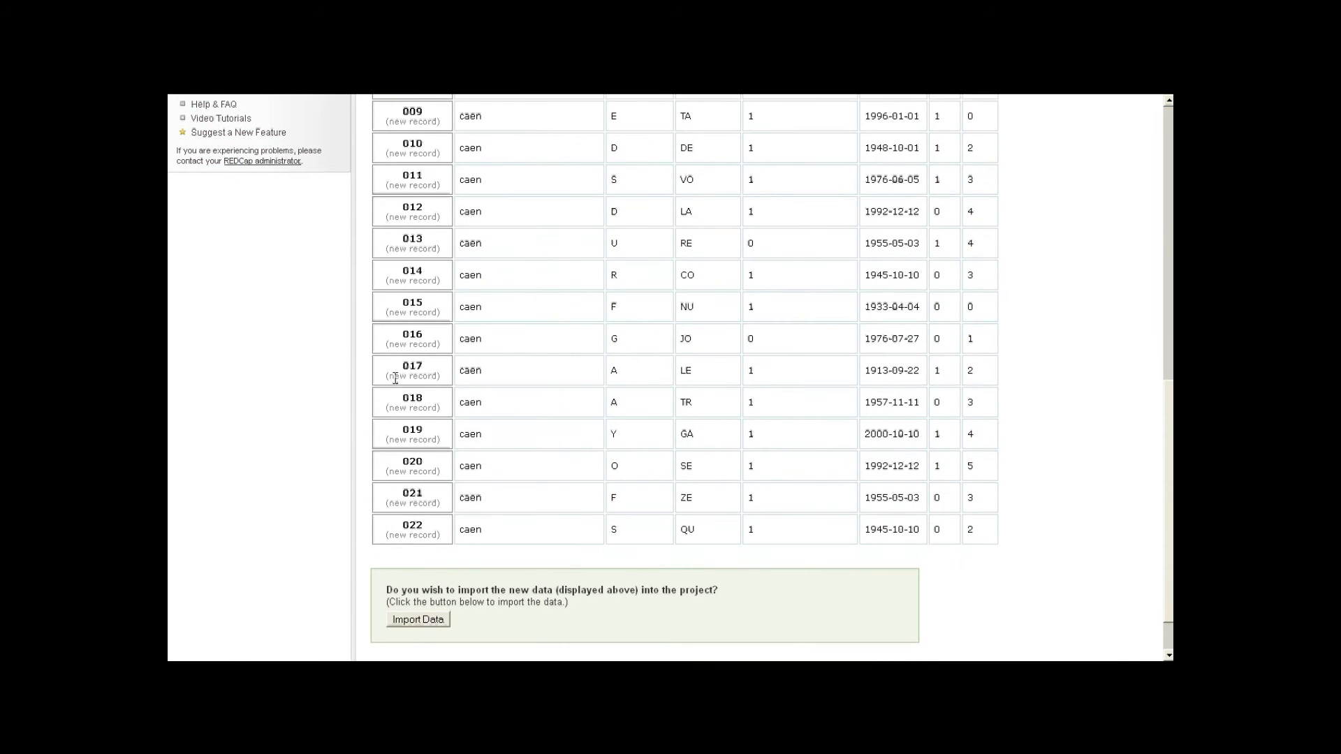
scroll(414, 488, "up", 2)
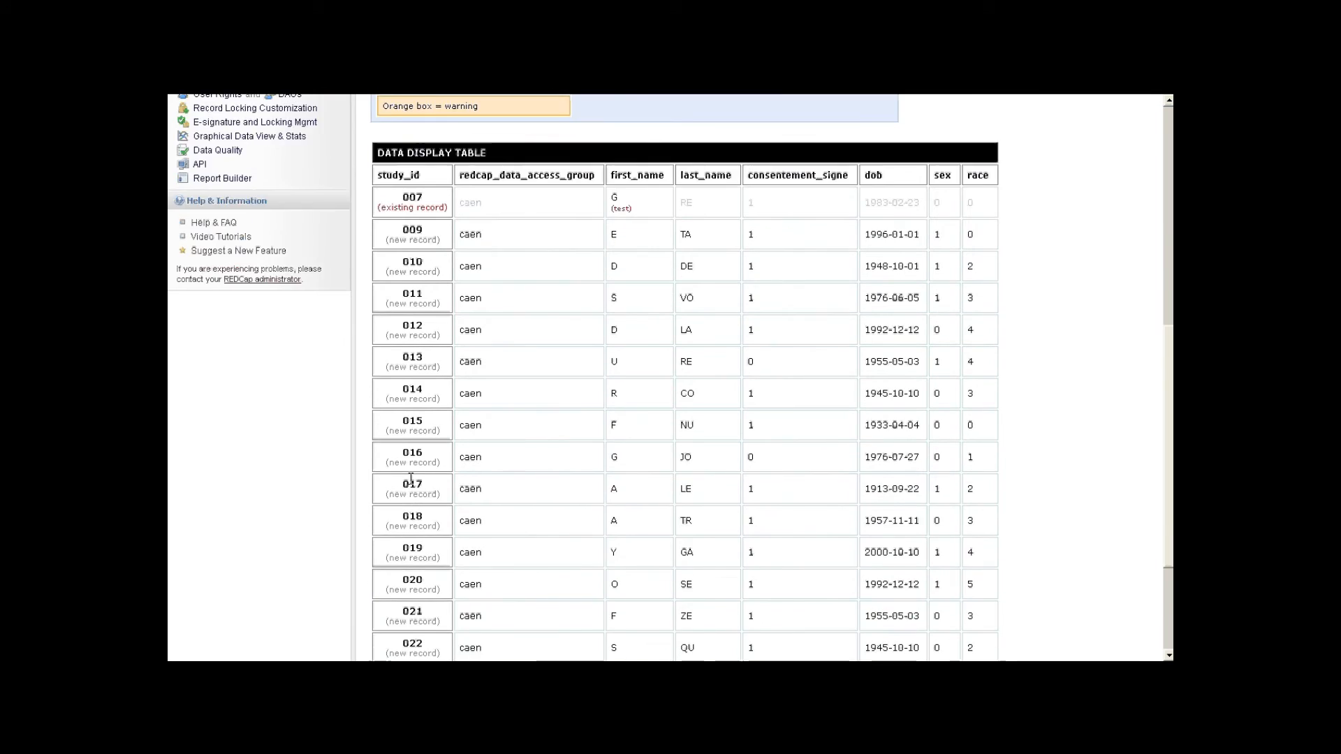
scroll(411, 479, "down", 3)
left_click(407, 565)
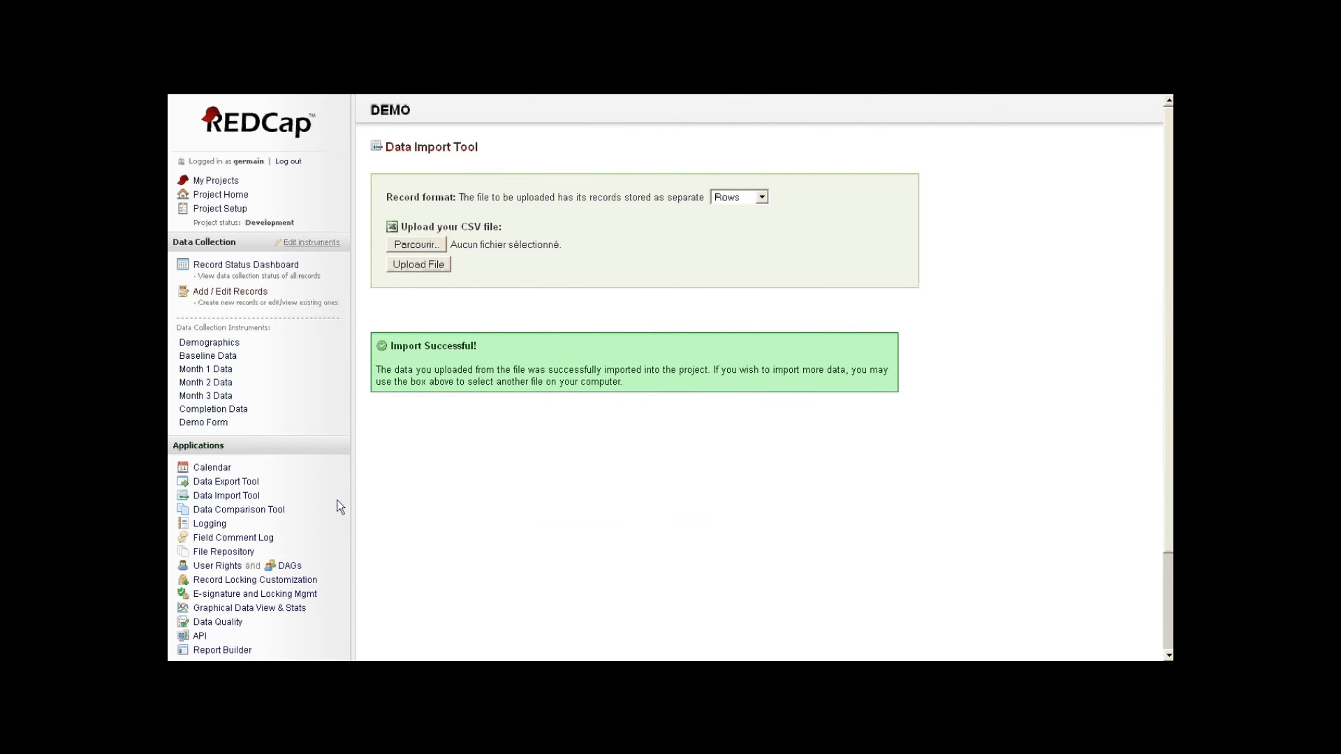
- Open incomplete record 007's Demographics form from the 15-record list and check its first name G
left_click(202, 345)
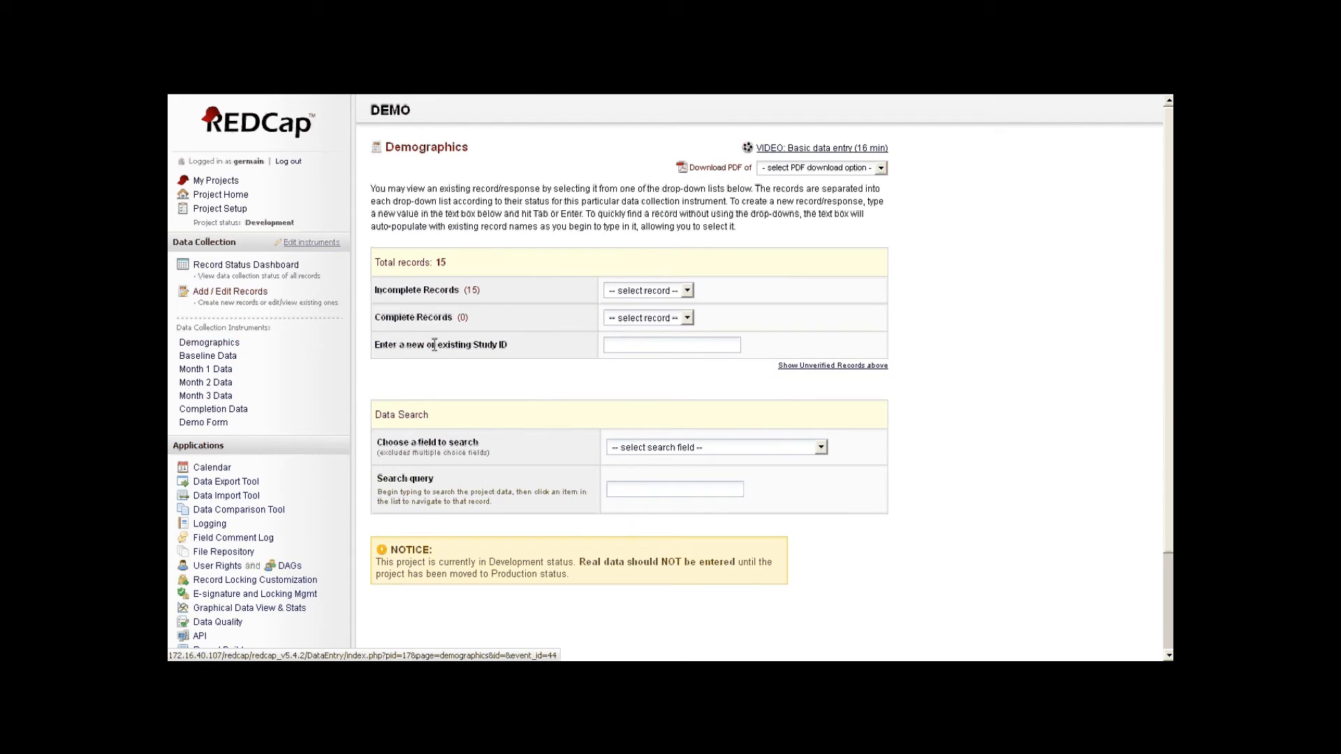
left_click_drag(437, 260, 454, 265)
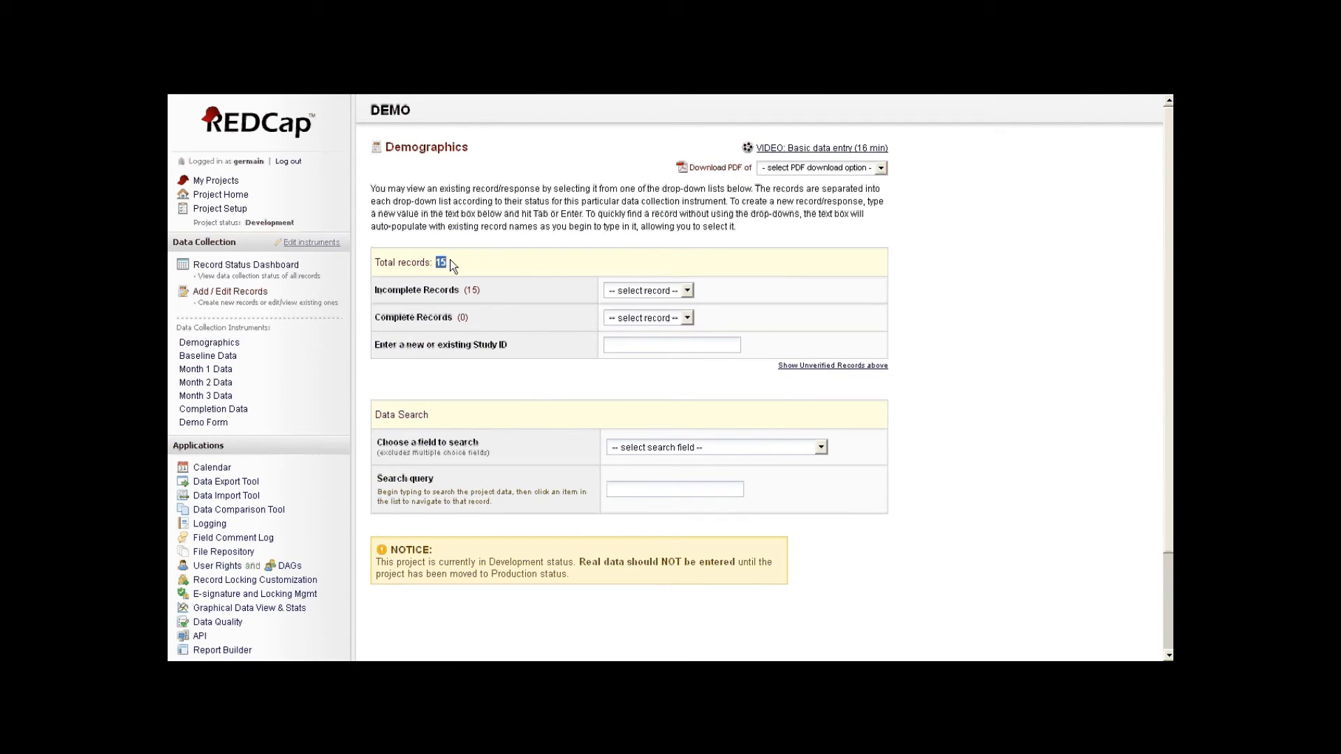
left_click(659, 290)
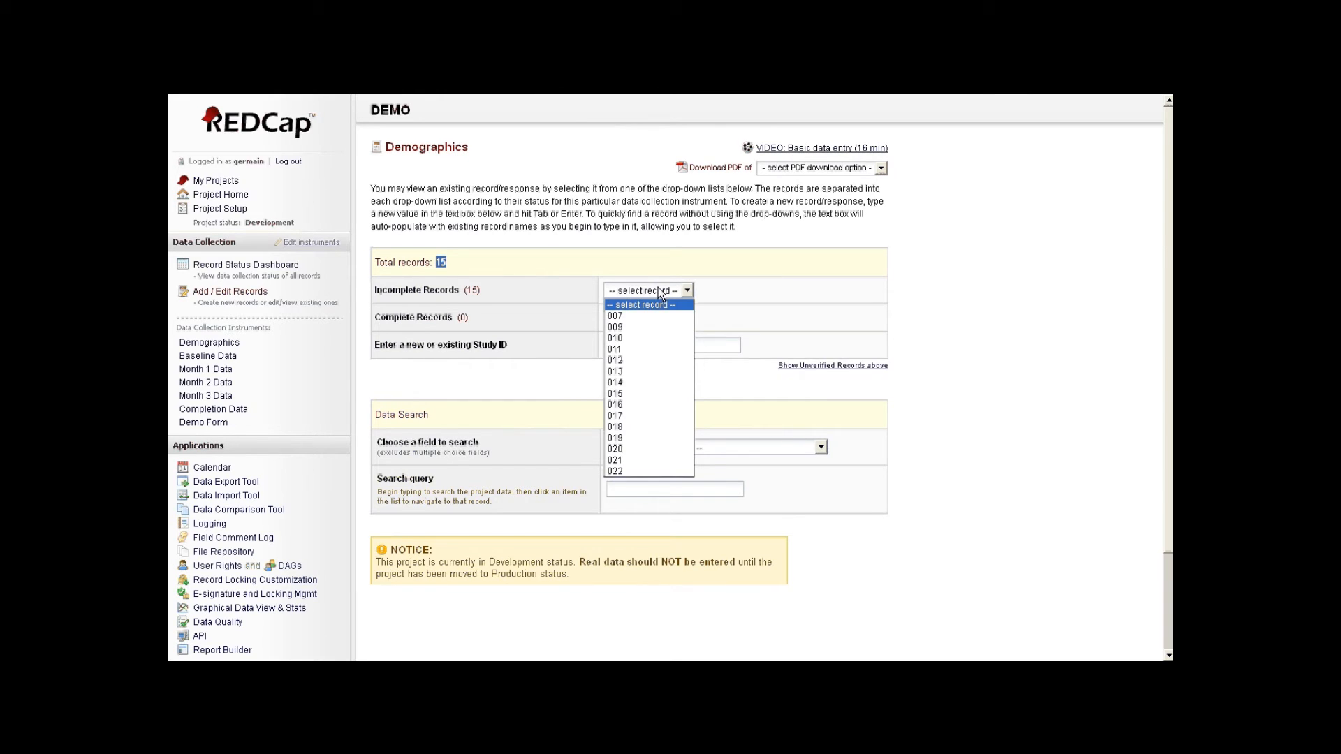
left_click(615, 315)
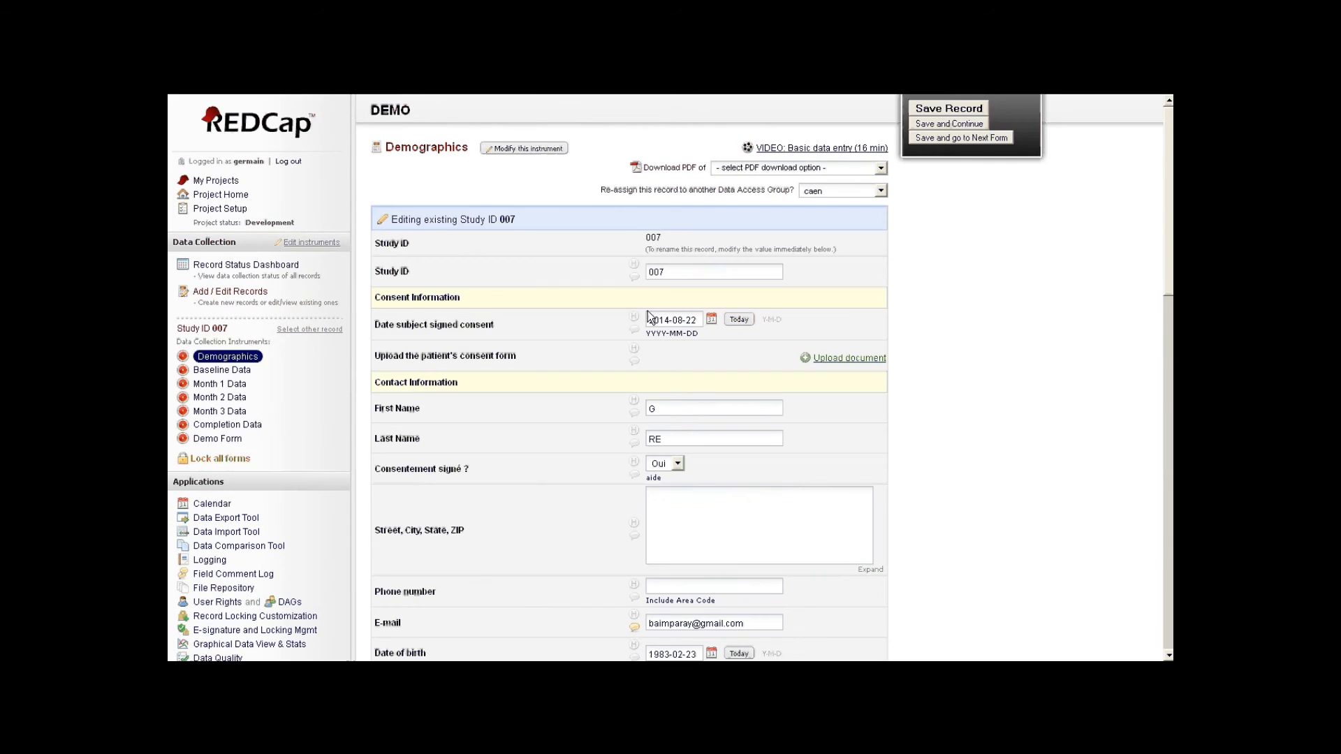
double_click(664, 407)
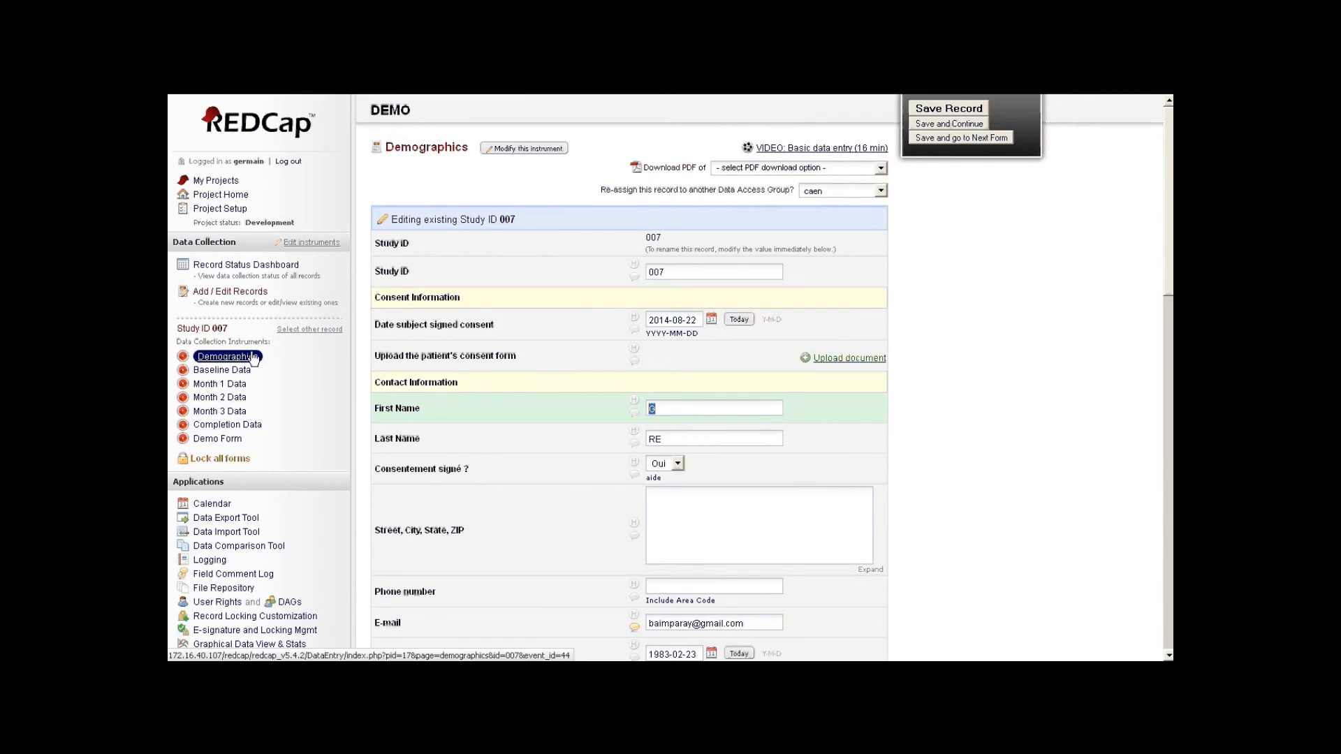
- Switch to record 009's Demographics form and scroll through its values
left_click(288, 329)
left_click(678, 293)
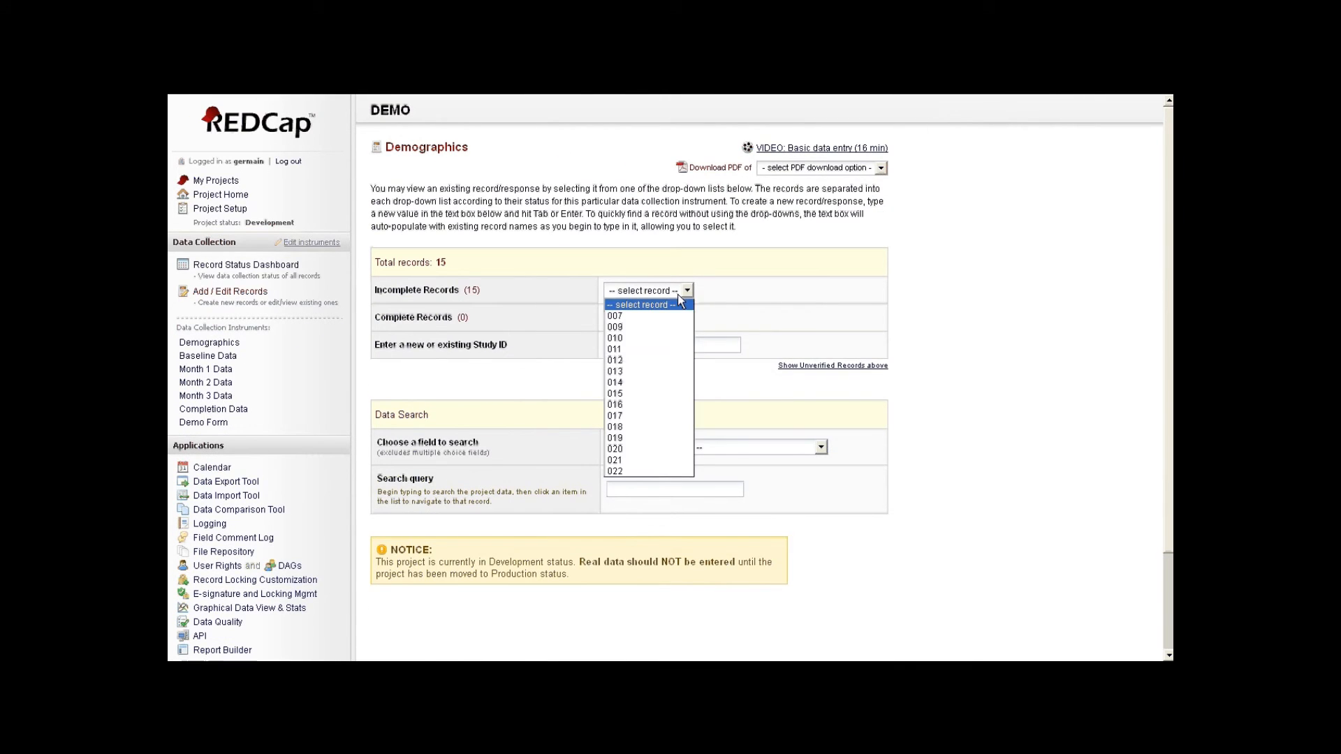
left_click(653, 329)
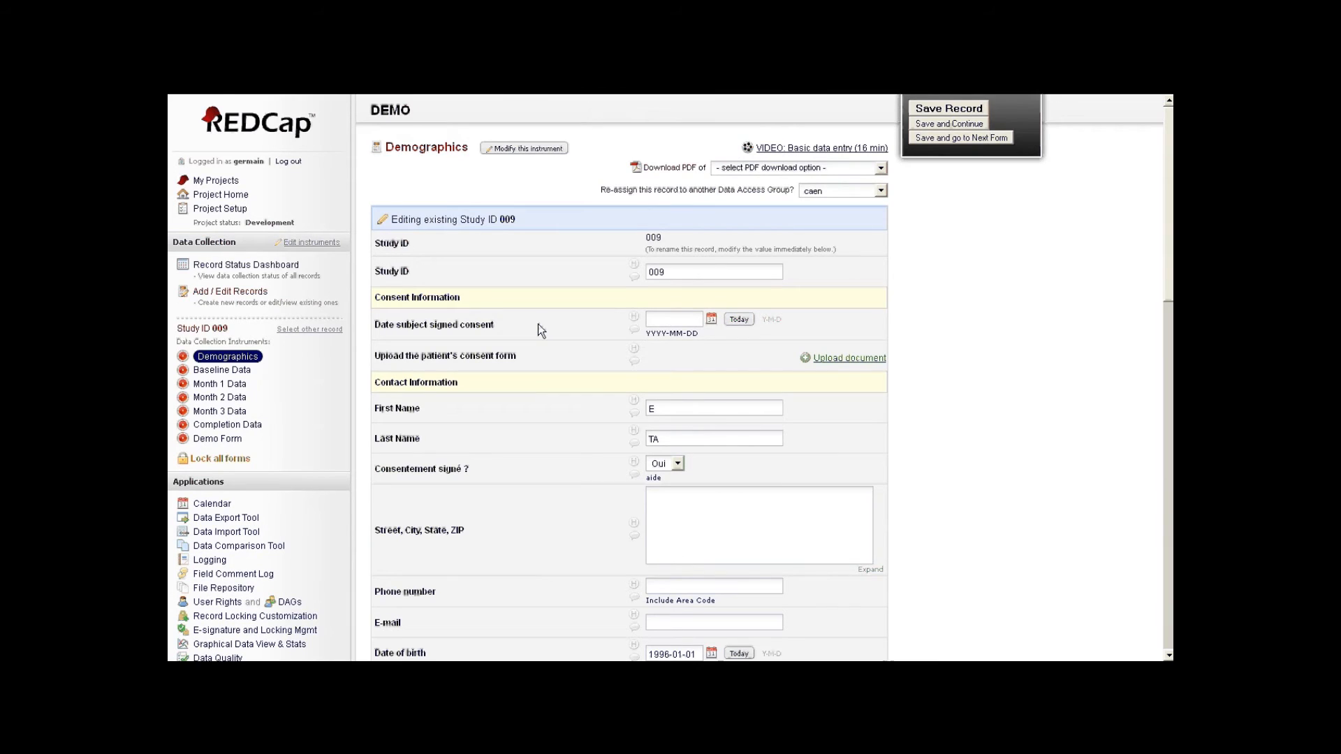
scroll(532, 431, "down", 1)
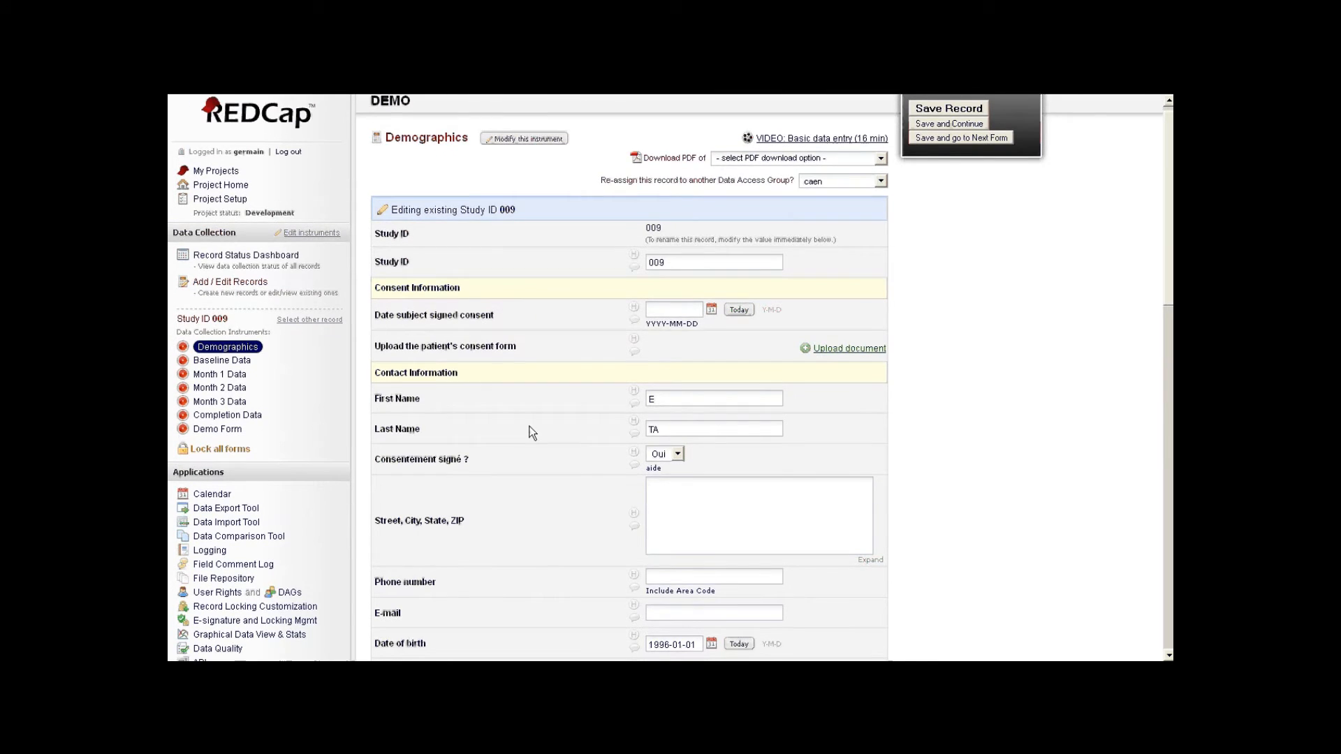
scroll(531, 429, "down", 3)
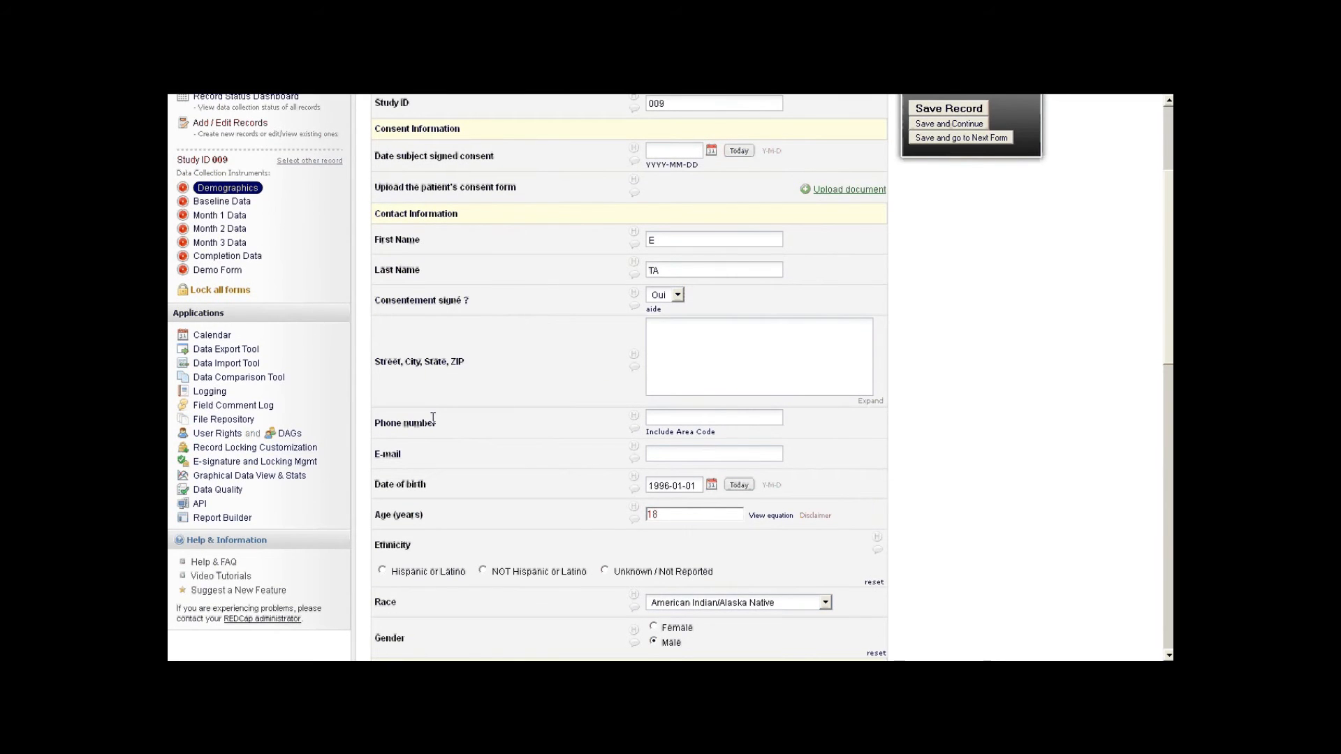
left_click(210, 392)
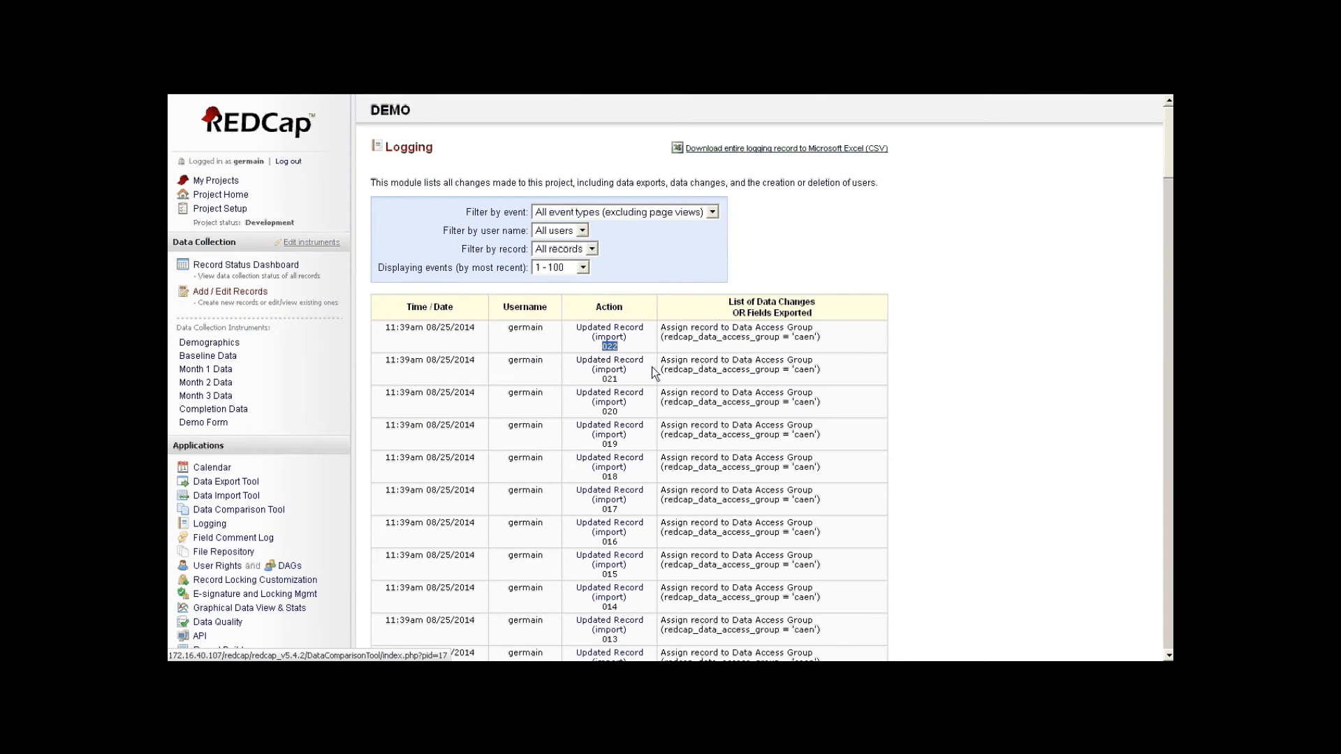
- Scroll through the Logging entries for the imported records
scroll(654, 372, "down", 5)
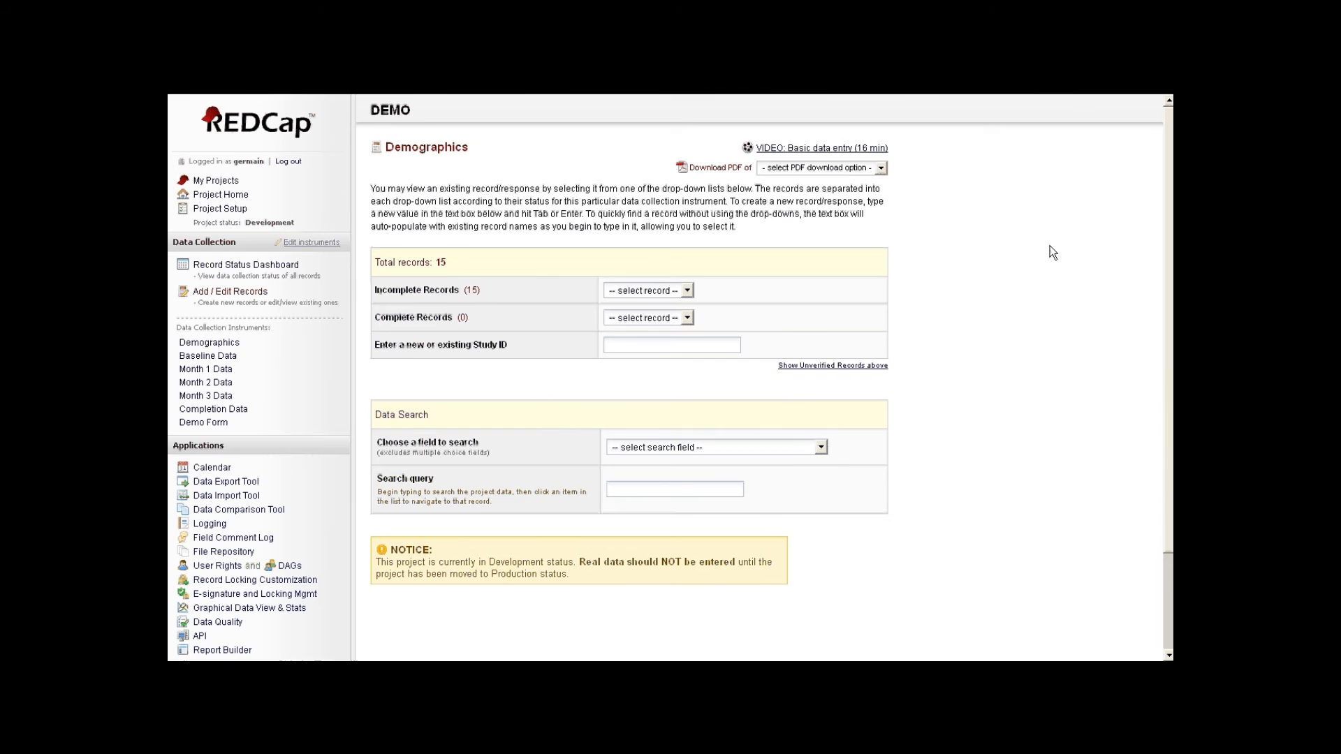
- Export all project data from the Data Export Tool and dismiss the citation notice
left_click(224, 482)
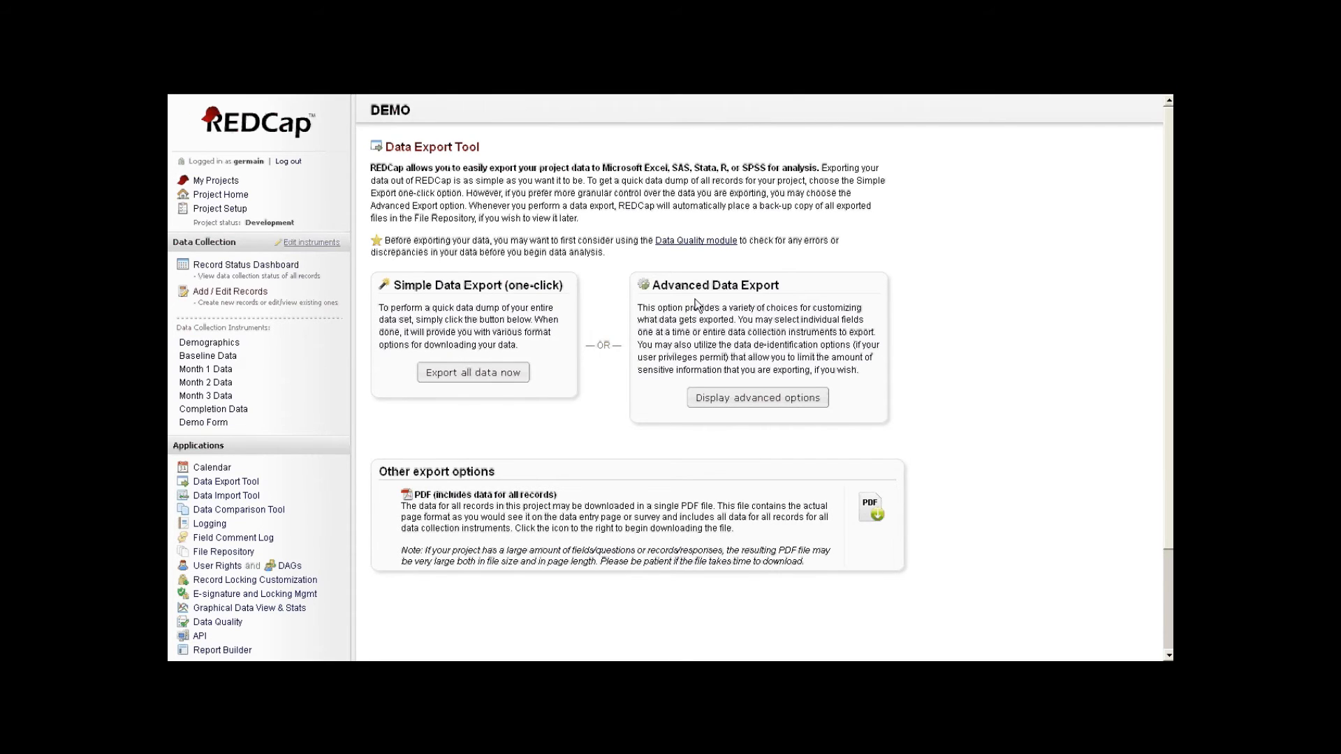
left_click(447, 384)
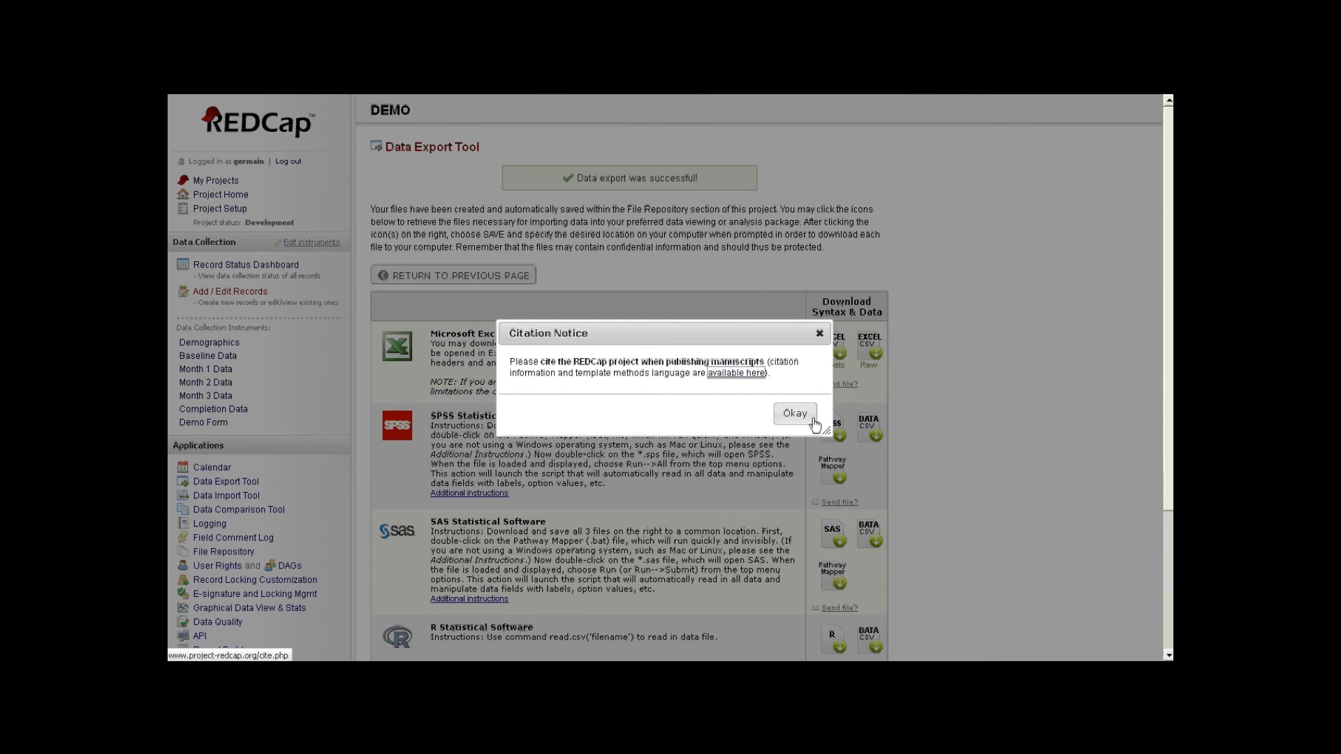
left_click(810, 417)
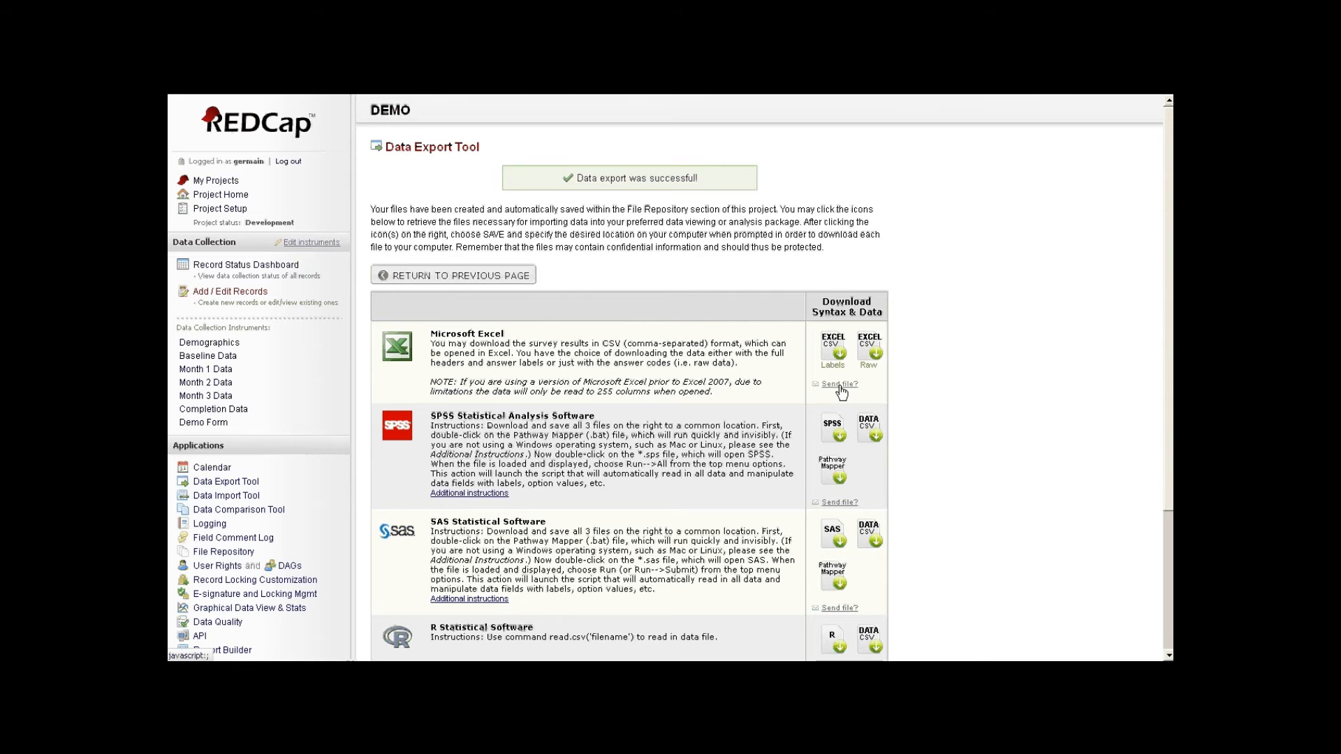
key("super")
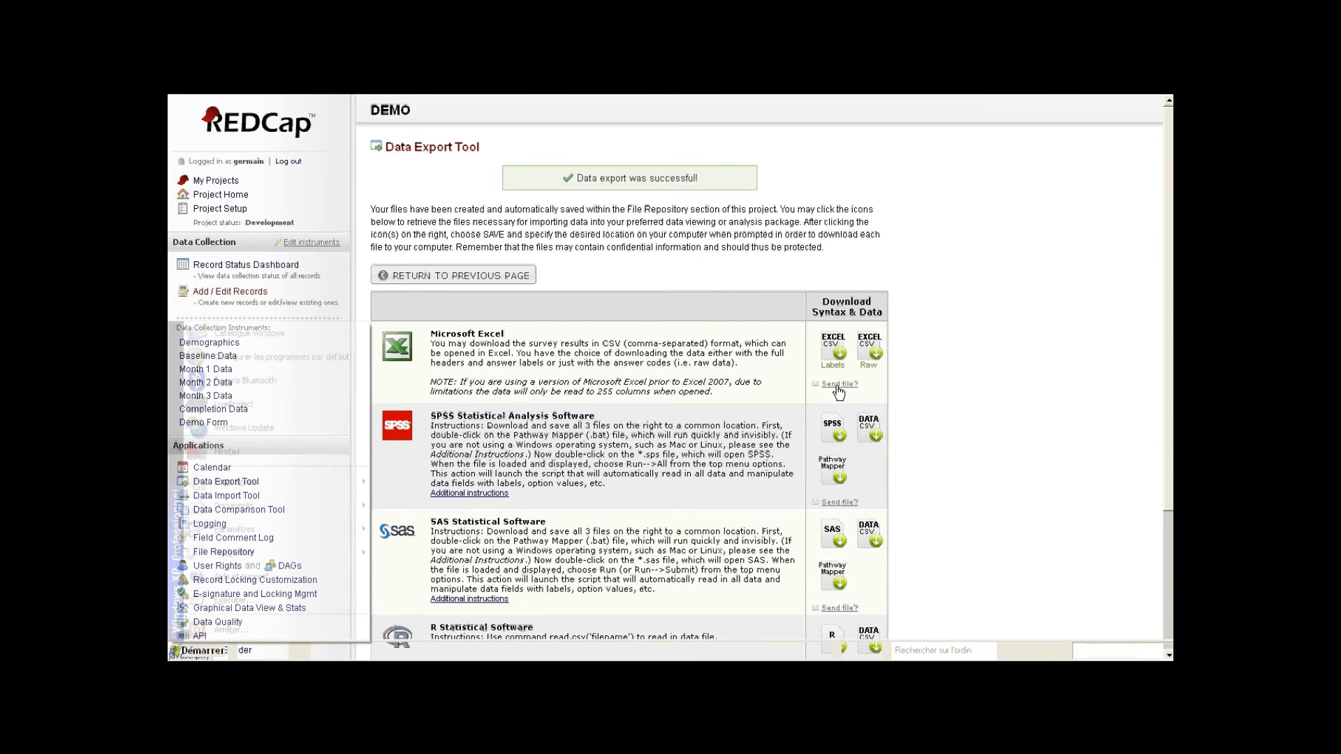
- Widen the Race column in the DEMO_DATA_LABELS export and select columns N:O
left_click(646, 653)
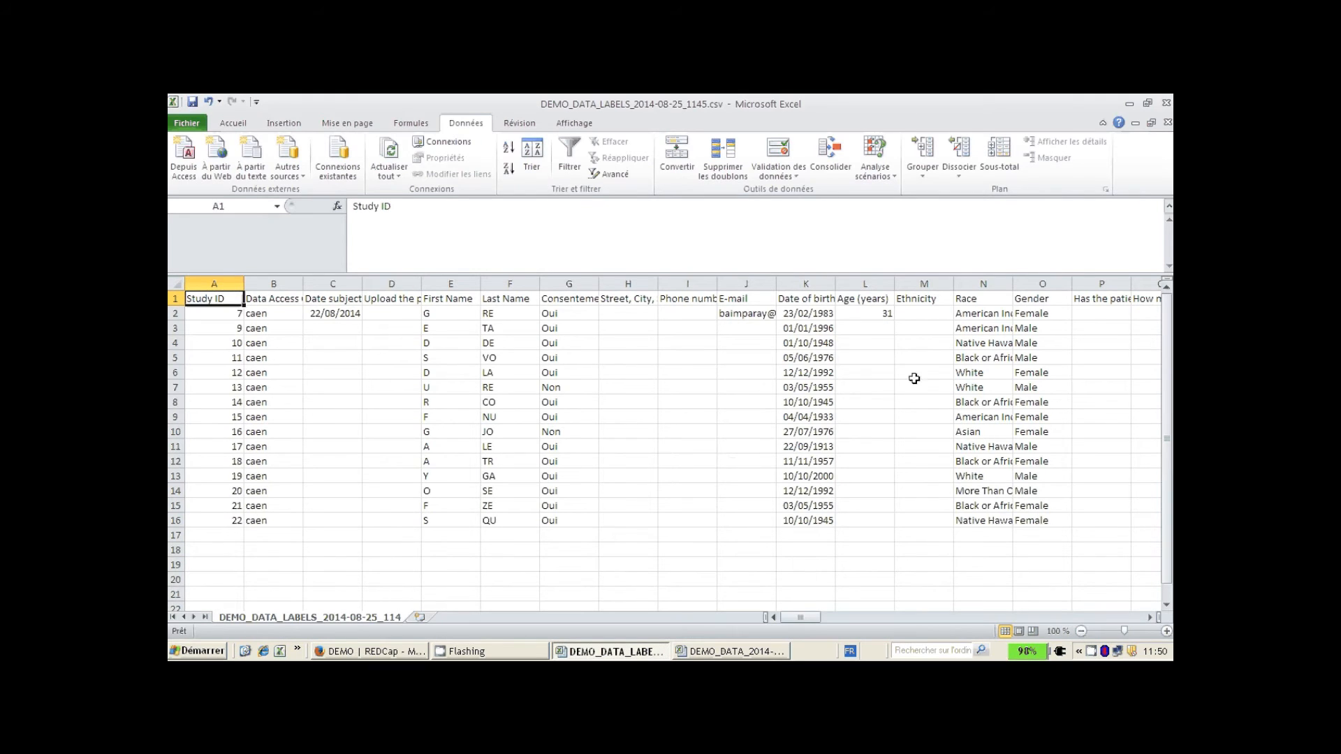
left_click_drag(1013, 283, 1054, 281)
left_click(995, 284)
left_click(1056, 281)
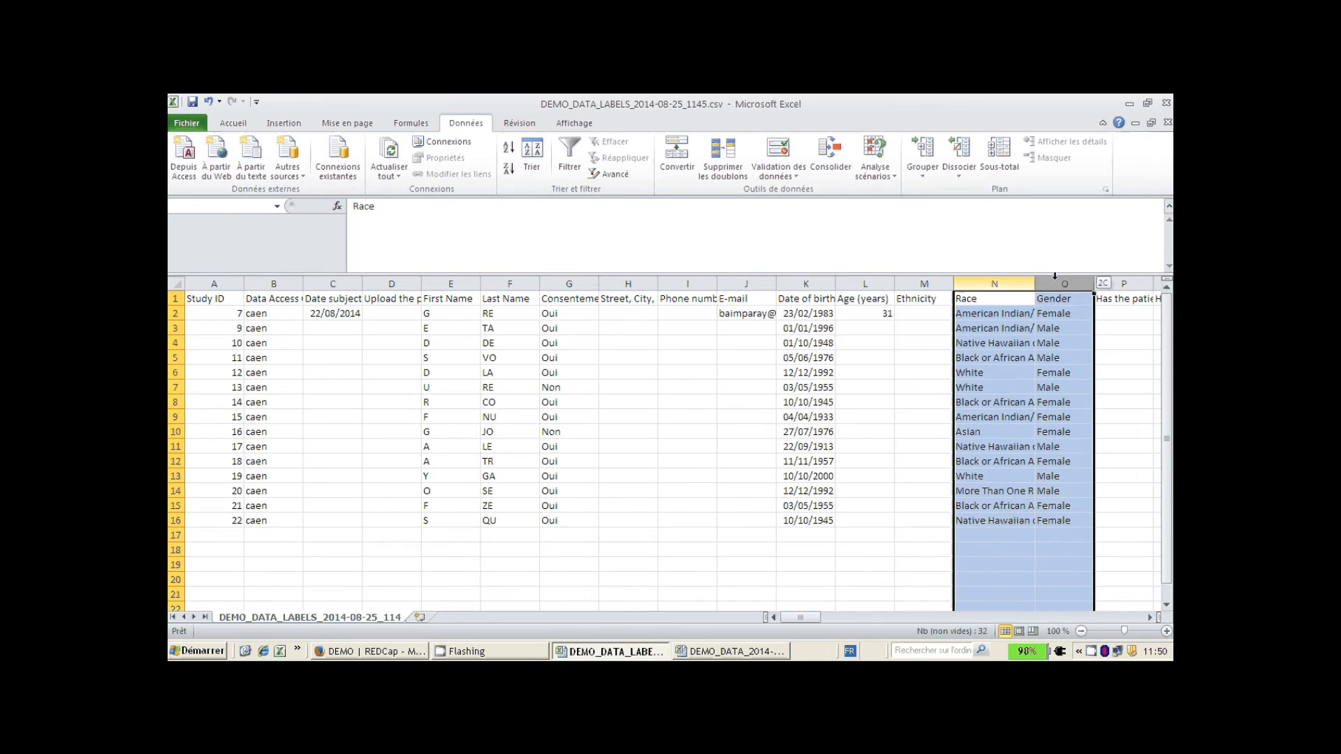
- Select the coded race and sex columns N:O in the raw export, then return to REDCap
left_click(728, 652)
left_click_drag(983, 281, 1045, 283)
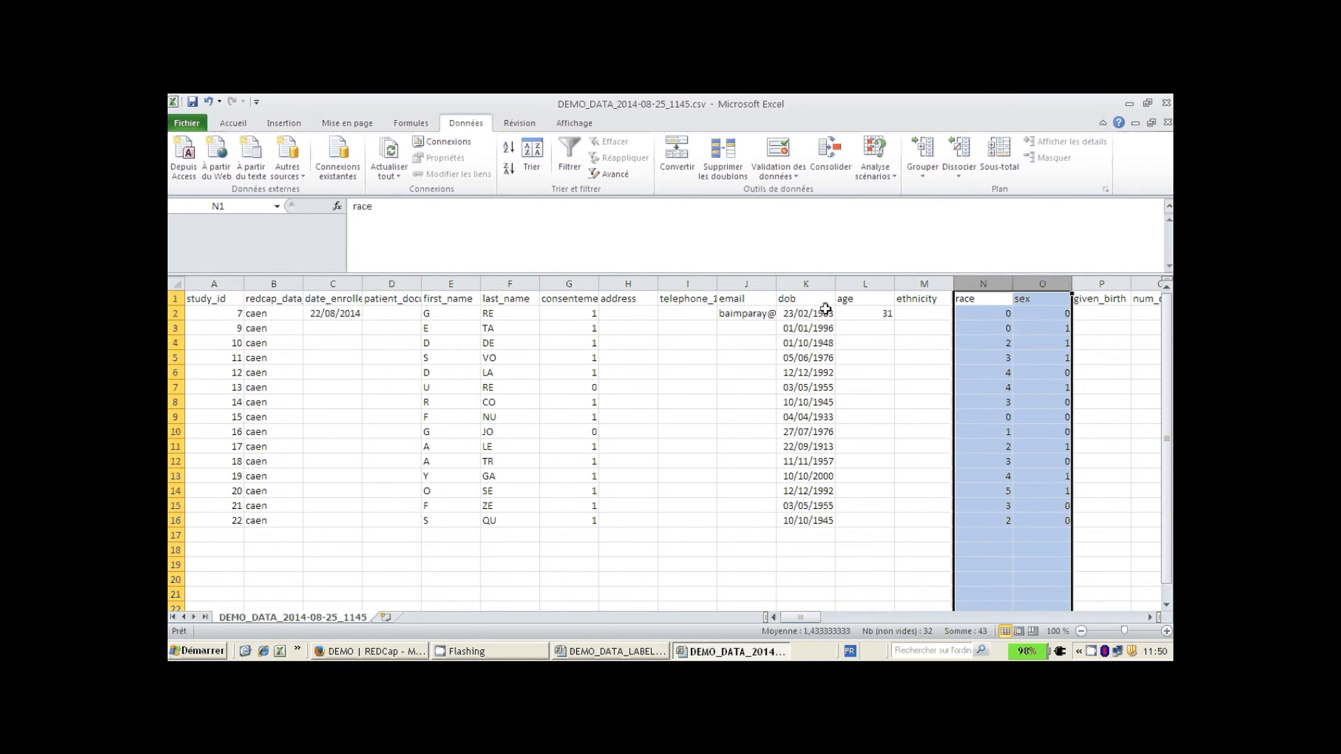
left_click(369, 651)
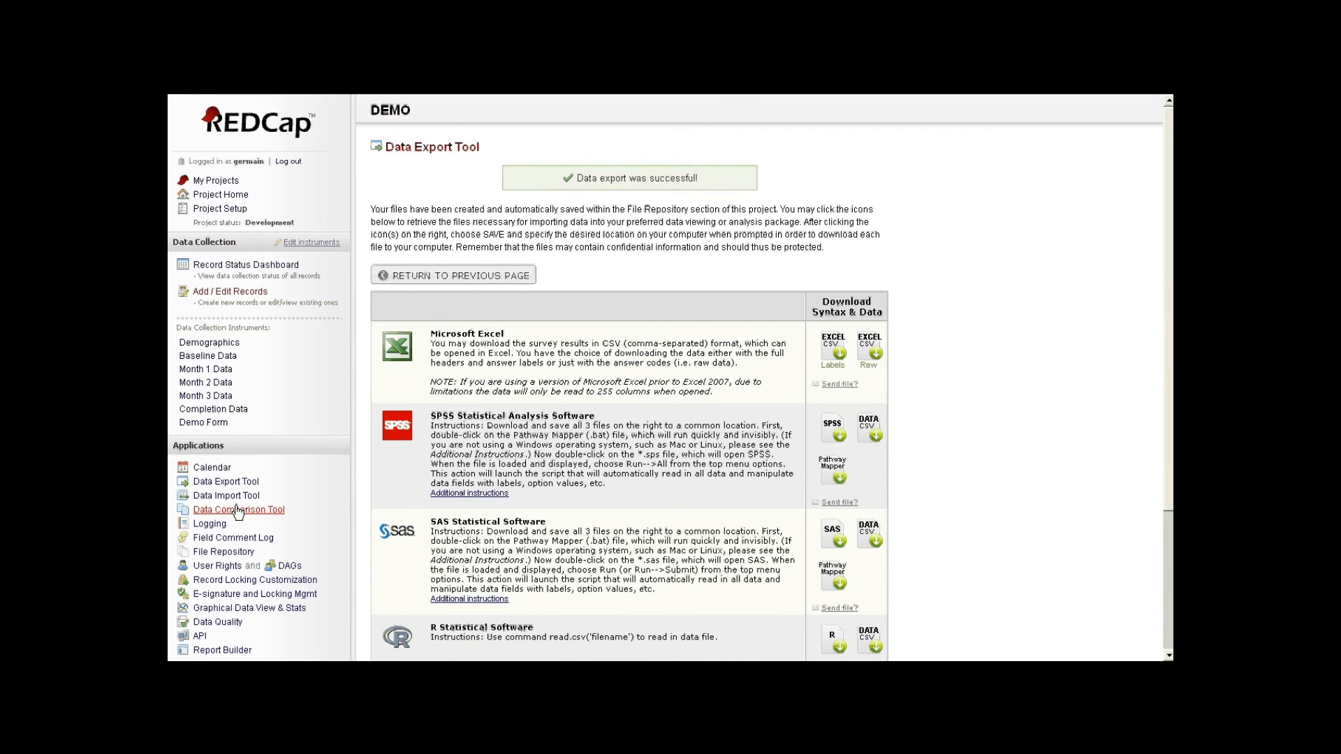
scroll(223, 511, "down", 1)
- Review the File Repository's Data Export Files, noting the 08/25/2014 11:49 am export
left_click(225, 468)
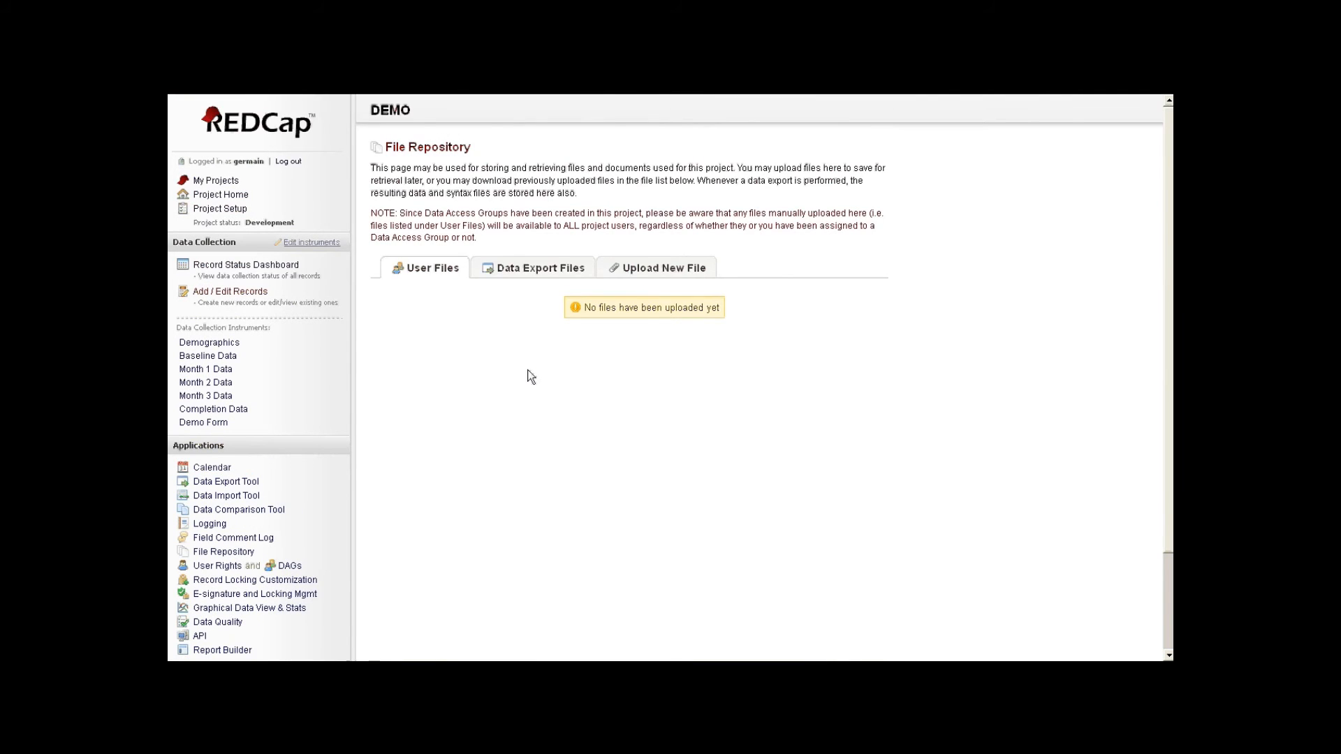
left_click(513, 268)
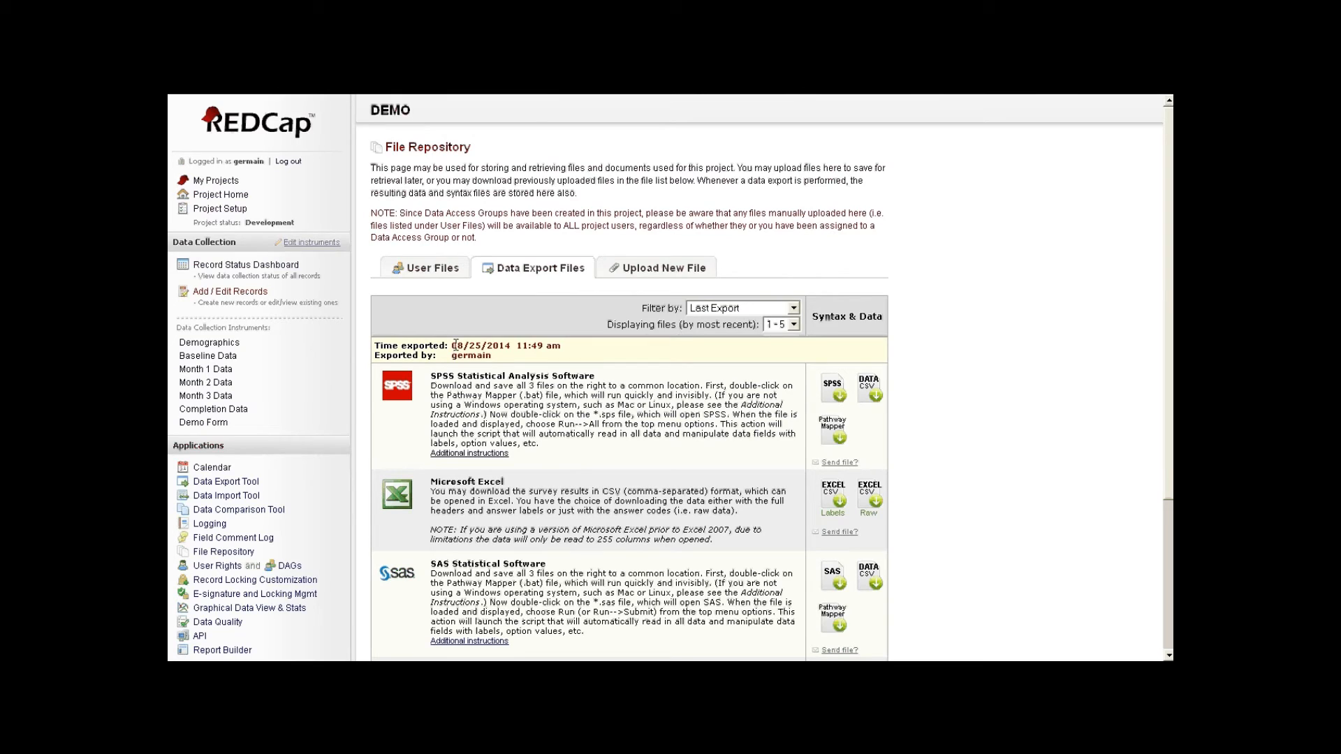
left_click_drag(457, 345, 552, 345)
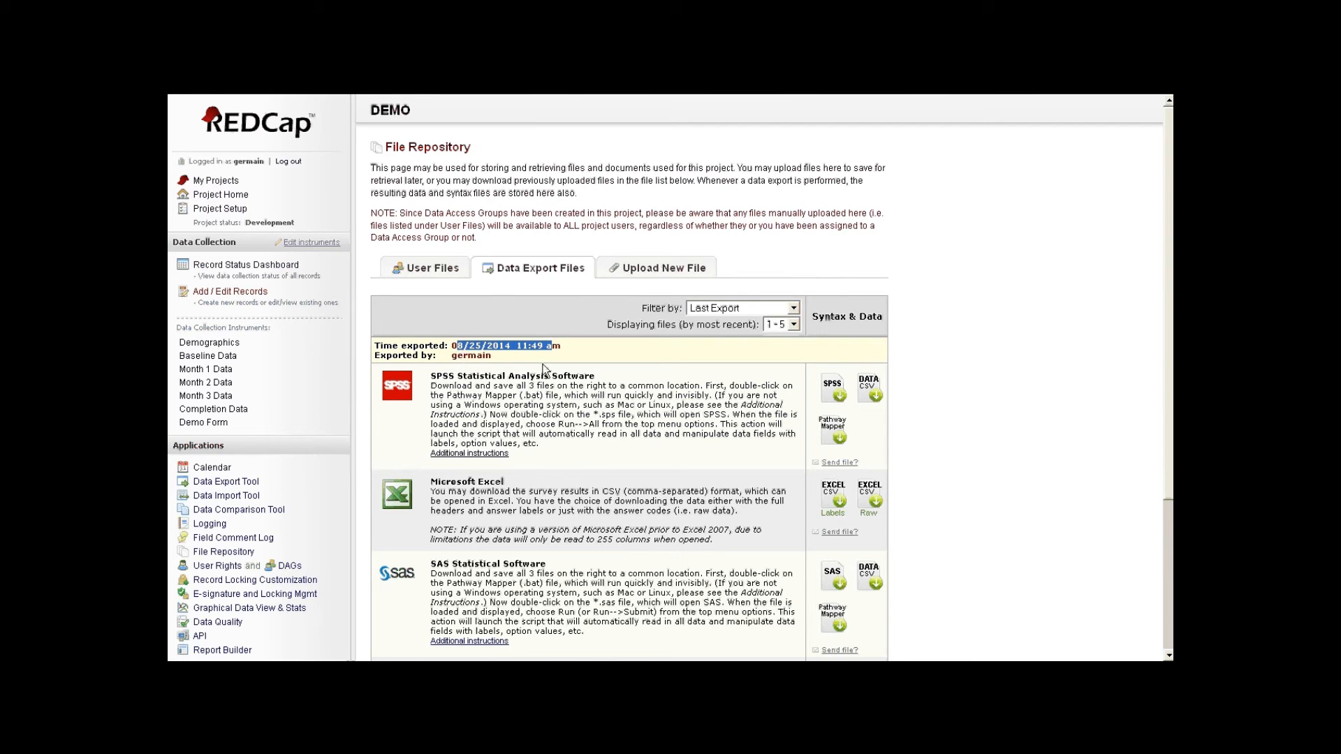
scroll(544, 369, "down", 3)
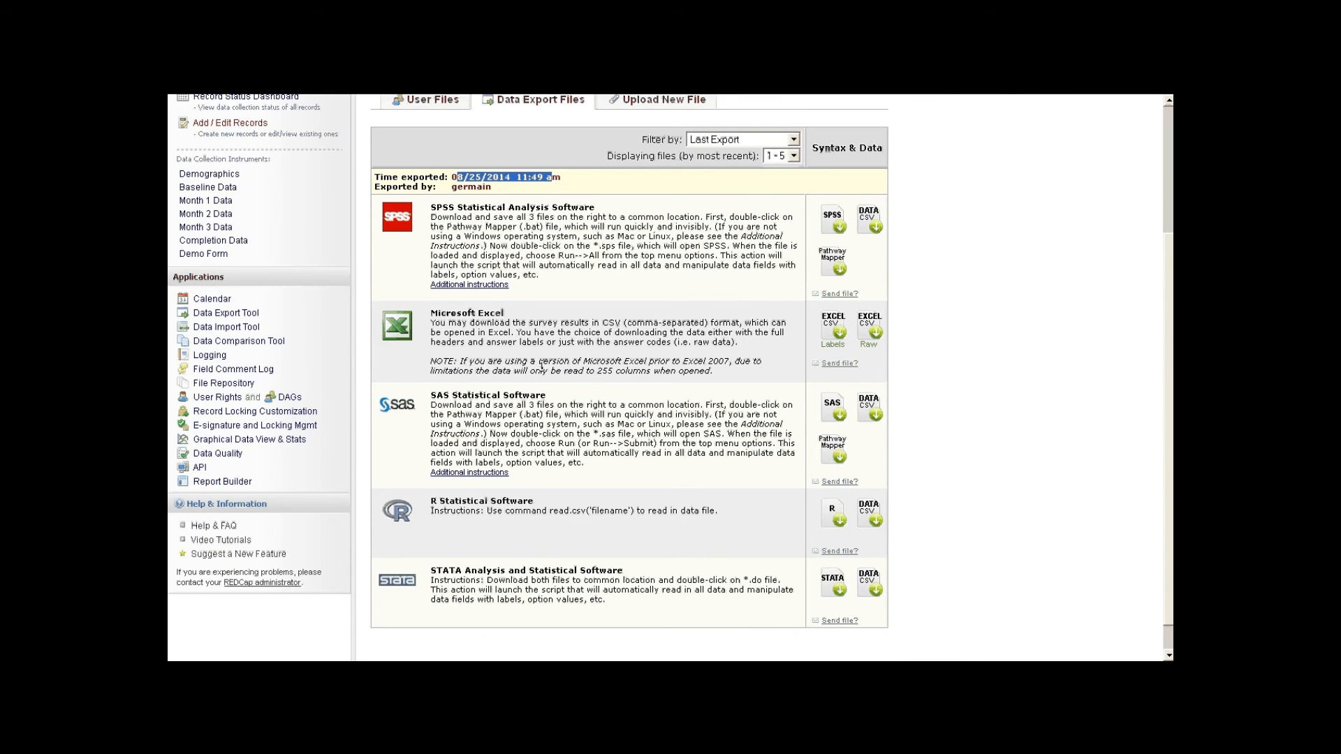
scroll(759, 365, "up", 3)
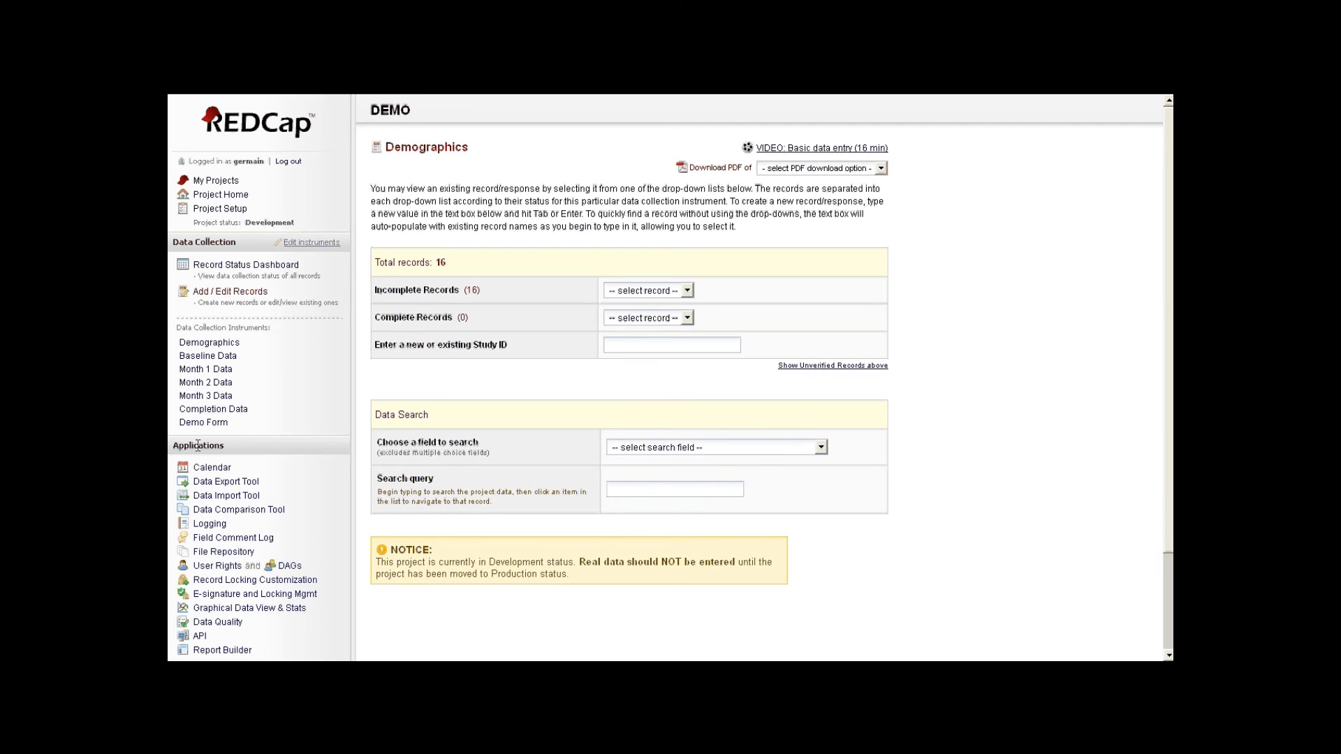
- Execute Data Quality rule A (Missing values), finding 1,603 discrepancies
left_click(234, 621)
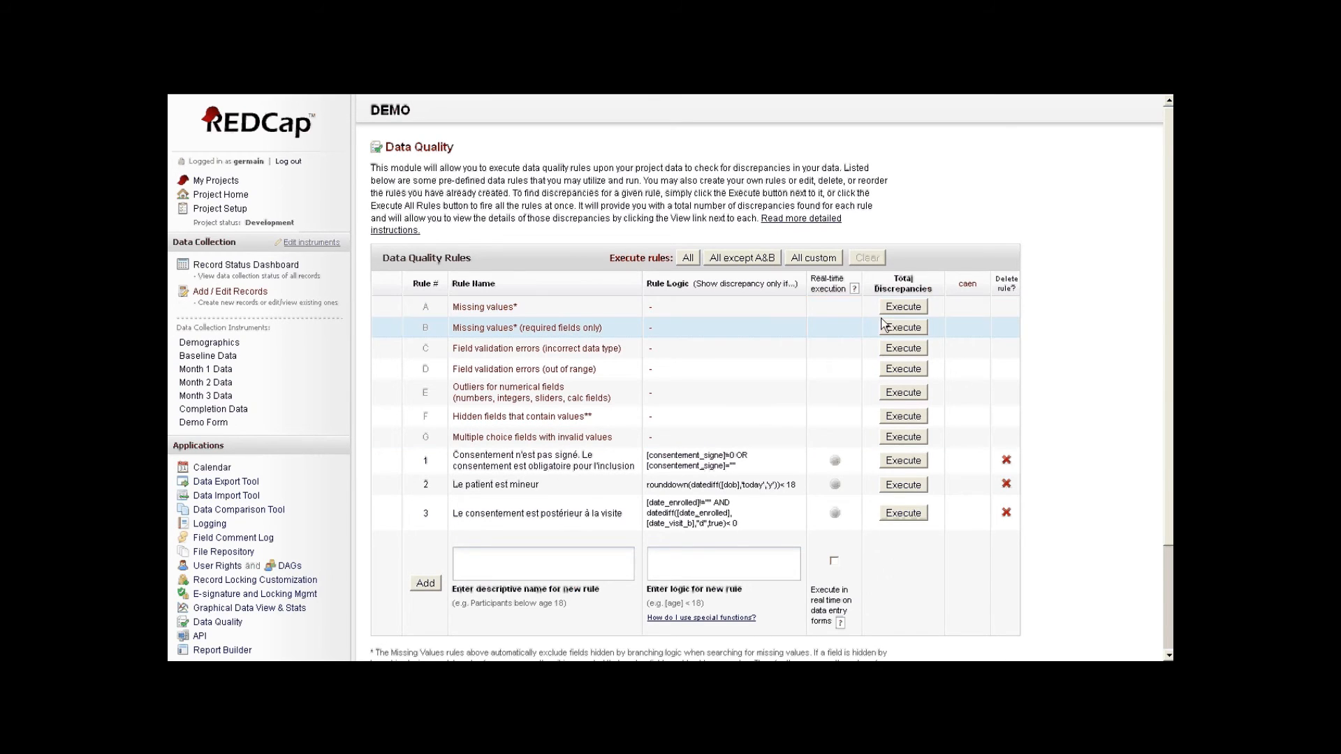
left_click(913, 311)
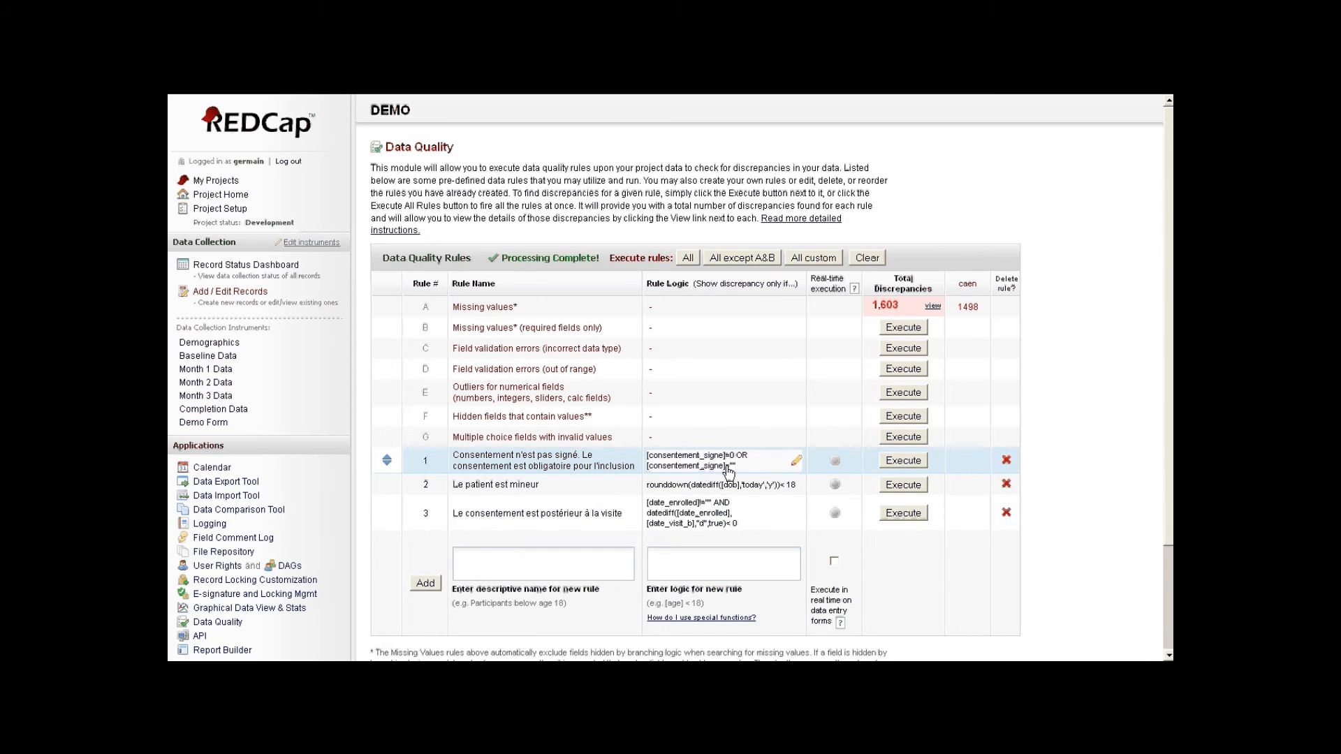
- Run rule 1 on unsigned consent, view its discrepancies and record 123's consent answer 0
left_click(887, 464)
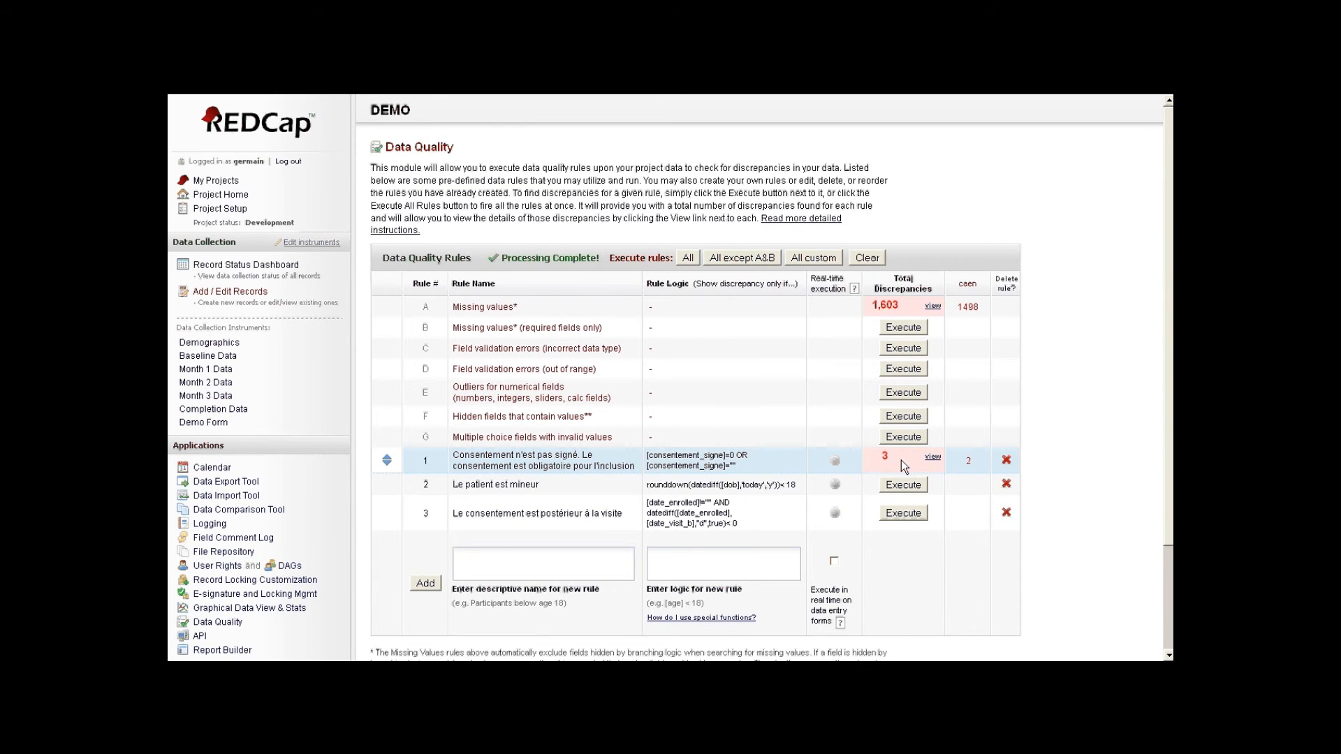
left_click(932, 461)
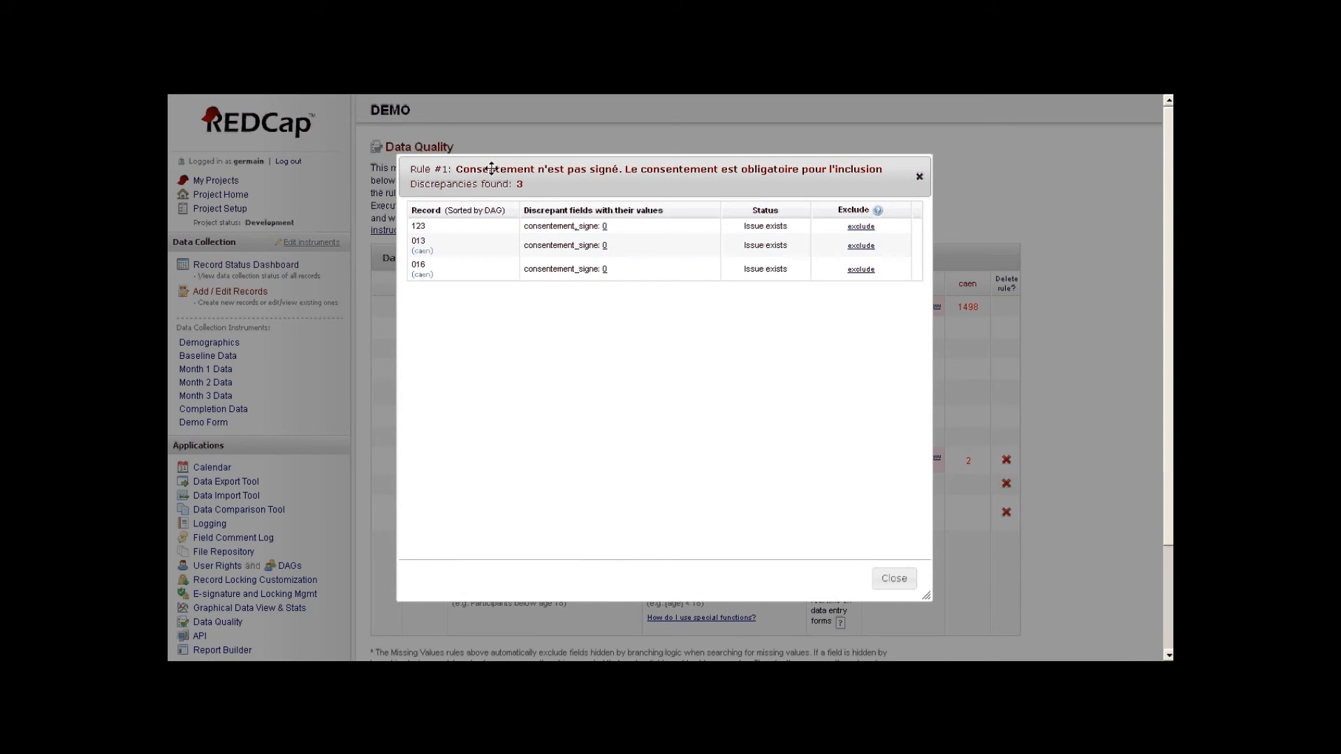
left_click_drag(492, 168, 470, 167)
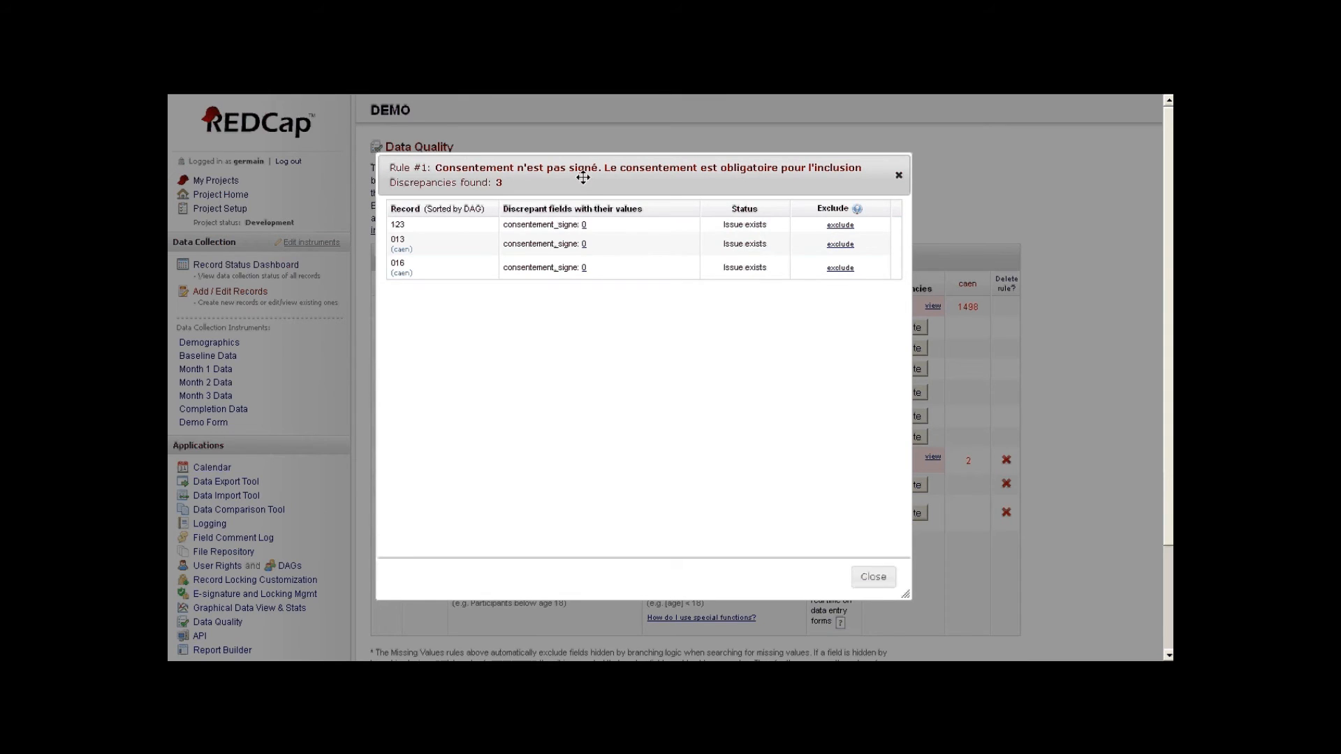
left_click(584, 224)
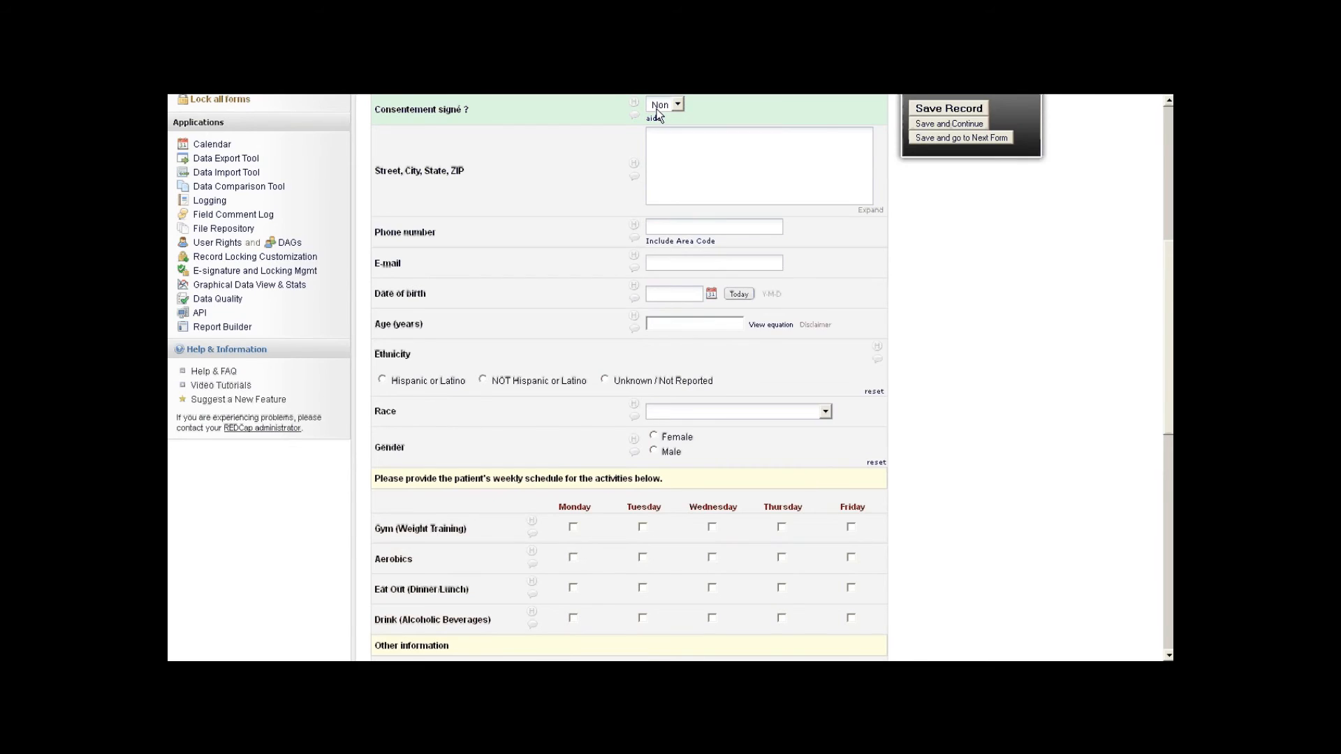
mouse_move(626, 98)
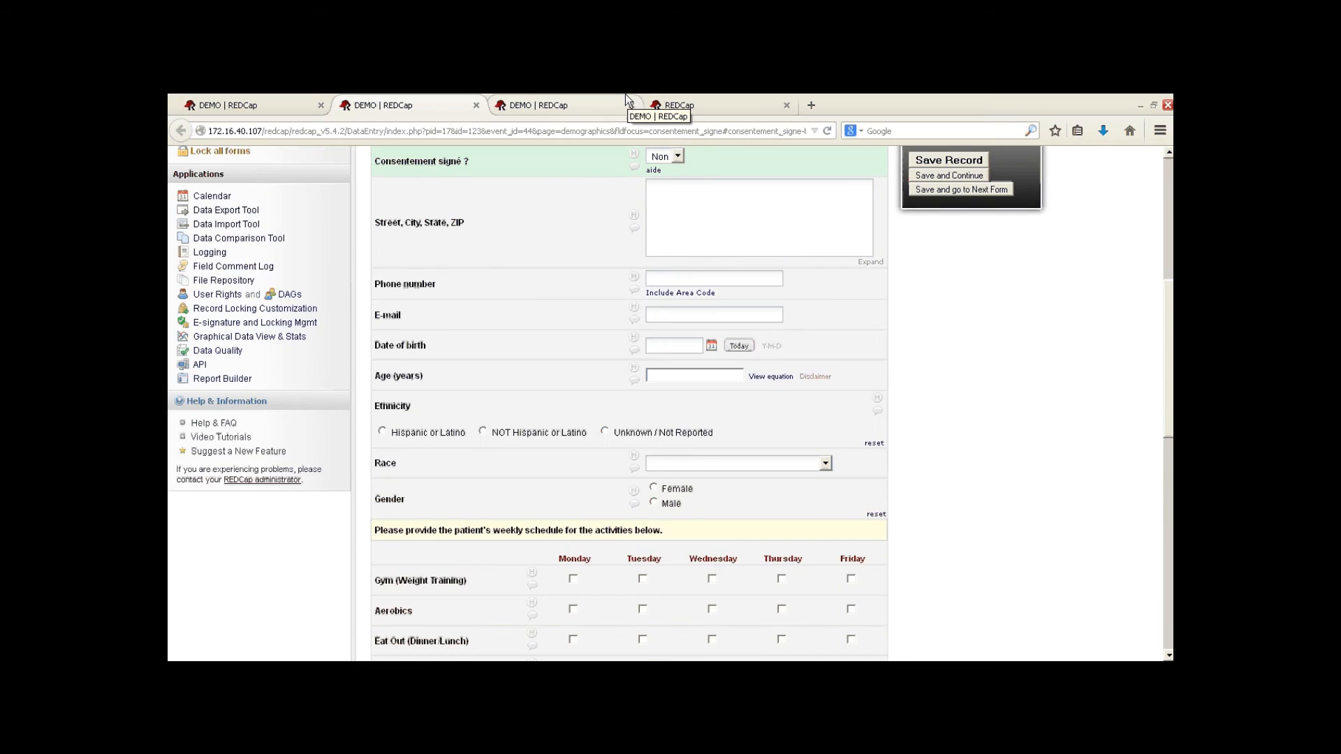
left_click(255, 102)
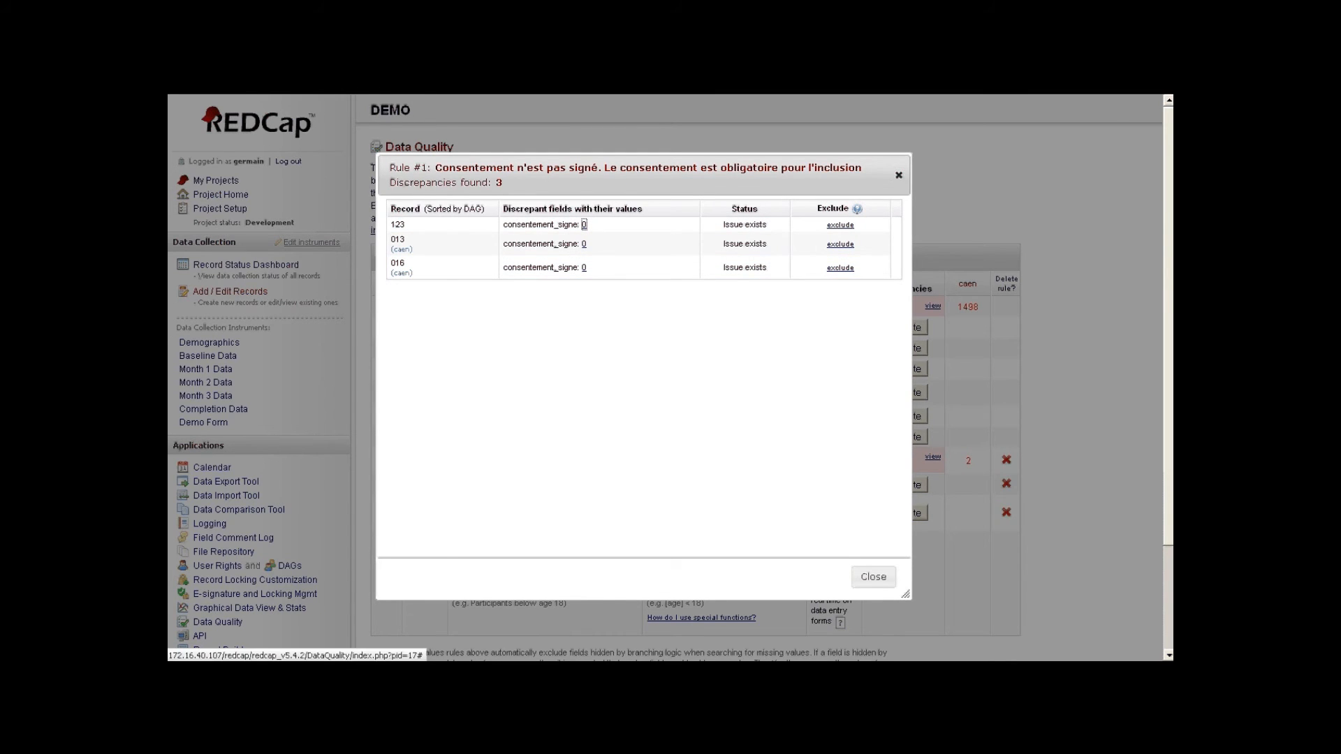
left_click(873, 576)
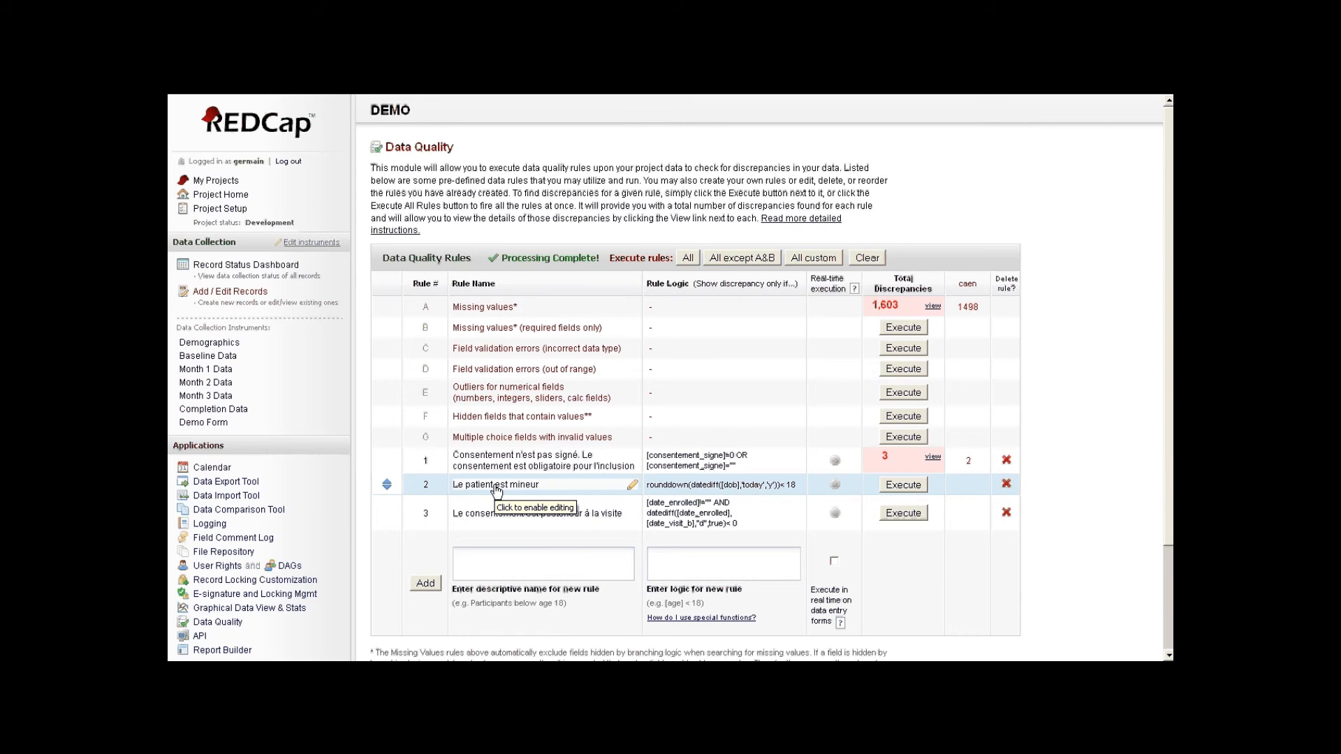
- Examine rule 2's logic, highlighting the datediff expression on the dob field
left_click(690, 490)
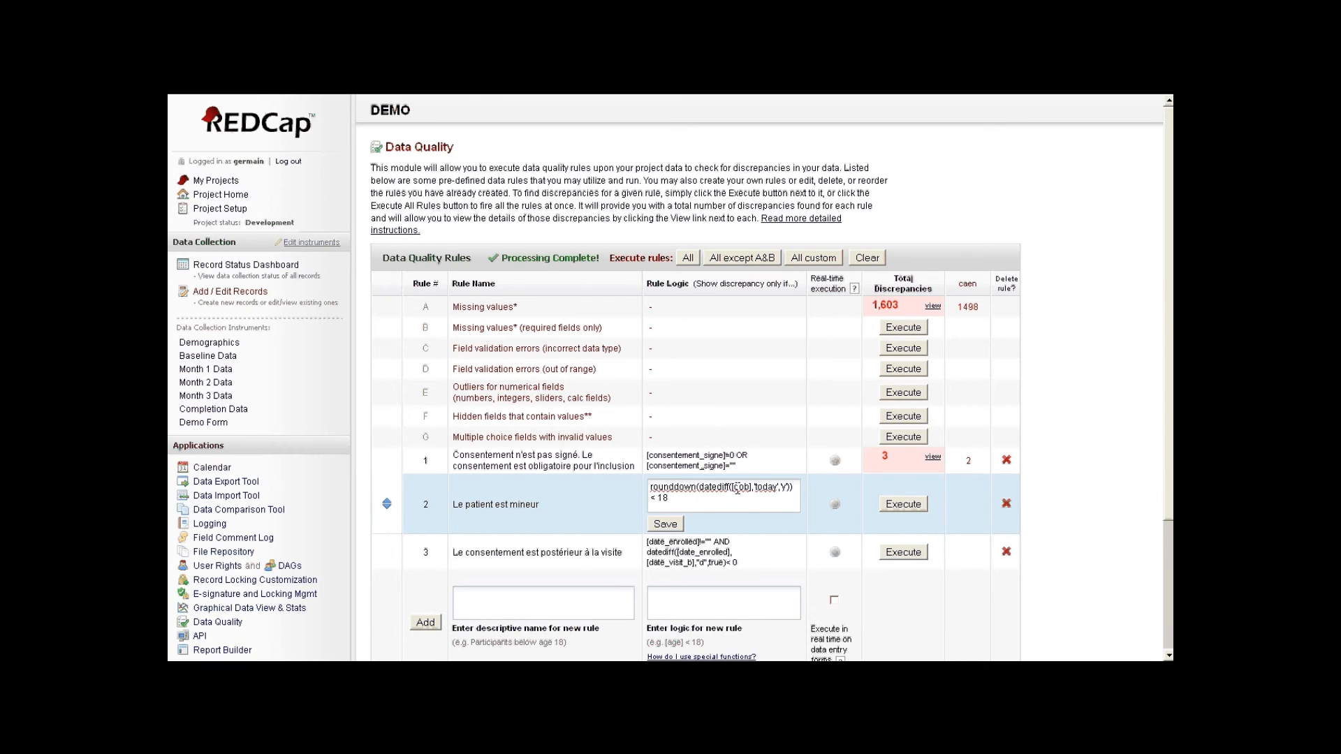
left_click_drag(737, 490, 781, 488)
left_click(778, 496)
- Run rule 2 and review its two flagged records, 123 and 019
left_click(932, 484)
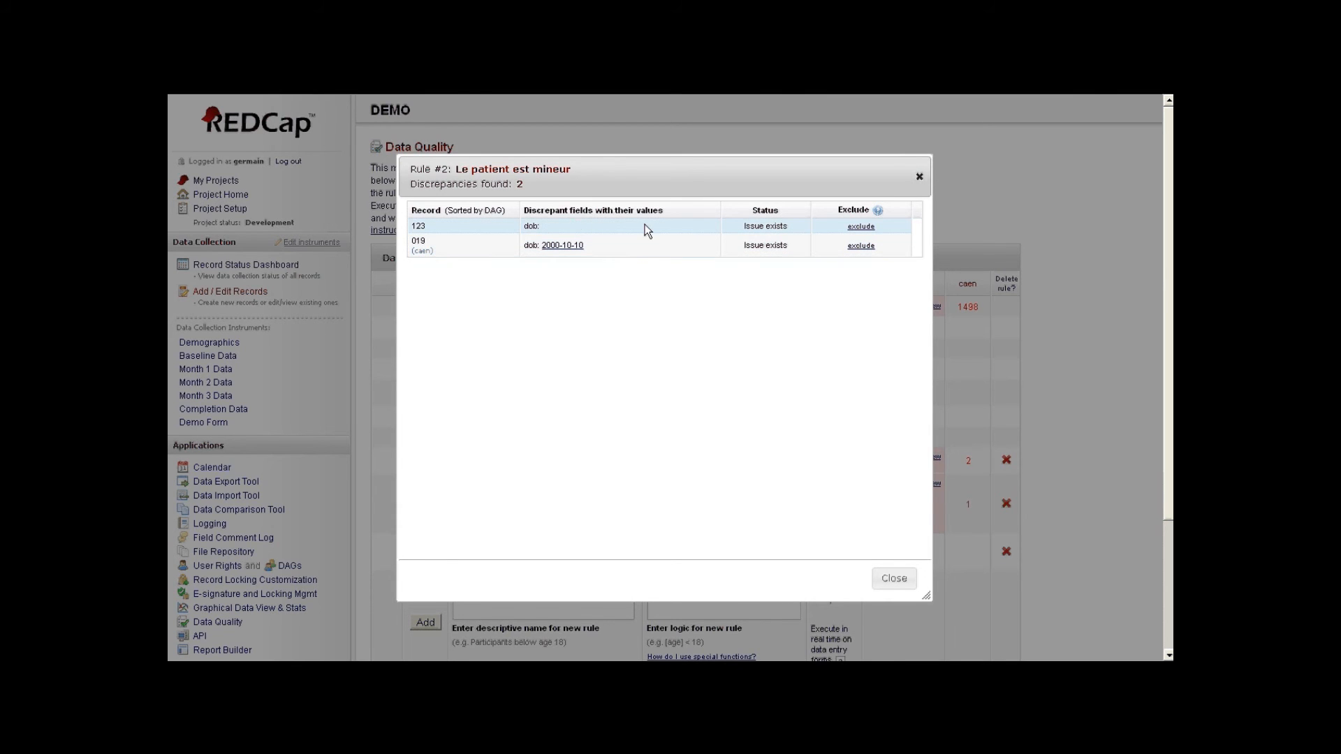
left_click(919, 177)
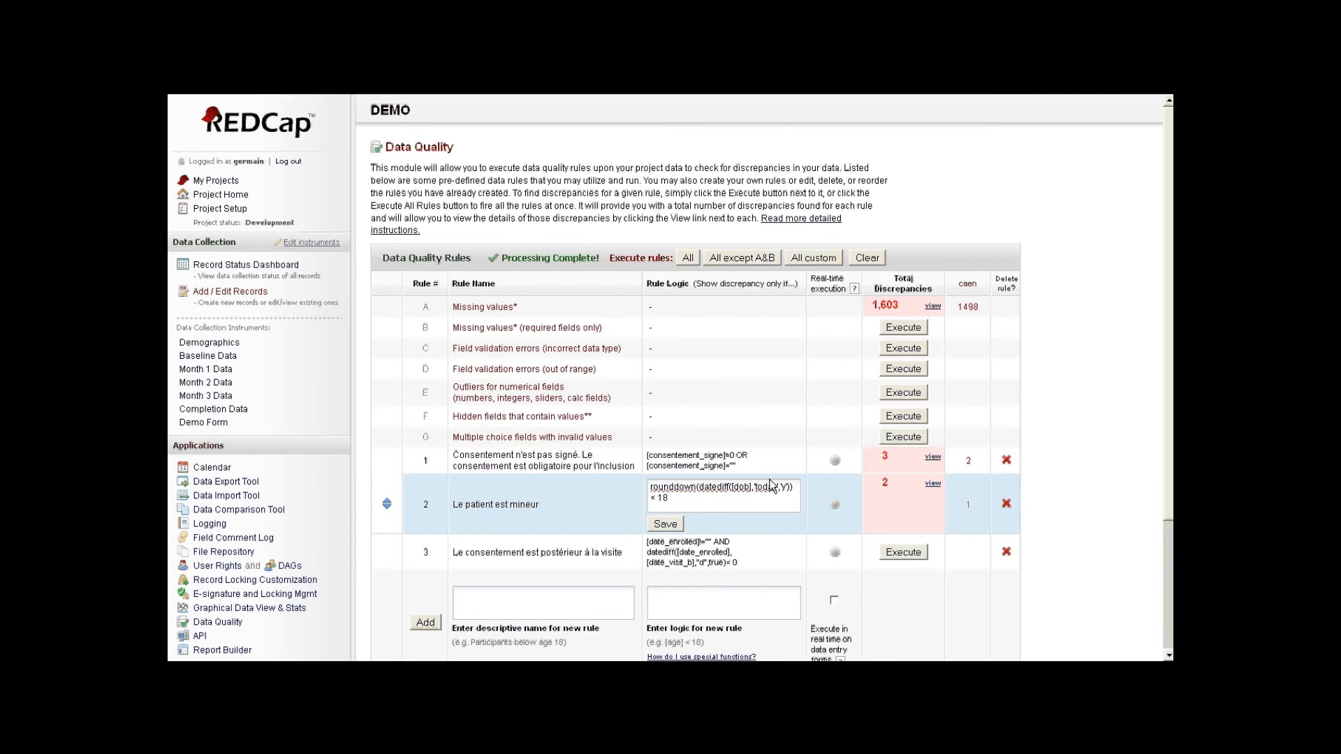
scroll(770, 485, "down", 3)
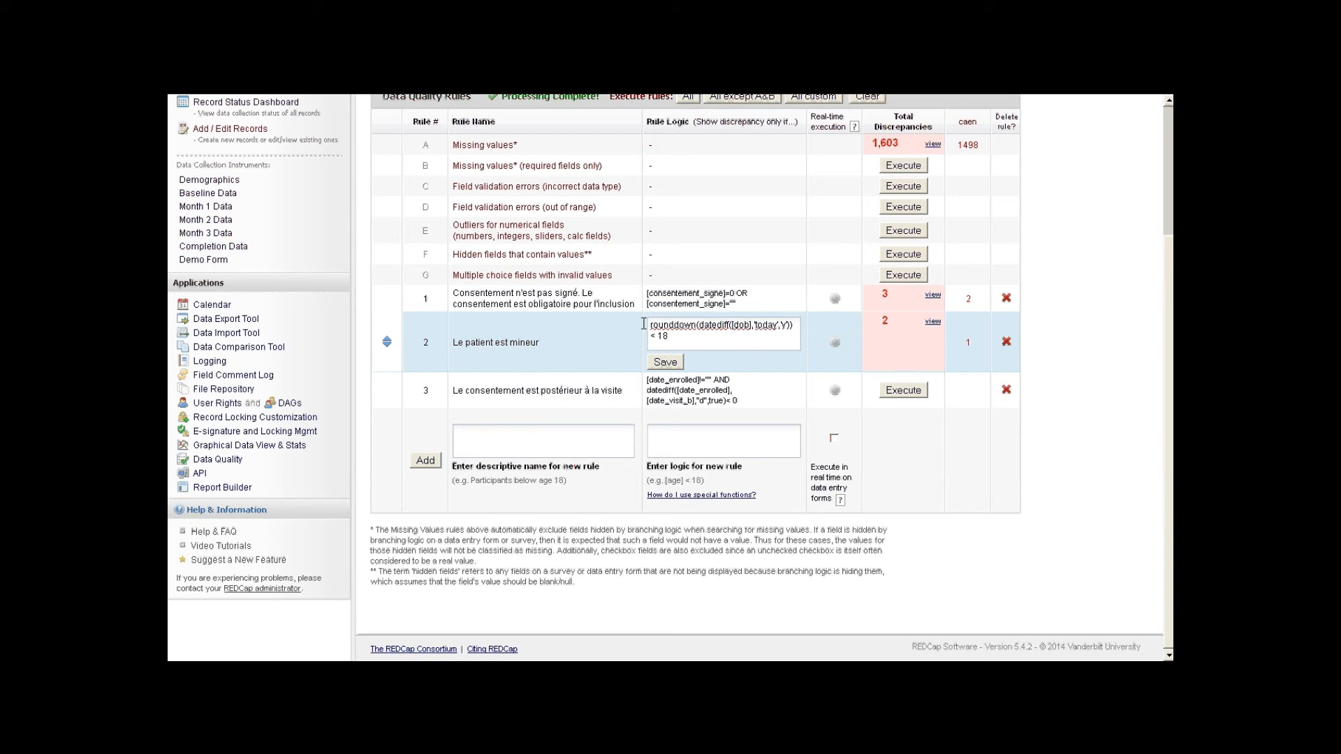
left_click(838, 300)
- Enable real-time execution for rule 1, then create new Demographics record 999
left_click(818, 299)
left_click(843, 299)
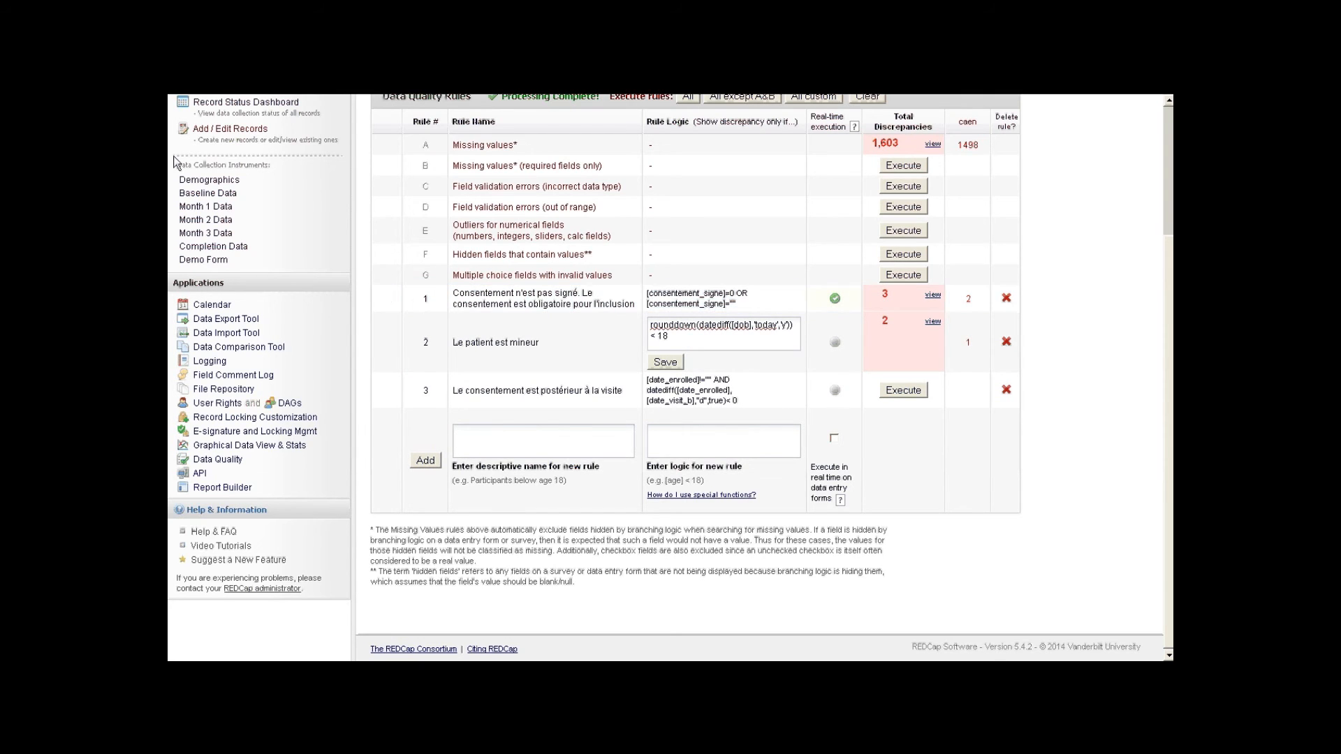
left_click(185, 181)
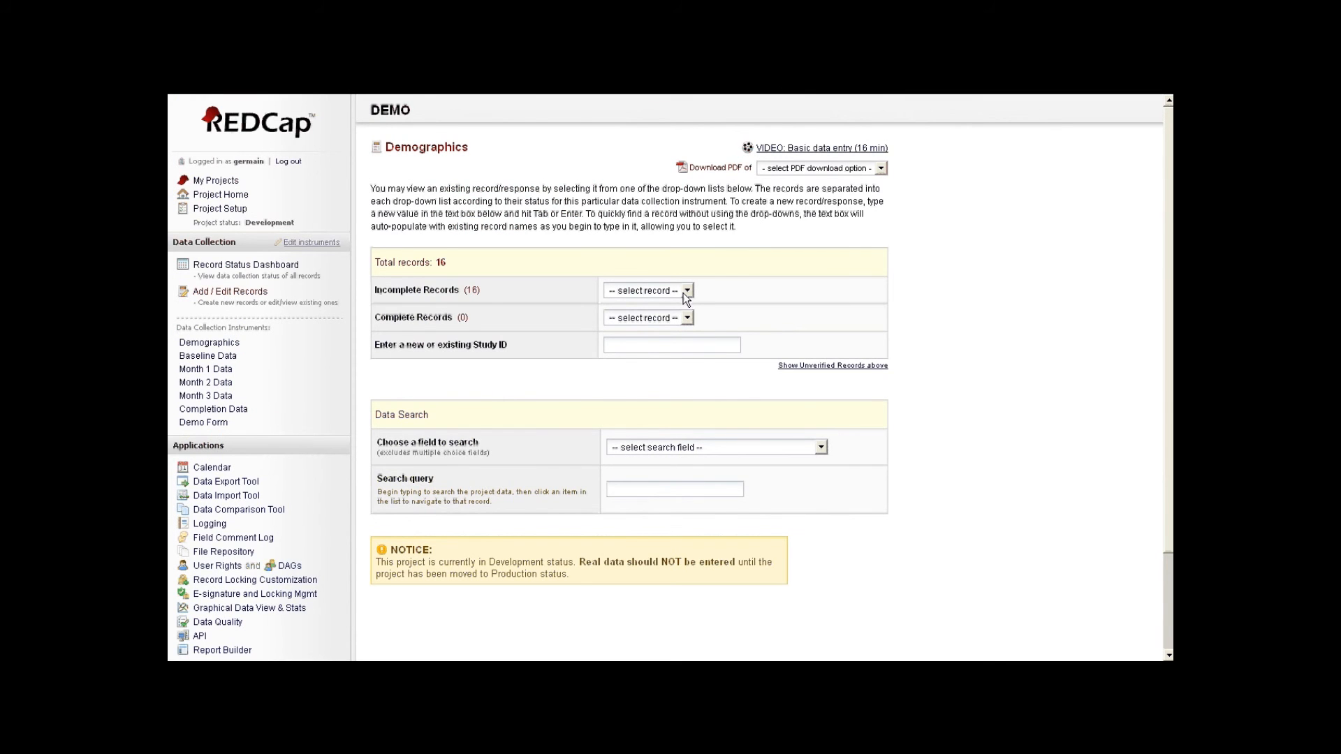
left_click(650, 344)
type("cc")
key("Return")
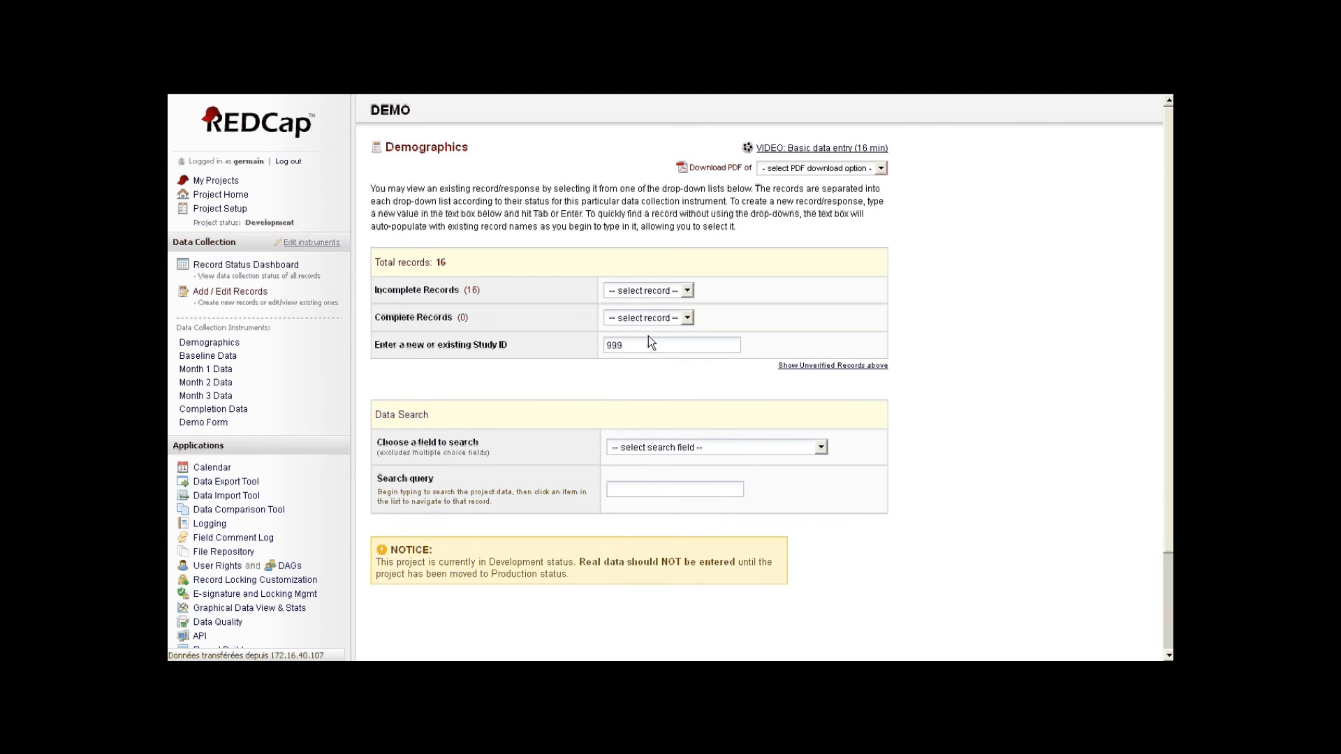
- Set Consentement signé to Non, save record 999 and dismiss the rule violation warning
left_click(670, 423)
left_click(665, 444)
scroll(698, 461, "down", 12)
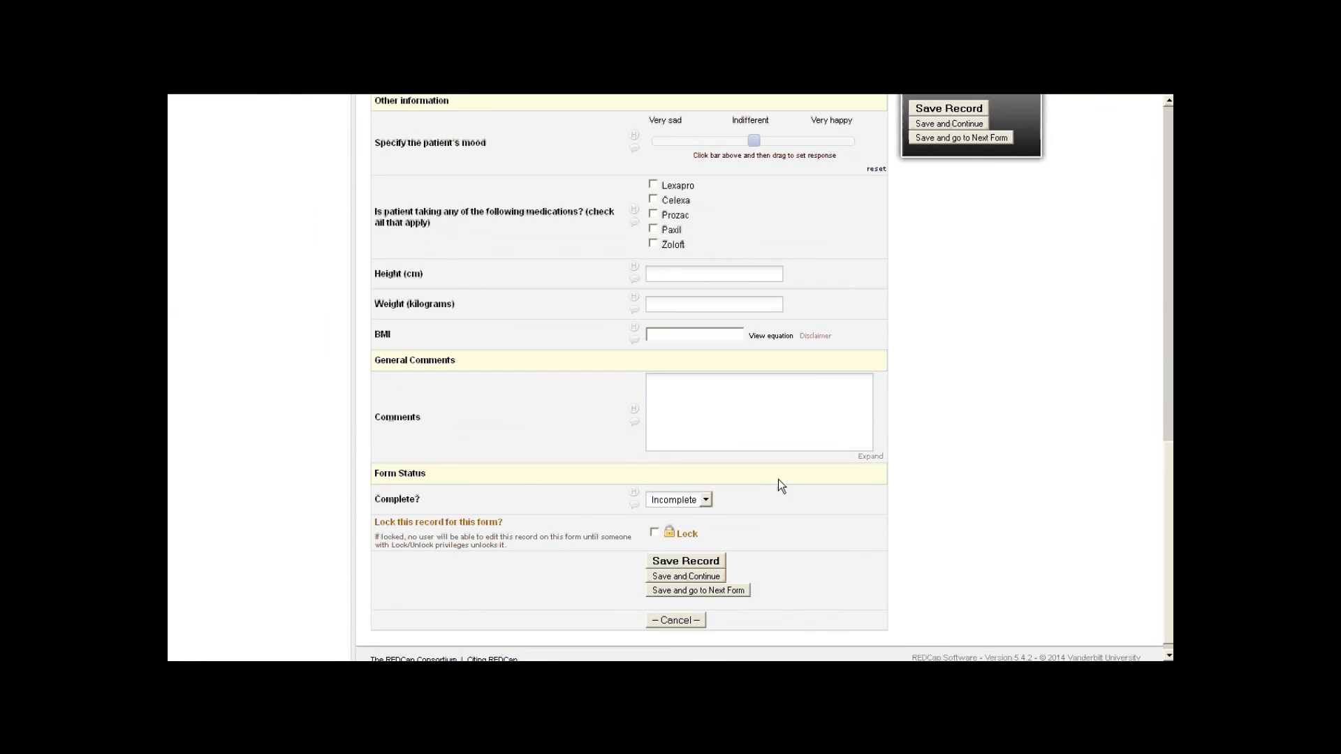
left_click(698, 551)
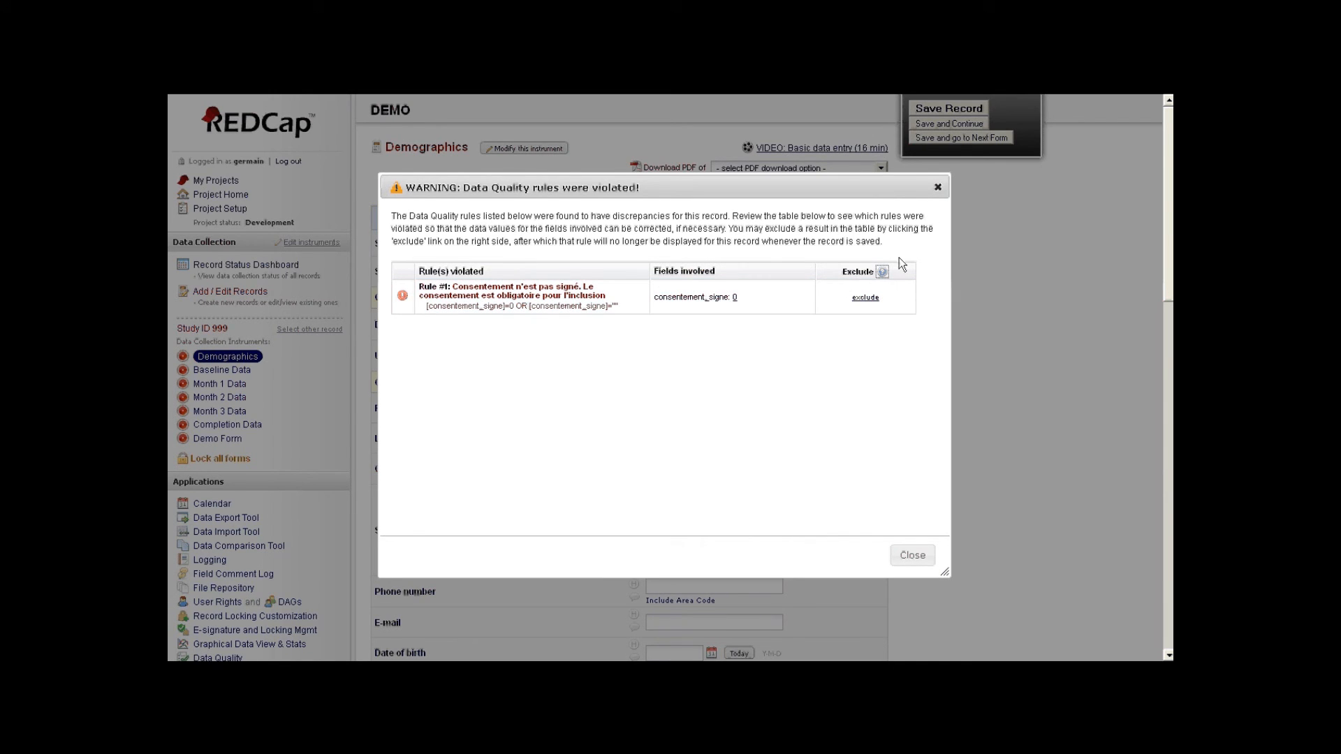
left_click(912, 555)
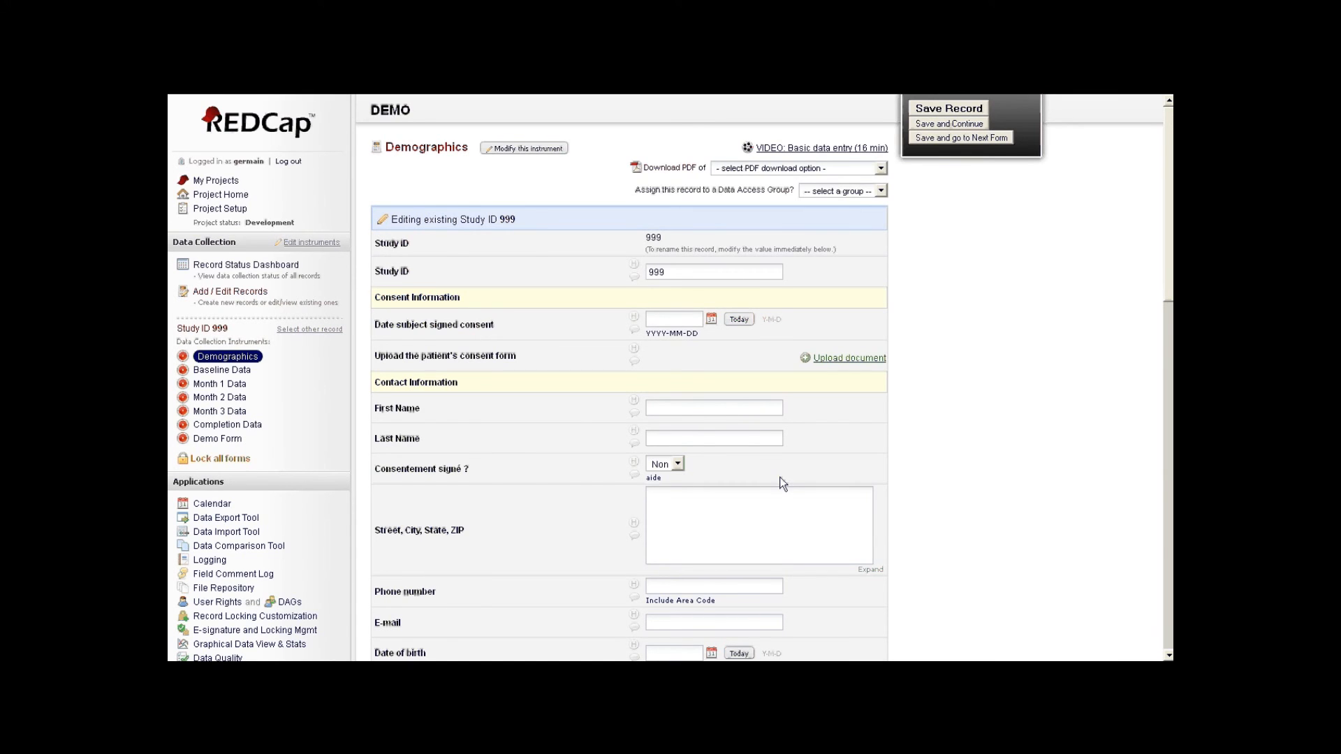
- Return to the Data Quality rules page listing custom rules 1 to 3
scroll(903, 531, "down", 3)
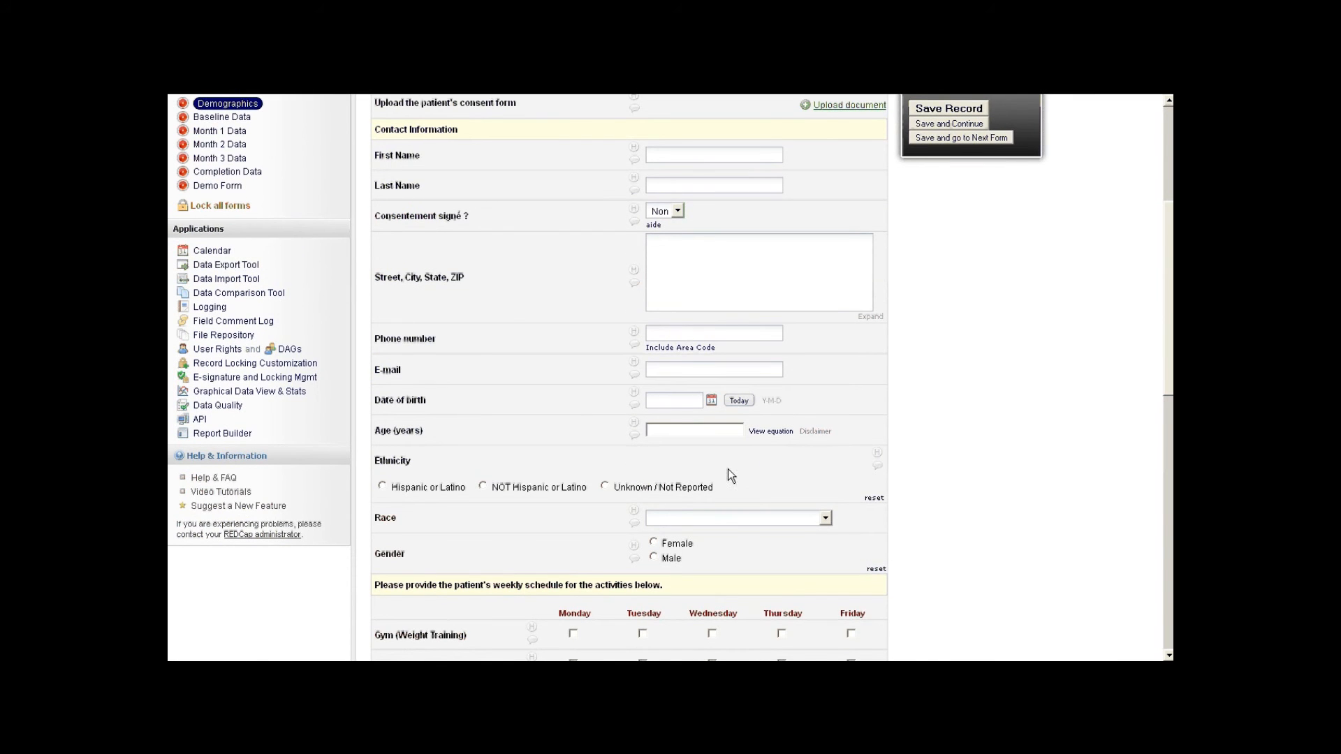
scroll(565, 417, "up", 3)
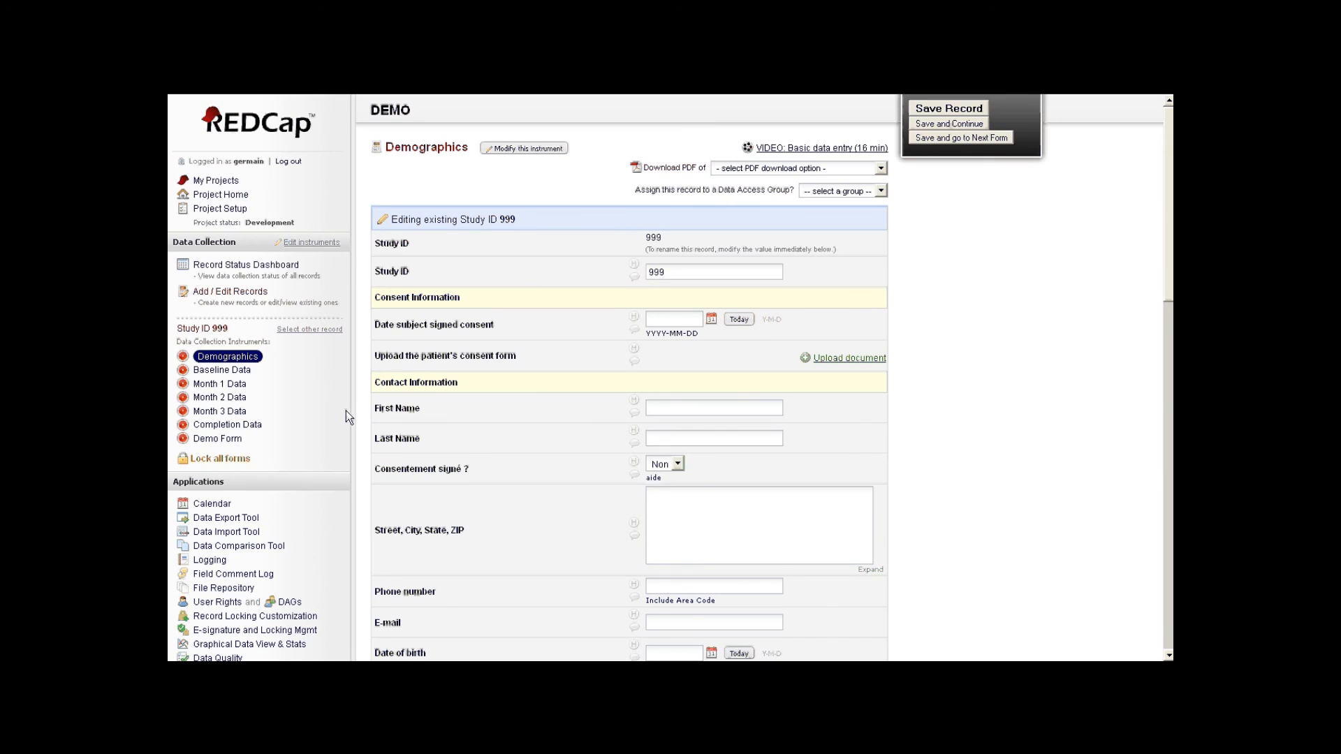
scroll(308, 401, "down", 2)
left_click(210, 491)
scroll(535, 479, "down", 1)
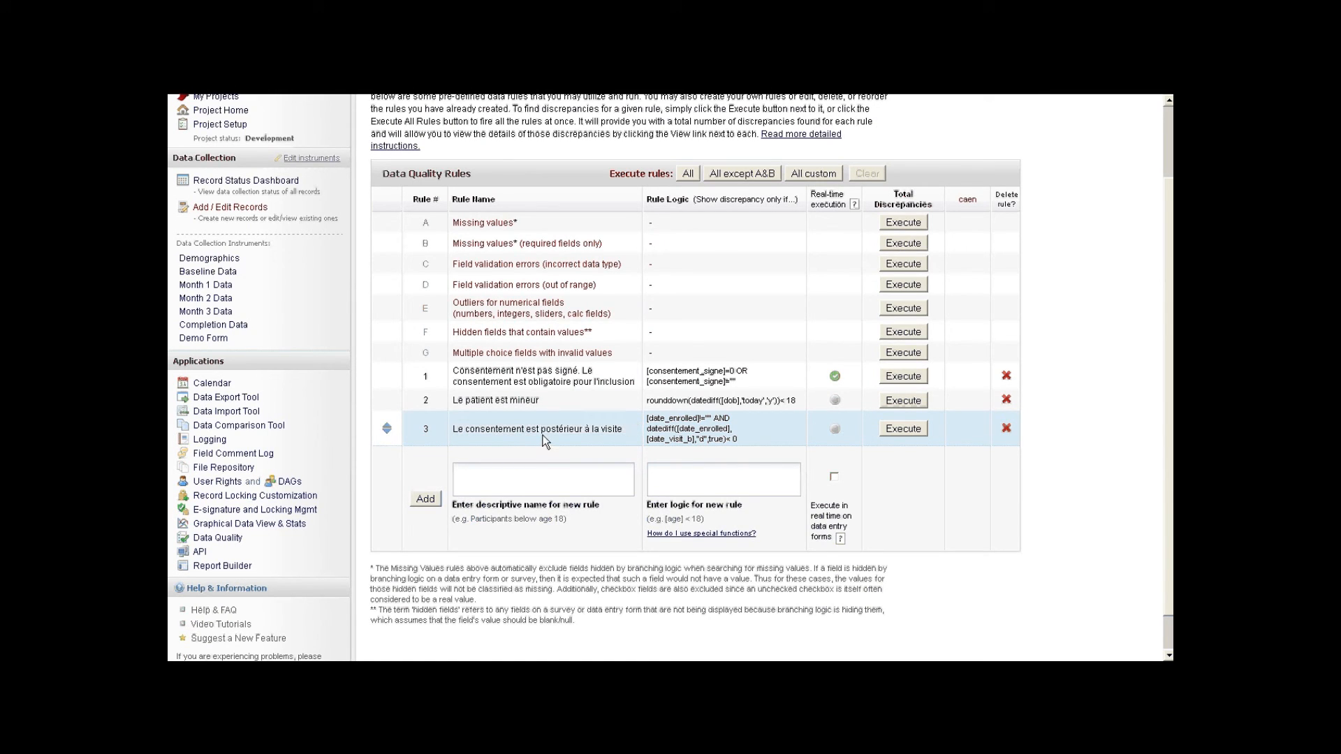
- Review rule 3's logic, highlighting date_enrolled, date_visit_b, the true argument and the < 0 comparison
left_click(732, 438)
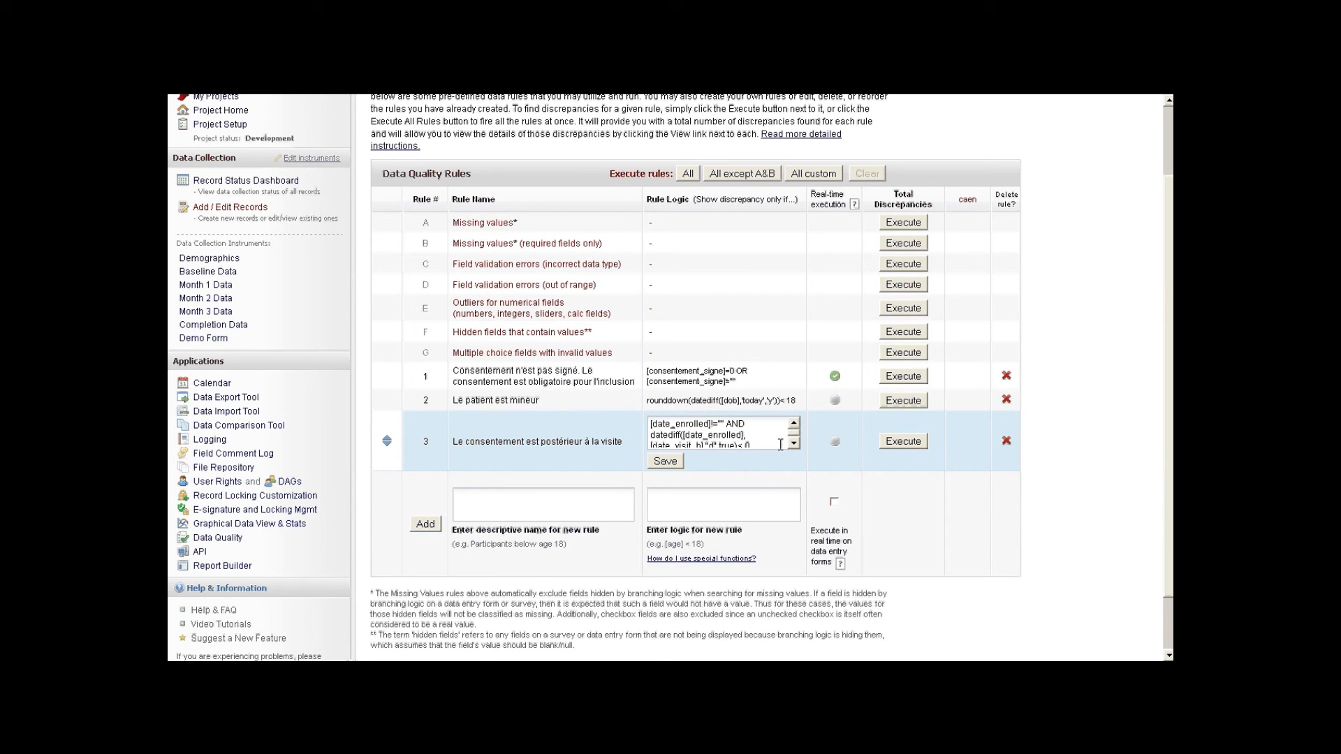
left_click_drag(651, 424, 709, 420)
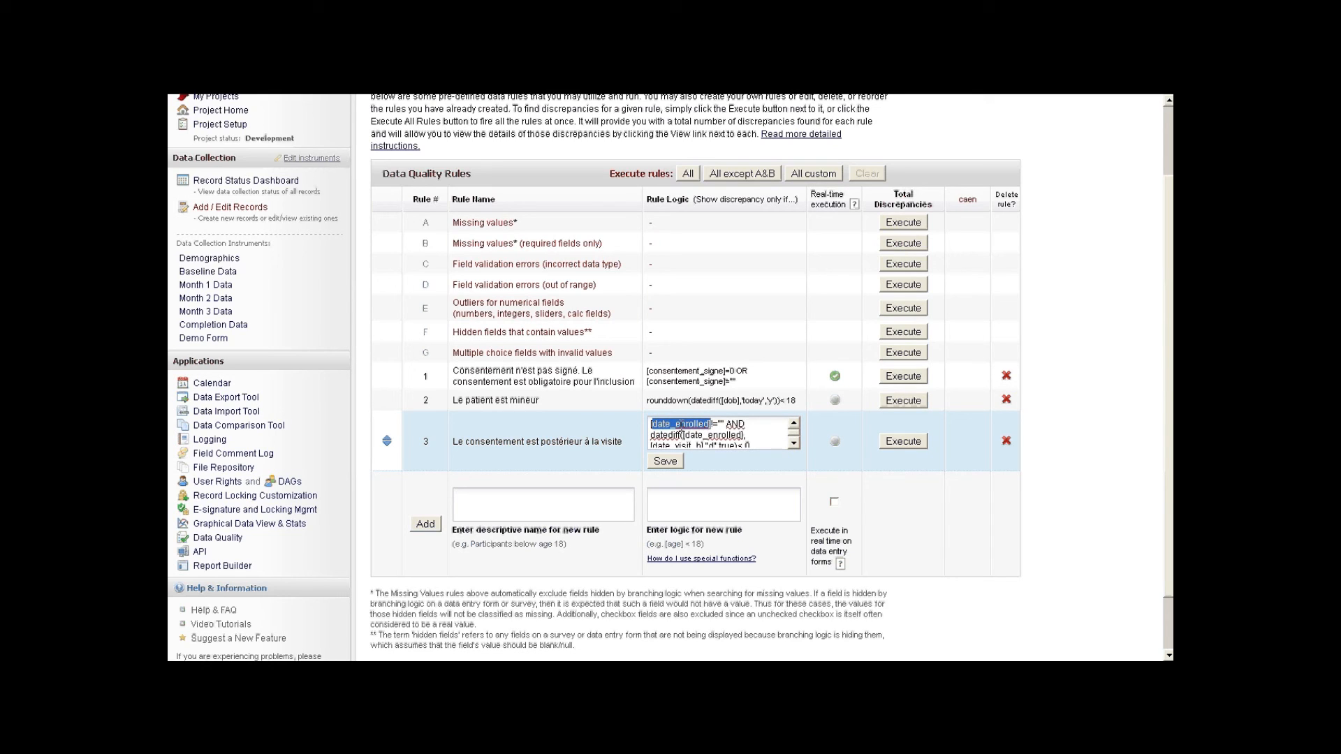
left_click(719, 423)
scroll(687, 435, "down", 2)
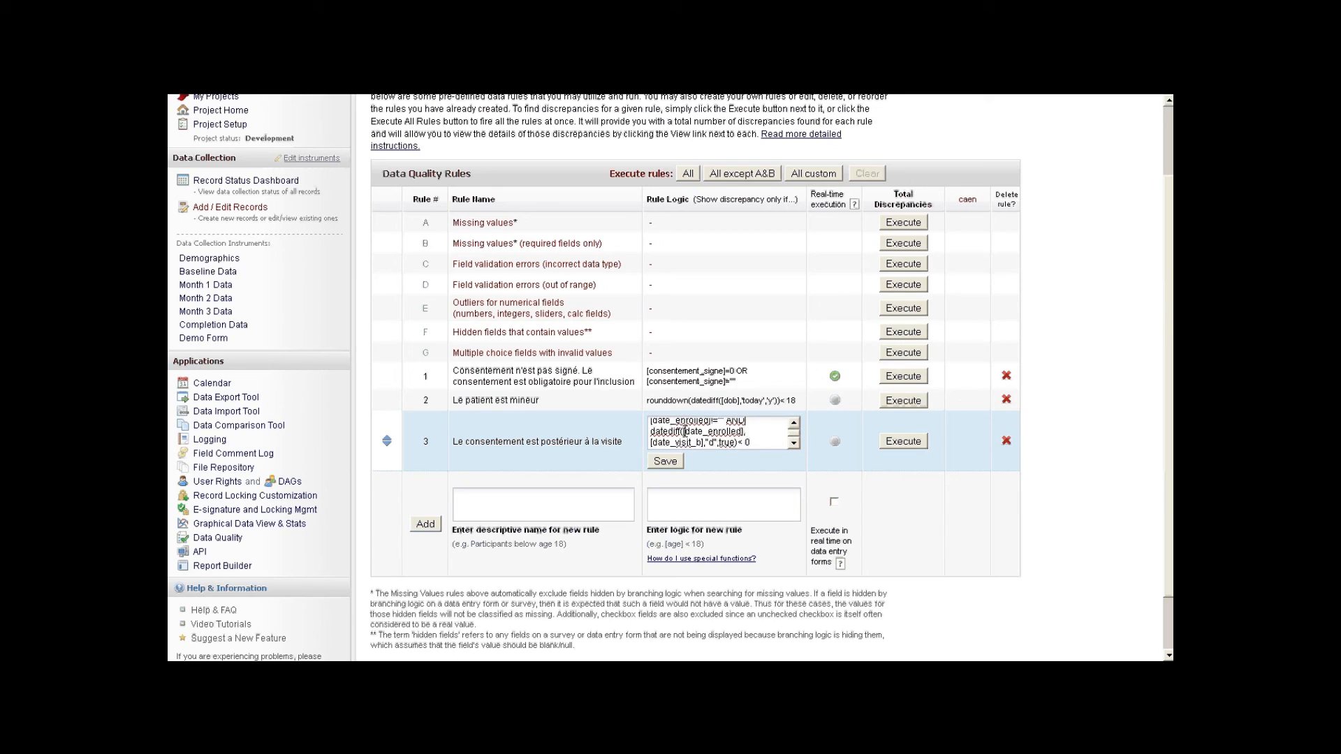
left_click_drag(687, 432, 740, 432)
left_click_drag(658, 443, 697, 446)
scroll(742, 413, "down", 2)
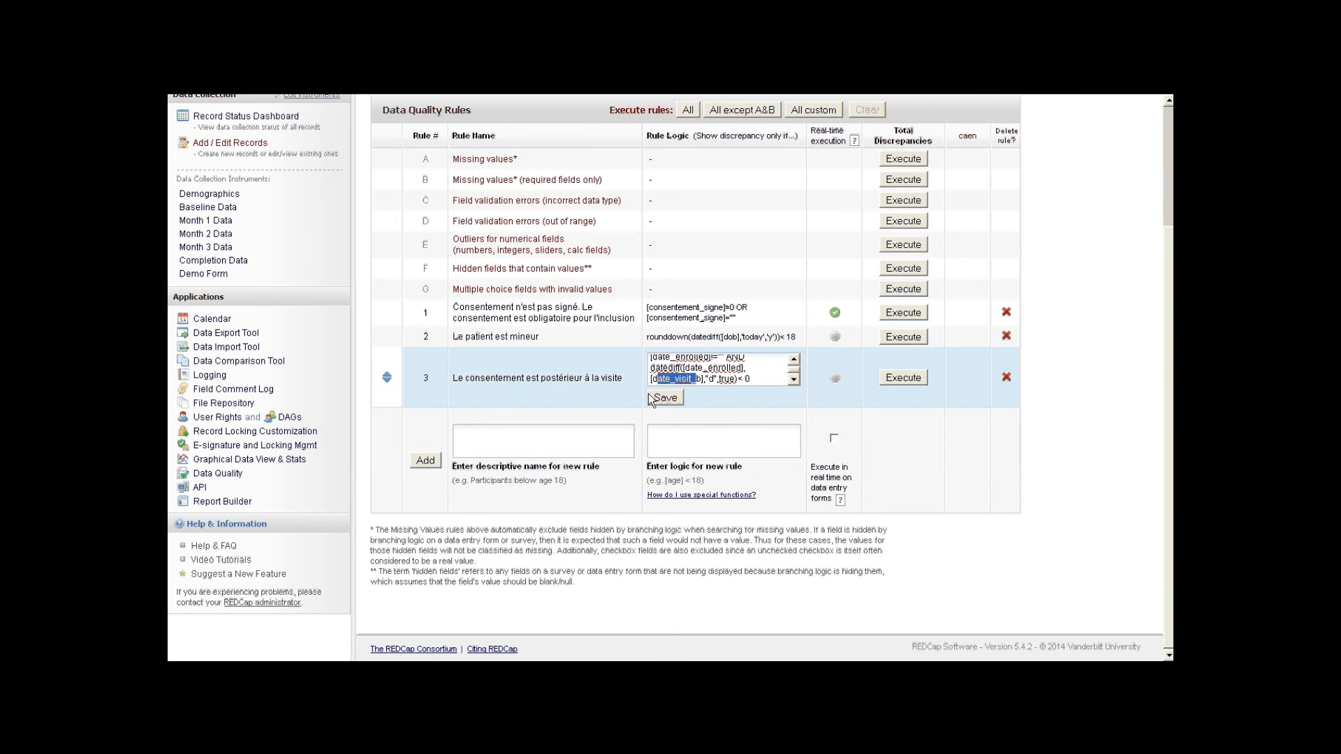
left_click_drag(709, 378, 734, 378)
left_click_drag(737, 378, 748, 379)
- Save rule 3's logic and execute it, which flags 1 discrepancy
scroll(764, 379, "up", 1)
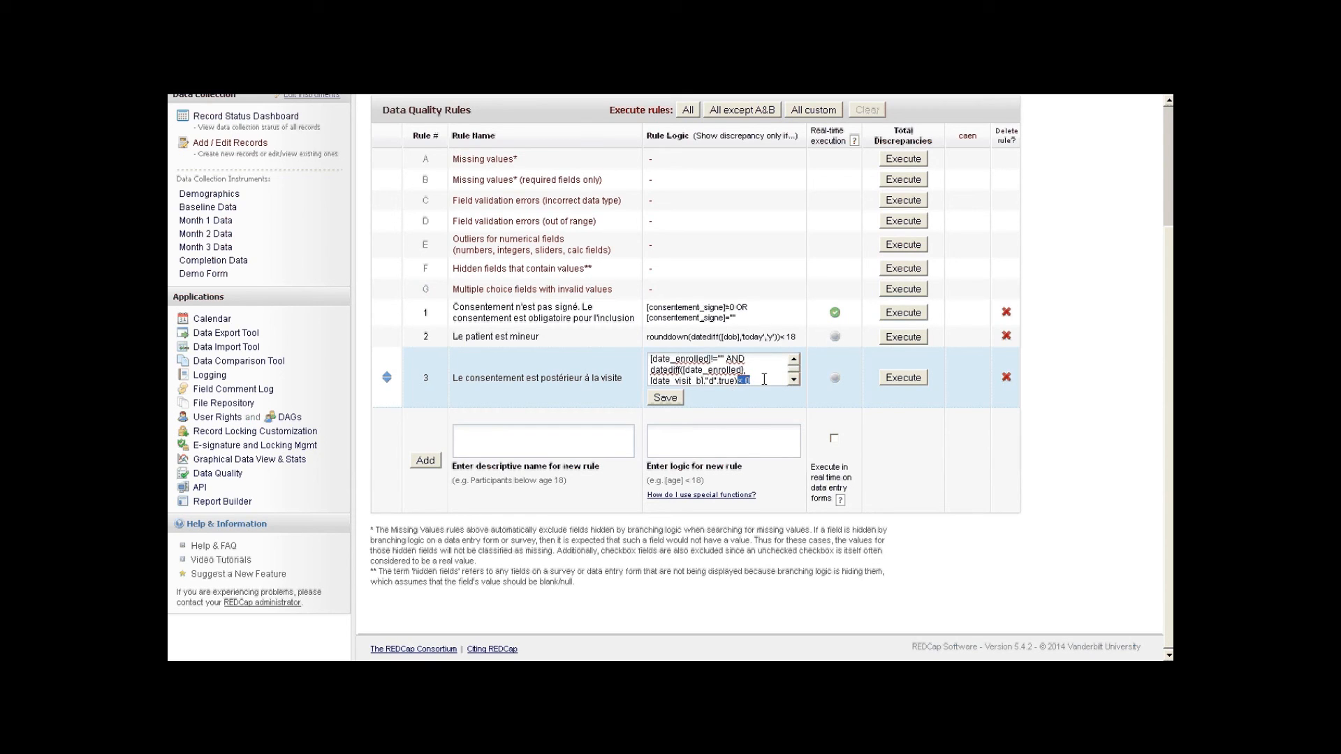
scroll(764, 379, "up", 1)
scroll(765, 379, "down", 1)
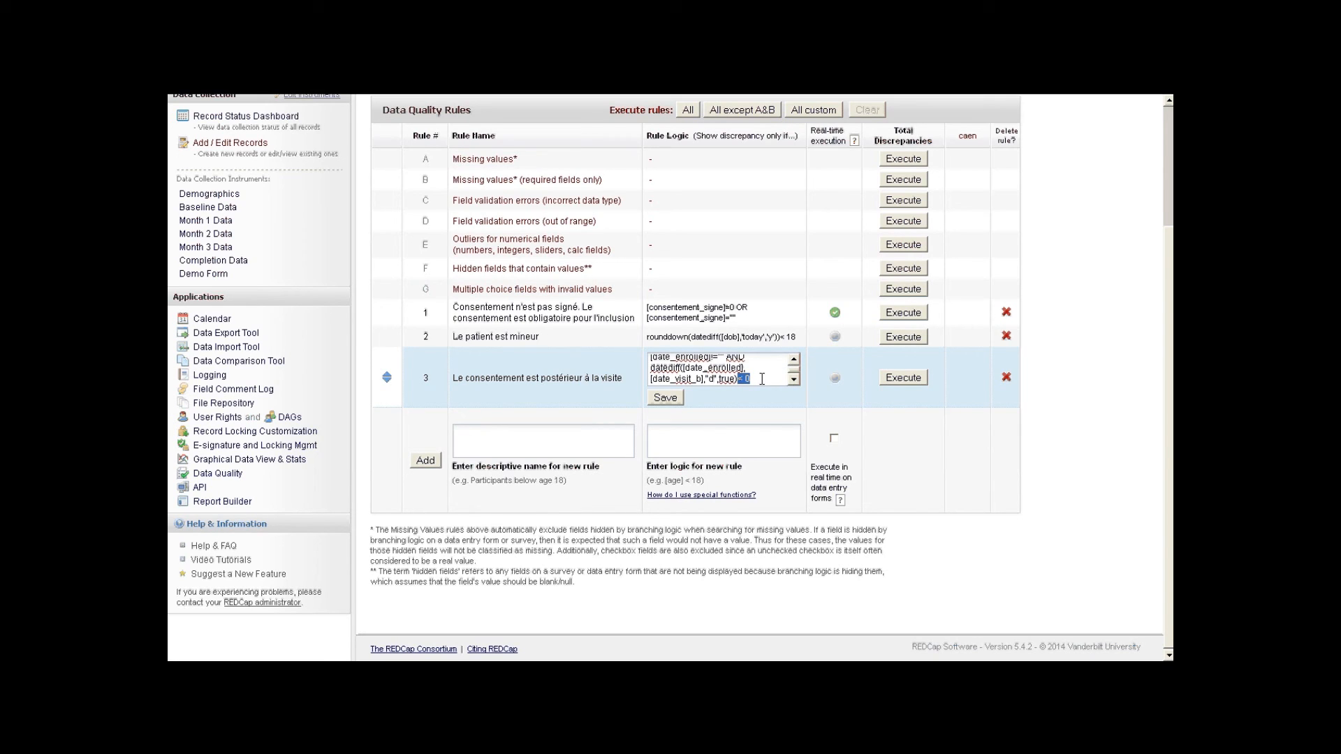
left_click(665, 398)
left_click(908, 392)
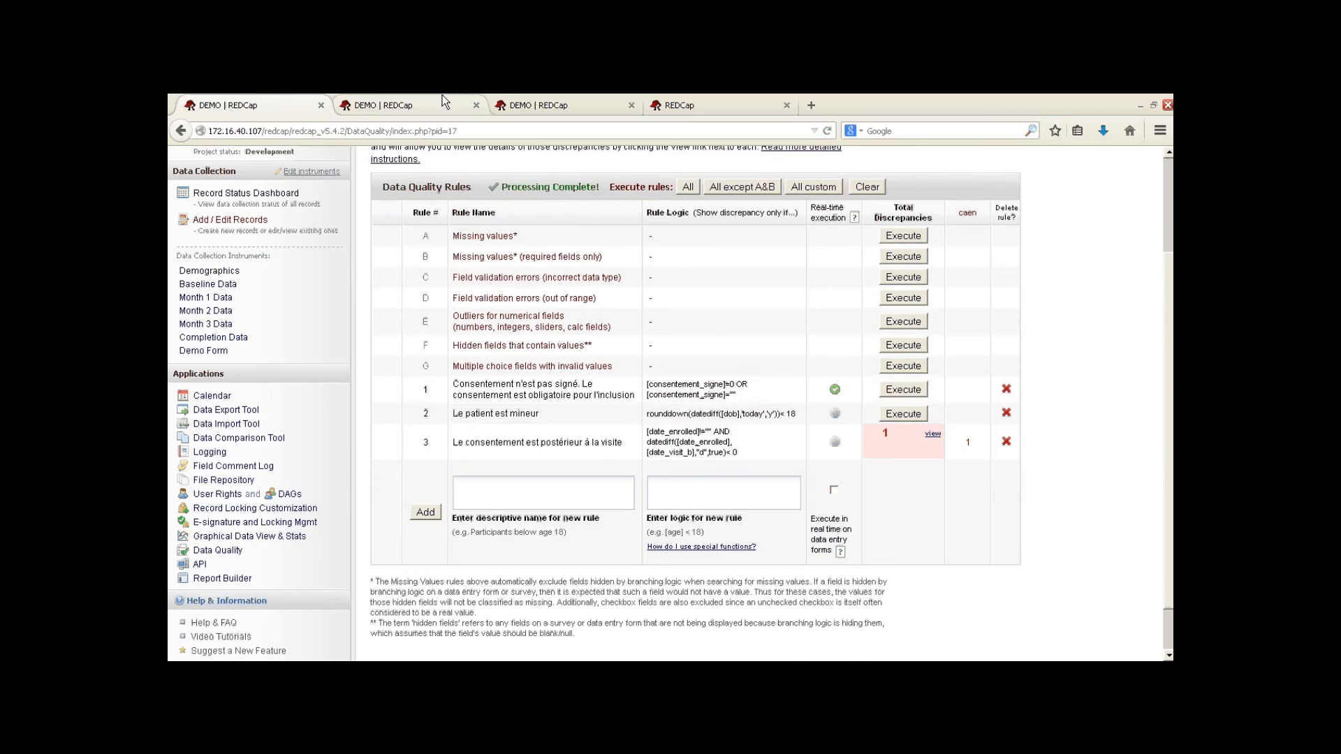
- Switch through the browser tabs to the Data Quality Module help page
left_click(443, 103)
left_click(605, 99)
left_click(682, 101)
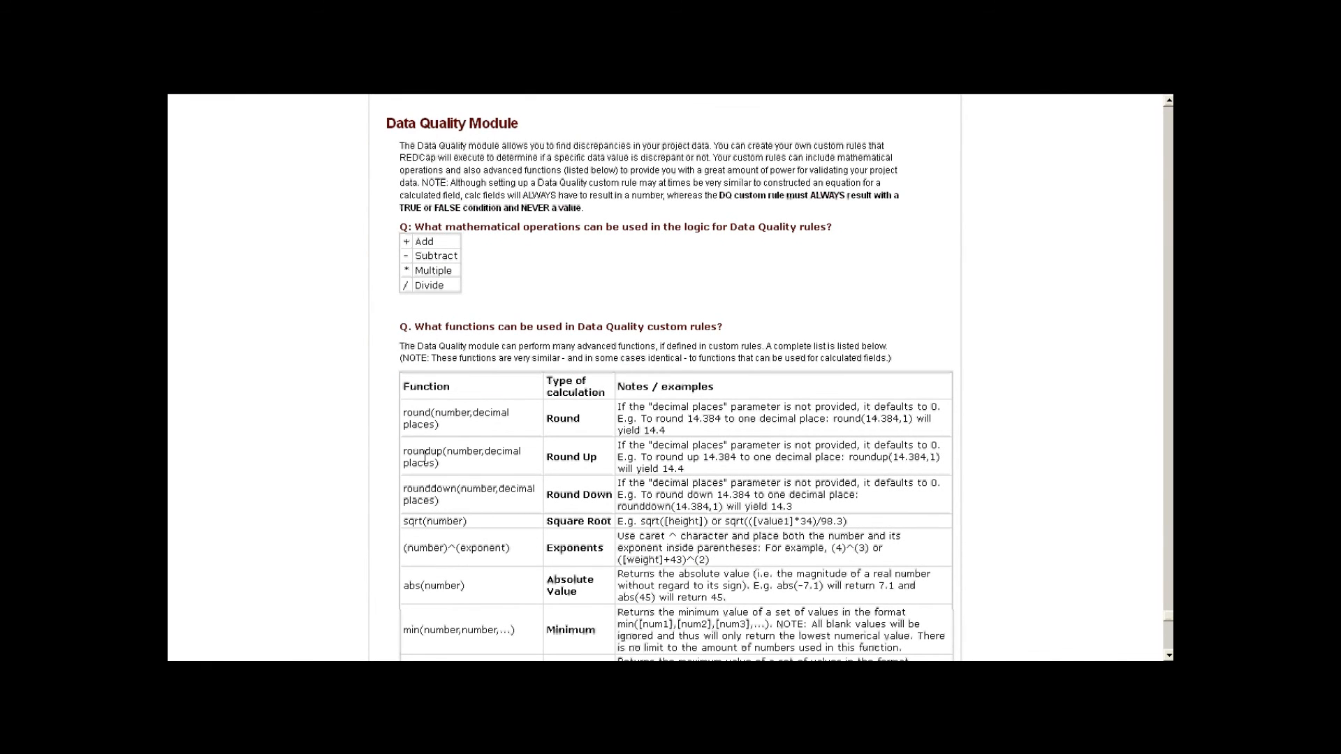
- Scroll the help page to the rule functions such as round, roundup, sqrt, abs and min
scroll(424, 458, "down", 3)
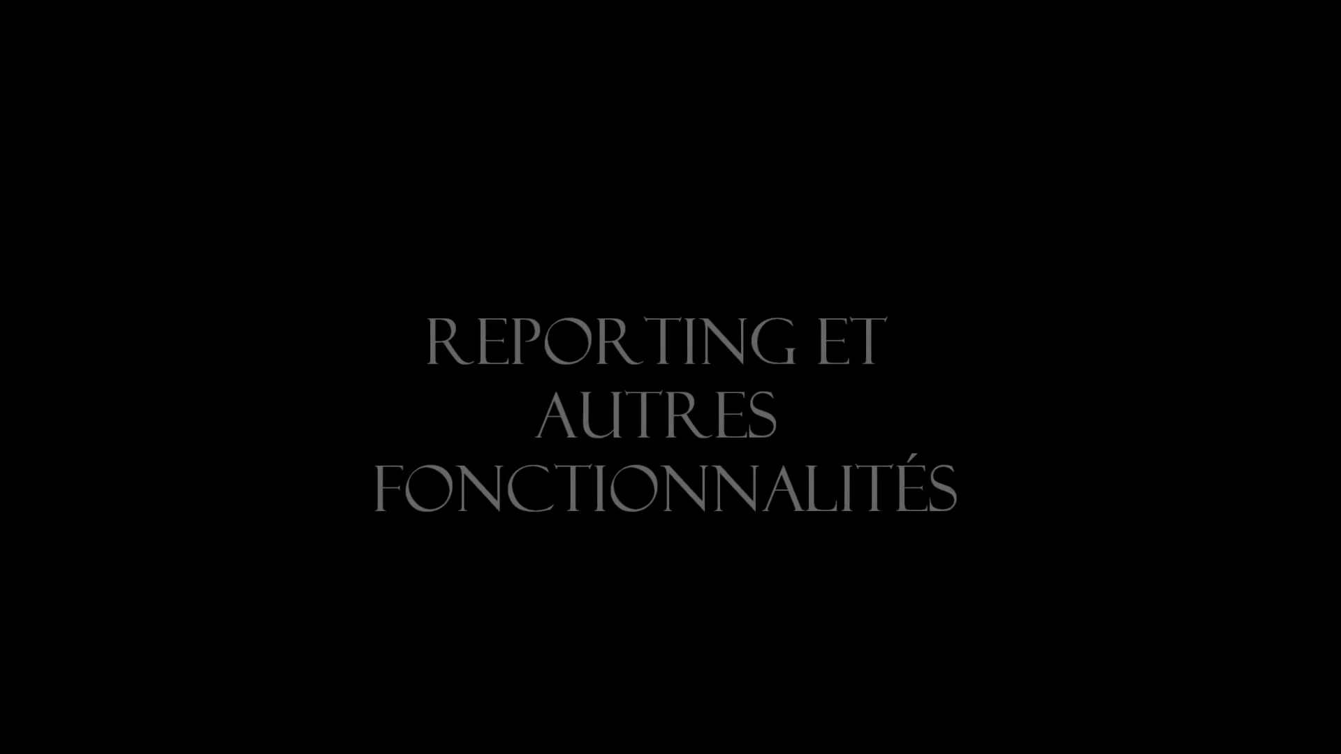
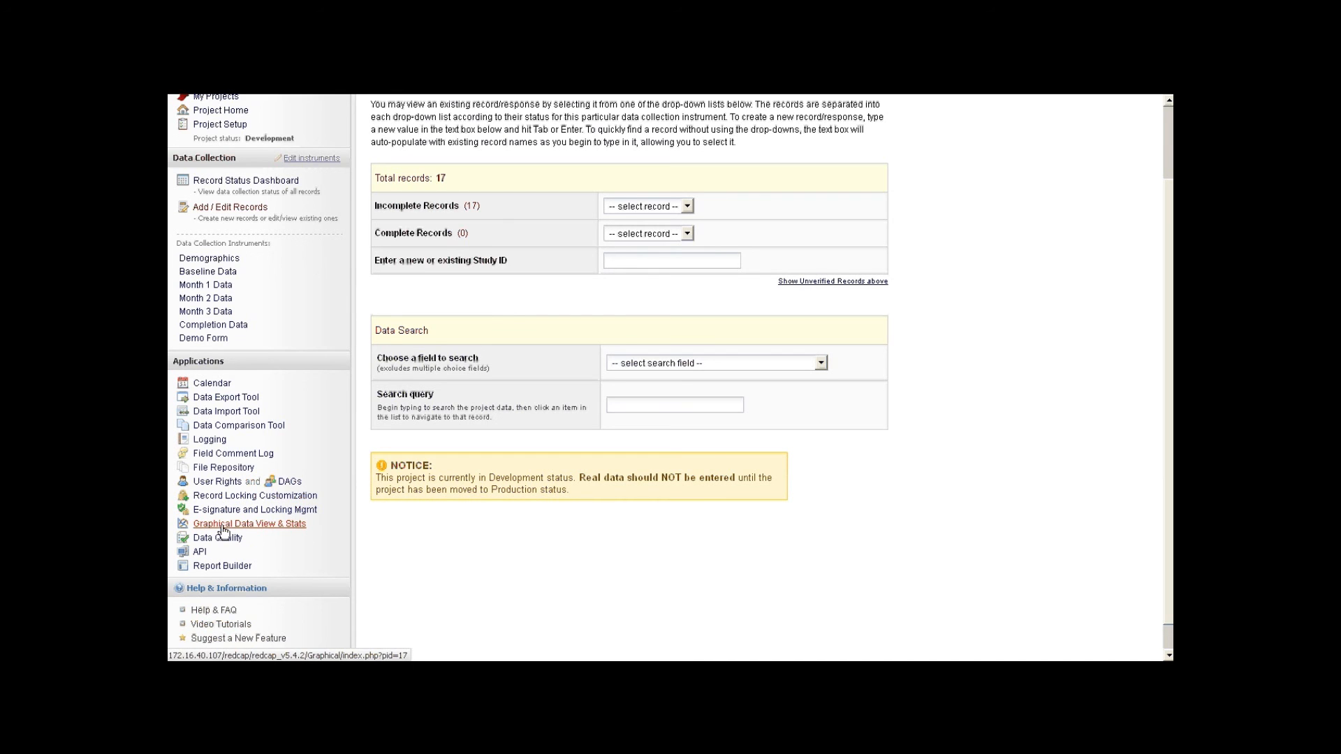
- Show the Graphical Data View & Stats plots for the Demographics instrument across 17 records
left_click(260, 526)
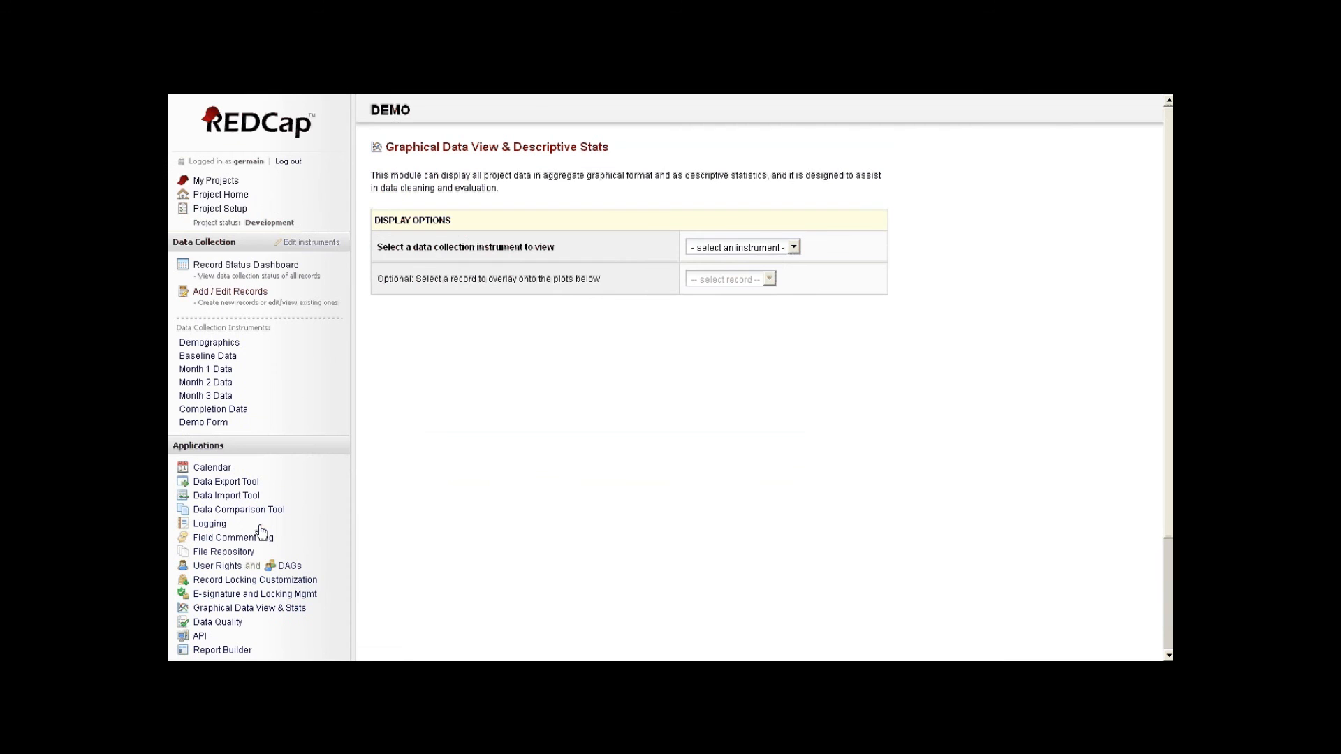
left_click(730, 247)
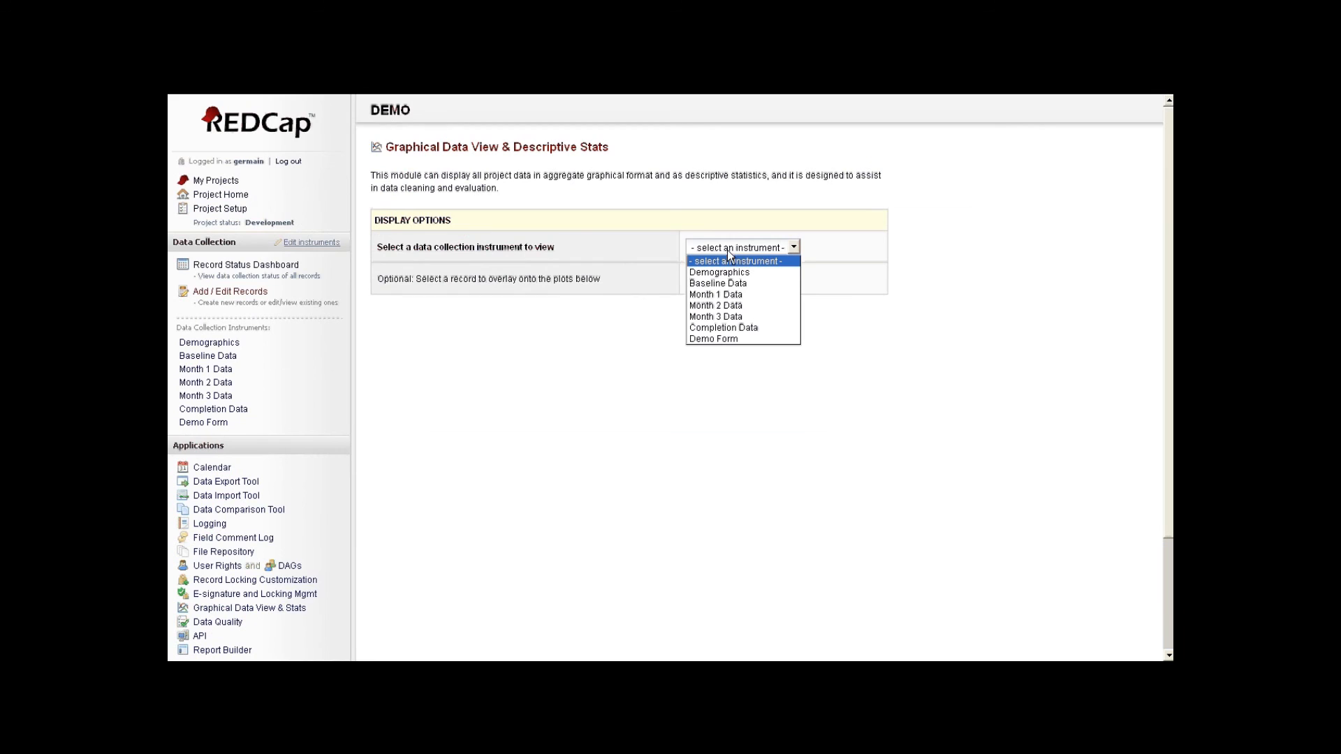
left_click(731, 273)
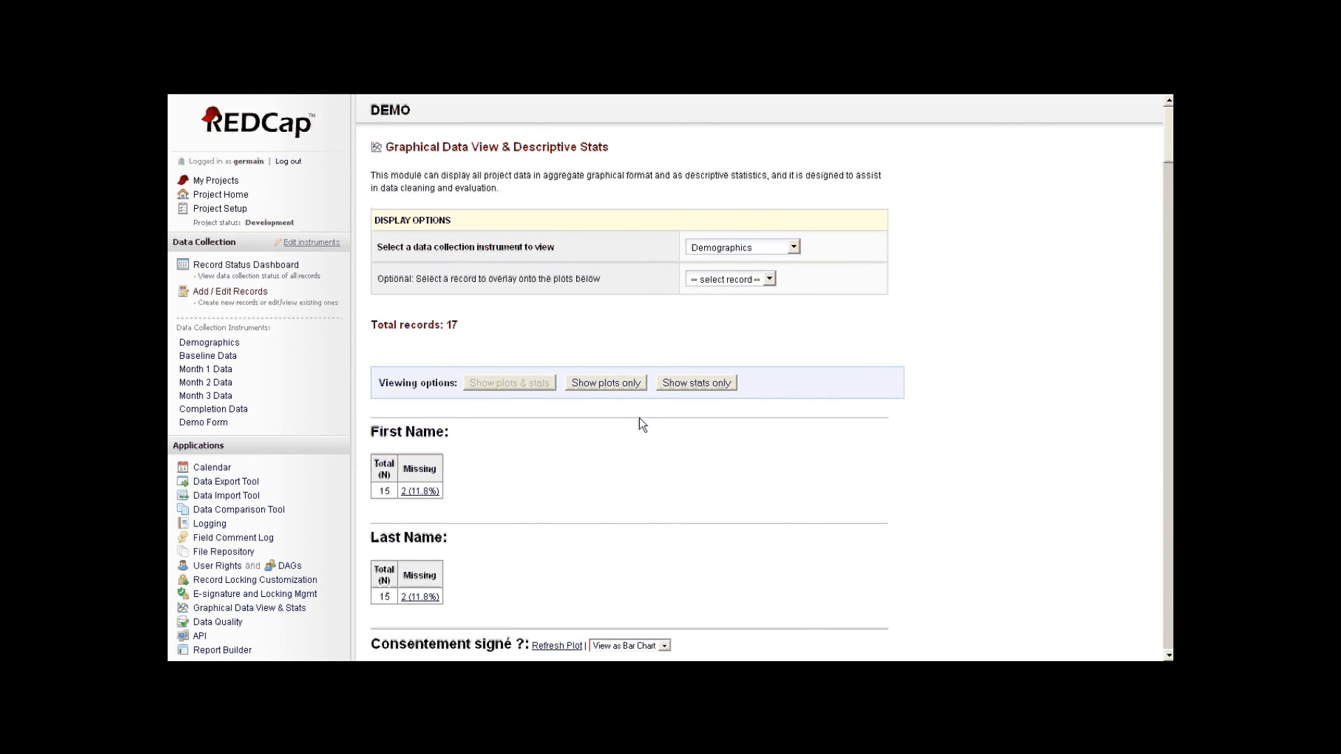
scroll(636, 416, "down", 3)
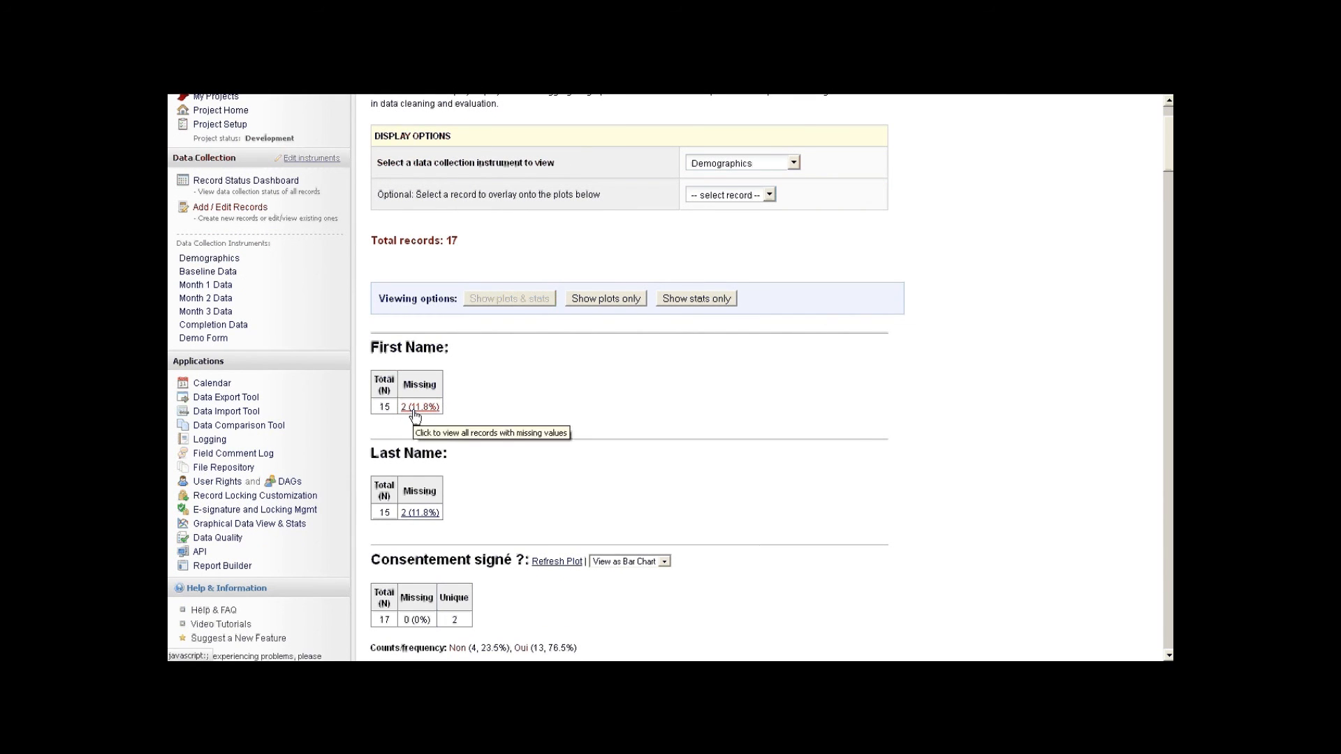
left_click(422, 411)
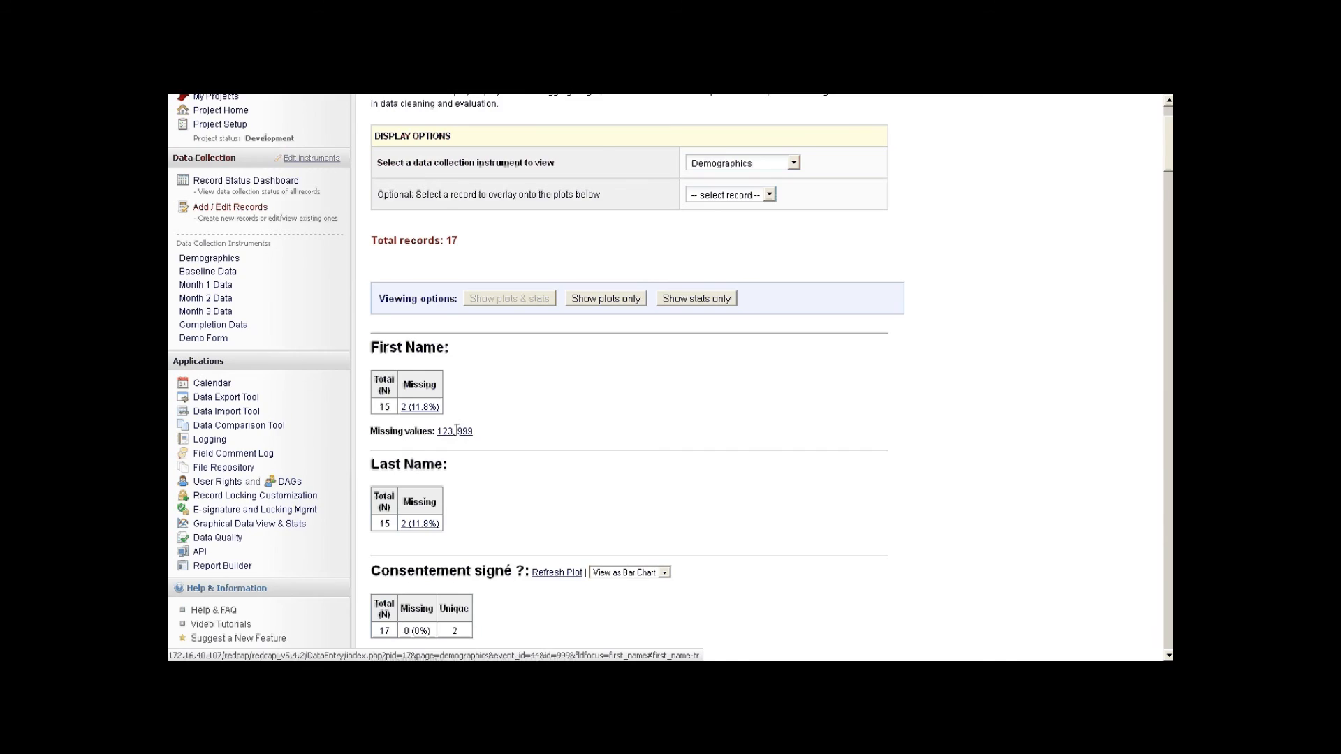
scroll(456, 430, "down", 2)
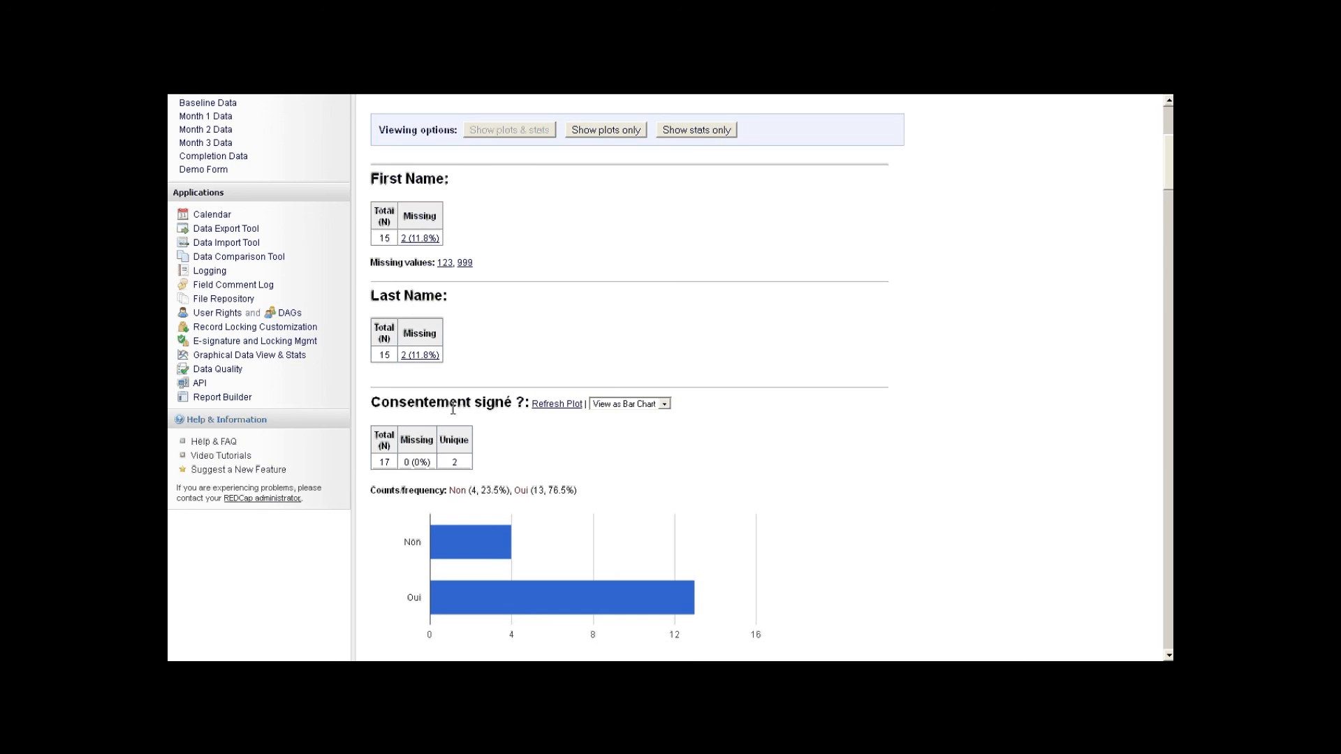
scroll(453, 410, "down", 1)
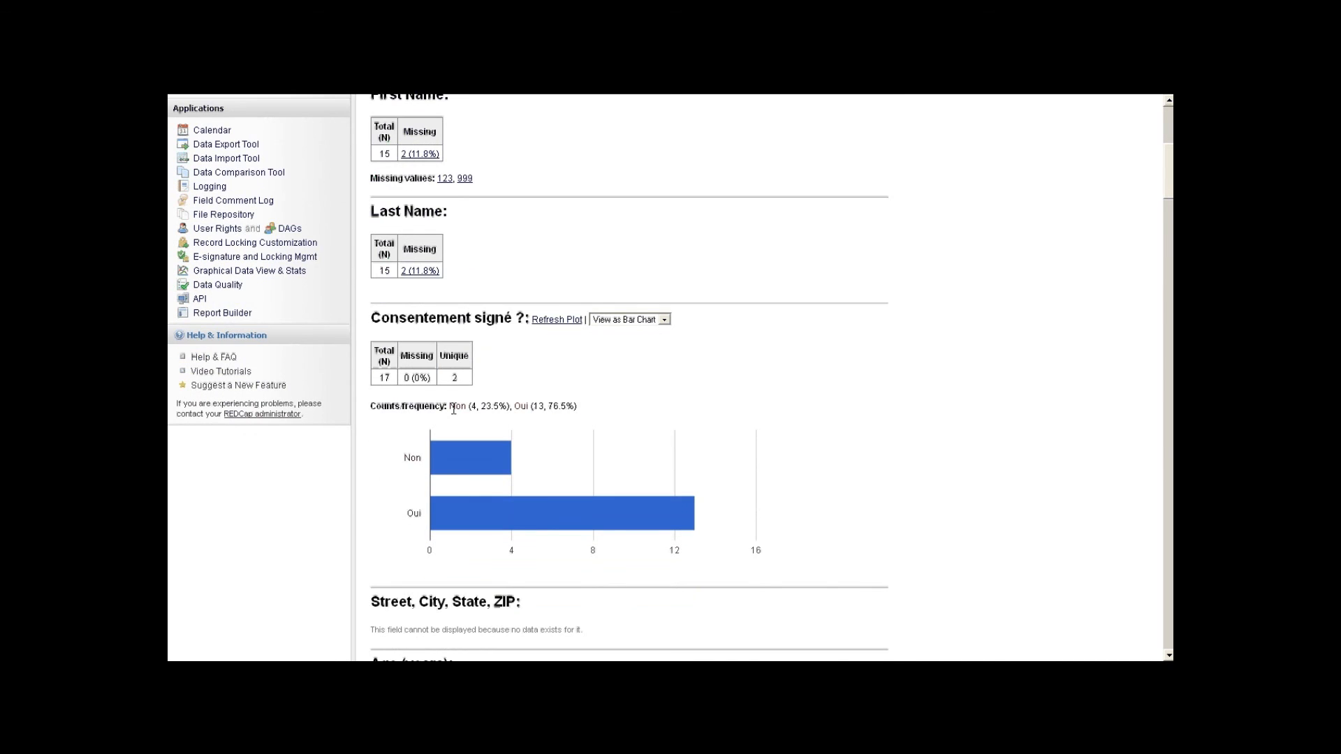
scroll(453, 406, "down", 1)
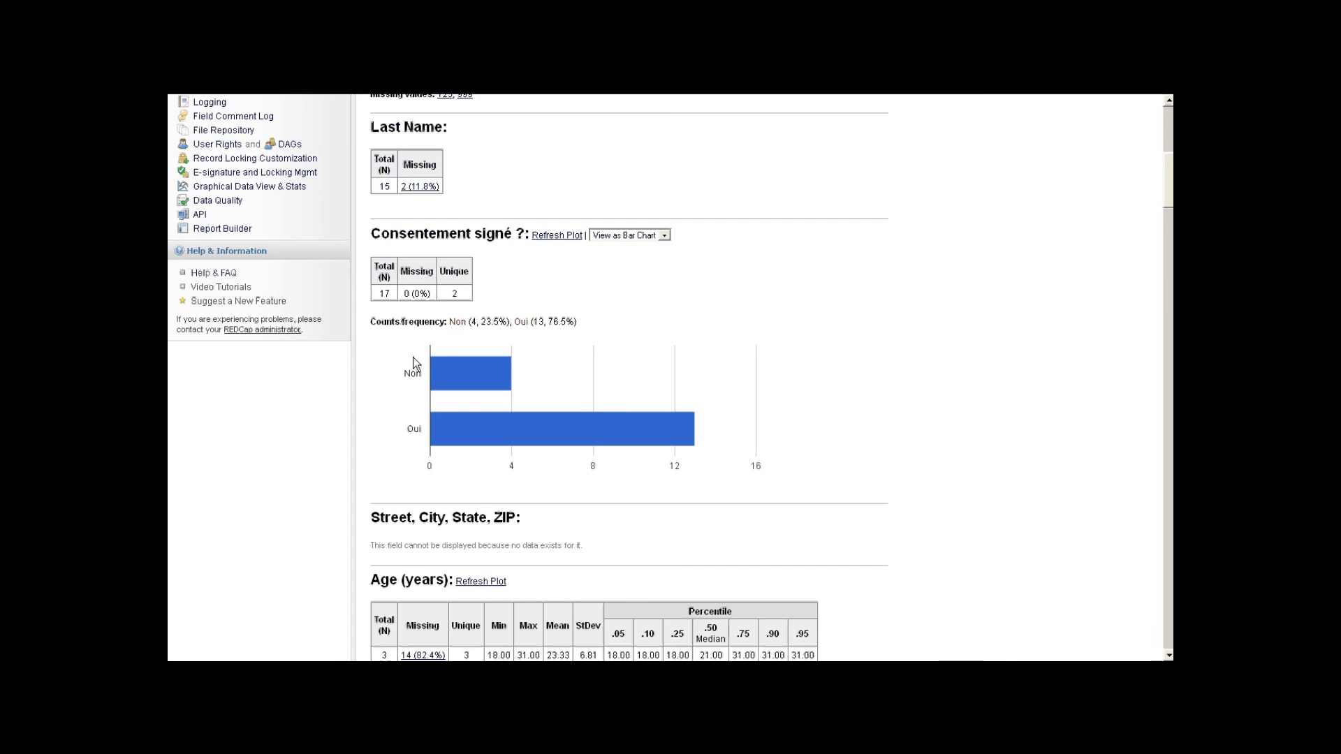
scroll(415, 358, "down", 2)
scroll(417, 357, "down", 1)
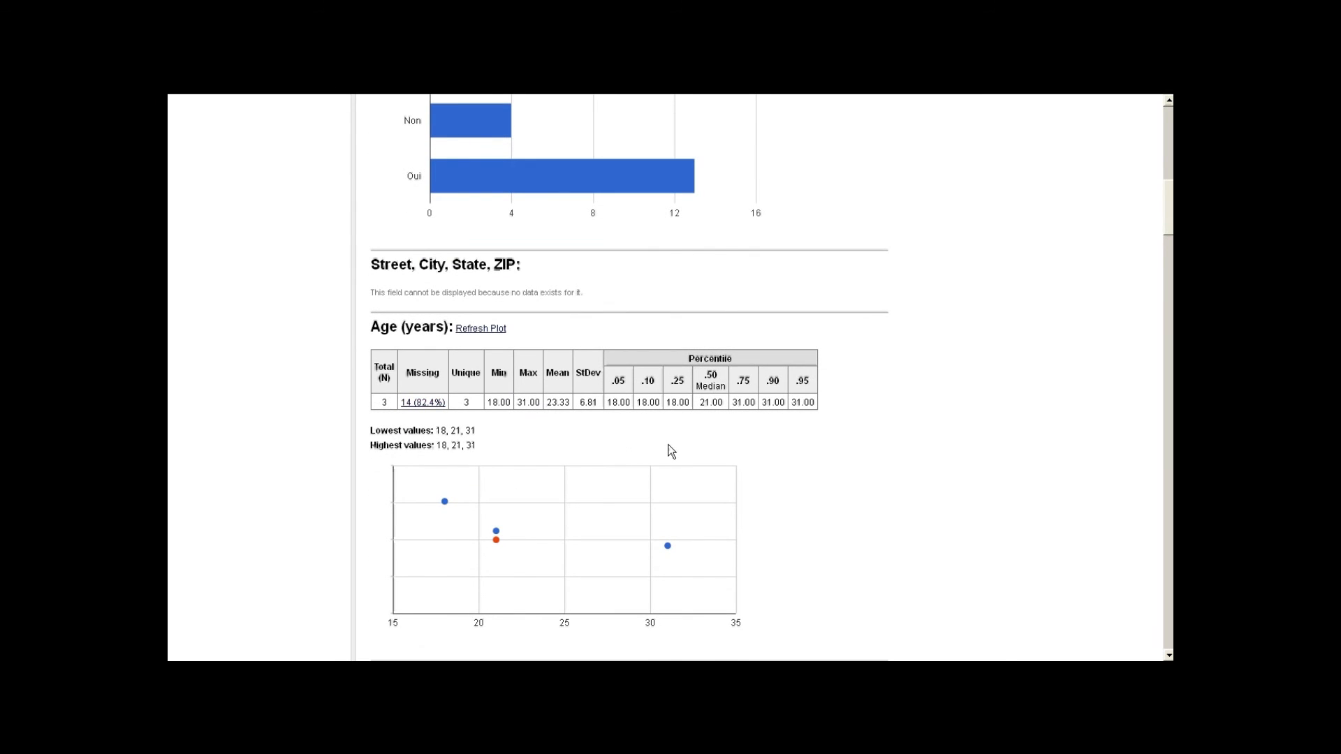
scroll(681, 448, "down", 1)
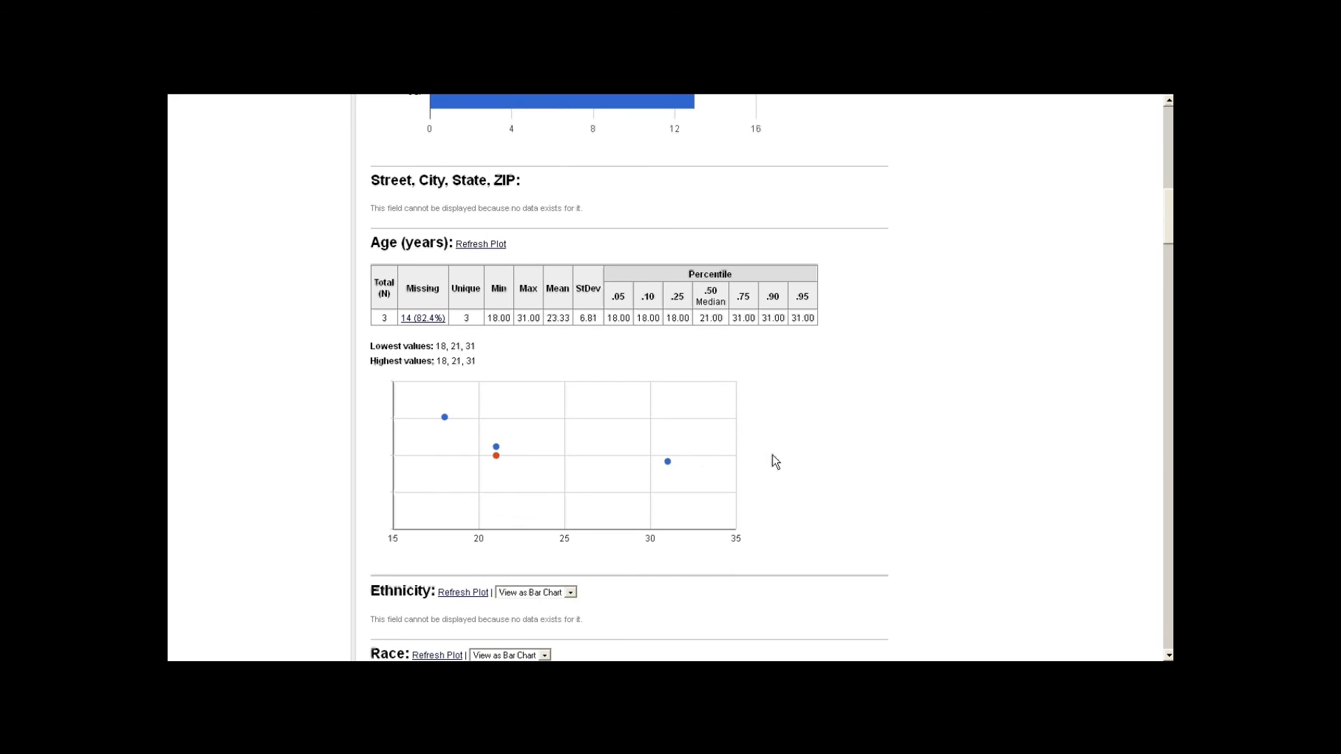
scroll(772, 454, "down", 3)
scroll(772, 454, "down", 3)
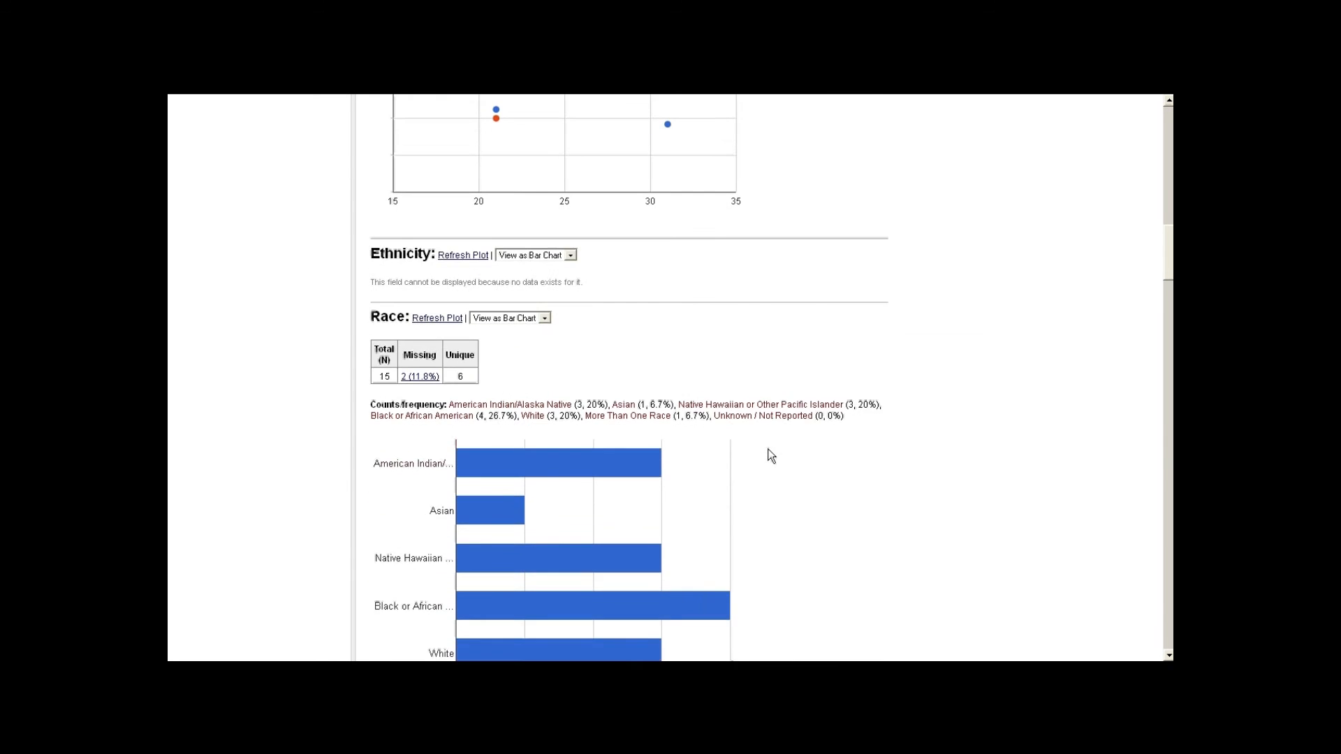
scroll(772, 455, "down", 1)
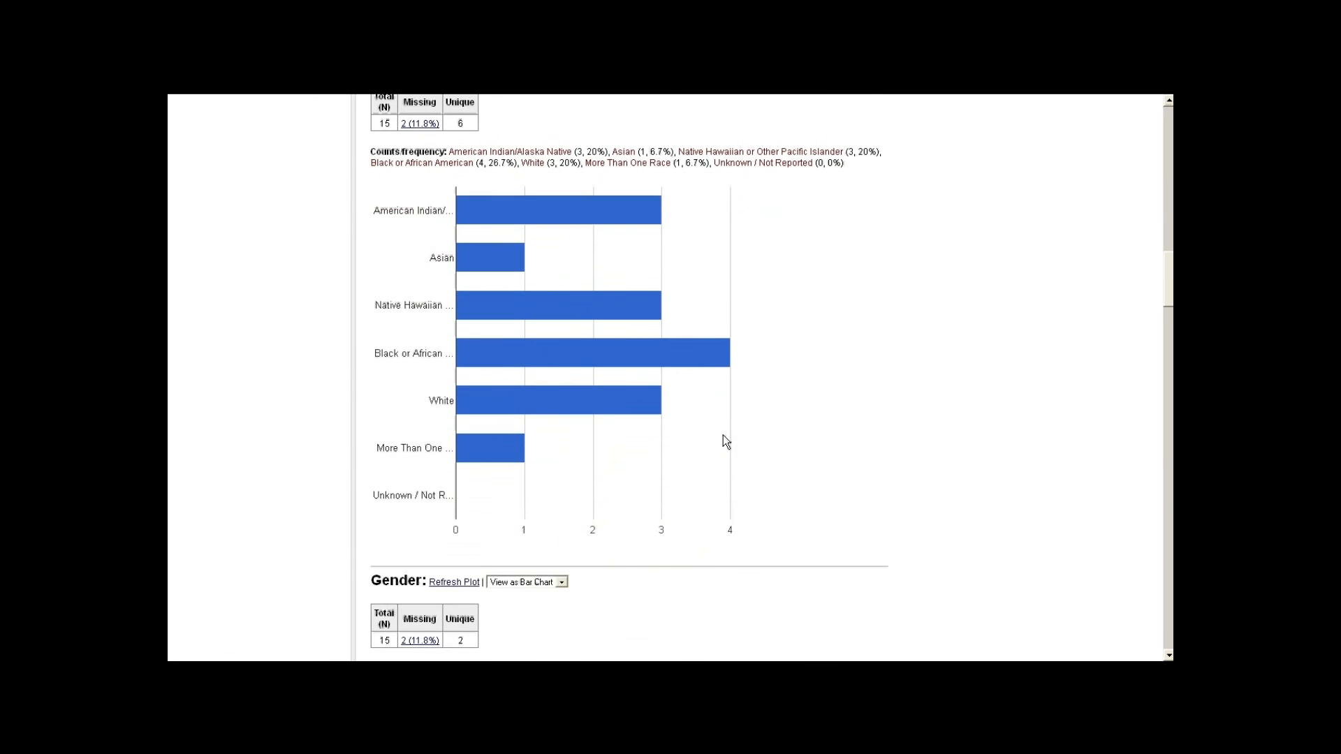
mouse_move(489, 286)
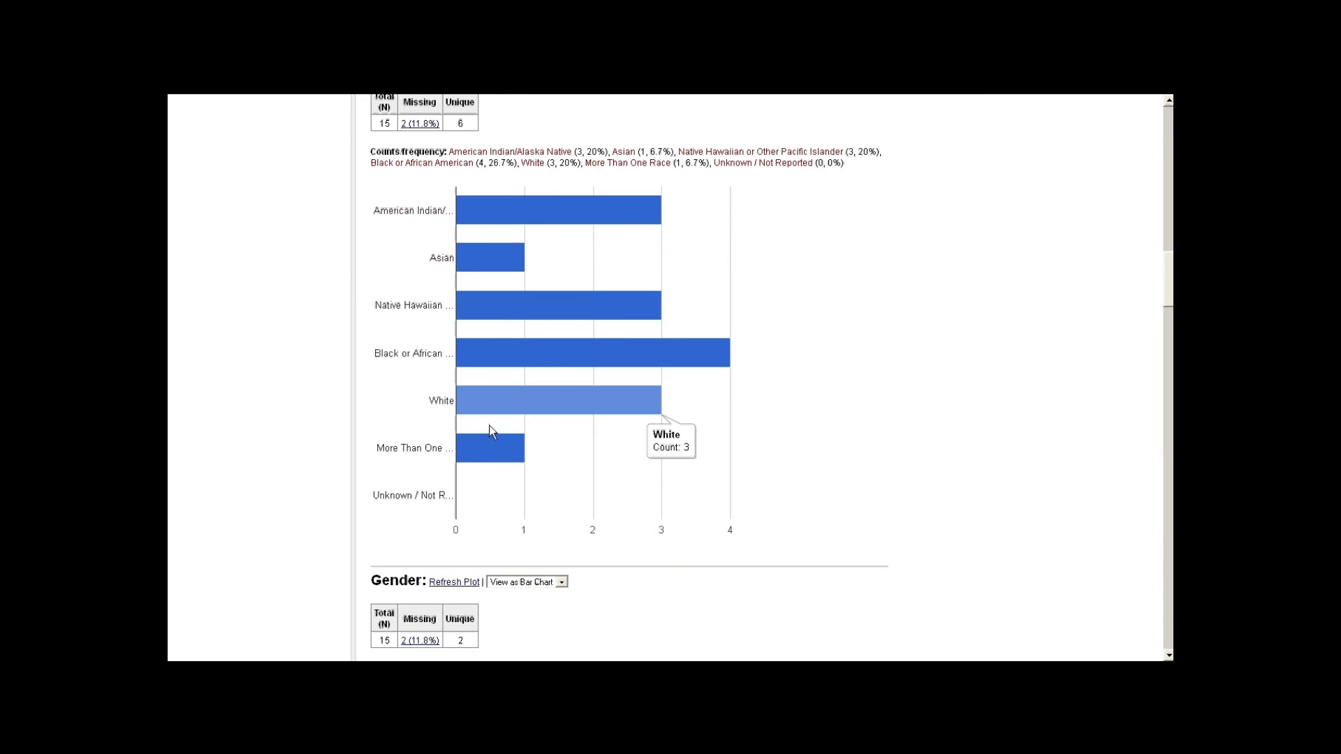
scroll(397, 431, "down", 3)
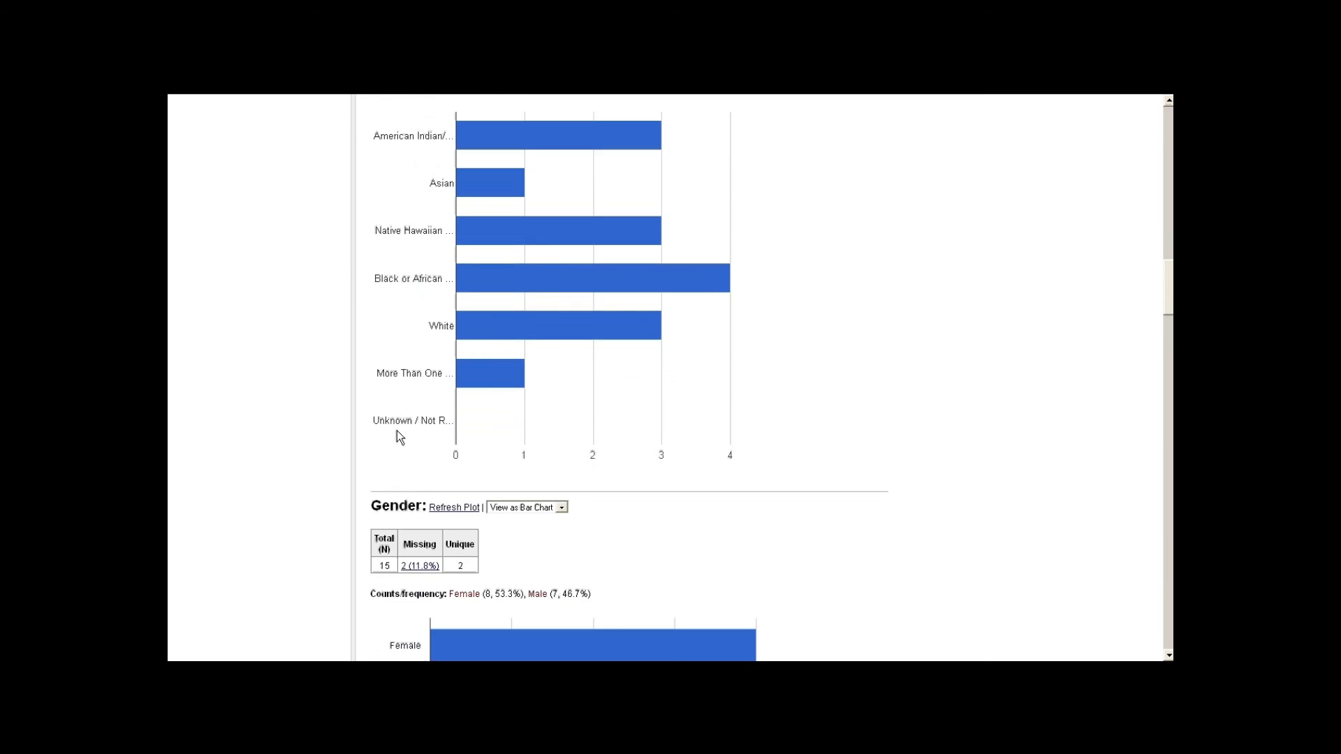
scroll(393, 425, "down", 7)
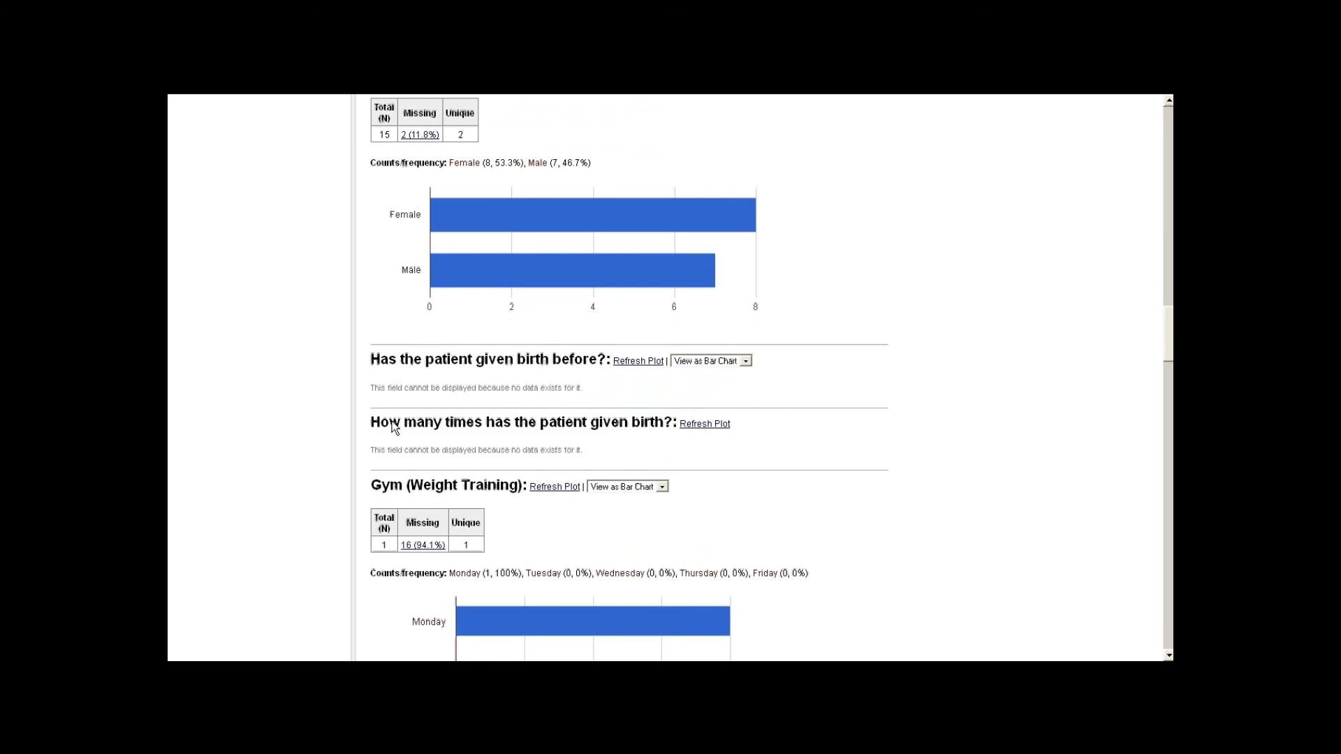
scroll(393, 423, "down", 5)
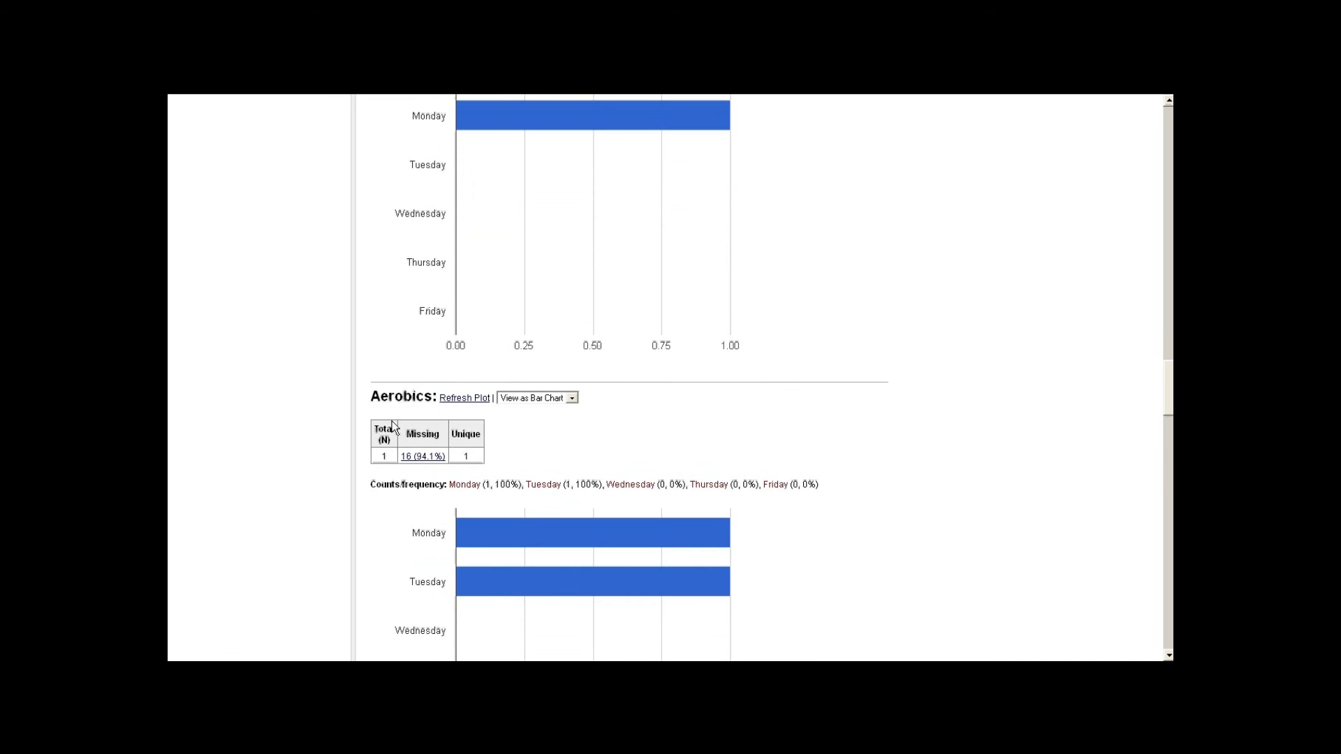
scroll(394, 426, "down", 2)
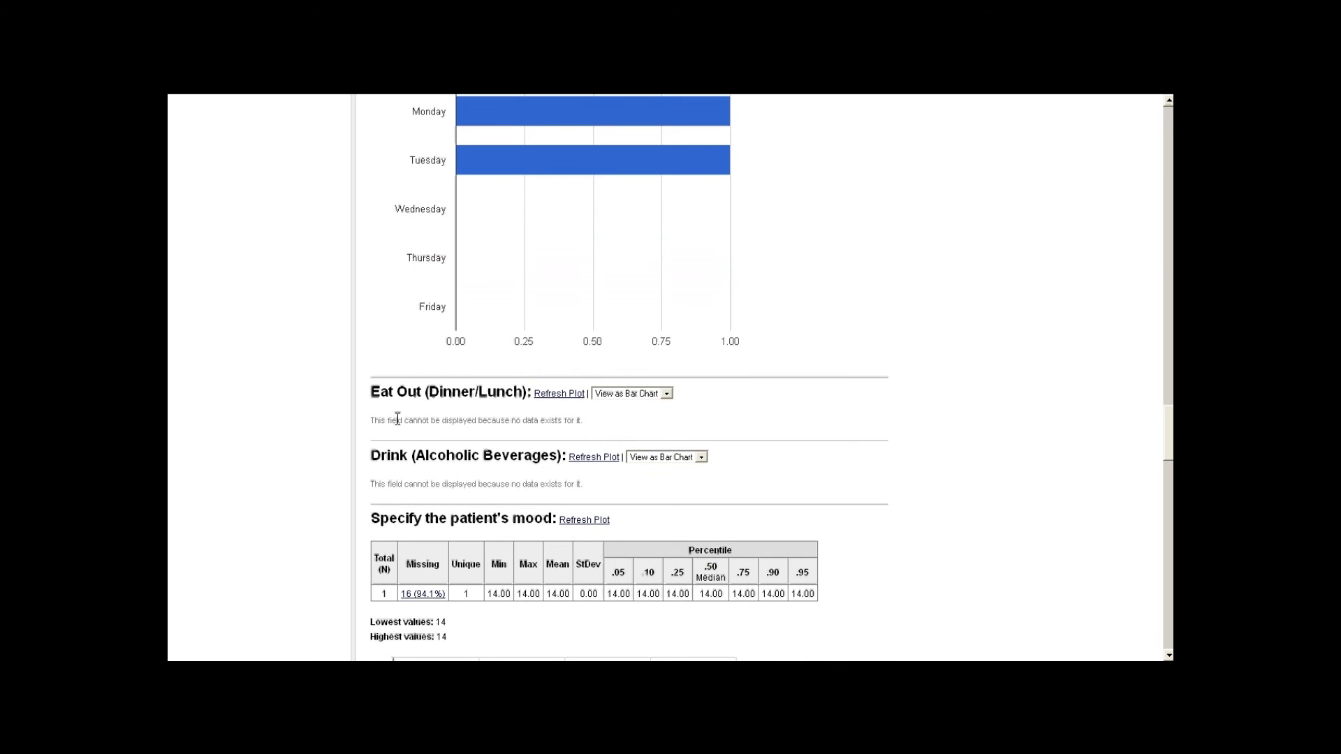
scroll(397, 419, "down", 2)
scroll(399, 417, "down", 1)
scroll(399, 417, "up", 15)
scroll(390, 391, "up", 15)
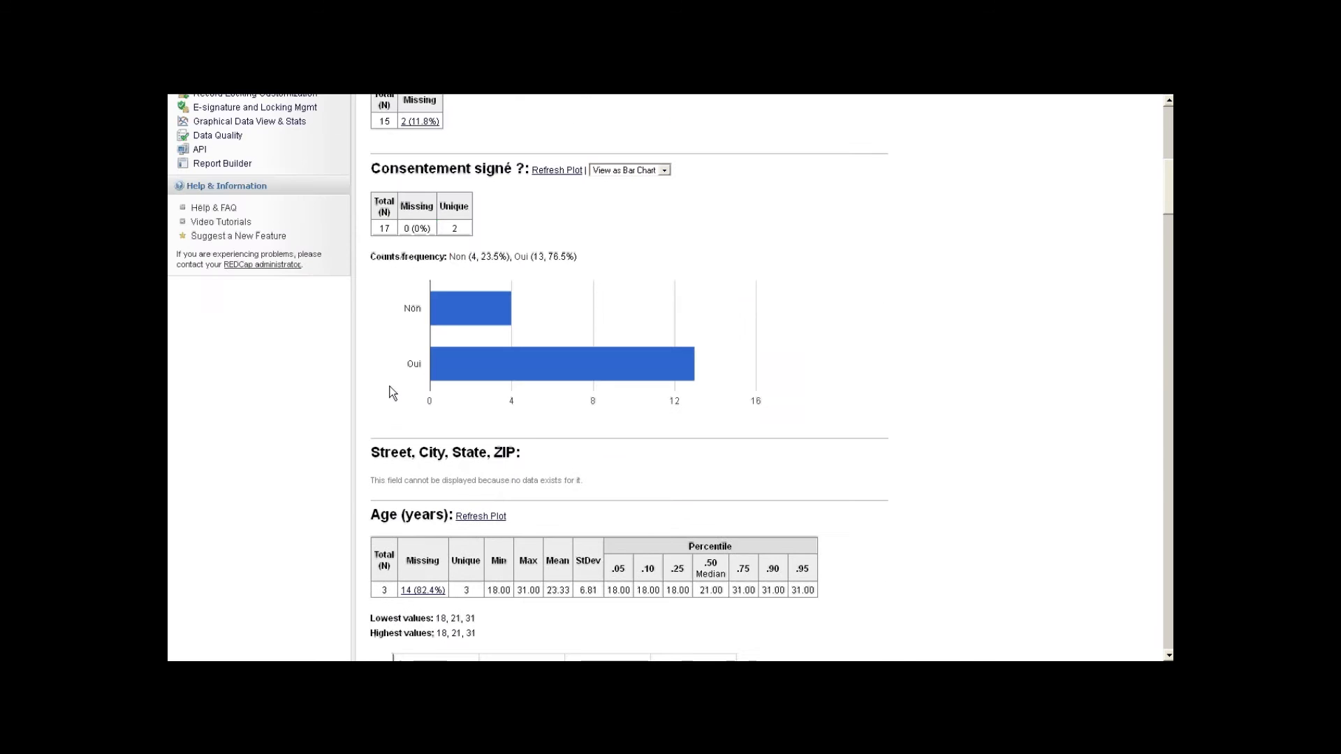
scroll(386, 388, "down", 3)
scroll(384, 389, "down", 1)
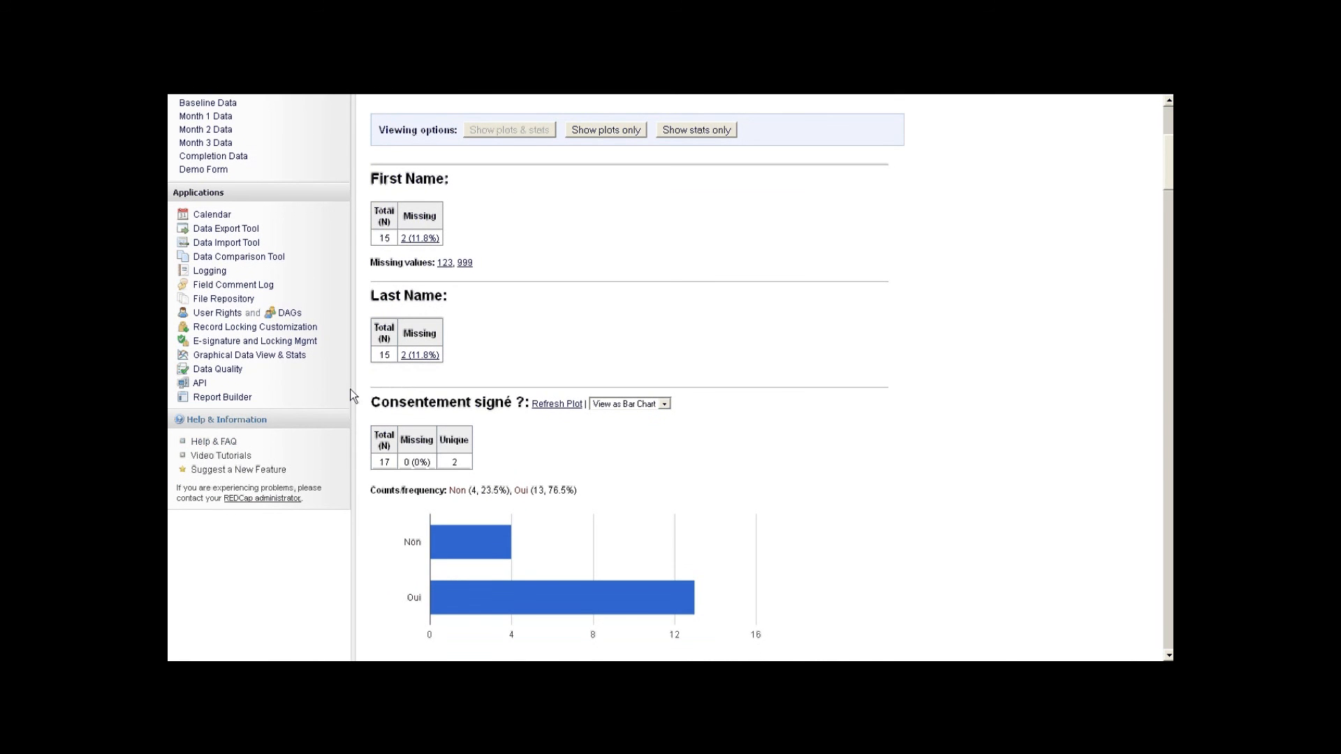
- Start a new report in the Report Builder named 'hommes'
left_click(210, 399)
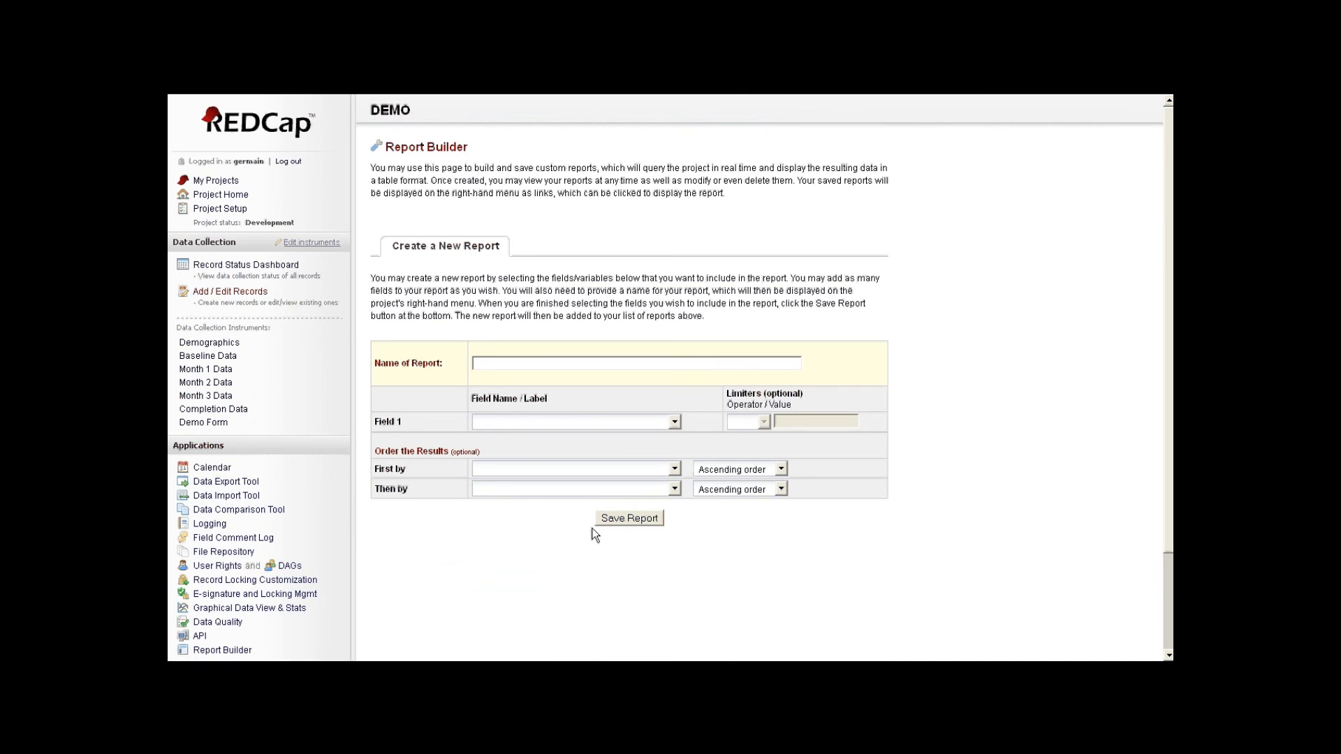
left_click(540, 367)
type("hommes")
- Make sex (Gender) Field 1, filter it to Gender = Male, and save the report
left_click(655, 428)
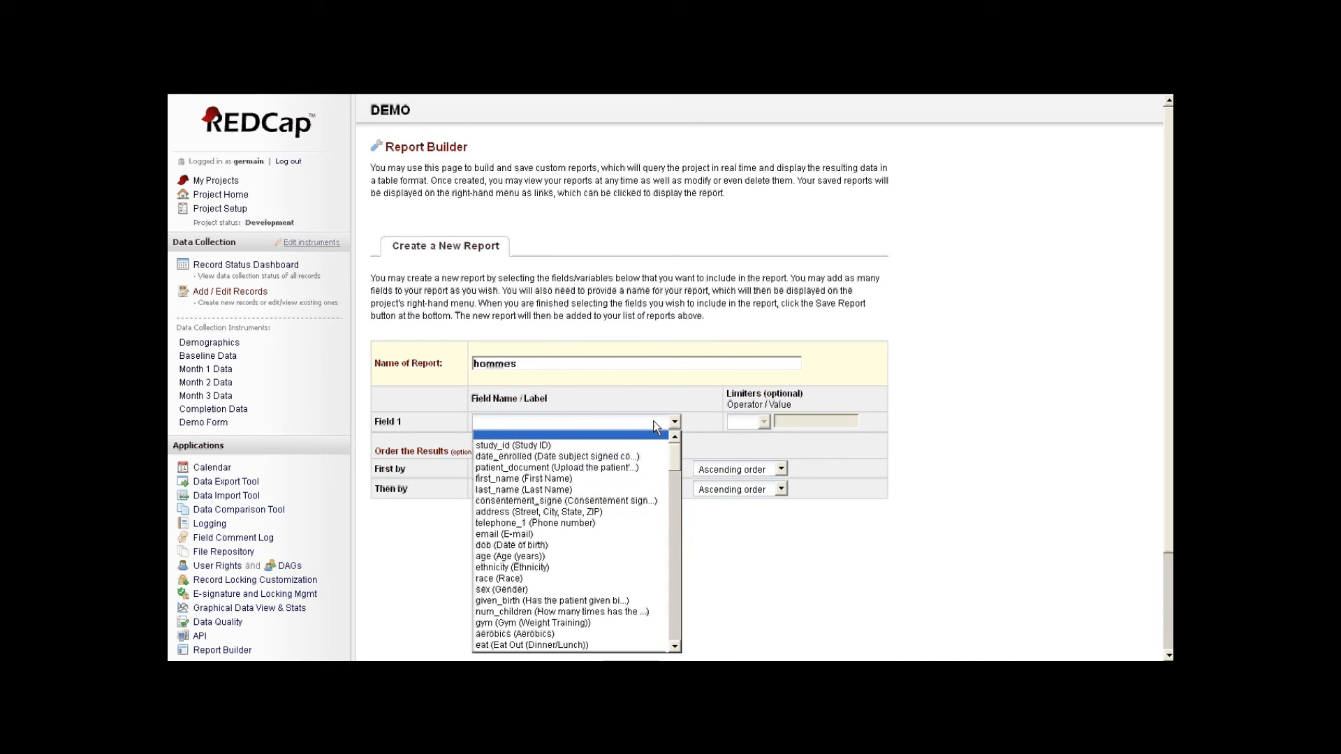
left_click(606, 590)
left_click(746, 446)
left_click(816, 423)
left_click(809, 457)
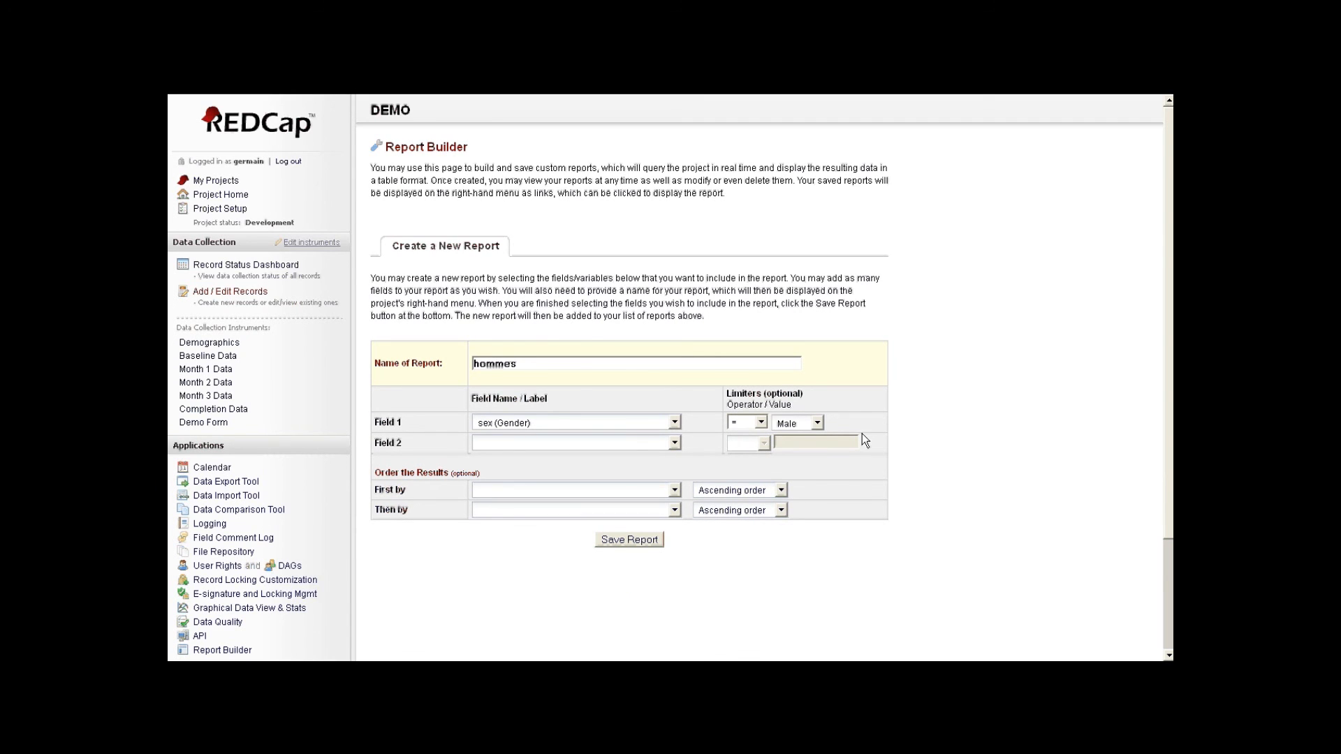
left_click(627, 540)
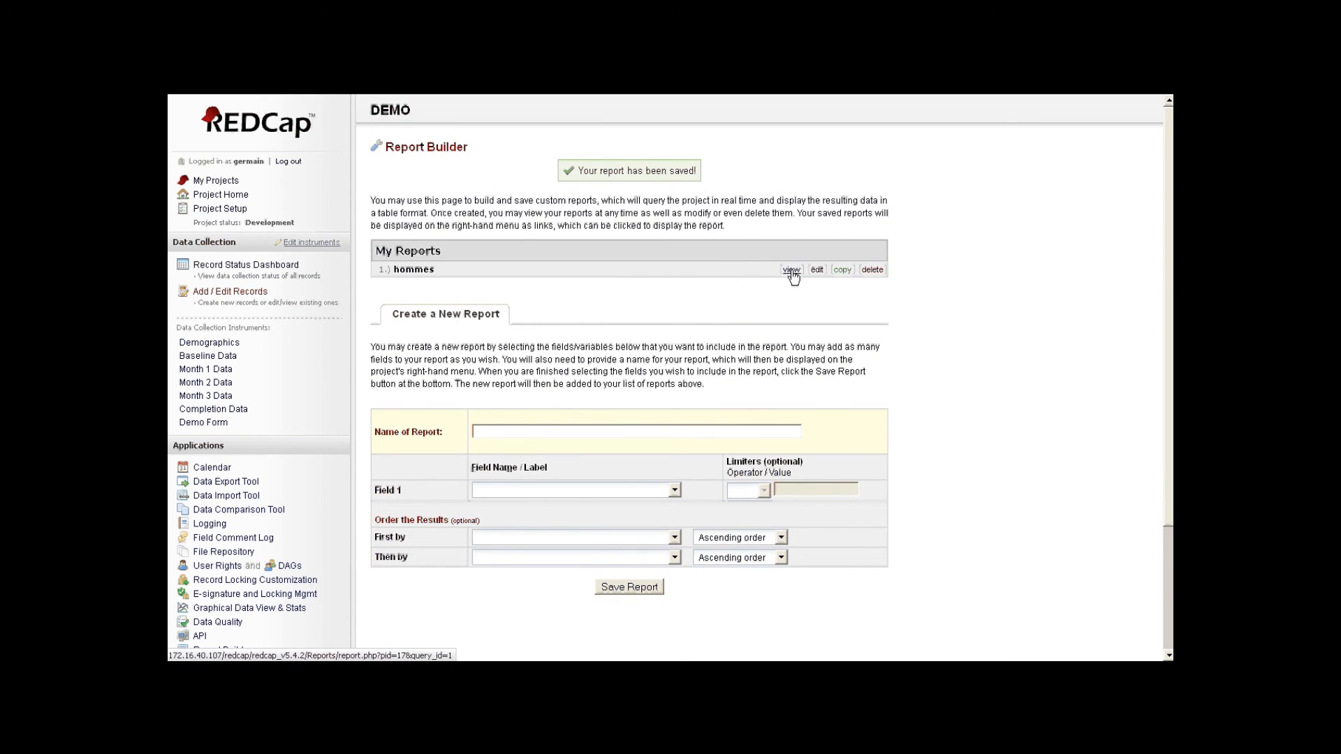
left_click(792, 272)
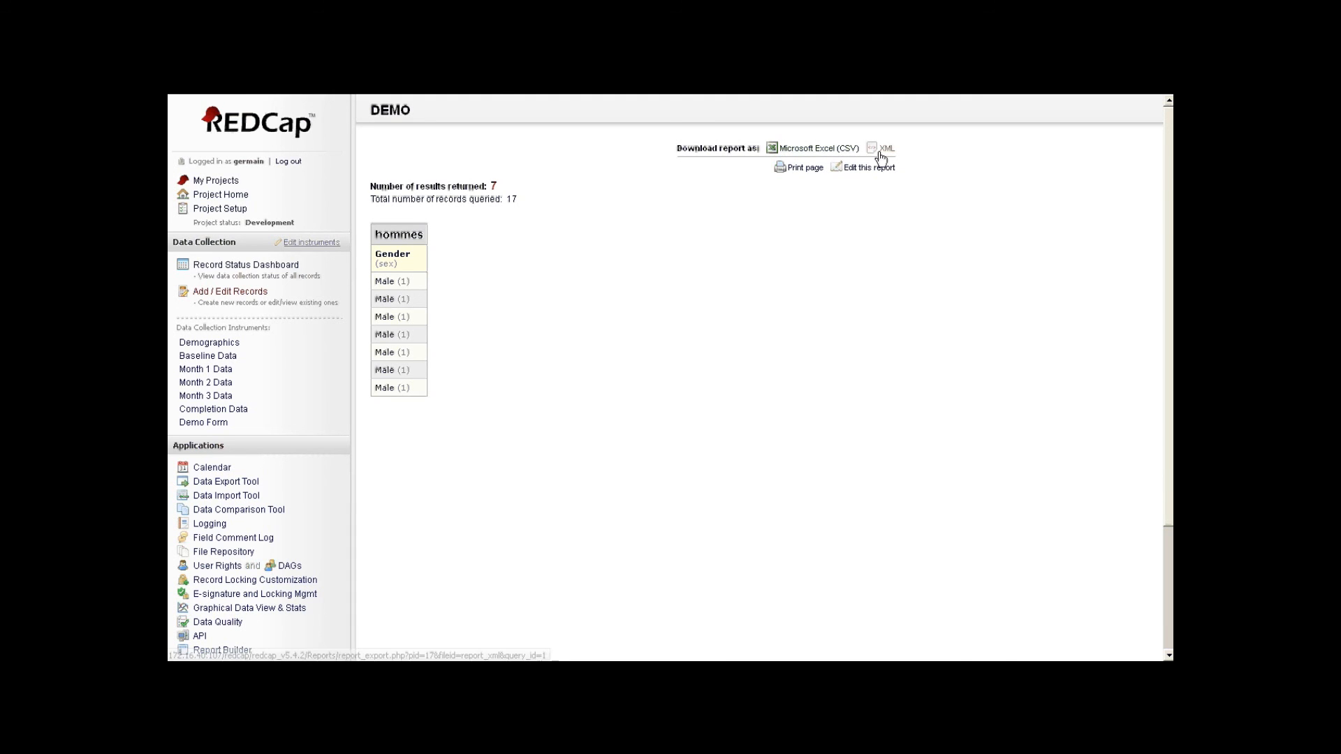
scroll(278, 493, "down", 3)
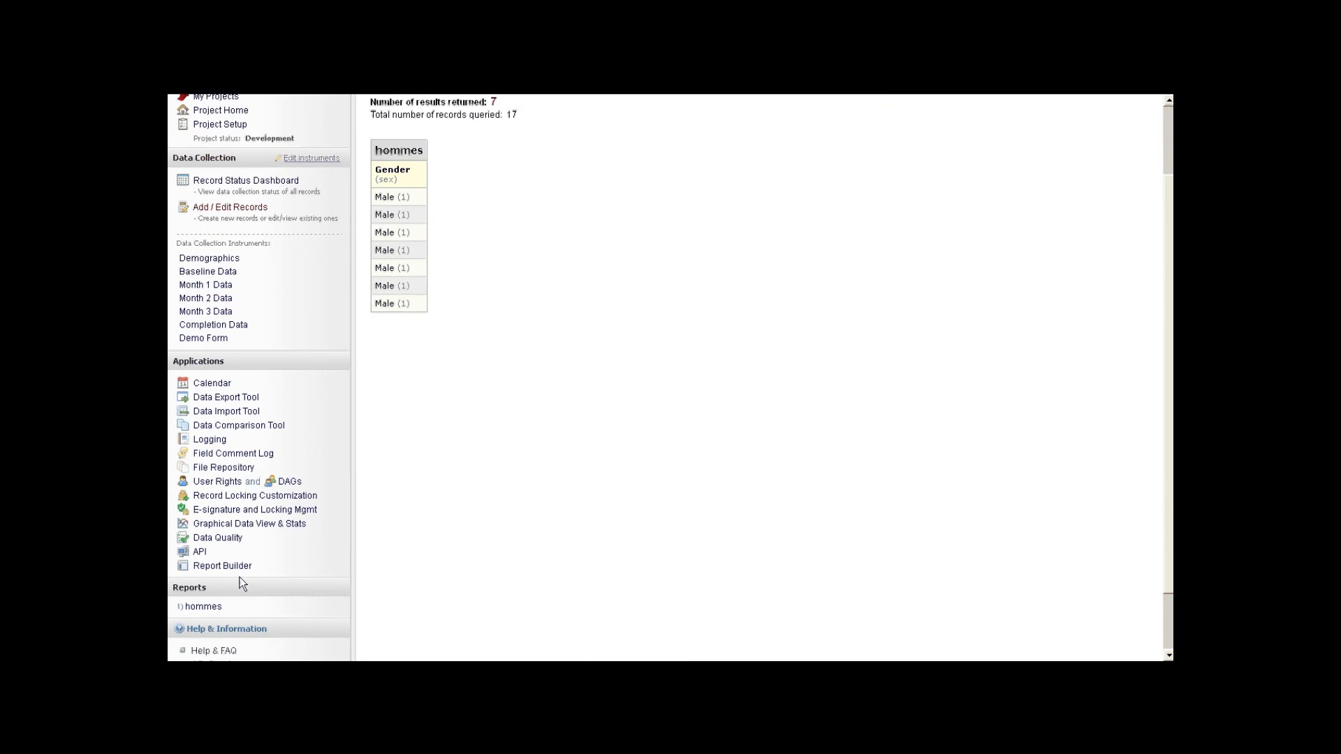
left_click(224, 562)
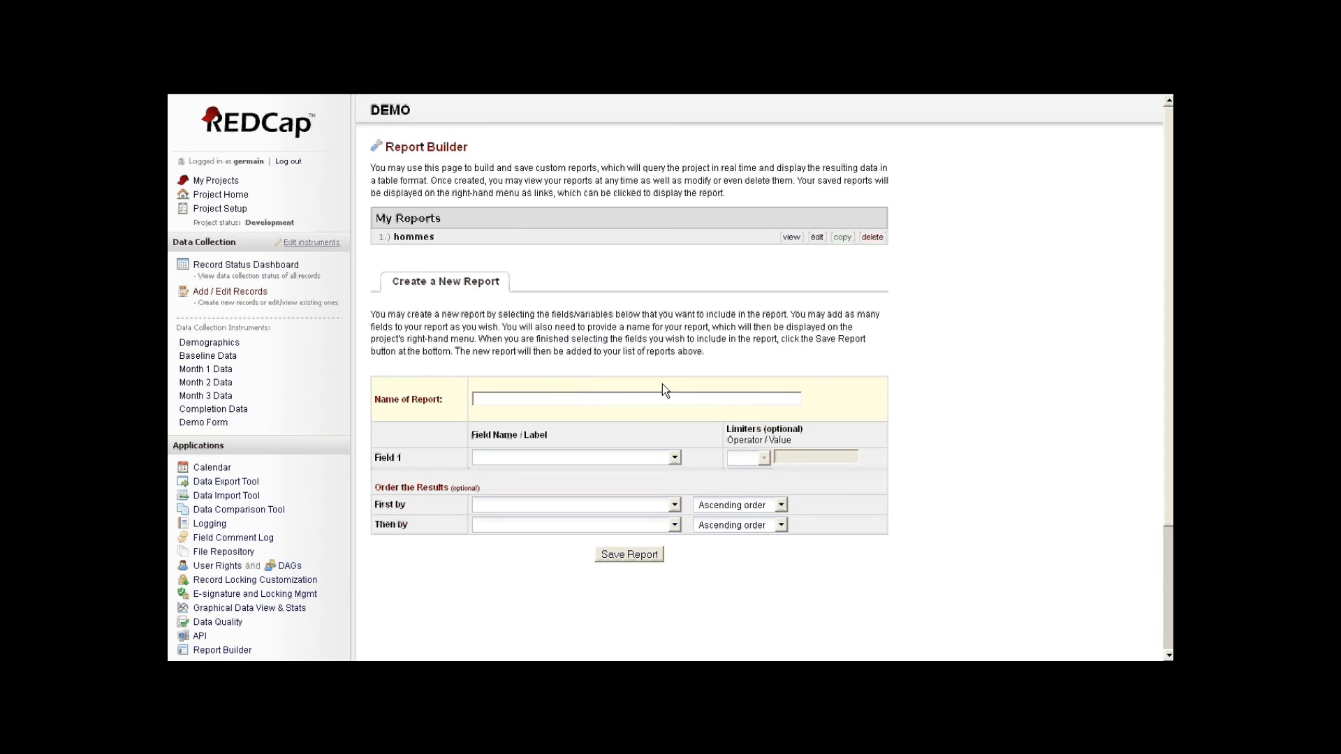
- Add study_id (Study ID) as Field 2 of the hommes report, save, and view it
left_click(817, 238)
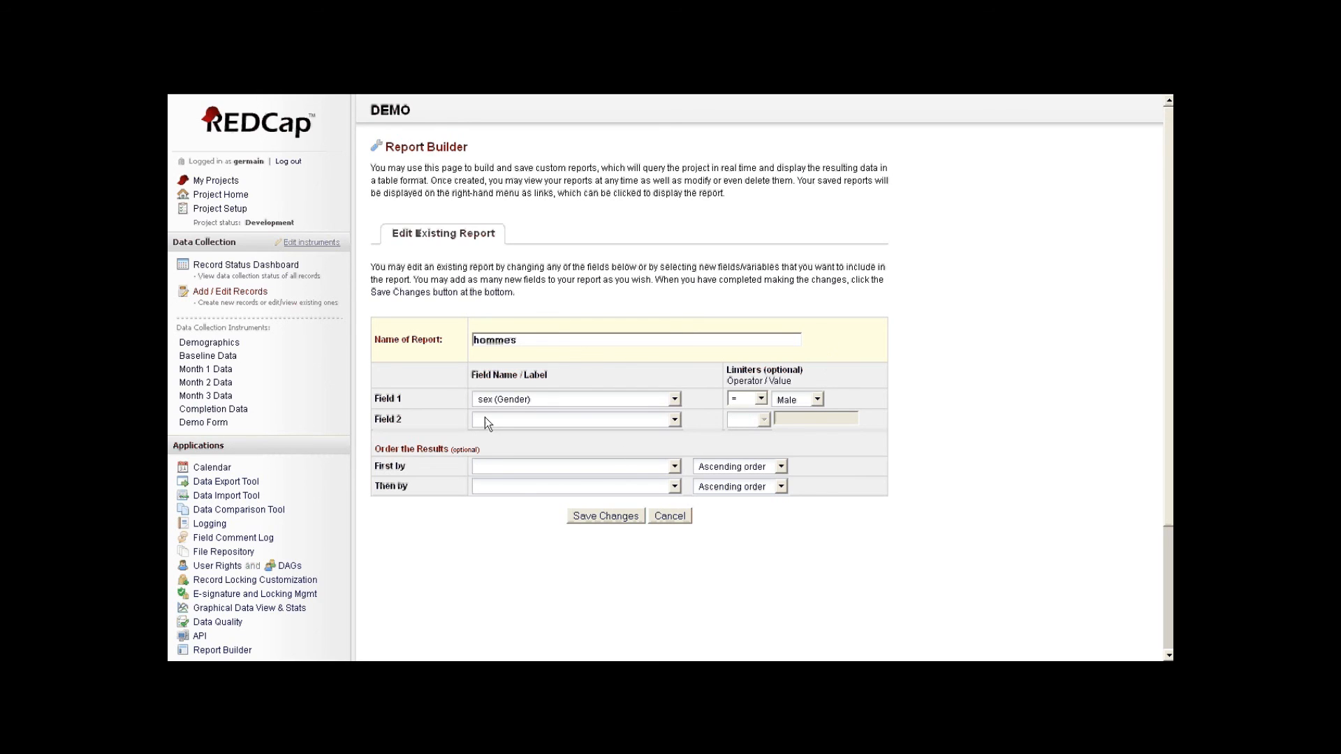
left_click(660, 419)
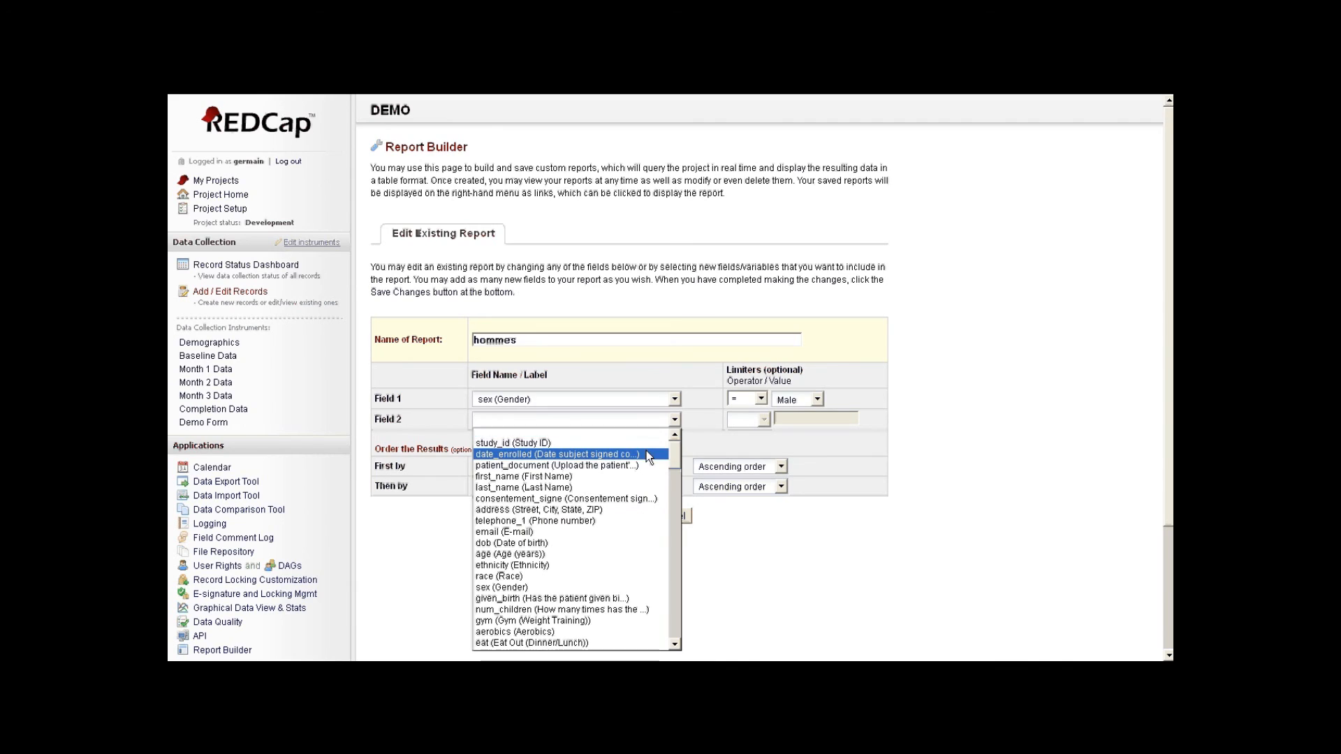
left_click(672, 440)
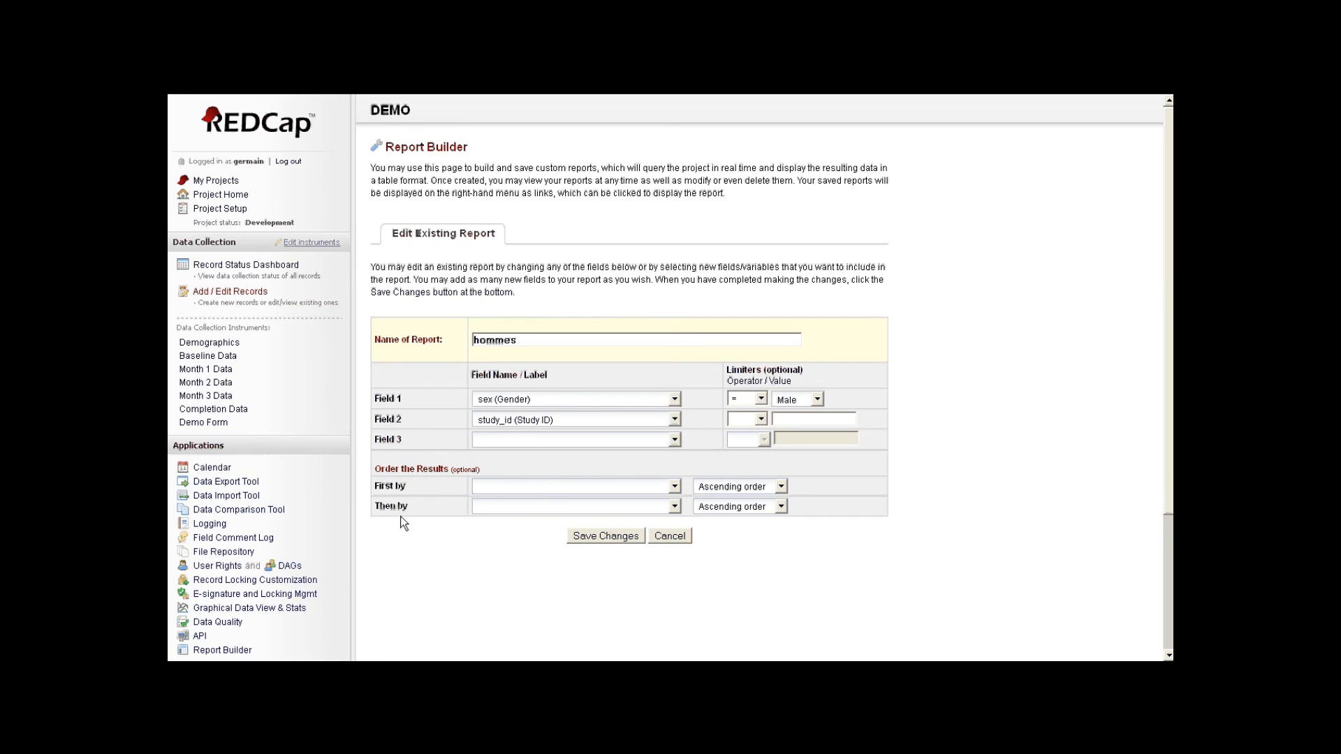
left_click(618, 538)
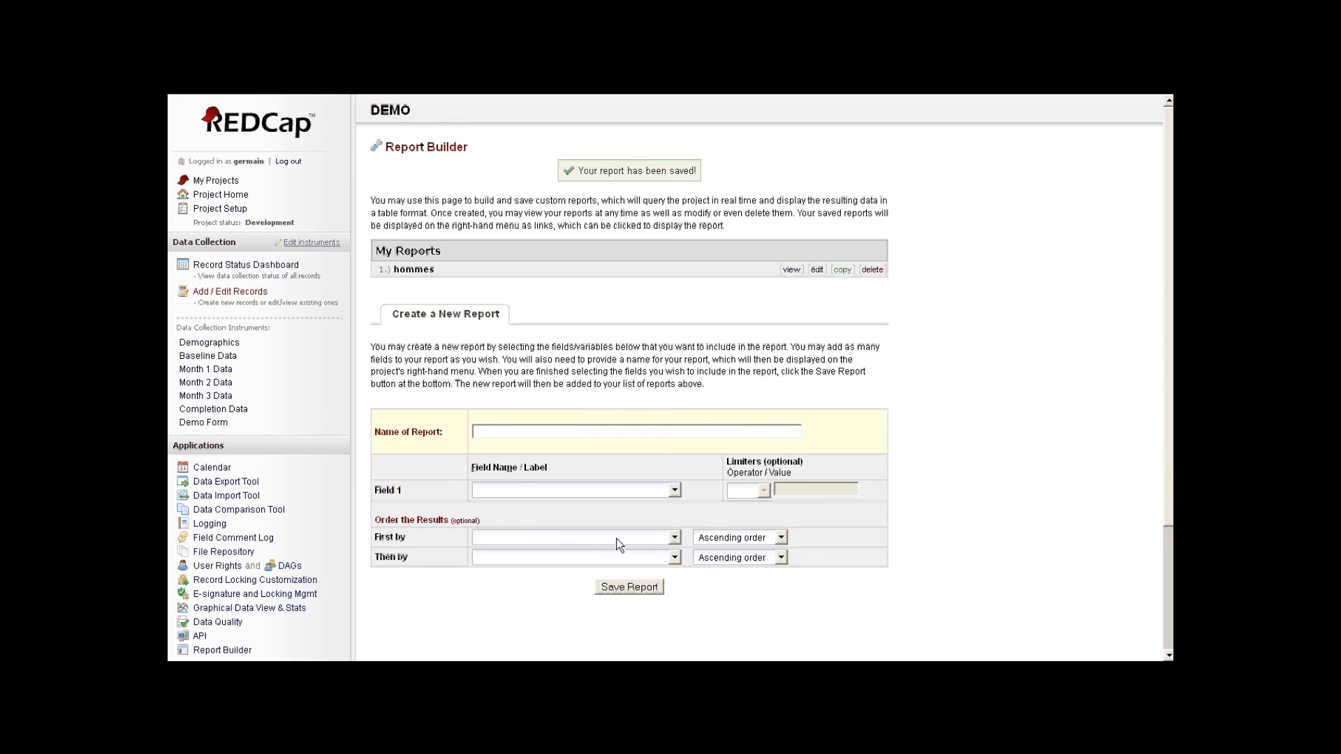
left_click(791, 271)
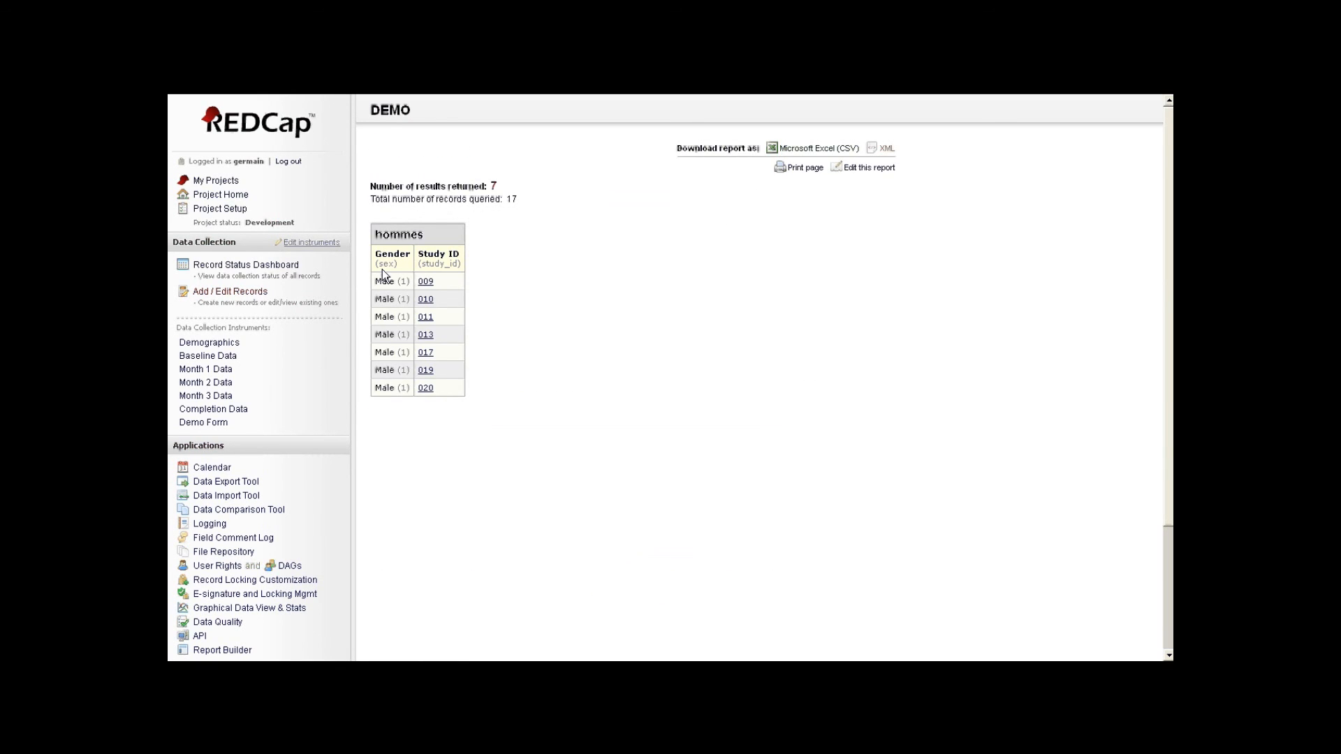
- Review the hommes report's Gender and Study ID columns, reopening it from the sidebar to see all 7 Male records
left_click_drag(418, 254, 460, 255)
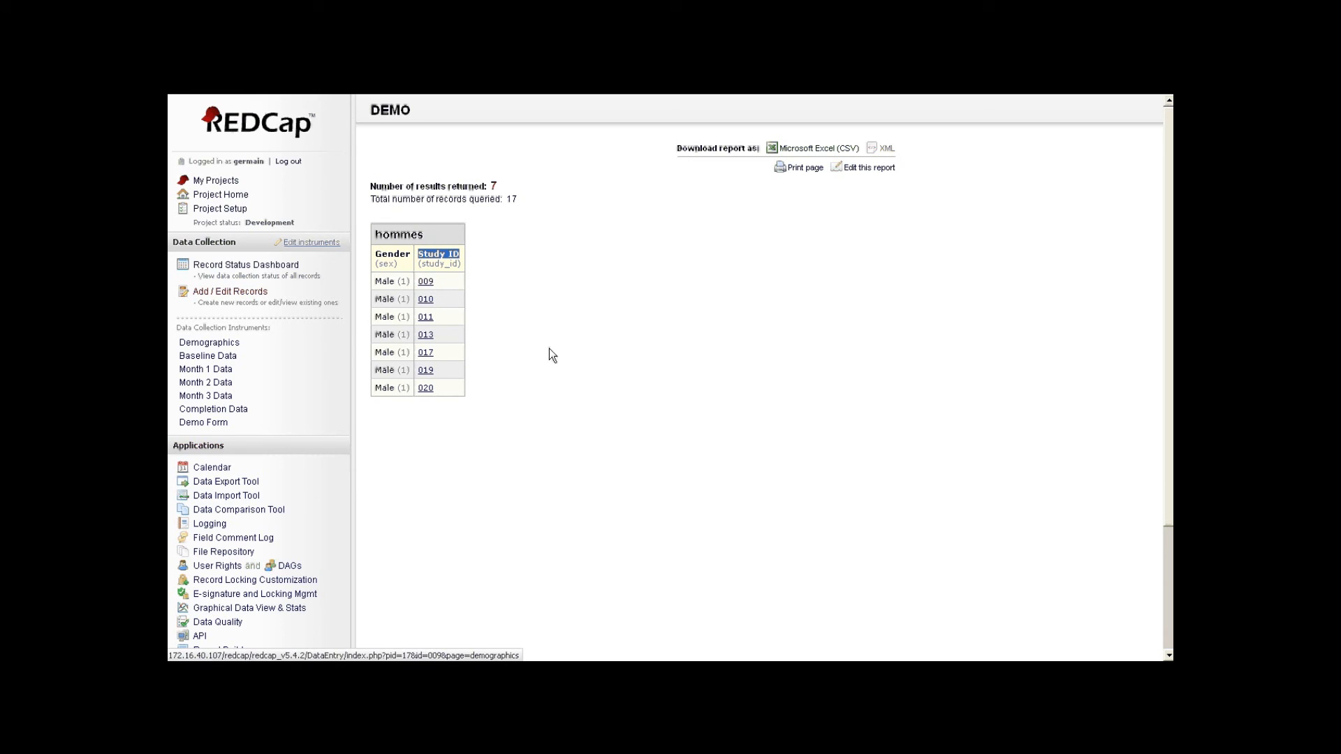
scroll(232, 257, "down", 4)
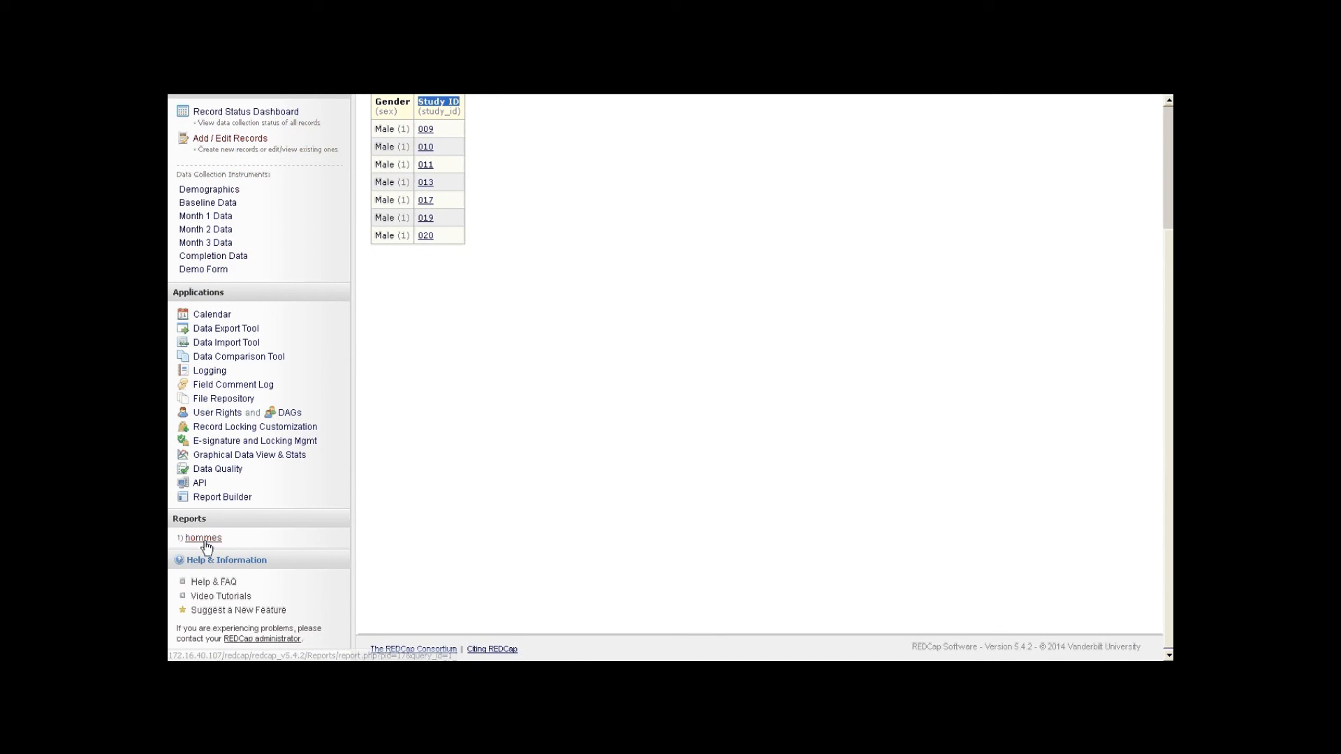
left_click(204, 541)
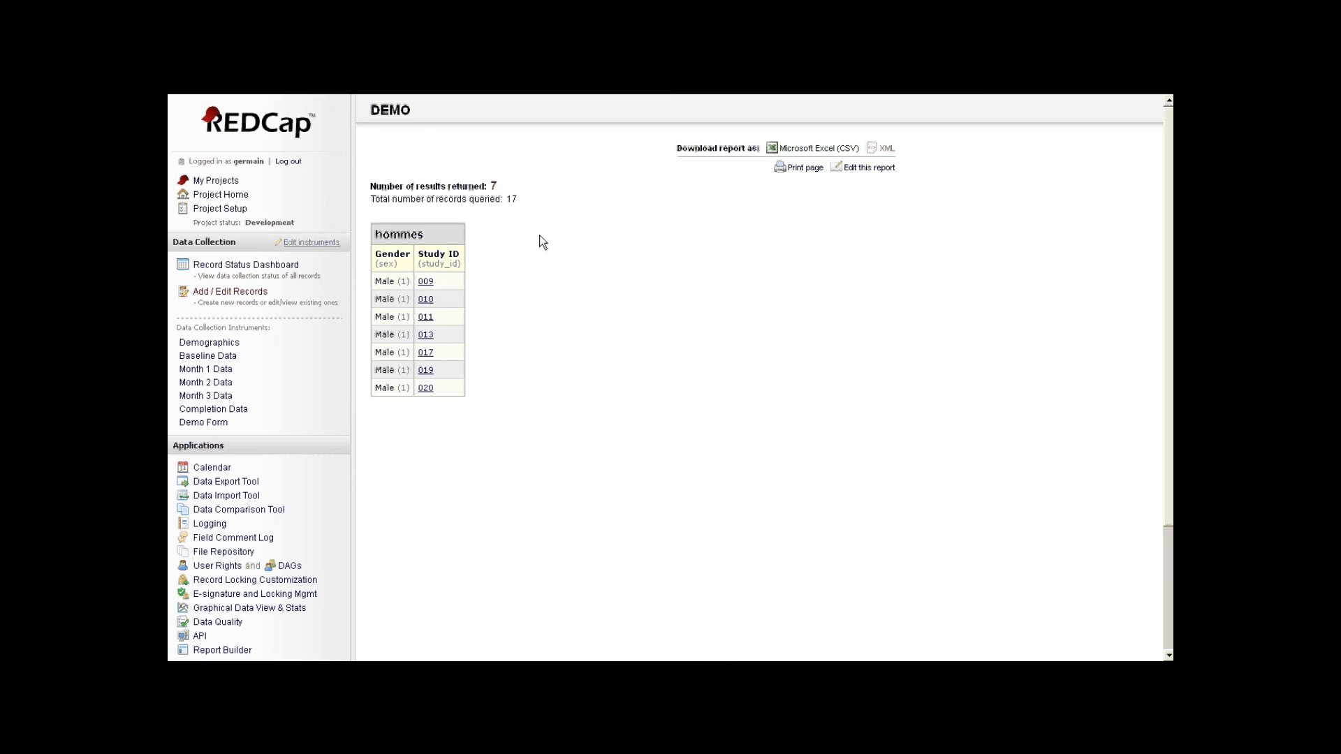
scroll(538, 241, "down", 3)
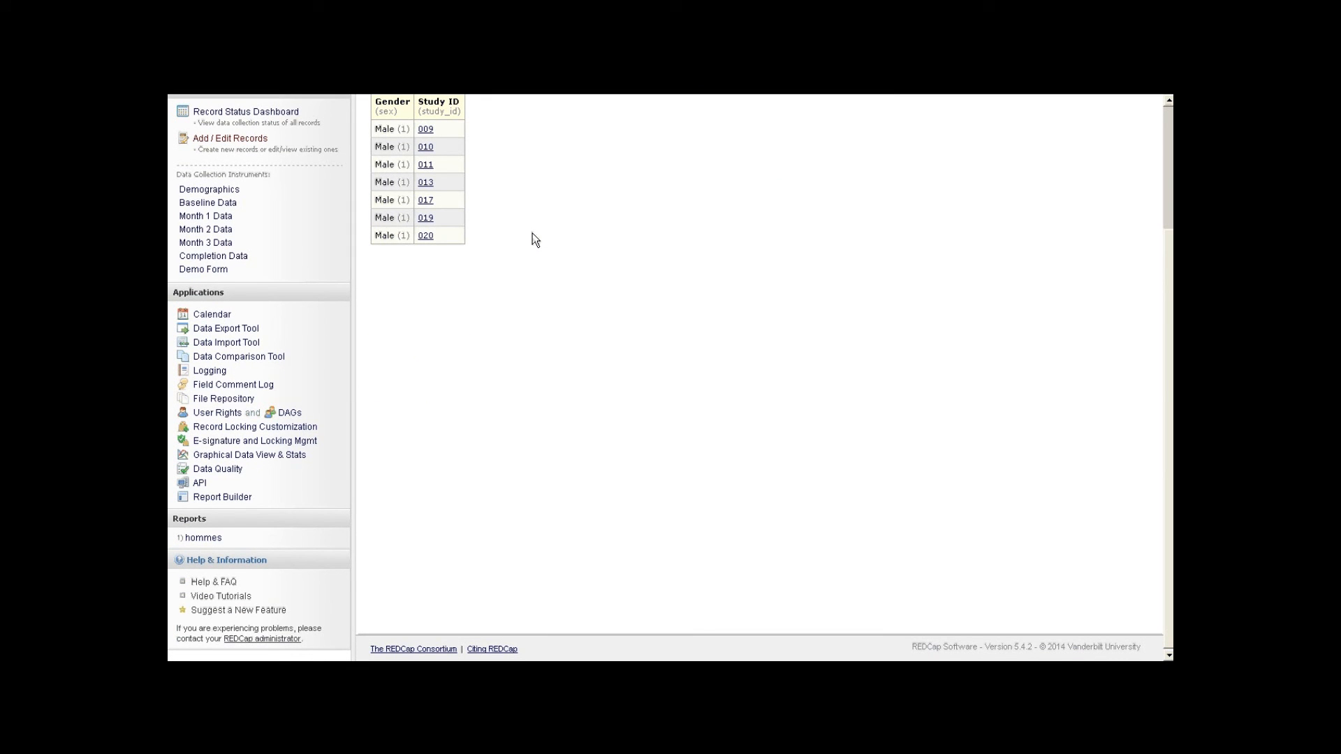